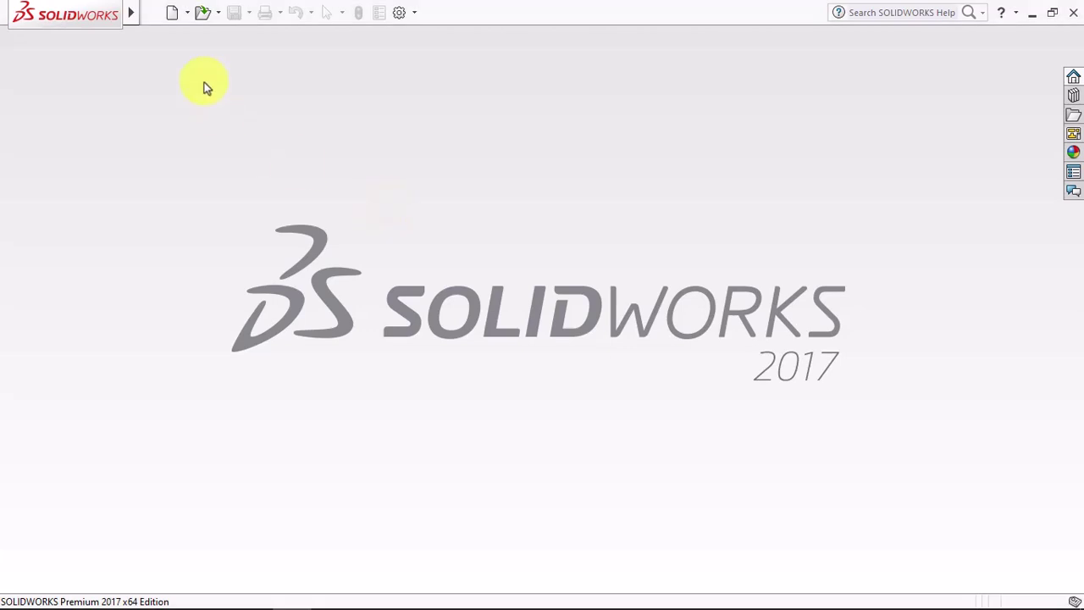
Create a new part and insert Basic Pot.SLDPRT at the origin, rotated 180° about X.
{"action": "left_click", "coordinate": [195, 43]}
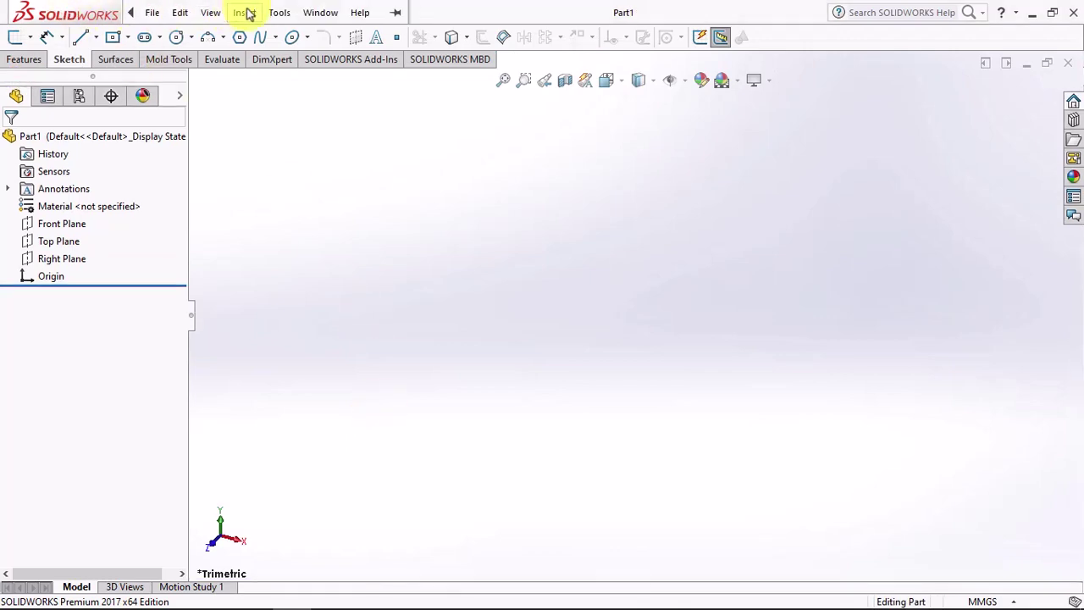
{"action": "left_click", "coordinate": [245, 12]}
{"action": "left_click", "coordinate": [285, 381]}
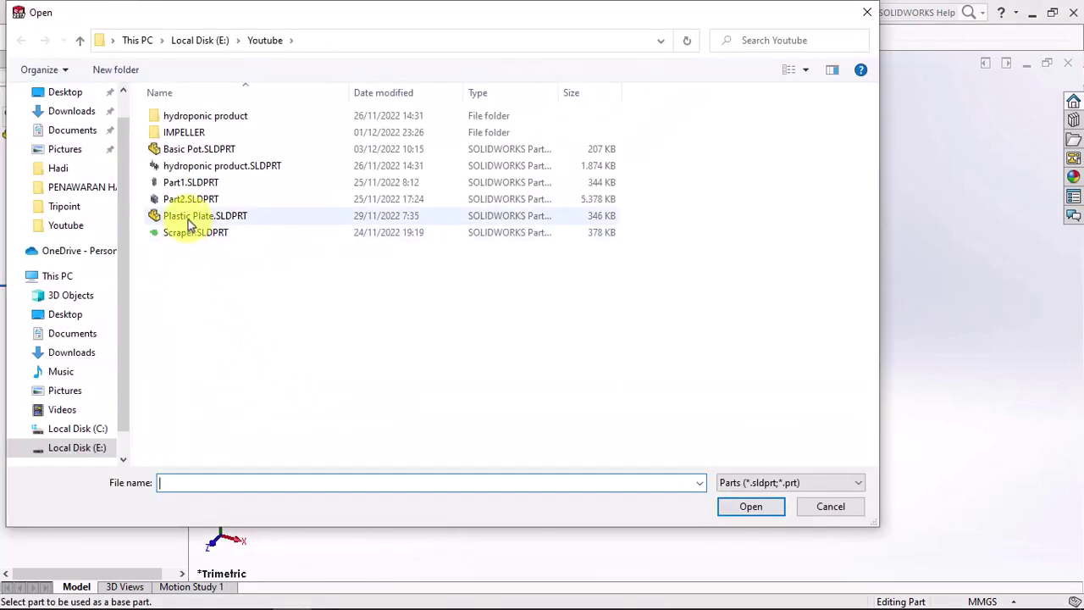
{"action": "left_click", "coordinate": [190, 155]}
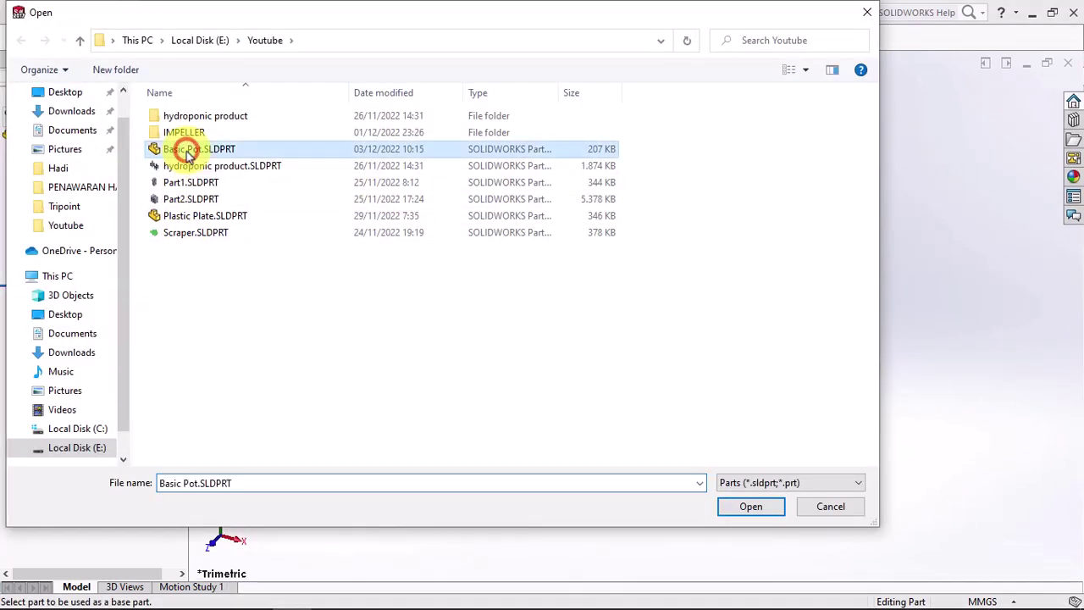
{"action": "left_click", "coordinate": [736, 507]}
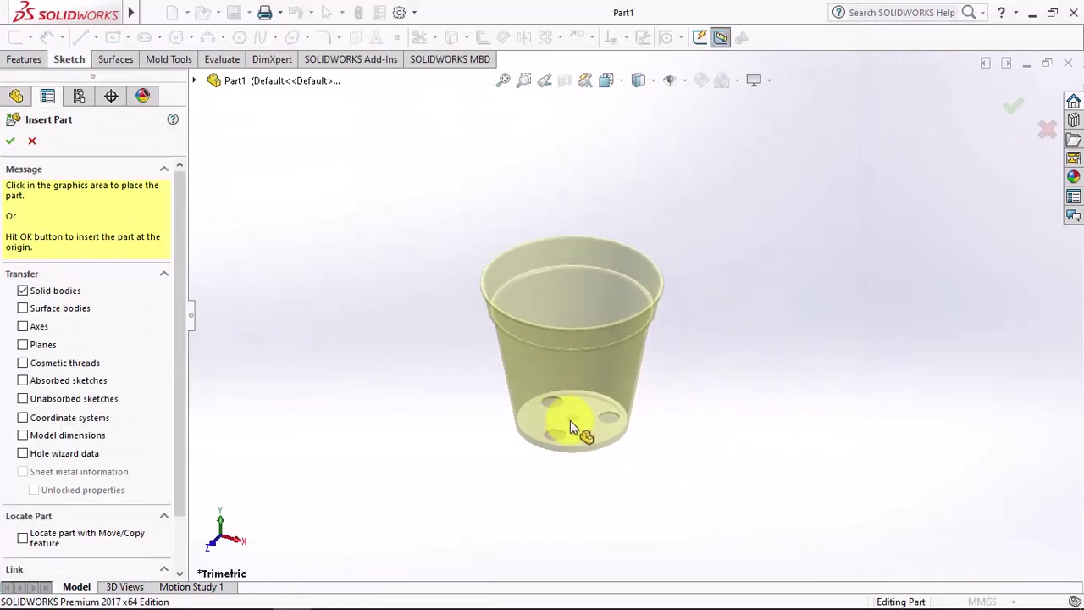
{"action": "left_click", "coordinate": [10, 141]}
{"action": "type", "text": "180"}
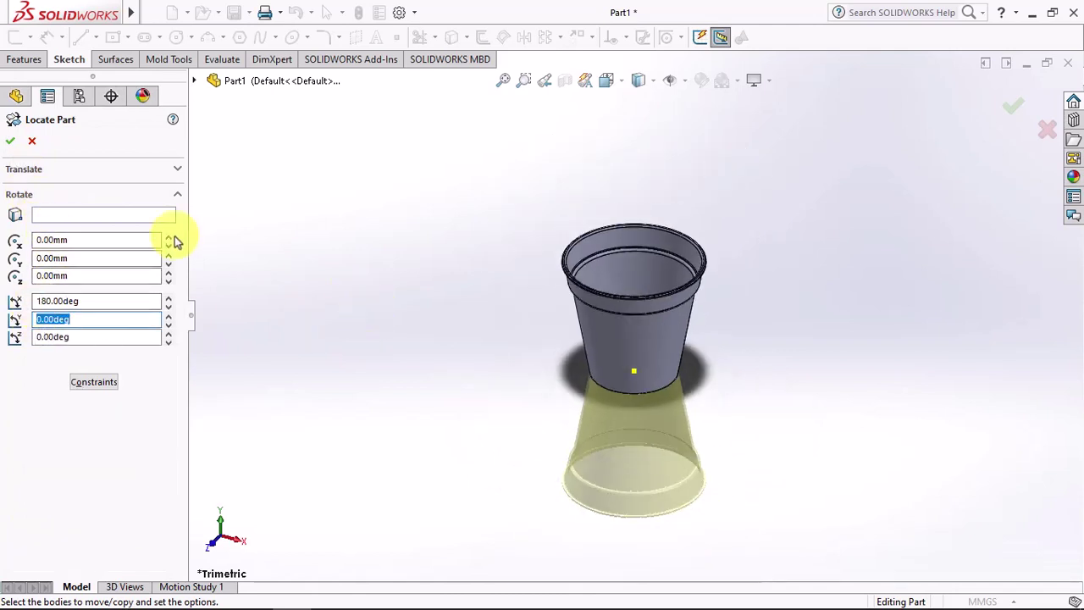
{"action": "left_click", "coordinate": [9, 140]}
{"action": "scroll", "coordinate": [653, 501], "scroll_direction": "down", "scroll_amount": 5}
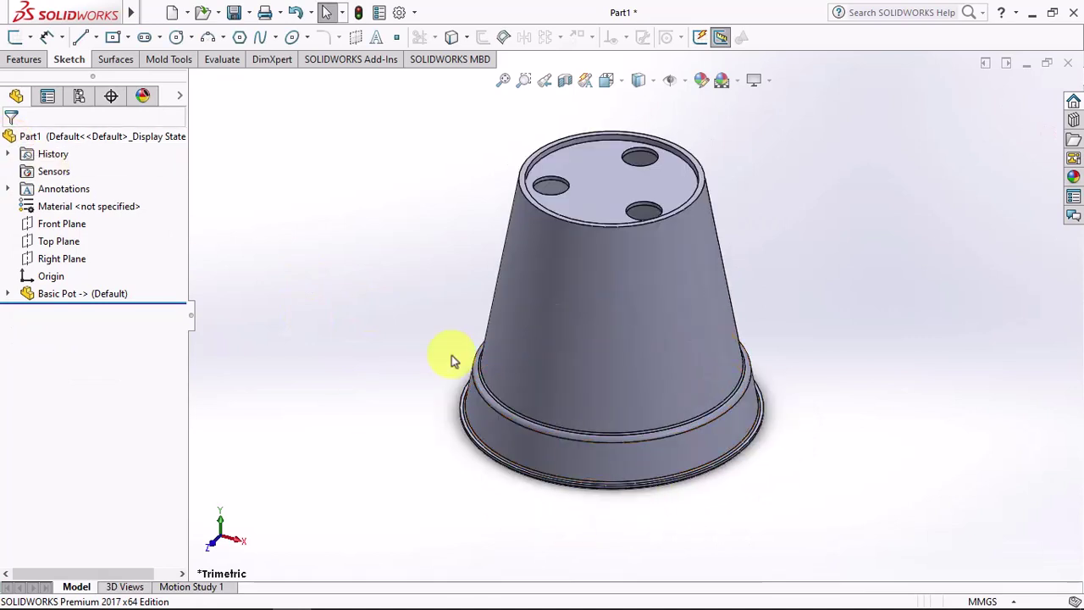
Scale the pot about the origin using the Mold Tools Scale feature.
{"action": "left_click", "coordinate": [168, 60]}
{"action": "left_click", "coordinate": [266, 38]}
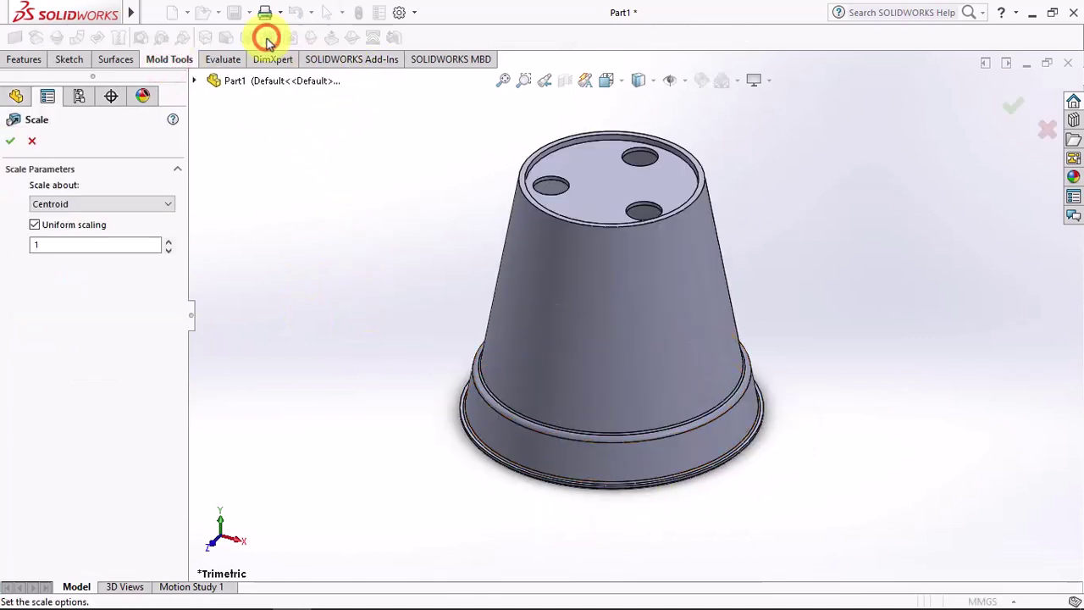
{"action": "left_click", "coordinate": [103, 206]}
{"action": "left_click", "coordinate": [76, 229]}
{"action": "left_click", "coordinate": [81, 245]}
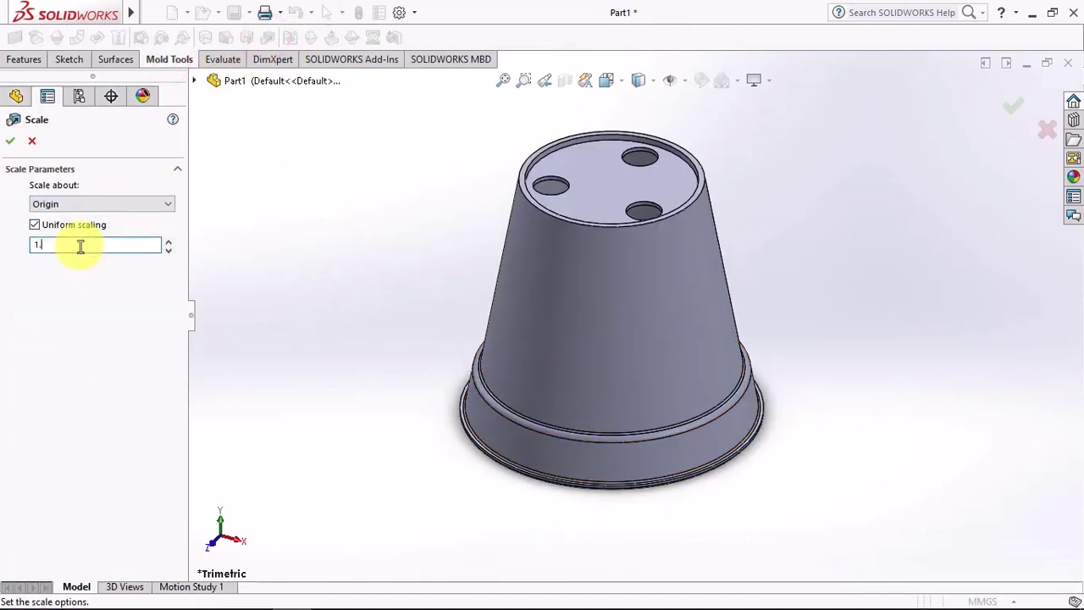
{"action": "type", "text": ".02"}
{"action": "left_click", "coordinate": [10, 142]}
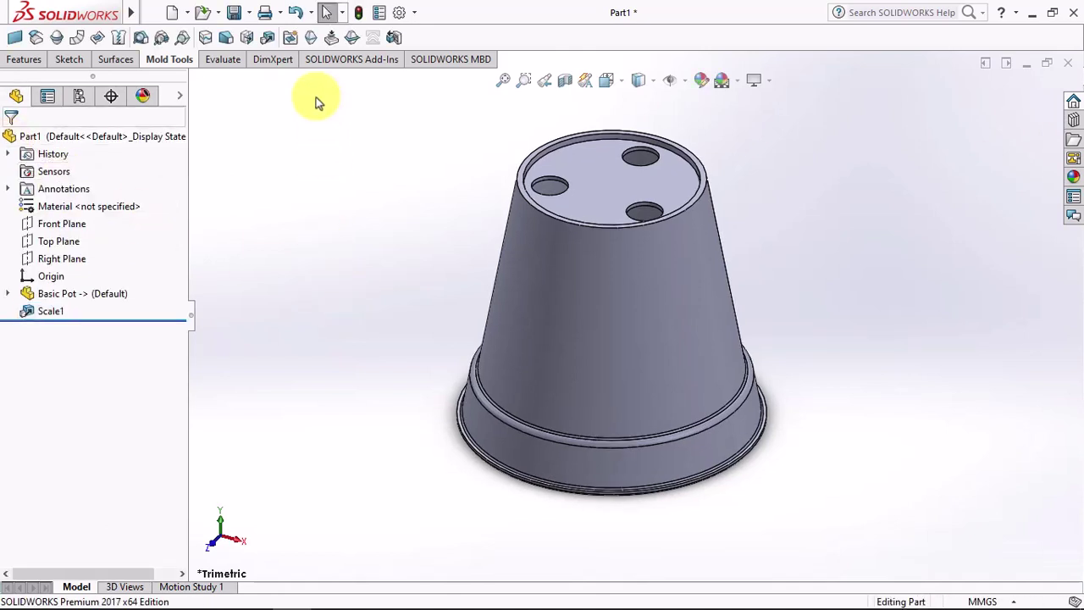
Create Parting Line1 around the rim, using the rim face for pull direction and draft analysis.
{"action": "left_click", "coordinate": [311, 37]}
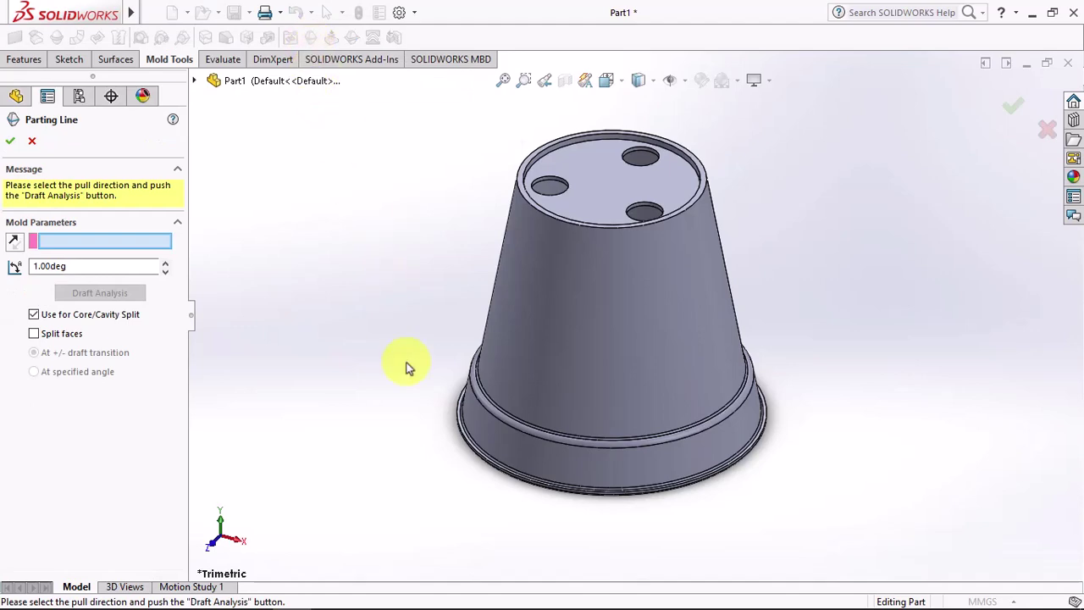
{"action": "scroll", "coordinate": [487, 394], "scroll_direction": "down", "scroll_amount": 3}
{"action": "left_click", "coordinate": [491, 394]}
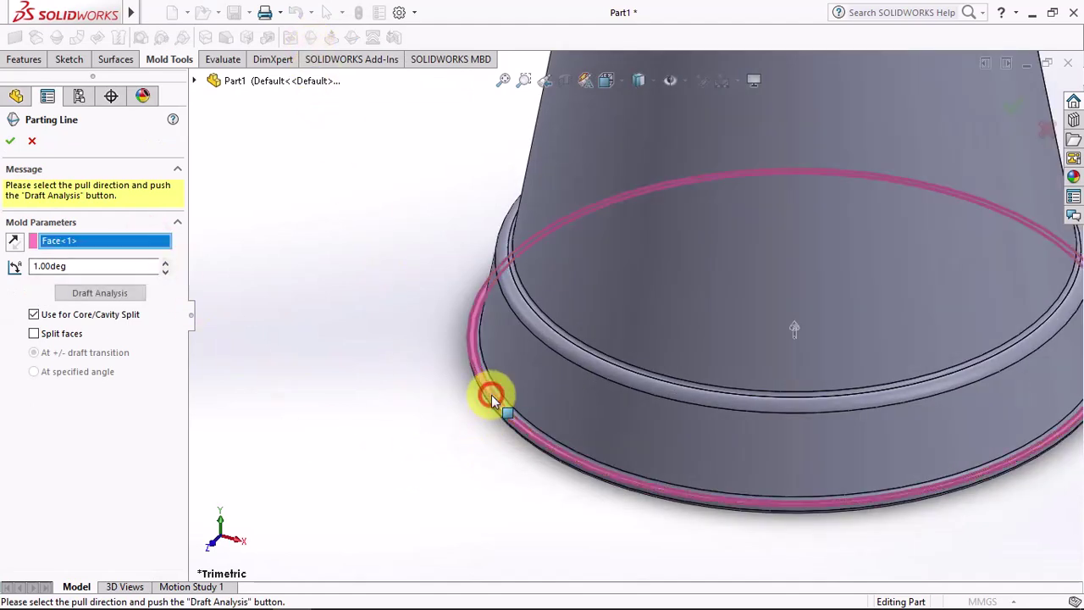
{"action": "left_click", "coordinate": [84, 294]}
{"action": "scroll", "coordinate": [331, 317], "scroll_direction": "up", "scroll_amount": 3}
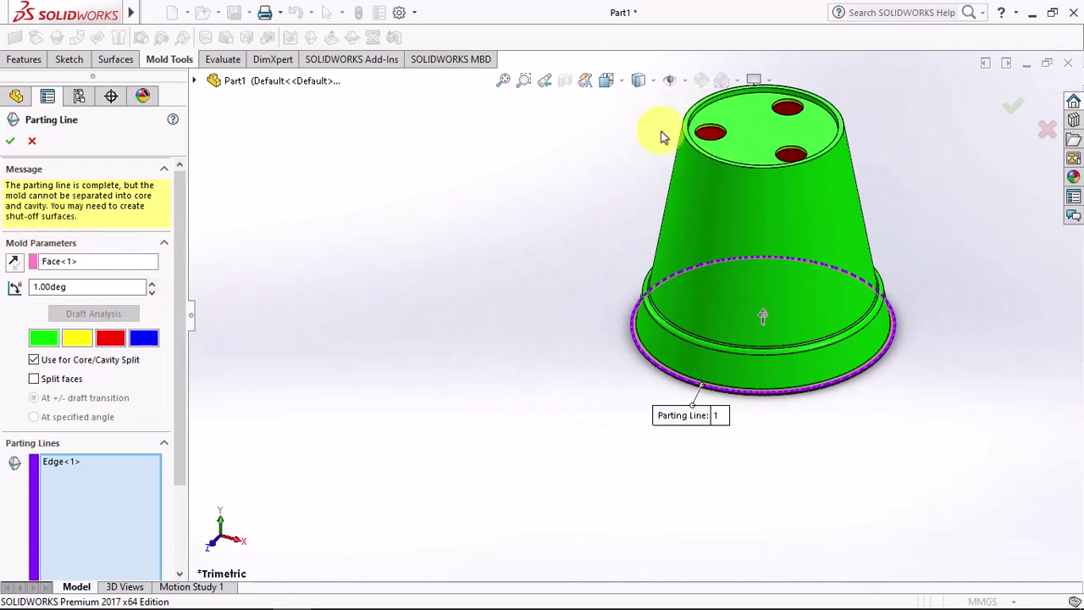
{"action": "mouse_move", "coordinate": [518, 197]}
{"action": "middle_mouse_down"}
{"action": "mouse_move", "coordinate": [416, 254]}
{"action": "mouse_move", "coordinate": [411, 370]}
{"action": "mouse_move", "coordinate": [405, 287]}
{"action": "middle_mouse_up"}
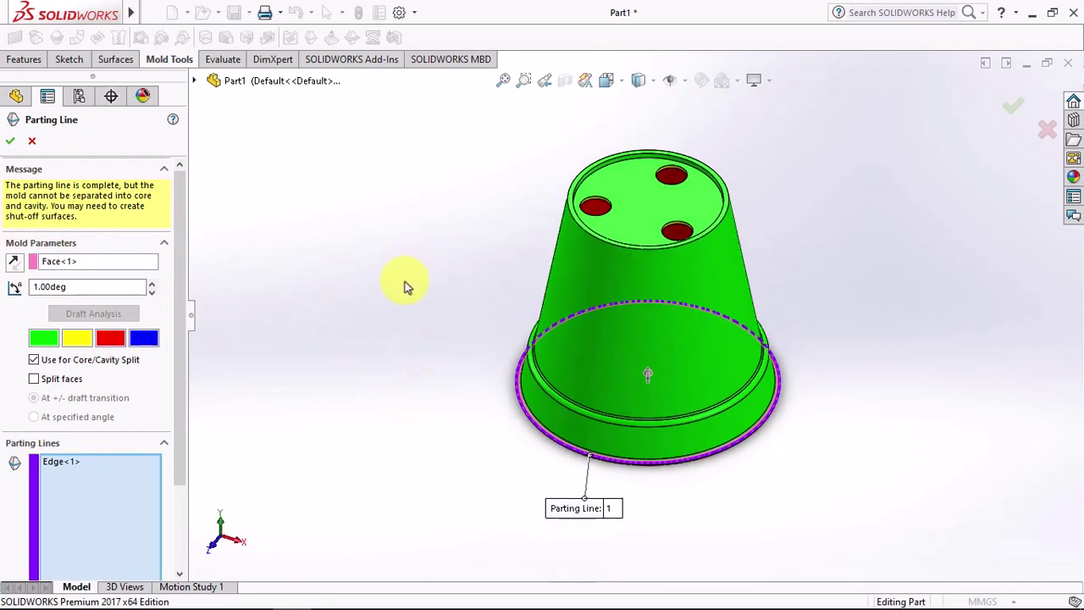
{"action": "left_click", "coordinate": [11, 146]}
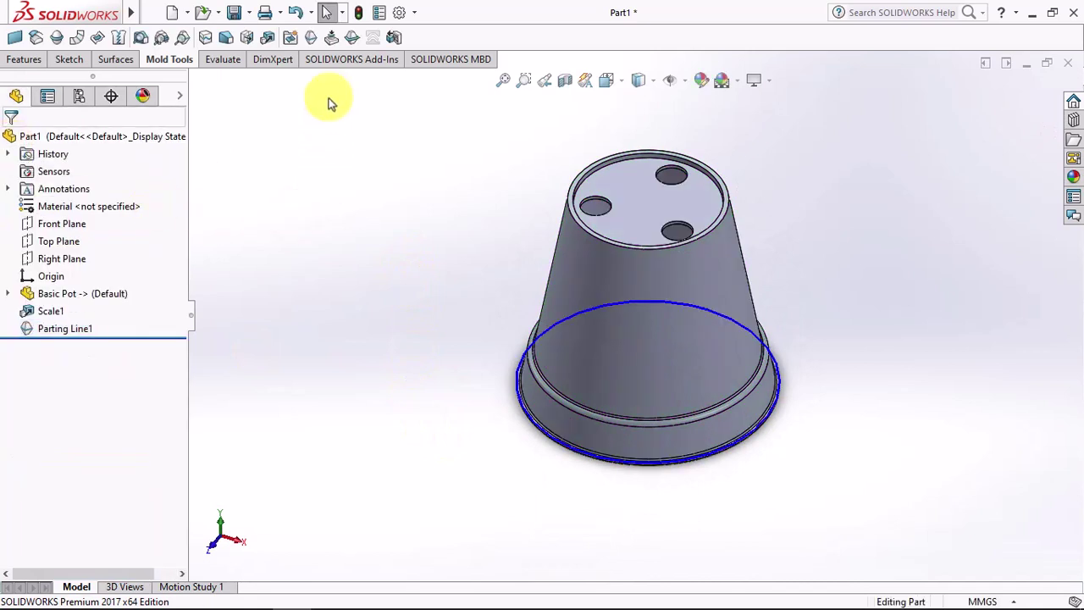
Patch the pot's three holes with Shut-Off Surface1.
{"action": "left_click", "coordinate": [335, 38]}
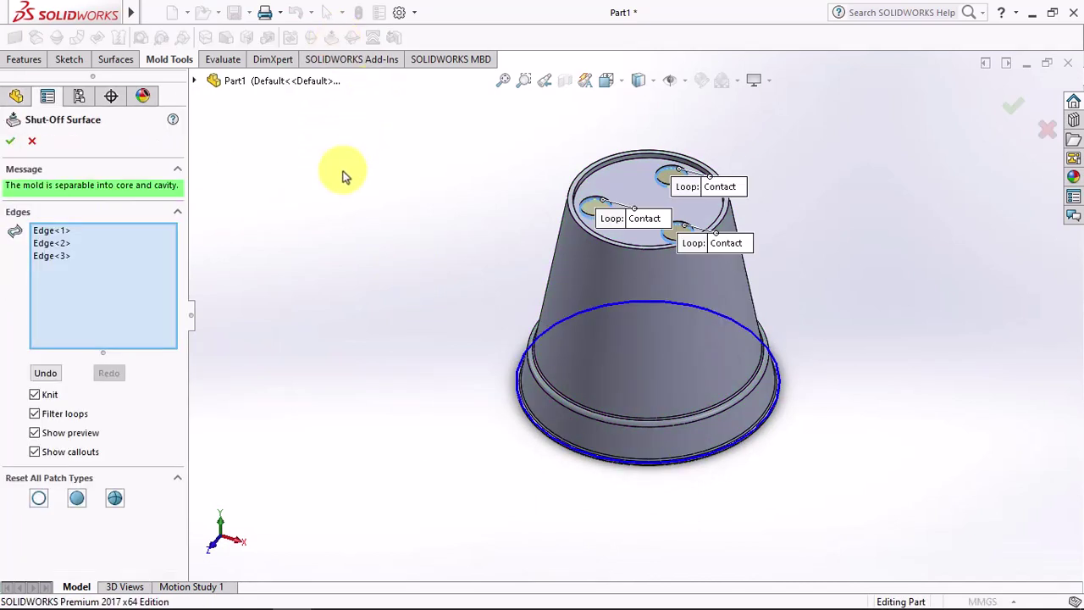
{"action": "middle_click_drag", "start_coordinate": [484, 302], "coordinate": [309, 268]}
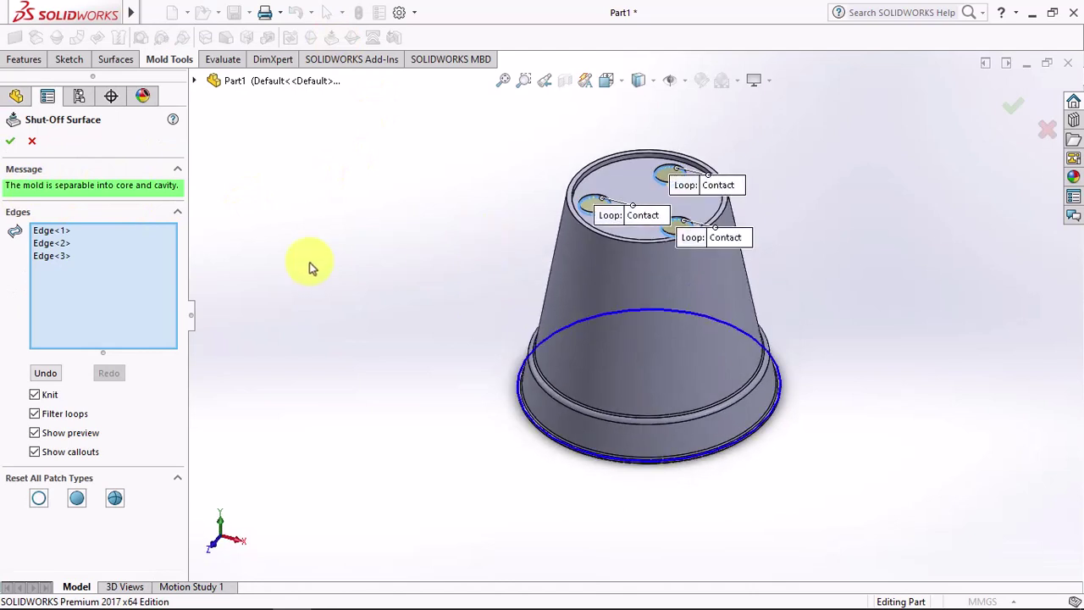
{"action": "left_click", "coordinate": [6, 142]}
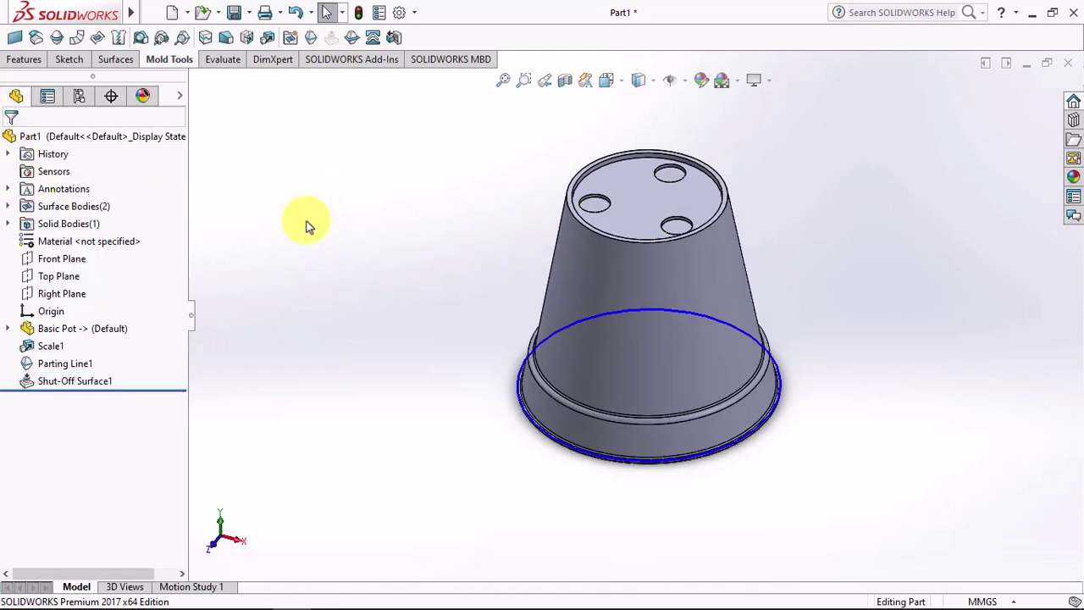
Add a reversed Parting Surface1 extending 43.20 mm outward from the parting line.
{"action": "left_click", "coordinate": [351, 38]}
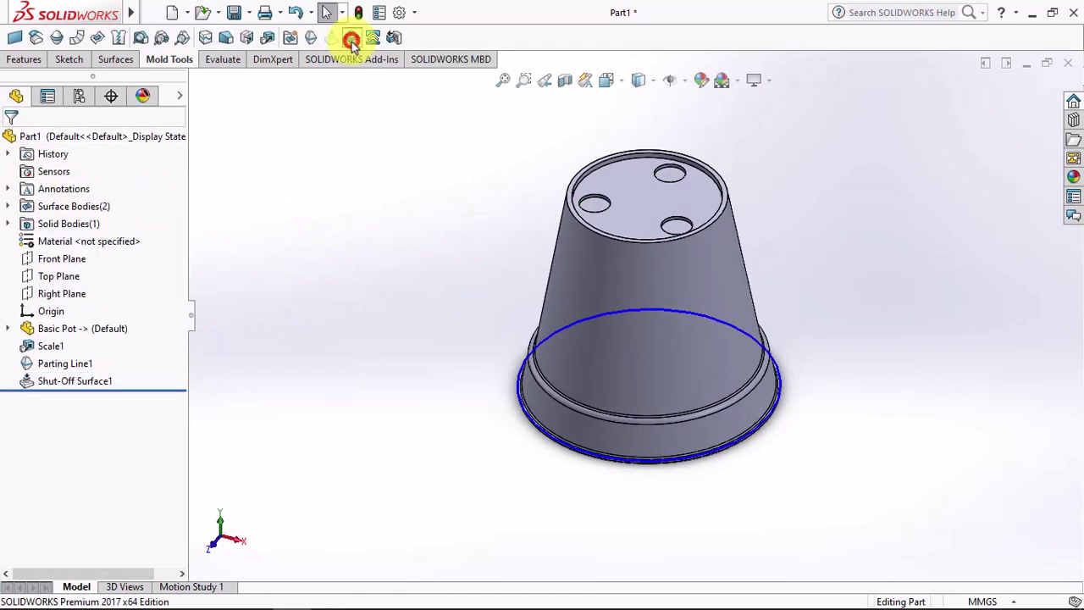
{"action": "left_click", "coordinate": [13, 449]}
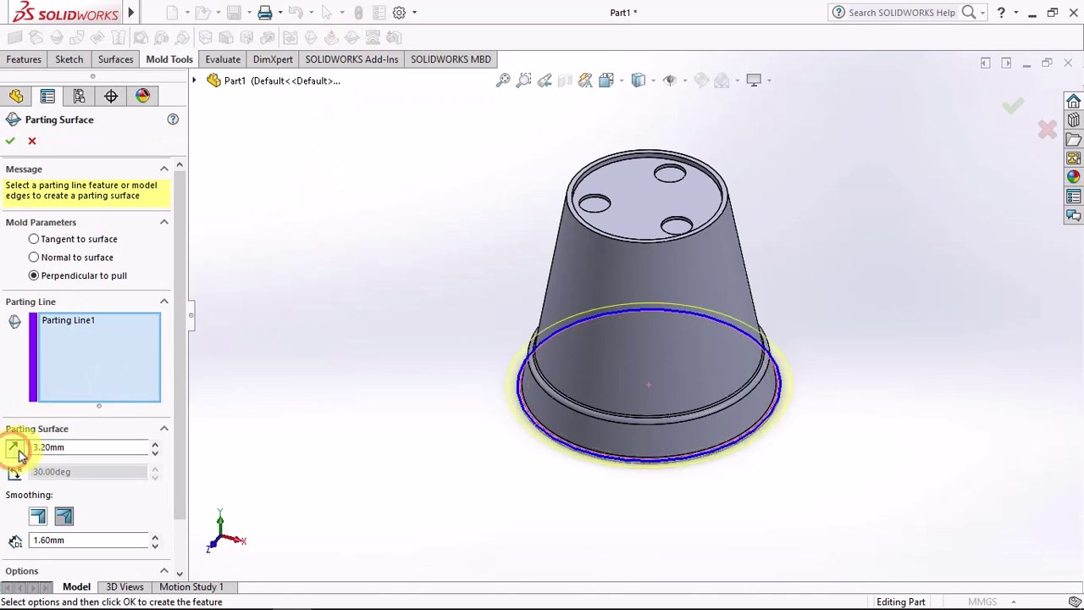
{"action": "left_click", "coordinate": [155, 445]}
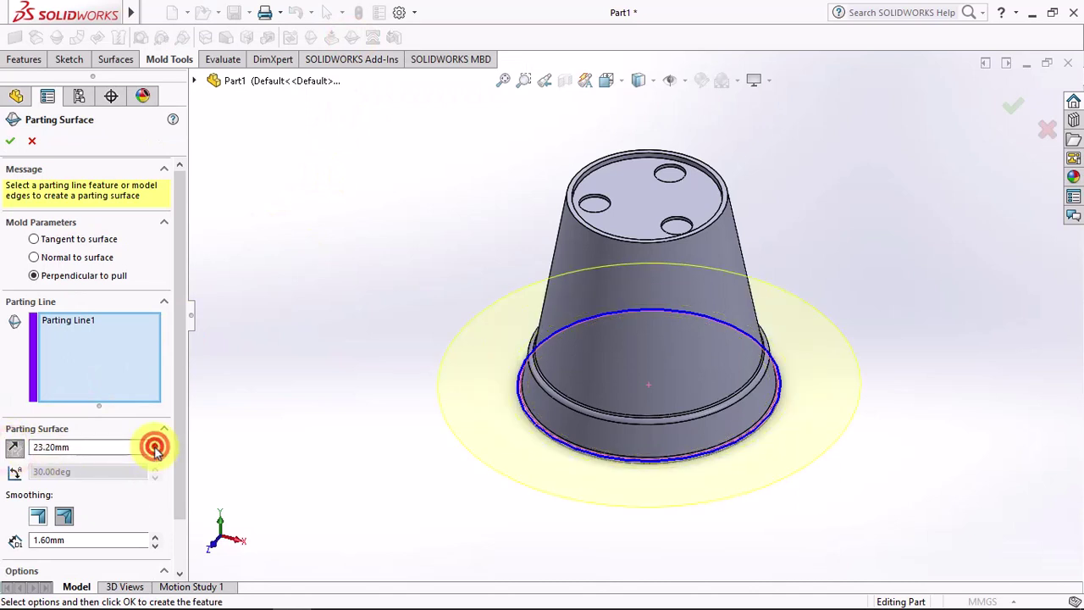
{"action": "left_click", "coordinate": [10, 142]}
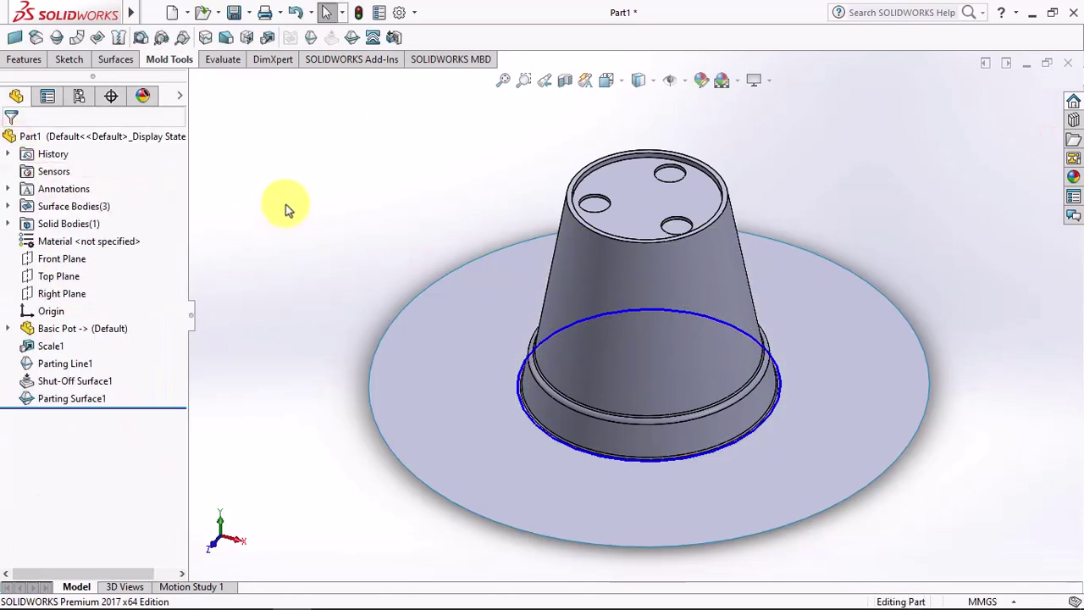
Expand the Surface Bodies folders to show the cavity, core and parting surface bodies.
{"action": "left_click", "coordinate": [7, 224]}
{"action": "left_click", "coordinate": [76, 242]}
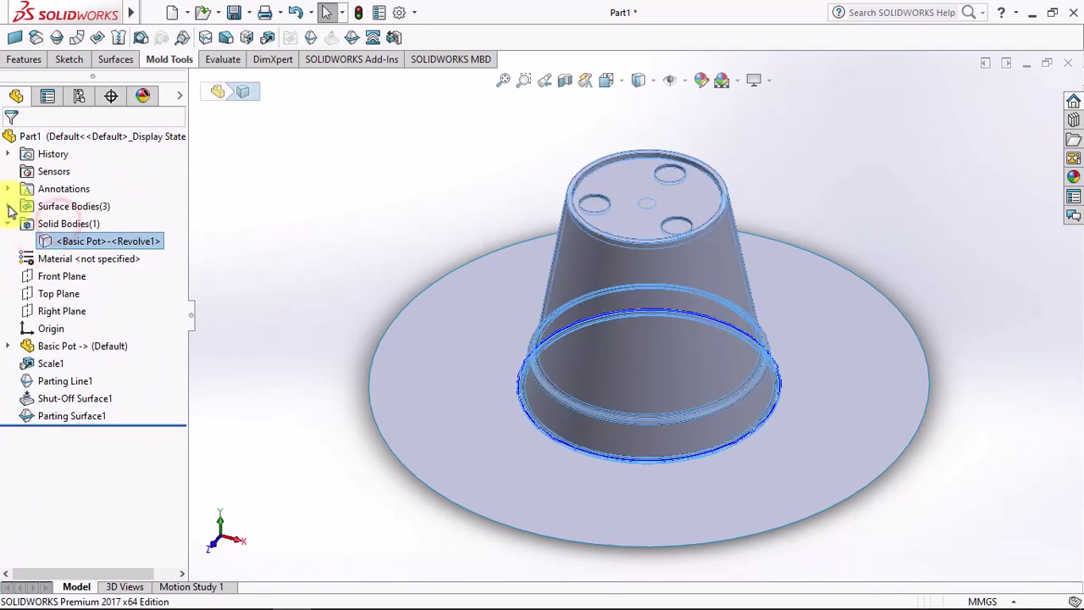
{"action": "left_click", "coordinate": [7, 206]}
{"action": "left_click", "coordinate": [26, 224]}
{"action": "left_click", "coordinate": [25, 258]}
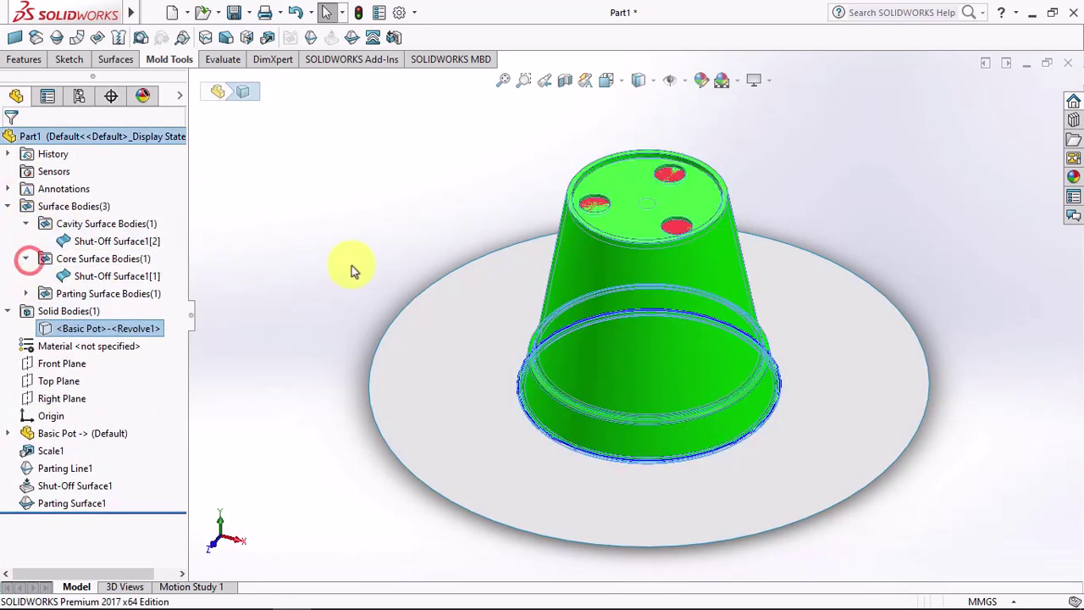
{"action": "mouse_move", "coordinate": [356, 266]}
{"action": "middle_mouse_down"}
{"action": "mouse_move", "coordinate": [375, 89]}
{"action": "mouse_move", "coordinate": [352, 273]}
{"action": "middle_mouse_up"}
{"action": "left_click", "coordinate": [334, 220]}
{"action": "left_click", "coordinate": [373, 37]}
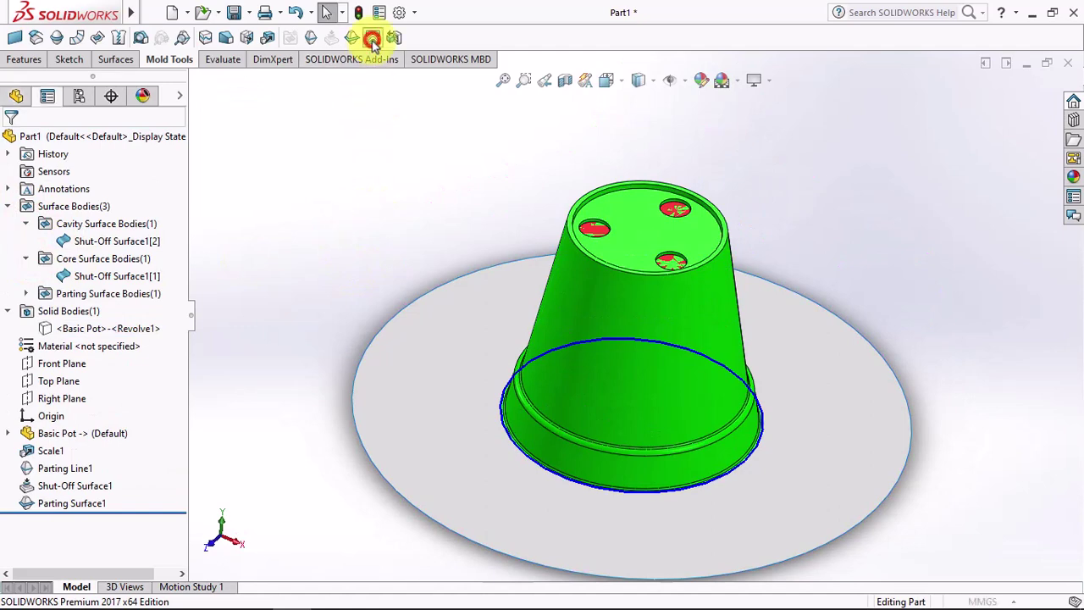
Sketch a centre rectangle around the pot on the parting surface.
{"action": "left_click", "coordinate": [482, 313]}
{"action": "left_click", "coordinate": [140, 39]}
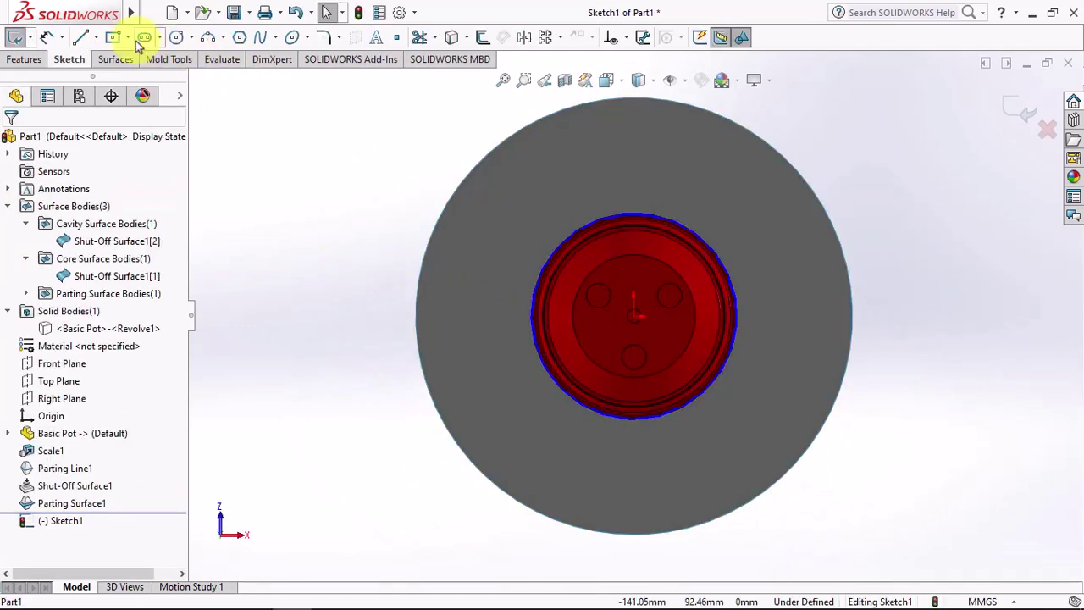
{"action": "left_click", "coordinate": [113, 37]}
{"action": "left_click_drag", "start_coordinate": [634, 317], "coordinate": [767, 188]}
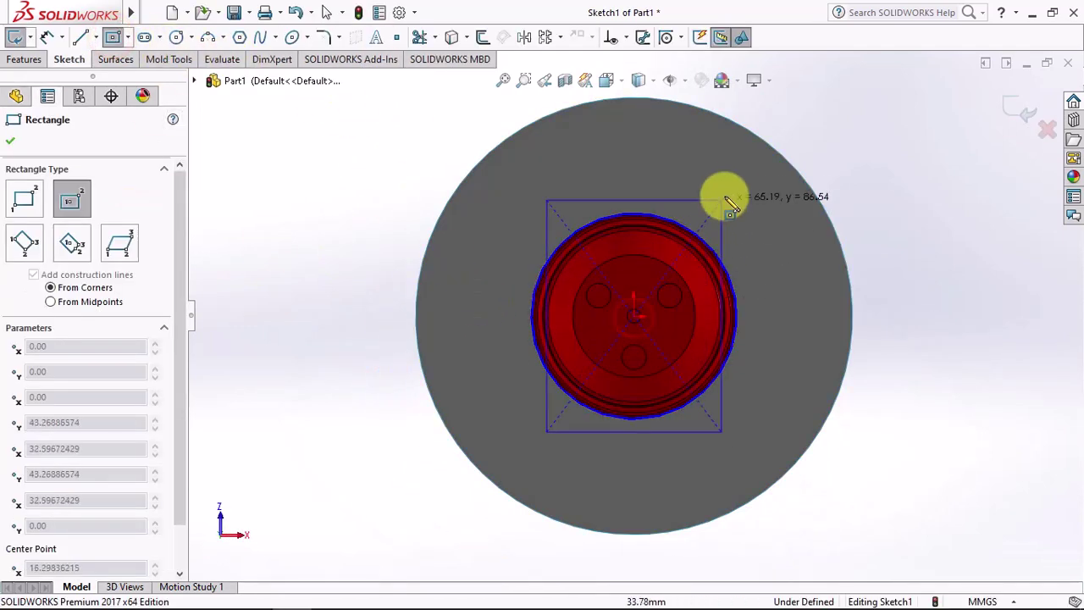
{"action": "right_click", "coordinate": [769, 182]}
Make the rectangle a square with an Equal relation and dimension its side to 90 mm.
{"action": "left_click", "coordinate": [786, 200]}
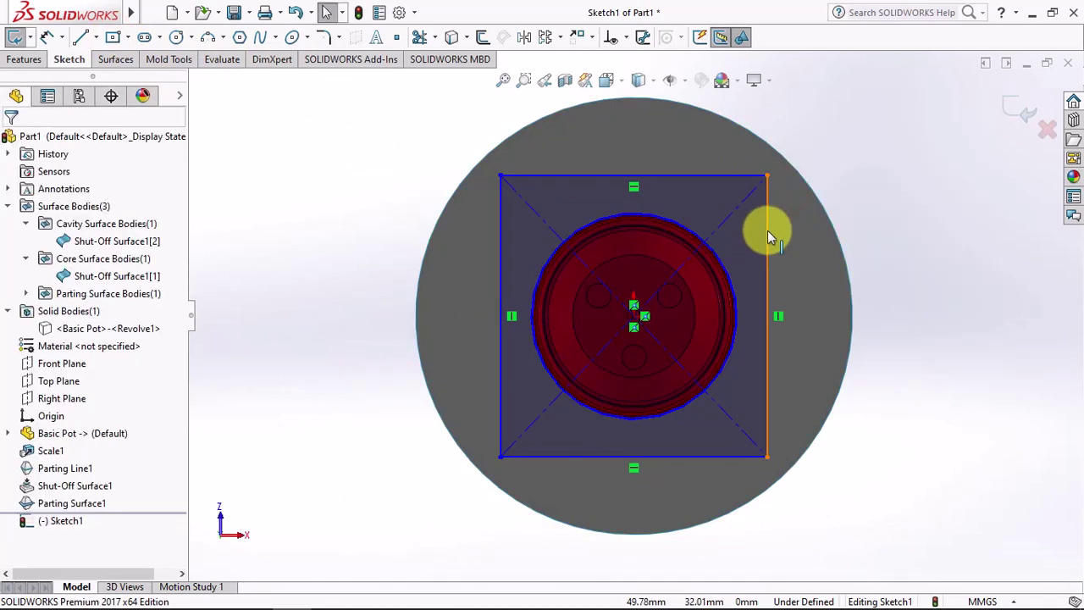
{"action": "left_click", "coordinate": [742, 178]}
{"action": "left_click", "coordinate": [768, 231], "text": "ctrl"}
{"action": "left_click", "coordinate": [903, 105]}
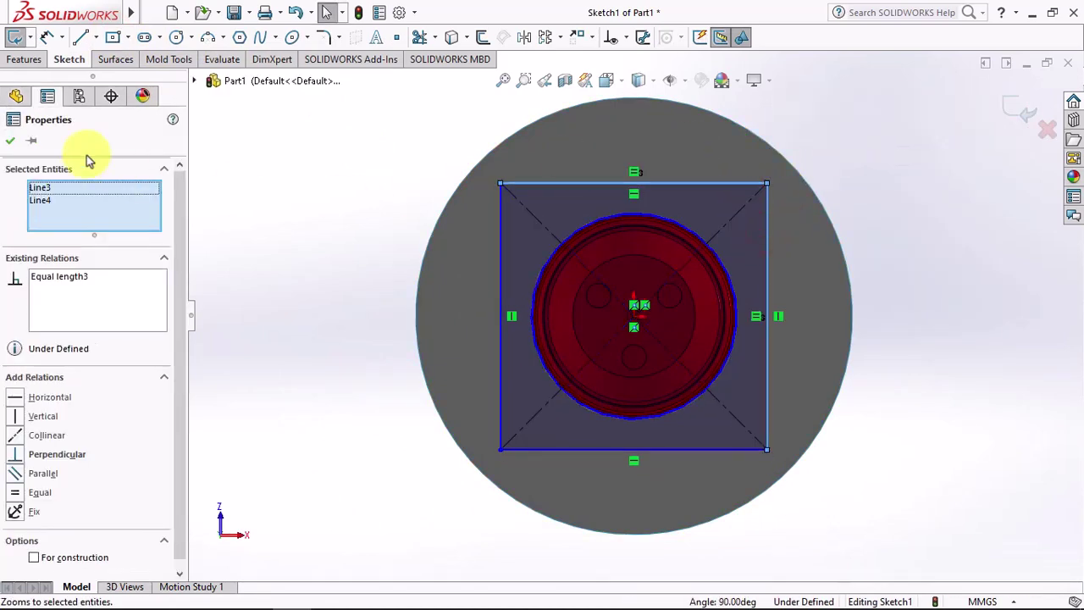
{"action": "left_click", "coordinate": [10, 138]}
{"action": "left_click", "coordinate": [283, 175]}
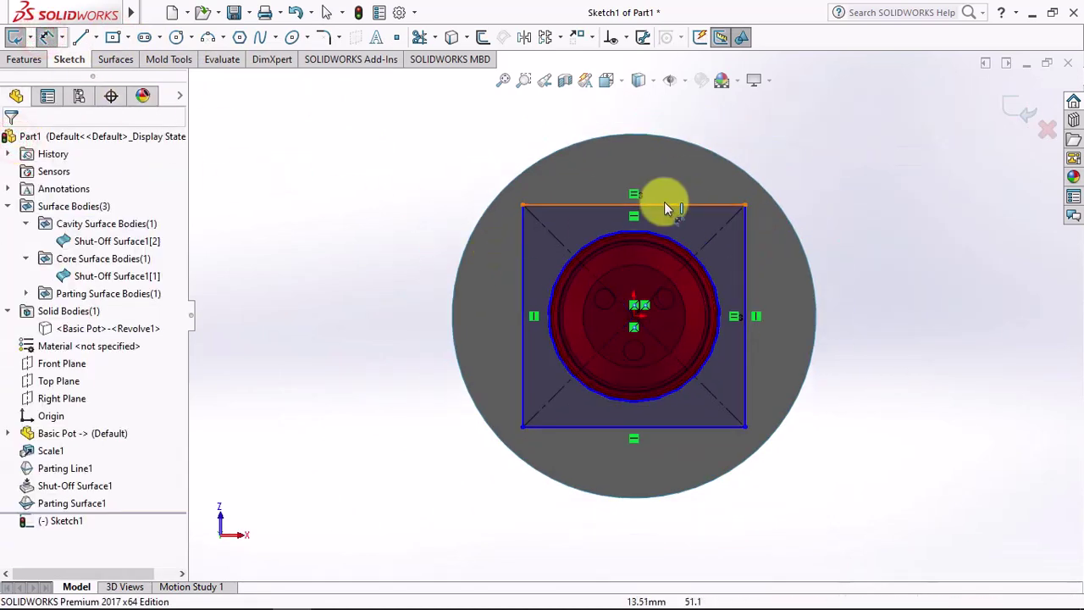
{"action": "left_click", "coordinate": [664, 201]}
{"action": "left_click", "coordinate": [641, 113]}
{"action": "type", "text": "90"}
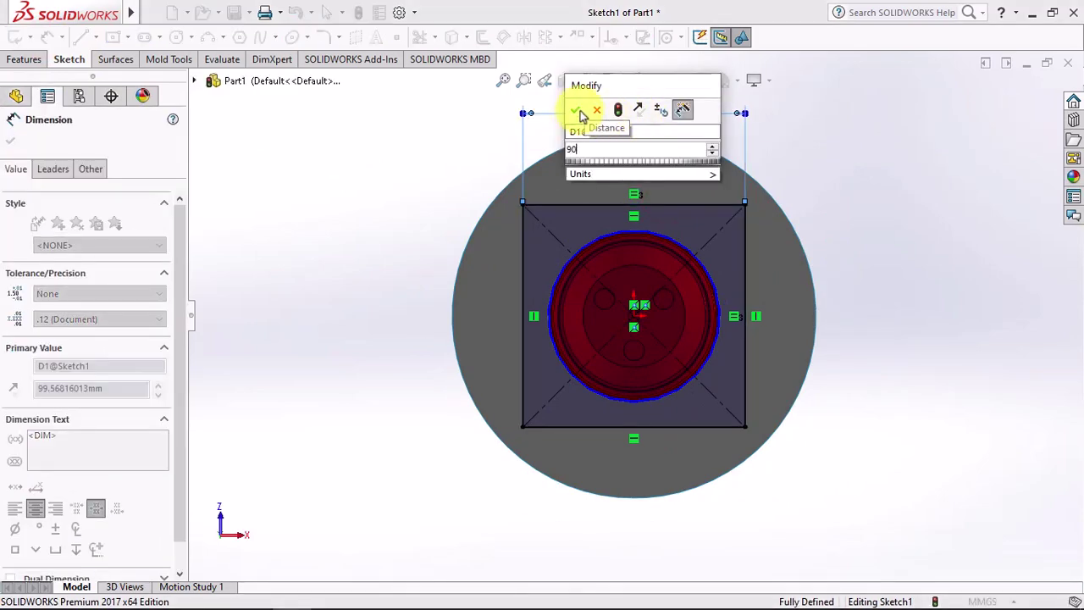
{"action": "left_click", "coordinate": [577, 111]}
{"action": "left_click", "coordinate": [1023, 111]}
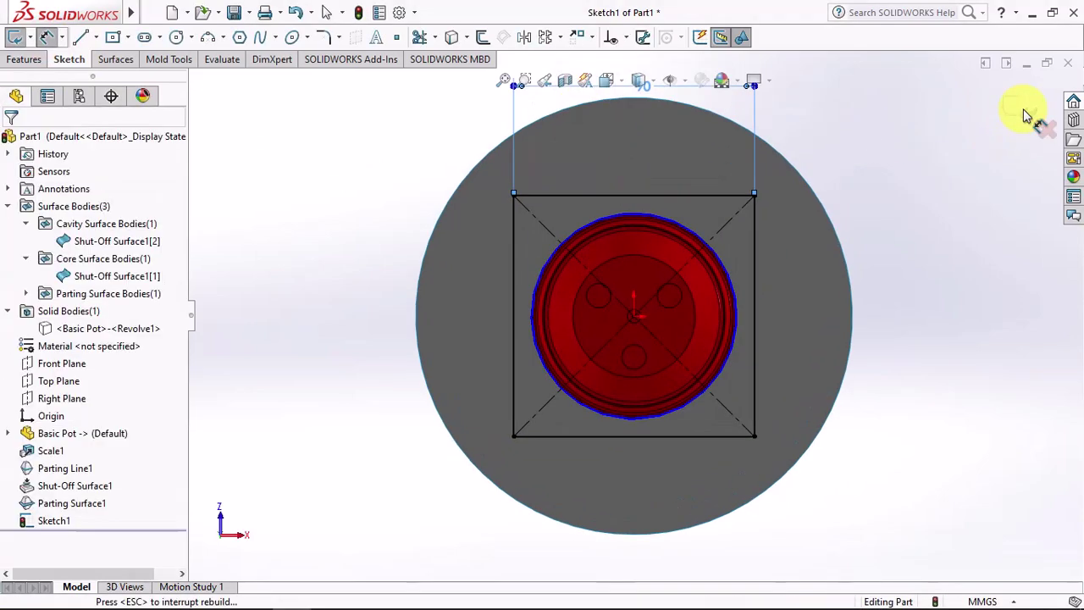
Finish Tooling Split1 with block depths of 90 mm and 40 mm.
{"action": "mouse_move", "coordinate": [787, 174]}
{"action": "middle_mouse_down"}
{"action": "mouse_move", "coordinate": [568, 269]}
{"action": "mouse_move", "coordinate": [527, 181]}
{"action": "middle_mouse_up"}
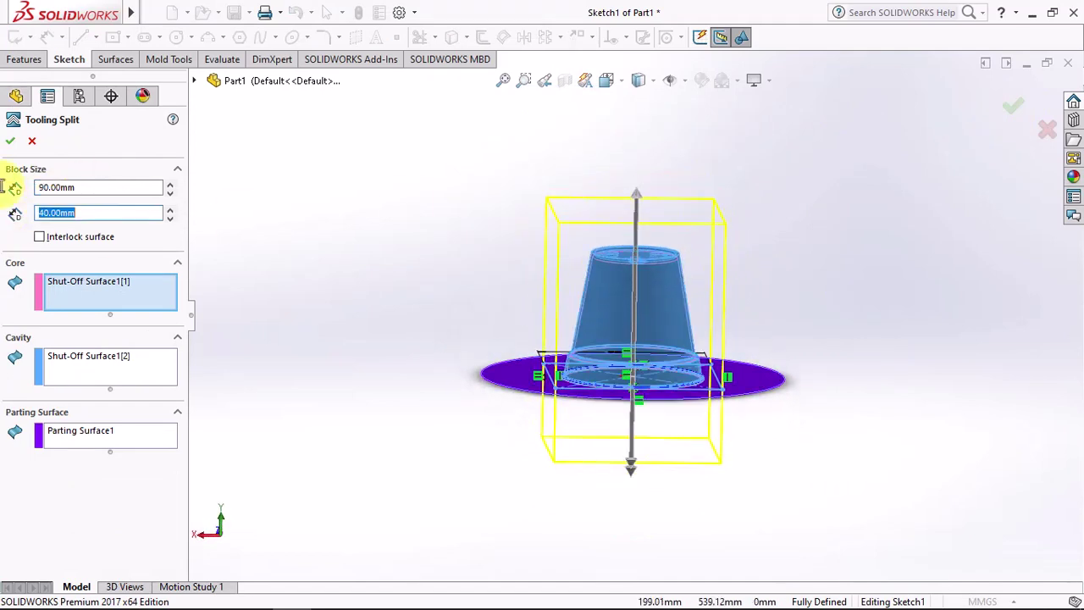
{"action": "key", "text": "Return"}
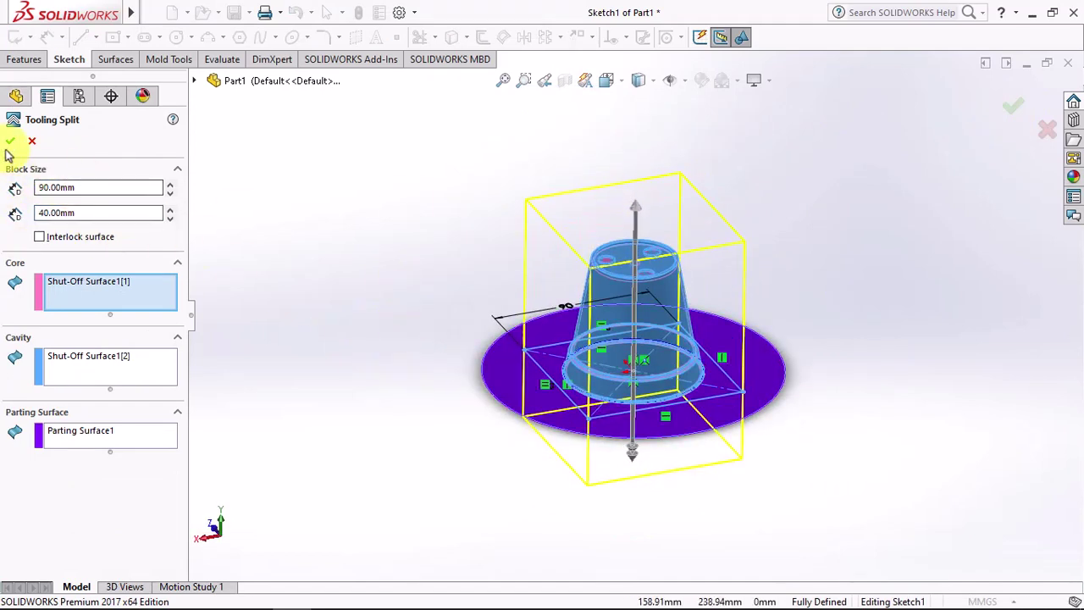
{"action": "left_click", "coordinate": [10, 141]}
{"action": "left_click", "coordinate": [387, 320]}
{"action": "left_click", "coordinate": [576, 364]}
Hide the parting surface and Parting Line1.
{"action": "left_click", "coordinate": [613, 337]}
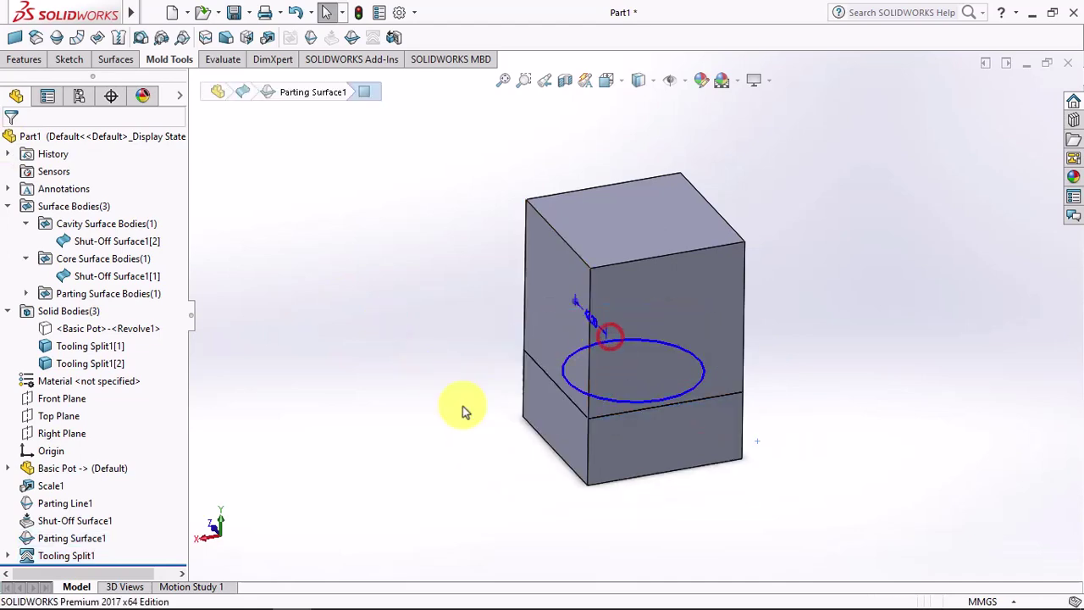
{"action": "left_click", "coordinate": [61, 507]}
{"action": "left_click", "coordinate": [73, 455]}
{"action": "middle_click_drag", "start_coordinate": [425, 461], "coordinate": [455, 483]}
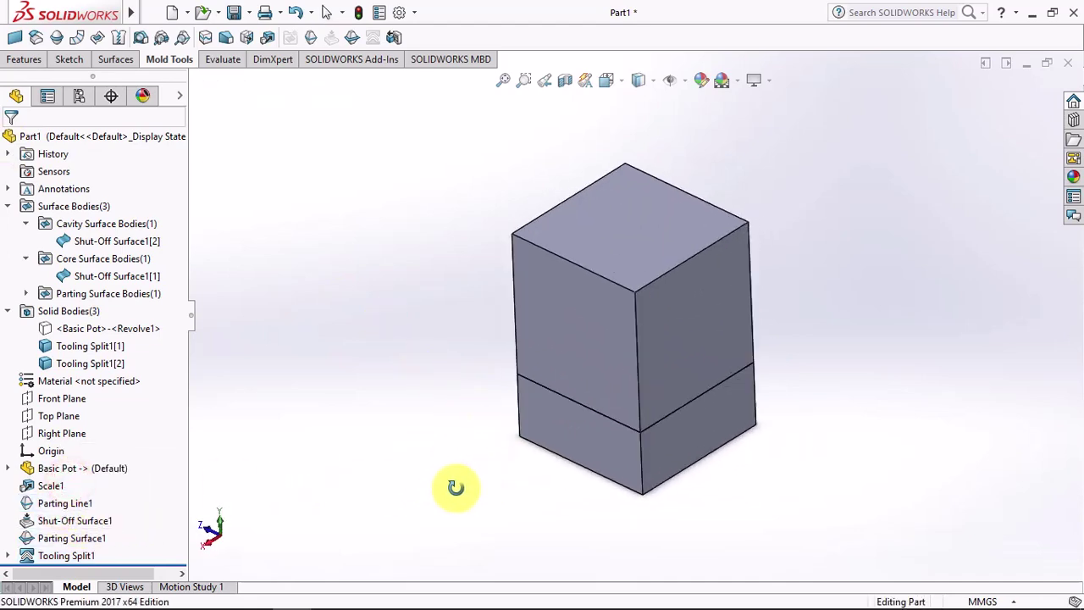
Inspect the block in a section view and hide all the surface bodies.
{"action": "left_click", "coordinate": [565, 80]}
{"action": "middle_click_drag", "start_coordinate": [474, 220], "coordinate": [424, 249]}
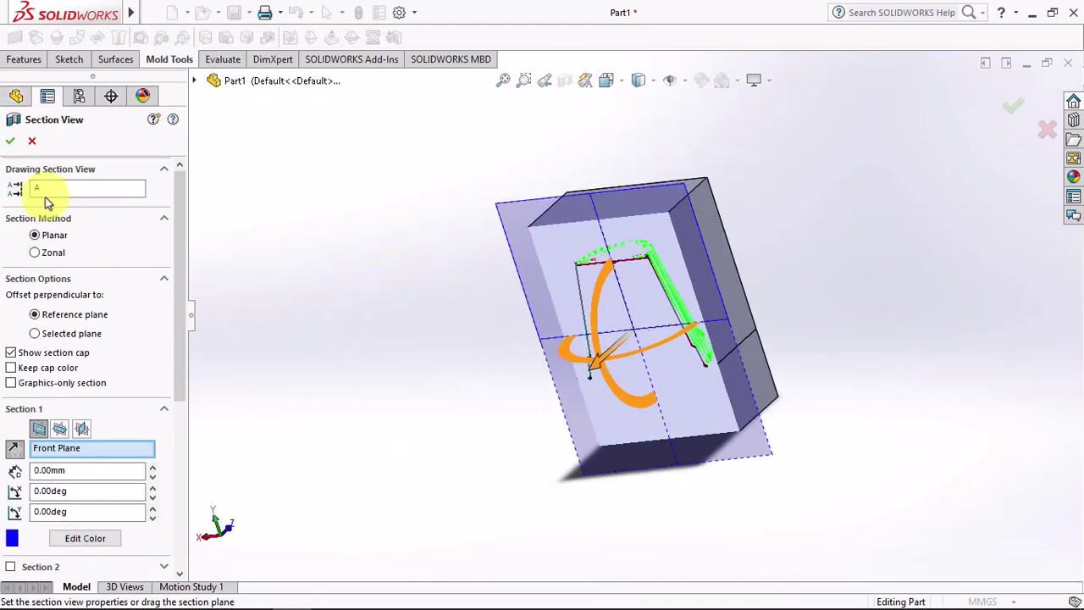
{"action": "left_click", "coordinate": [9, 144]}
{"action": "middle_click_drag", "start_coordinate": [659, 357], "coordinate": [702, 291]}
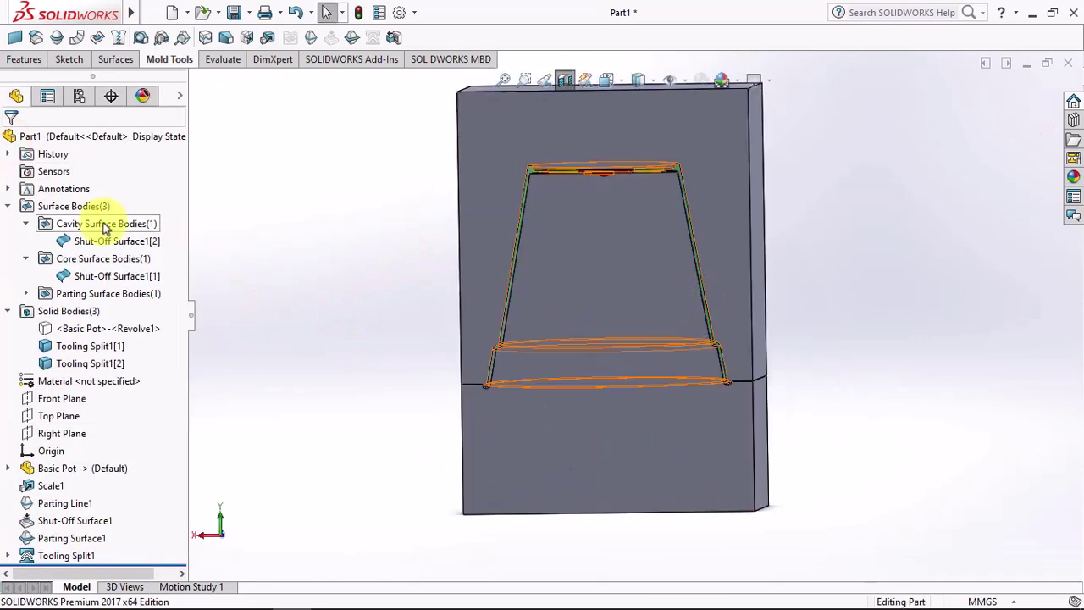
{"action": "left_click", "coordinate": [64, 206]}
{"action": "left_click", "coordinate": [65, 183]}
{"action": "mouse_move", "coordinate": [302, 259]}
{"action": "middle_mouse_down"}
{"action": "mouse_move", "coordinate": [338, 291]}
{"action": "mouse_move", "coordinate": [320, 290]}
{"action": "middle_mouse_up"}
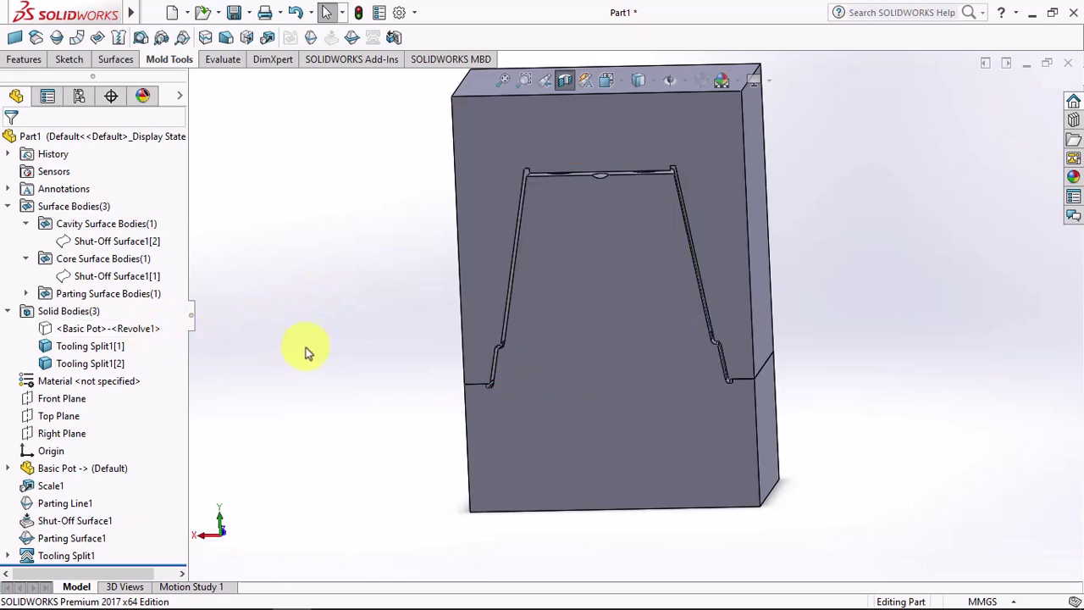
{"action": "mouse_move", "coordinate": [307, 350]}
{"action": "middle_mouse_down"}
{"action": "mouse_move", "coordinate": [327, 316]}
{"action": "mouse_move", "coordinate": [318, 369]}
{"action": "middle_mouse_up"}
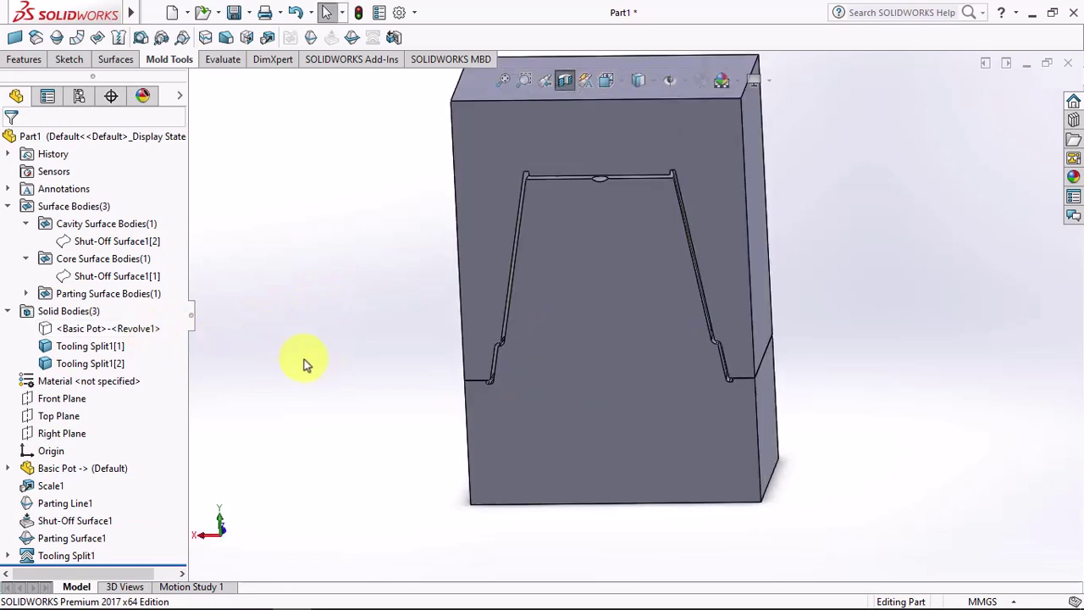
Turn off the section view and hide the upper Tooling Split1[2] block.
{"action": "left_click", "coordinate": [564, 79]}
{"action": "left_click", "coordinate": [599, 303]}
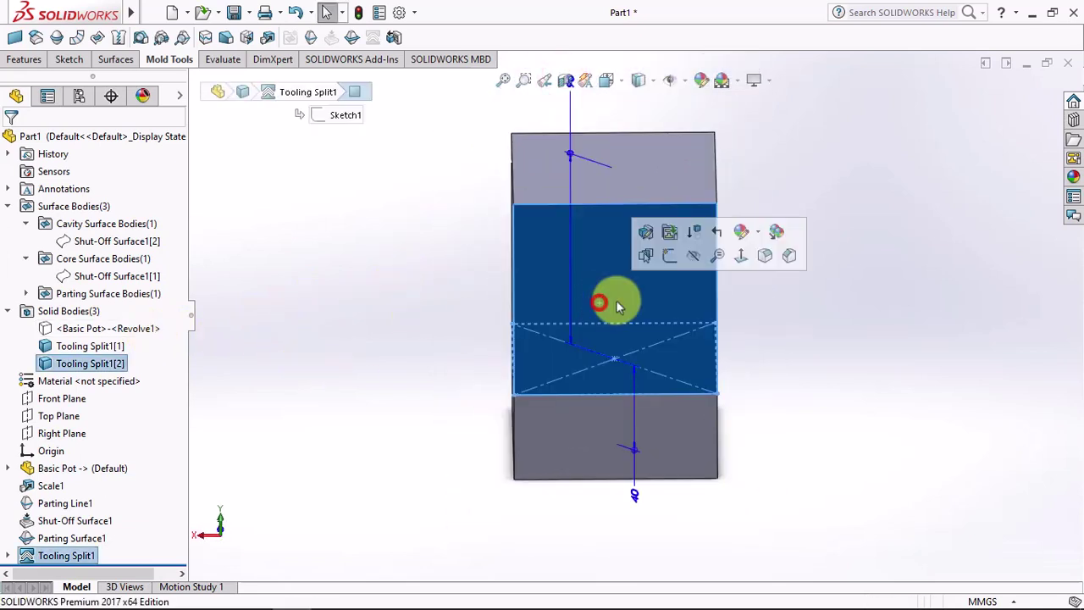
{"action": "left_click", "coordinate": [693, 255]}
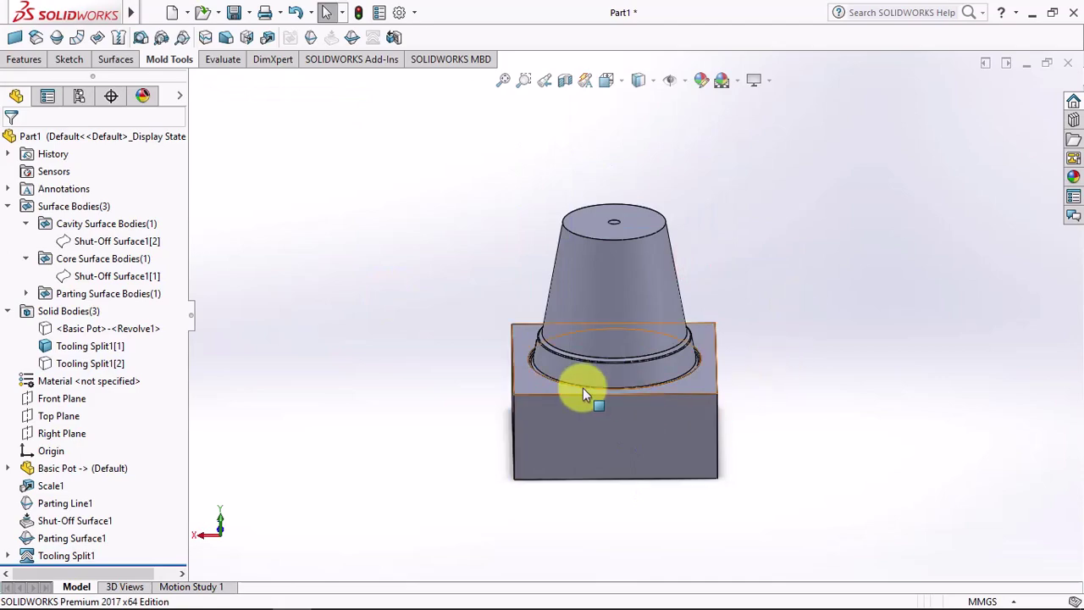
Sketch the core outline on the block's top face by converting the pot's rim edge.
{"action": "left_click", "coordinate": [392, 38]}
{"action": "scroll", "coordinate": [516, 297], "scroll_direction": "down", "scroll_amount": 3}
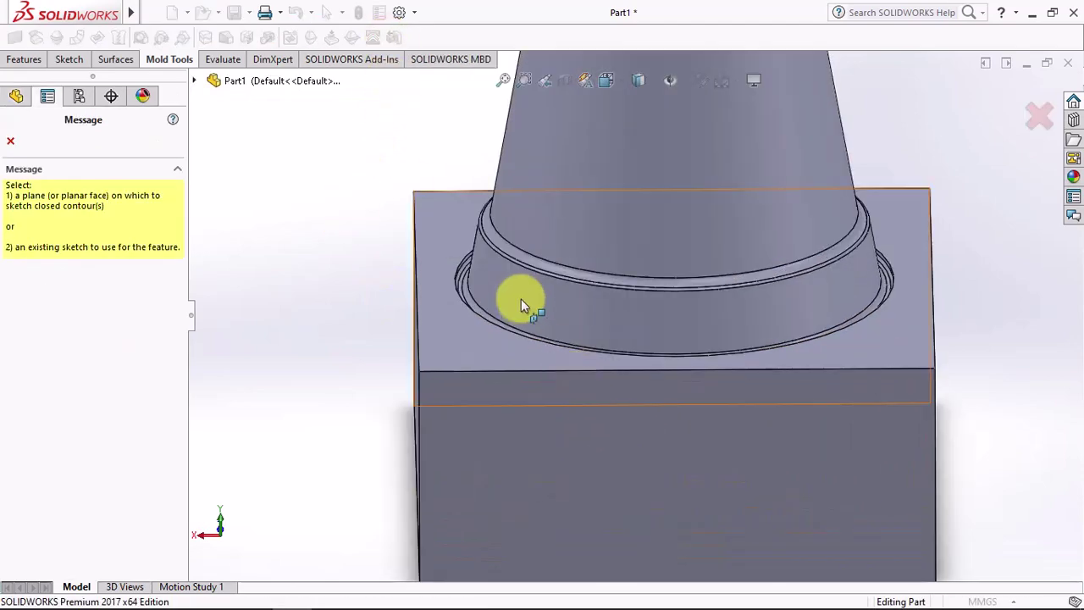
{"action": "scroll", "coordinate": [512, 330], "scroll_direction": "down", "scroll_amount": 3}
{"action": "scroll", "coordinate": [508, 269], "scroll_direction": "down", "scroll_amount": 3}
{"action": "left_click", "coordinate": [508, 270]}
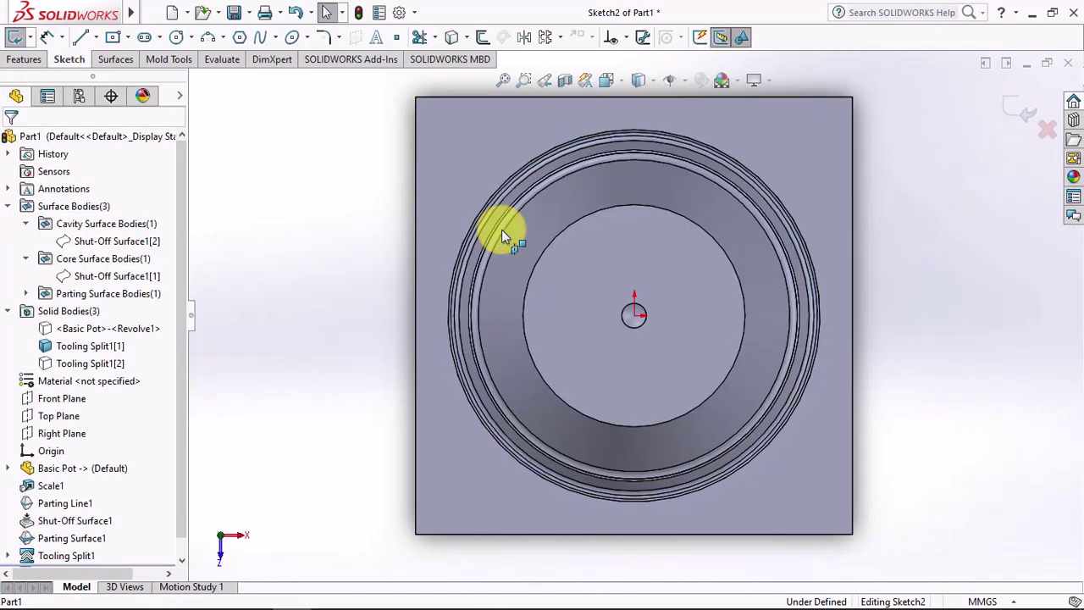
{"action": "scroll", "coordinate": [501, 229], "scroll_direction": "down", "scroll_amount": 3}
{"action": "left_click", "coordinate": [506, 231]}
{"action": "scroll", "coordinate": [474, 169], "scroll_direction": "up", "scroll_amount": 5}
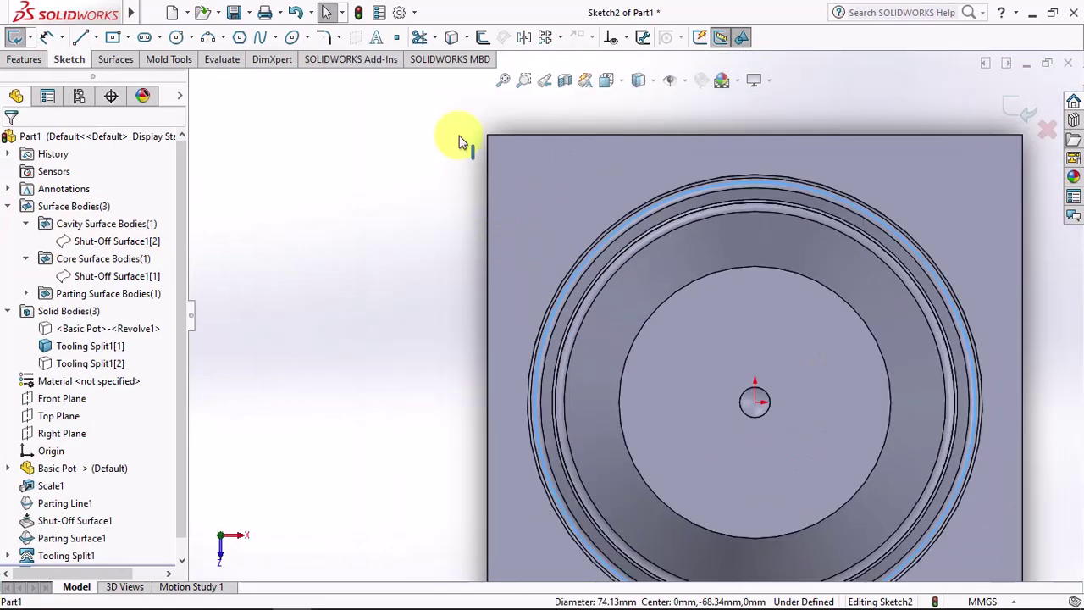
{"action": "left_click", "coordinate": [450, 37]}
{"action": "left_click", "coordinate": [1016, 107]}
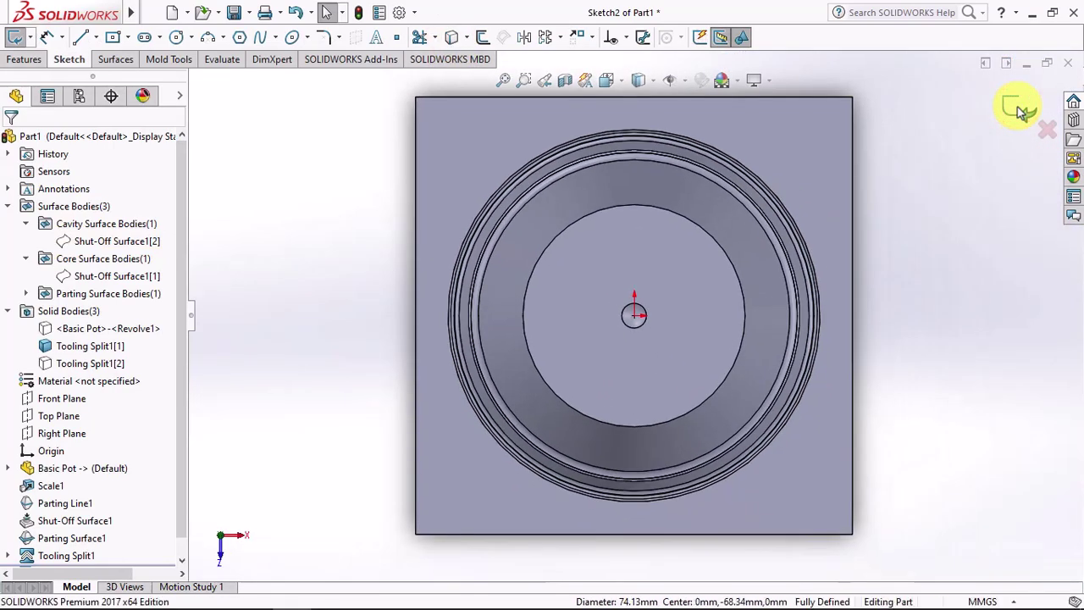
Create the core with Direction 1 Through All and Direction 2 at 20 mm.
{"action": "mouse_move", "coordinate": [917, 405]}
{"action": "middle_mouse_down"}
{"action": "mouse_move", "coordinate": [920, 256]}
{"action": "mouse_move", "coordinate": [900, 230]}
{"action": "middle_mouse_up"}
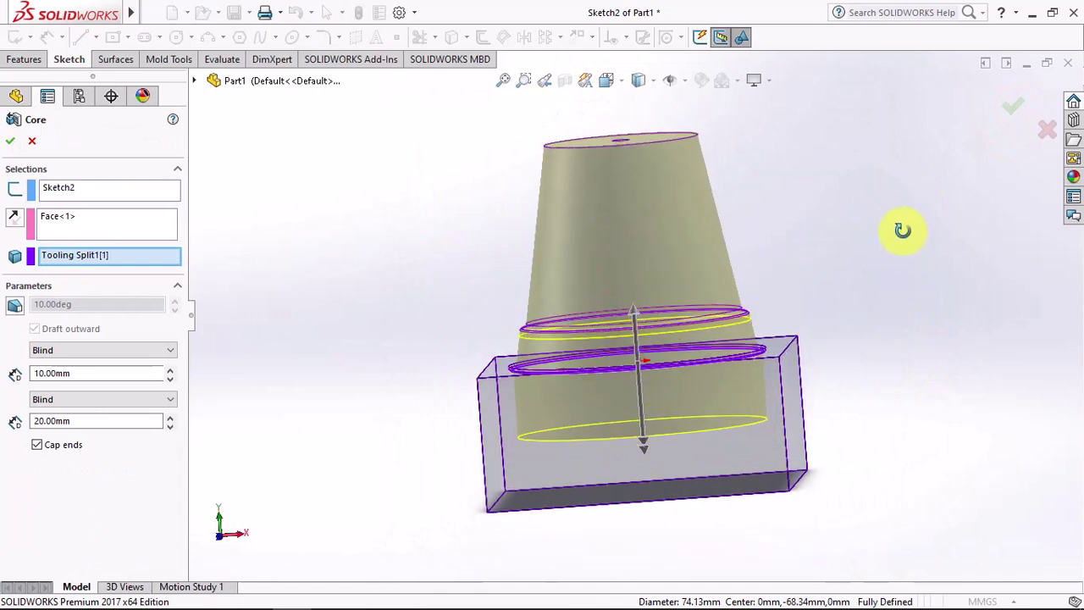
{"action": "left_click", "coordinate": [96, 351]}
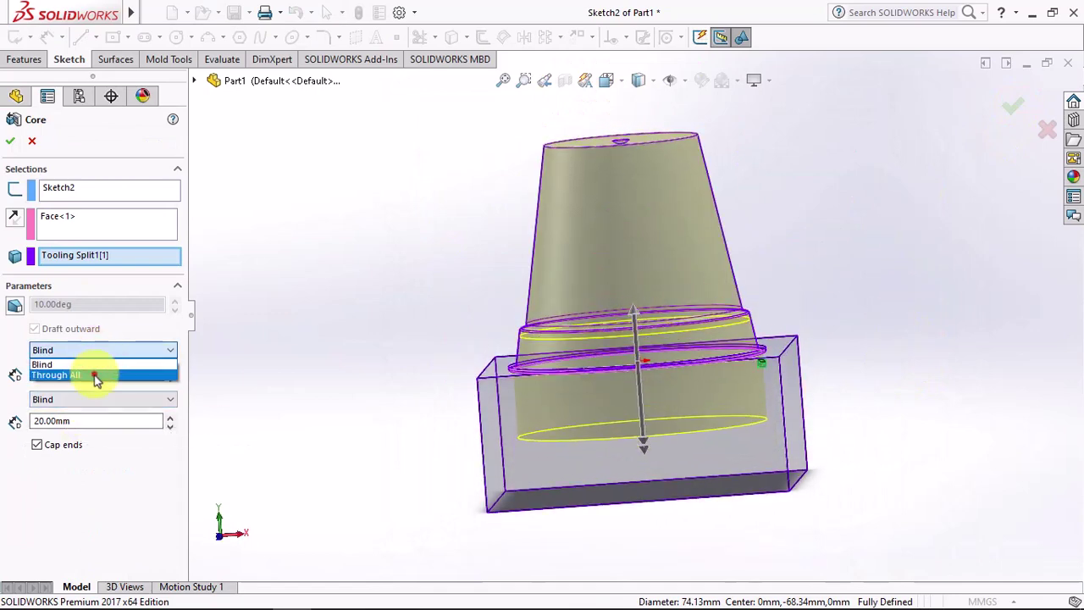
{"action": "left_click", "coordinate": [93, 373]}
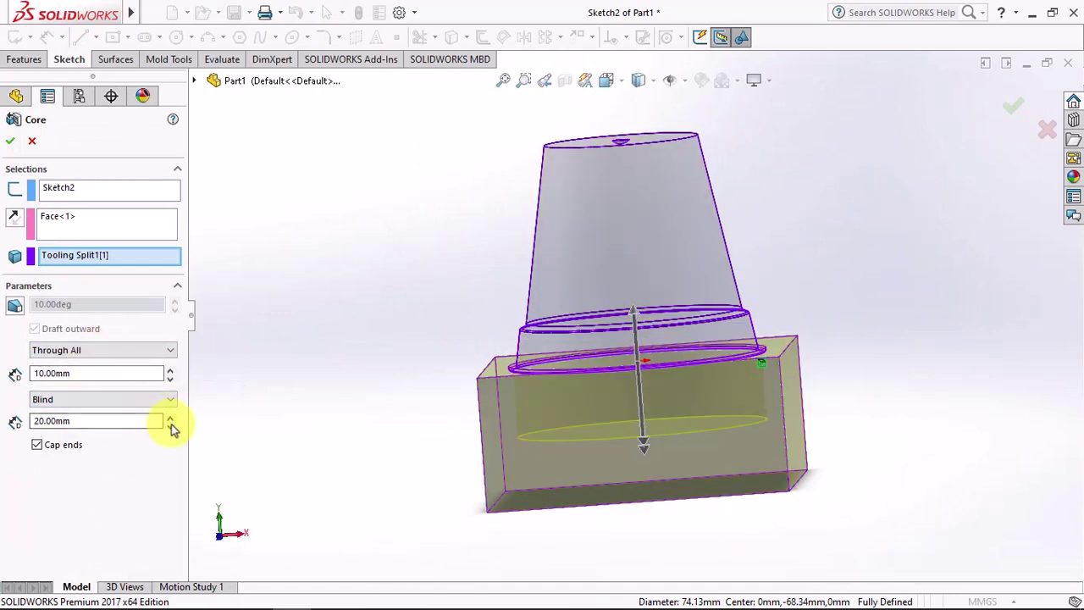
{"action": "left_click", "coordinate": [170, 418]}
{"action": "left_click", "coordinate": [171, 429]}
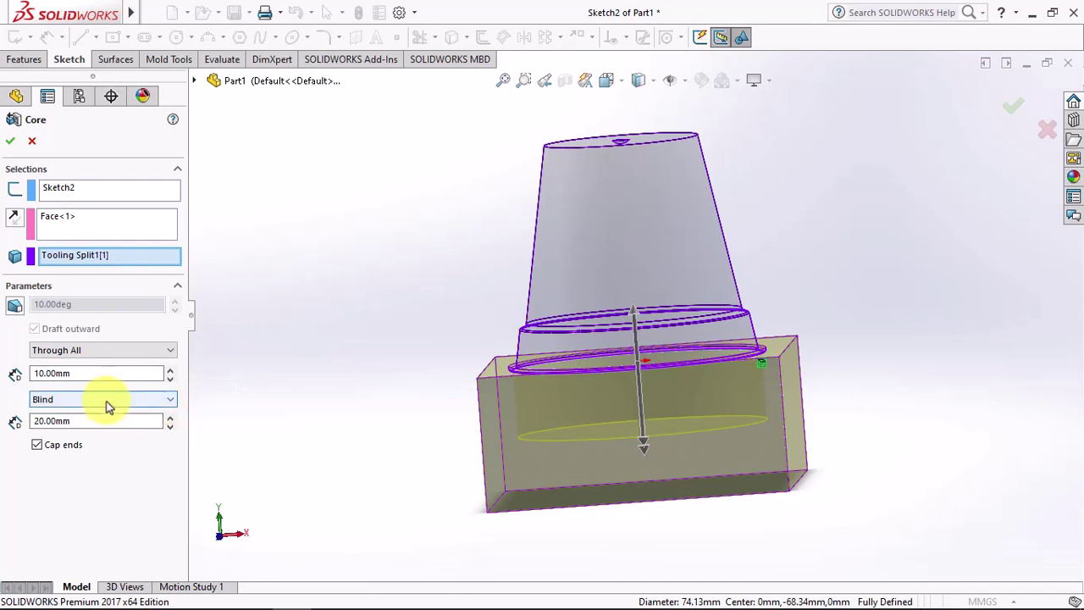
{"action": "left_click", "coordinate": [10, 141]}
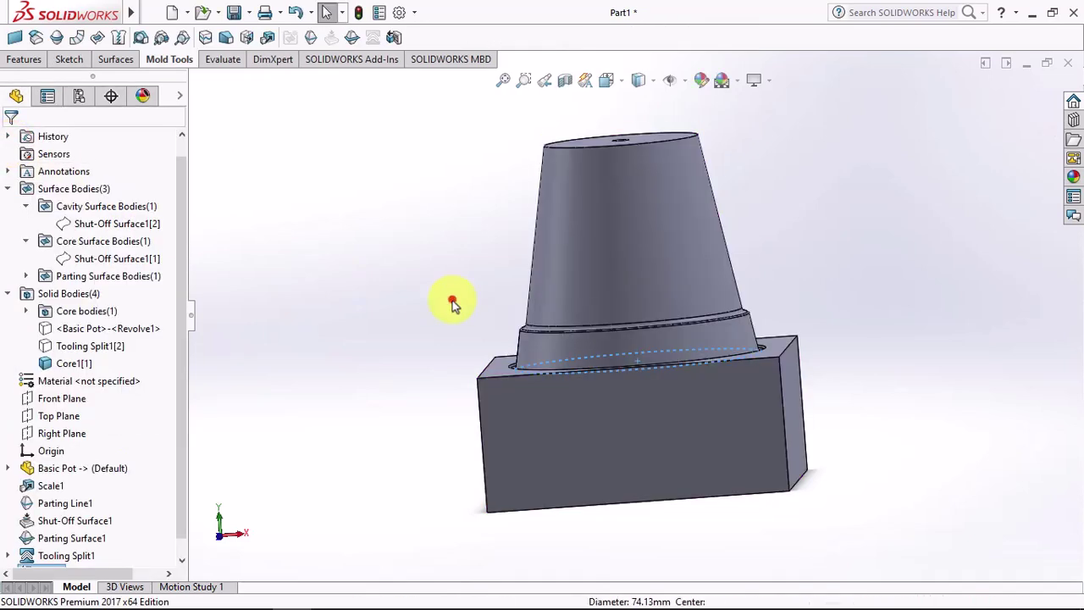
Check the core in a section view, then hide the surrounding block body.
{"action": "left_click", "coordinate": [565, 79]}
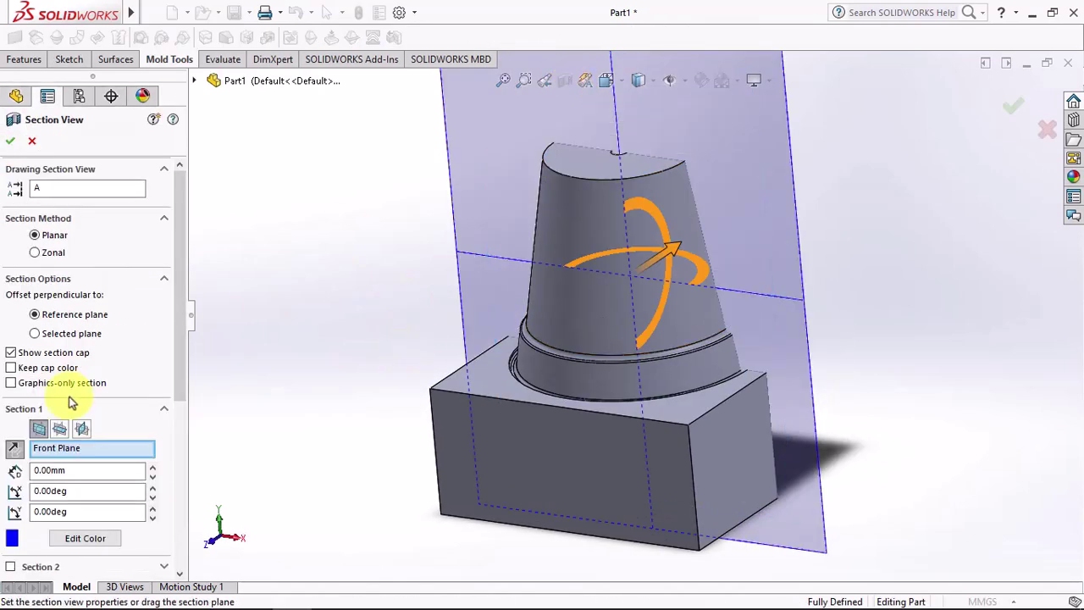
{"action": "left_click", "coordinate": [10, 140]}
{"action": "mouse_move", "coordinate": [593, 411]}
{"action": "middle_mouse_down"}
{"action": "mouse_move", "coordinate": [690, 373]}
{"action": "mouse_move", "coordinate": [650, 455]}
{"action": "middle_mouse_up"}
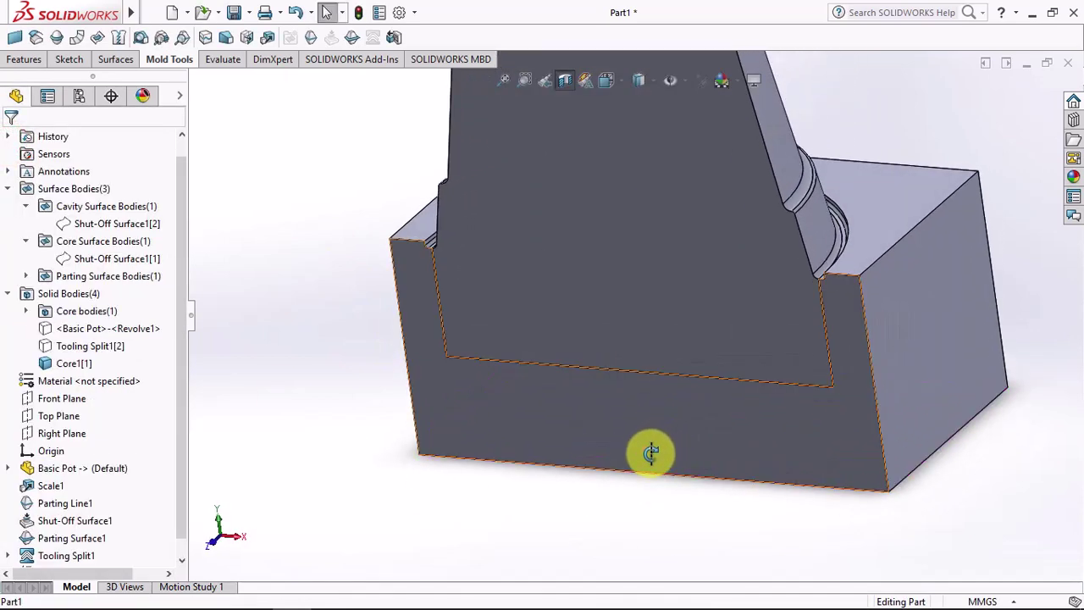
{"action": "left_click", "coordinate": [565, 80]}
{"action": "left_click", "coordinate": [610, 394]}
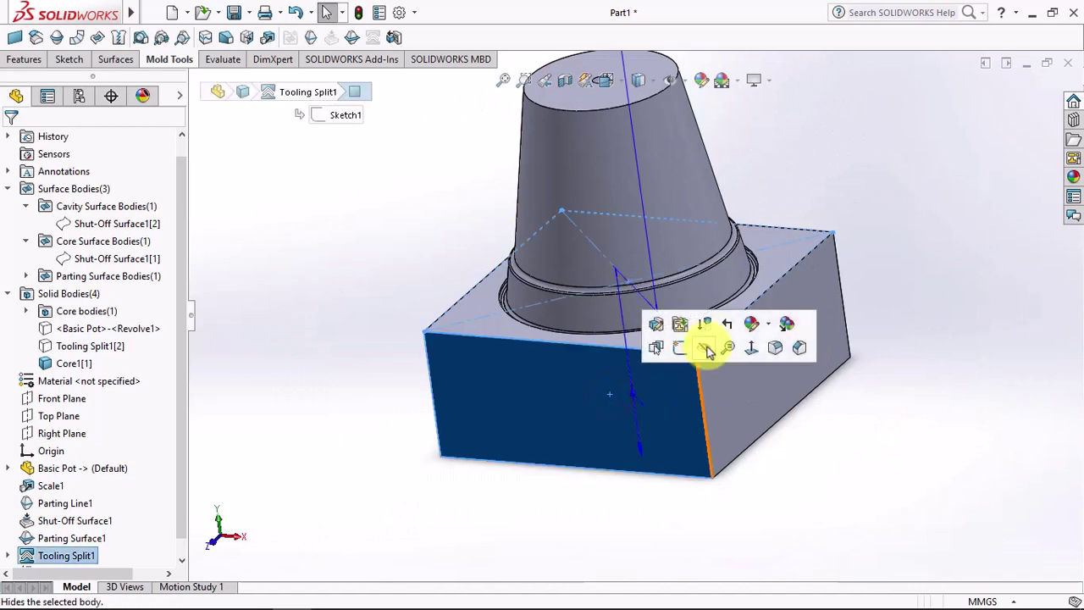
{"action": "left_click", "coordinate": [707, 346]}
{"action": "middle_click_drag", "start_coordinate": [799, 501], "coordinate": [612, 424]}
Chamfer the core's bottom circular edge at 1 mm × 45°.
{"action": "left_click", "coordinate": [23, 59]}
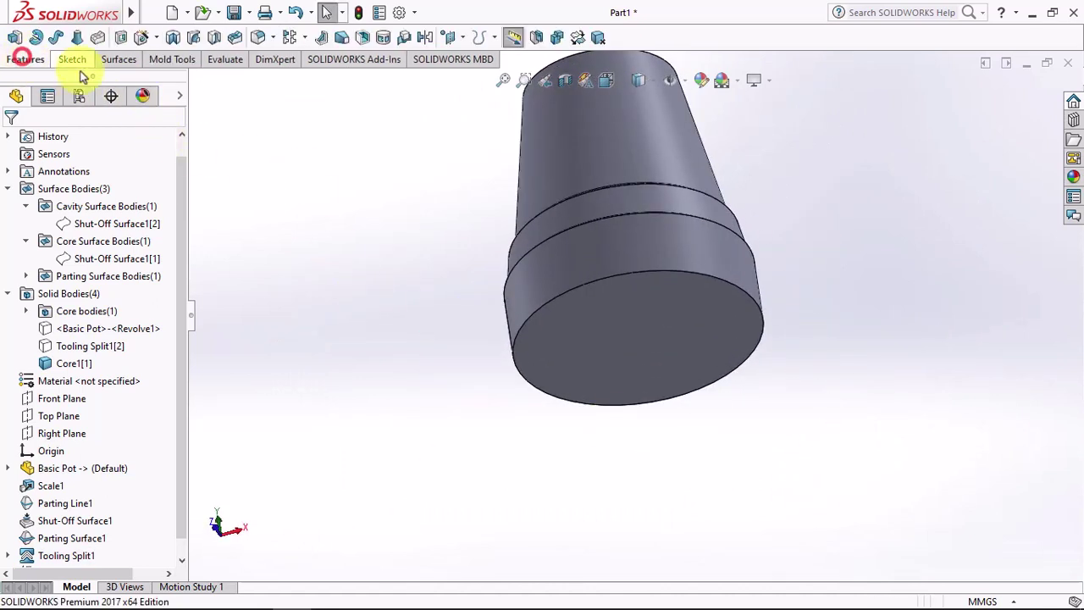
{"action": "left_click", "coordinate": [273, 37]}
{"action": "left_click", "coordinate": [281, 76]}
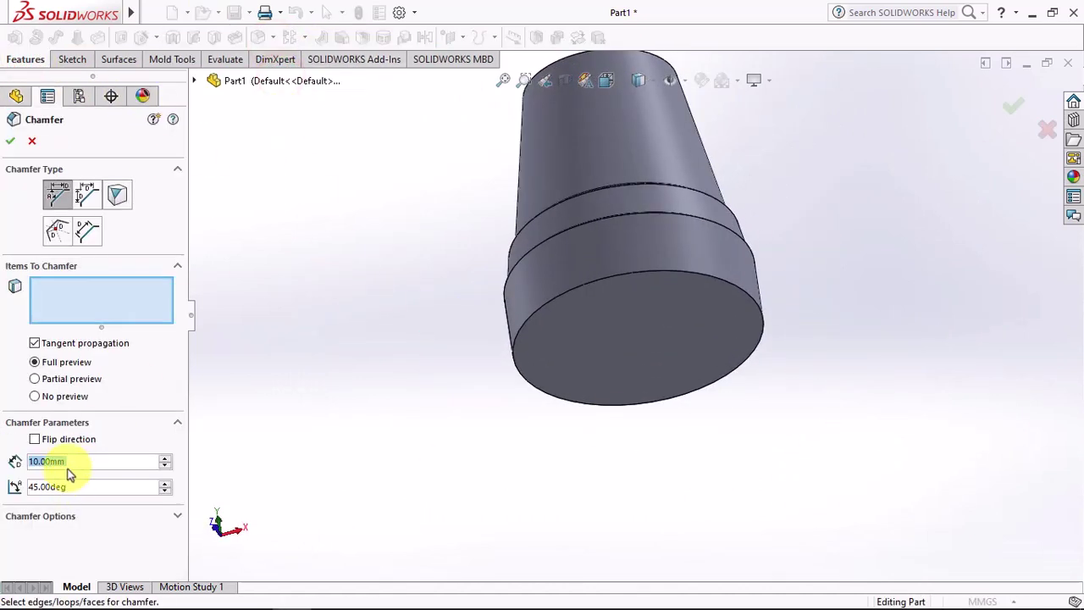
{"action": "left_click", "coordinate": [636, 270]}
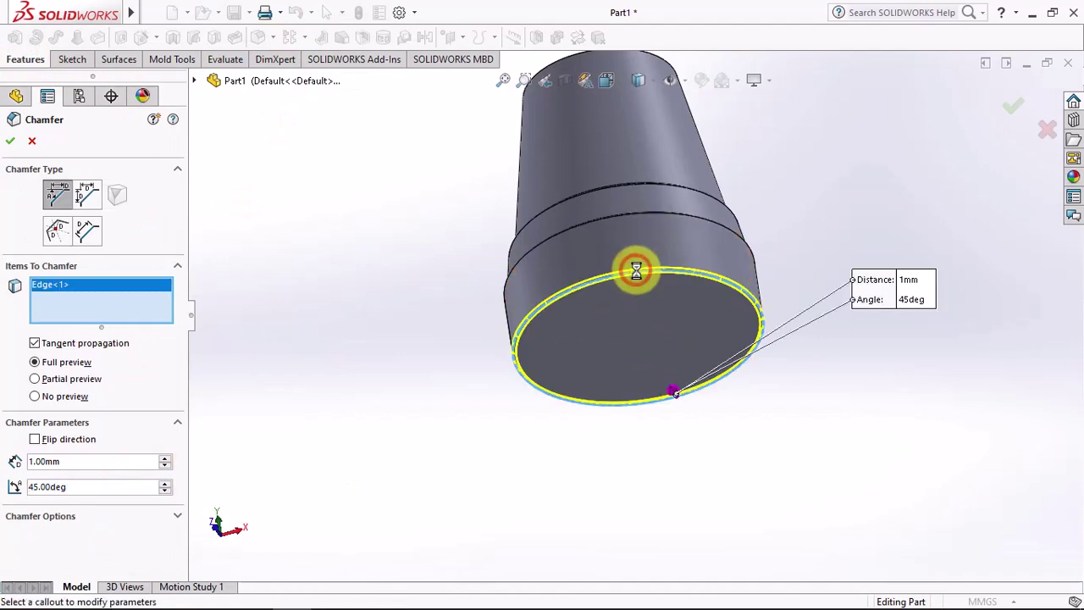
{"action": "right_click", "coordinate": [635, 274]}
{"action": "left_click", "coordinate": [661, 380]}
{"action": "left_click", "coordinate": [655, 338]}
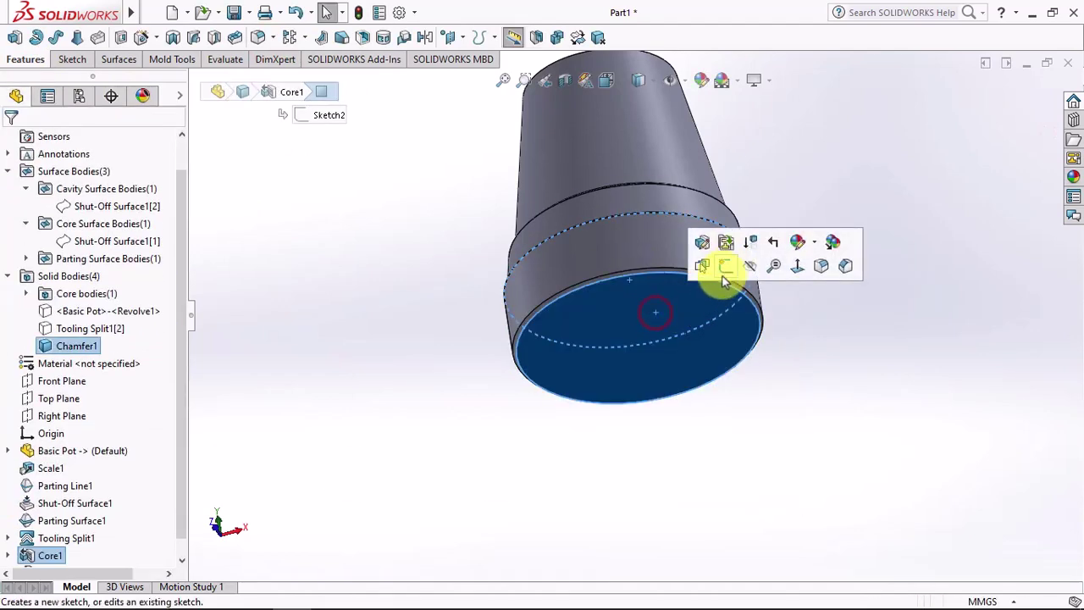
{"action": "left_click", "coordinate": [709, 259]}
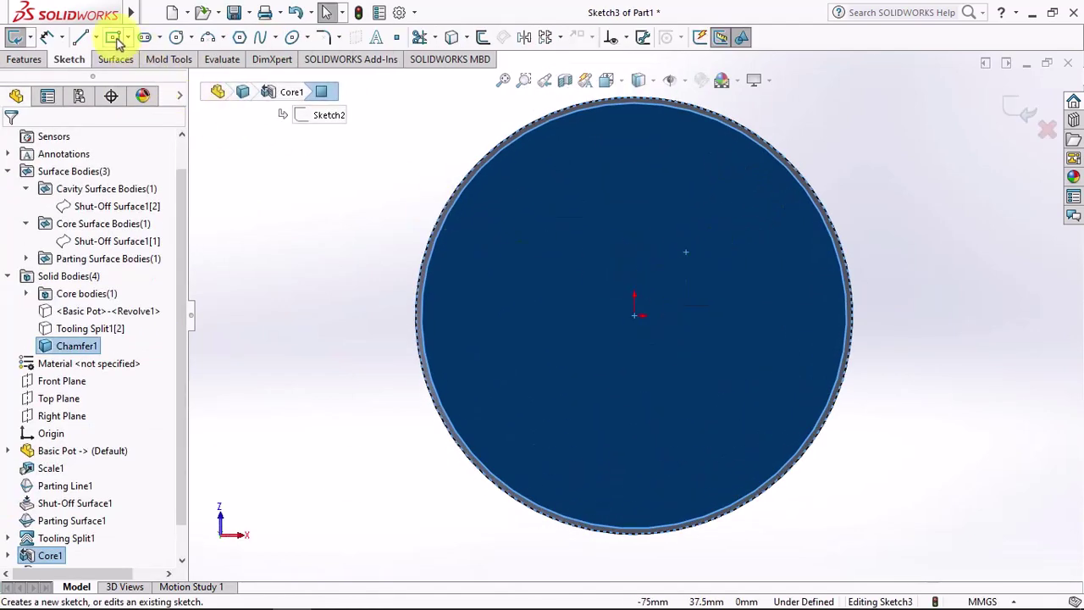
Draw a construction centre rectangle at the origin and make its sides equal to form a square.
{"action": "left_click", "coordinate": [112, 37]}
{"action": "left_click", "coordinate": [635, 315]}
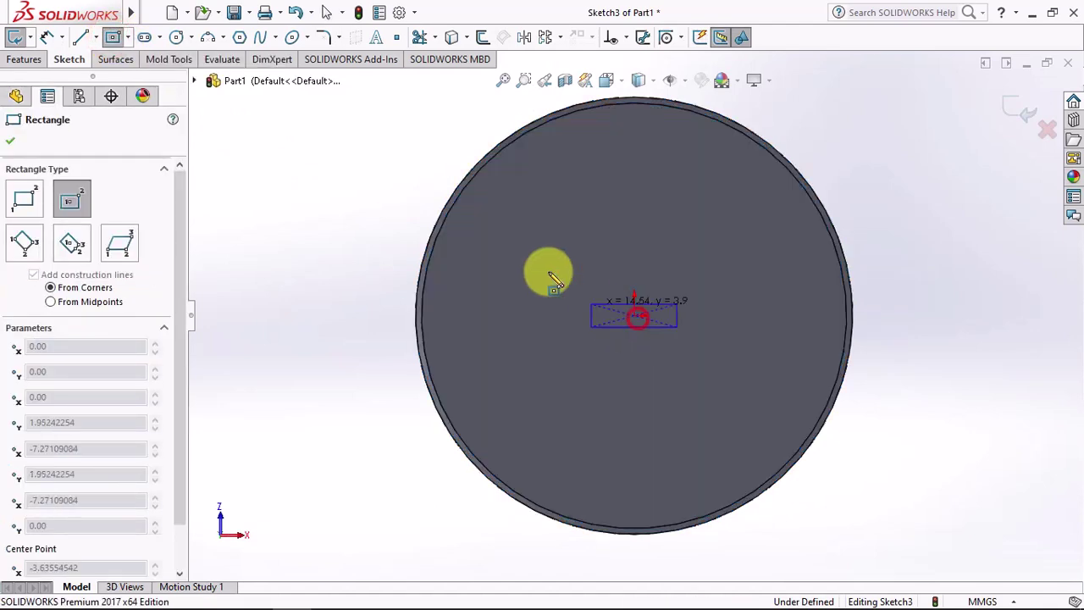
{"action": "left_click", "coordinate": [509, 183]}
{"action": "left_click", "coordinate": [33, 549]}
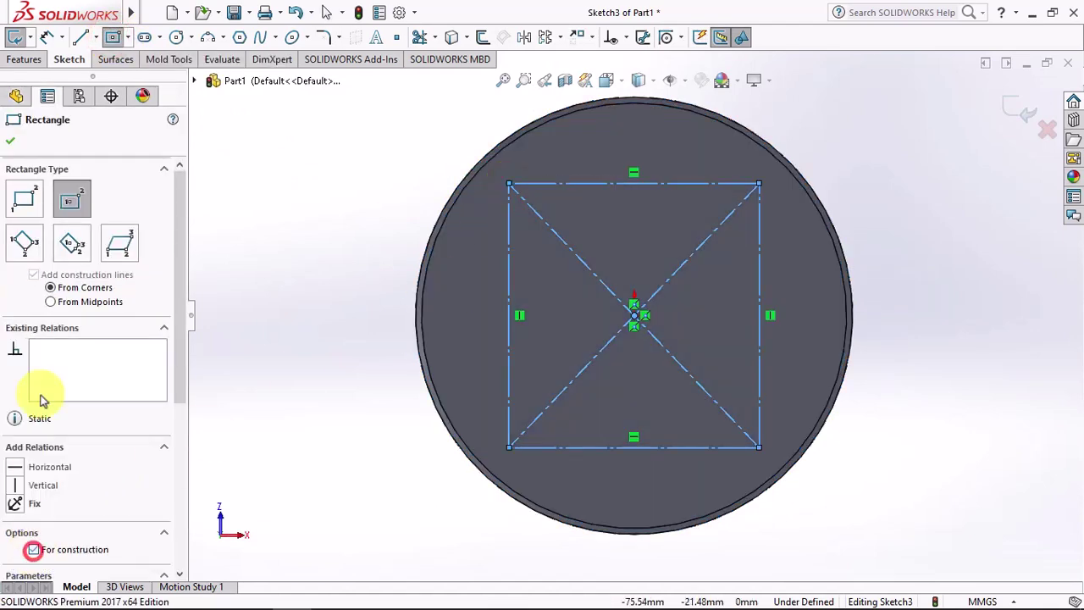
{"action": "left_click", "coordinate": [9, 144]}
{"action": "left_click", "coordinate": [509, 286]}
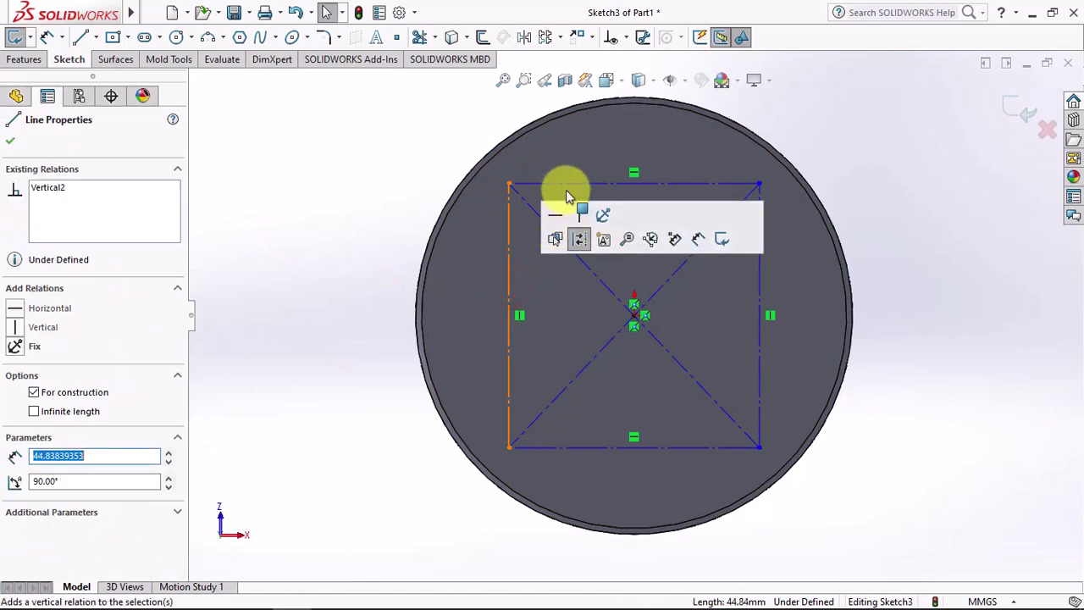
{"action": "left_click", "coordinate": [566, 185]}
{"action": "left_click", "coordinate": [566, 185], "text": "ctrl"}
{"action": "left_click", "coordinate": [724, 129]}
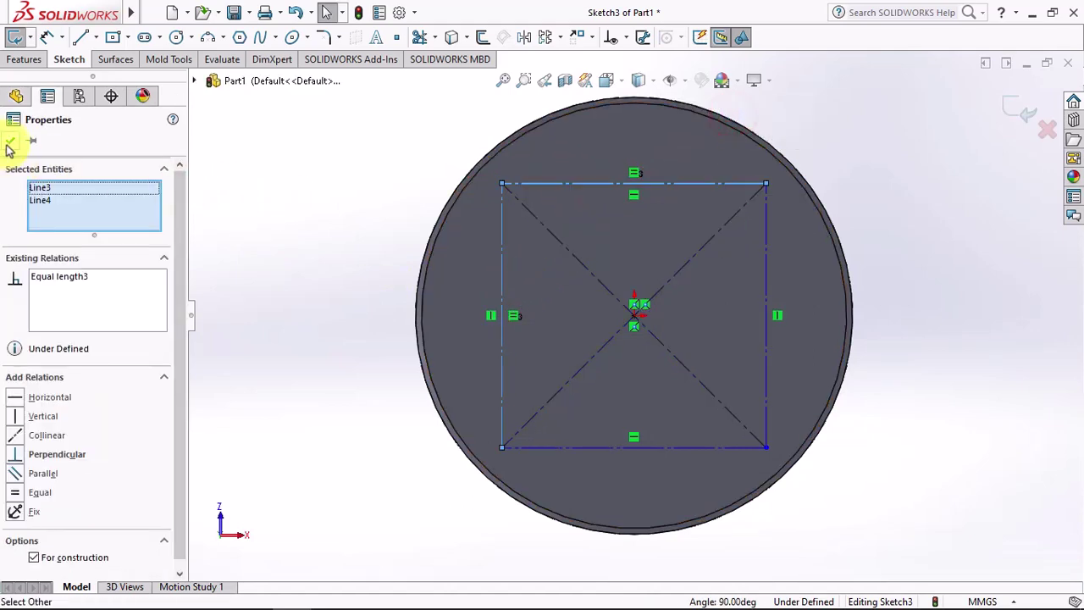
{"action": "left_click", "coordinate": [292, 156]}
Dimension the square's side to 40 mm and exit the sketch.
{"action": "left_click", "coordinate": [48, 37]}
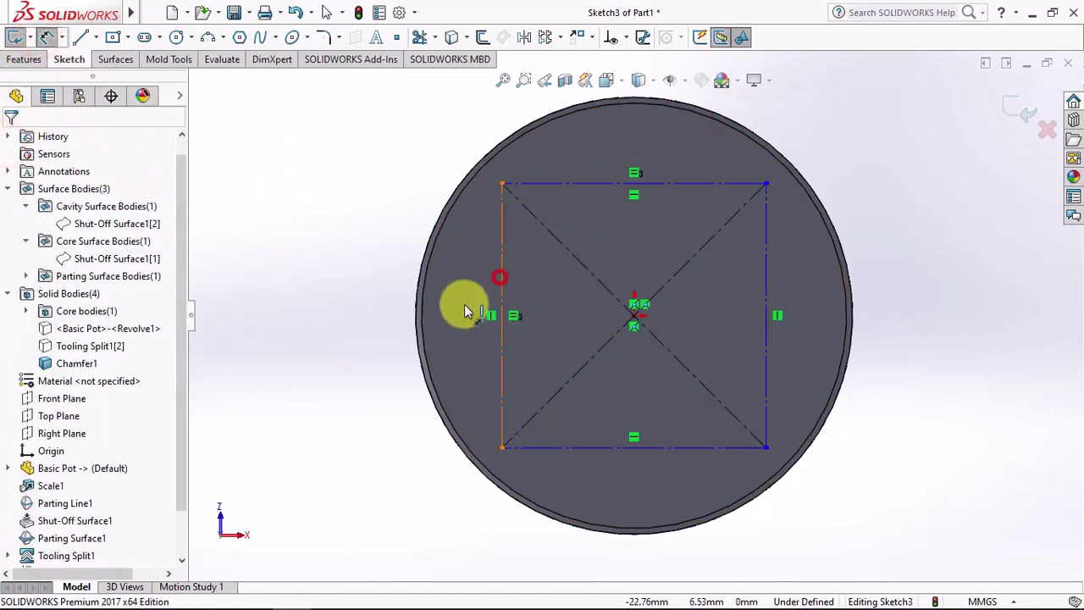
{"action": "left_click", "coordinate": [465, 305]}
{"action": "left_click", "coordinate": [355, 322]}
{"action": "type", "text": "40"}
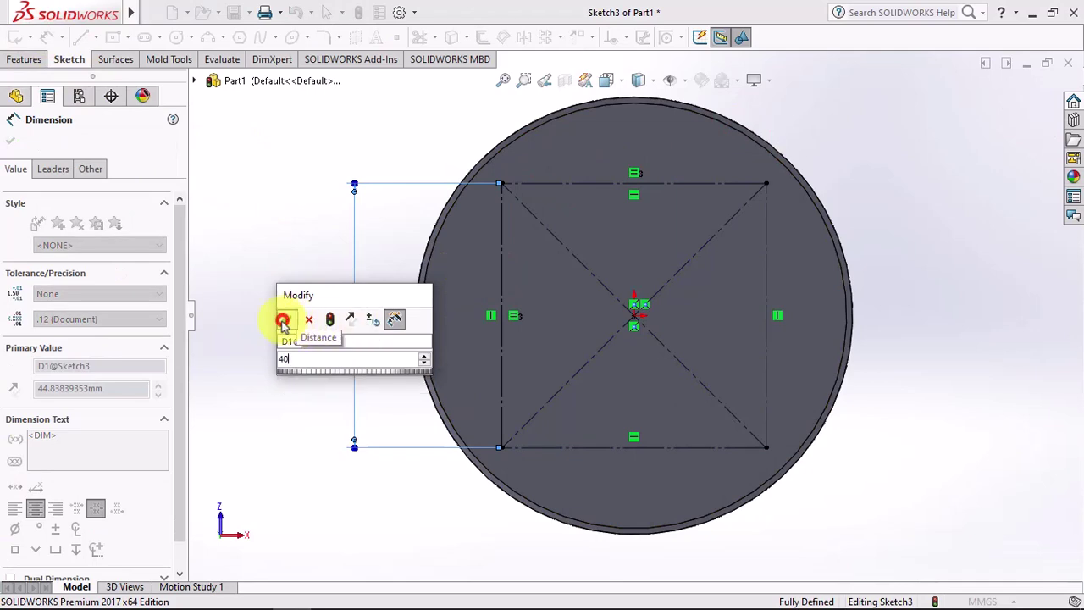
{"action": "left_click", "coordinate": [283, 322]}
{"action": "left_click", "coordinate": [1015, 111]}
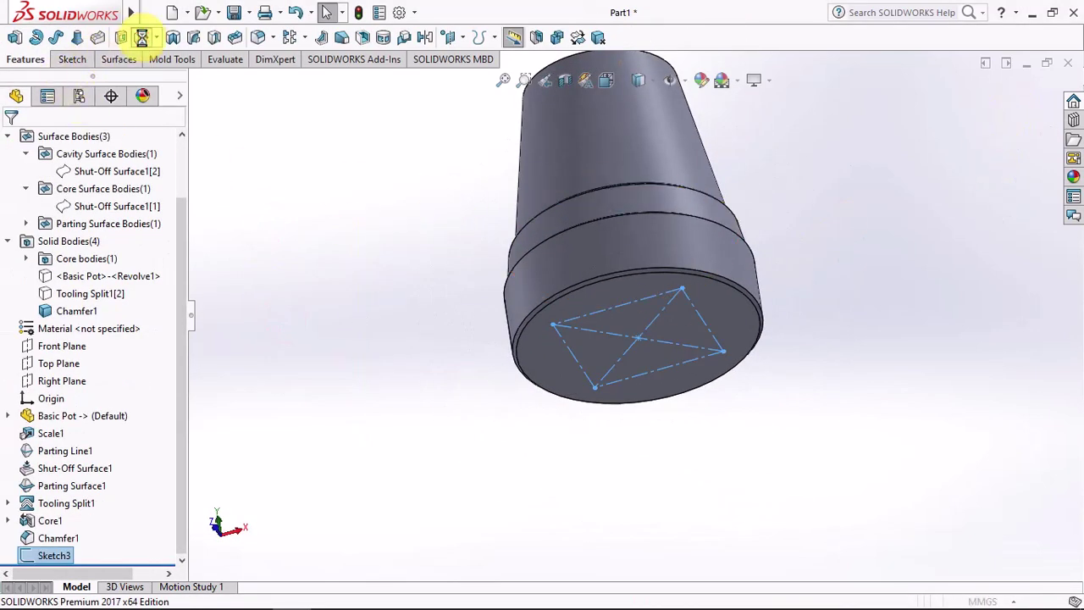
Set up a Hole Wizard bottoming tapped hole, size M8x1.25, with a Blind end condition.
{"action": "left_click", "coordinate": [23, 348]}
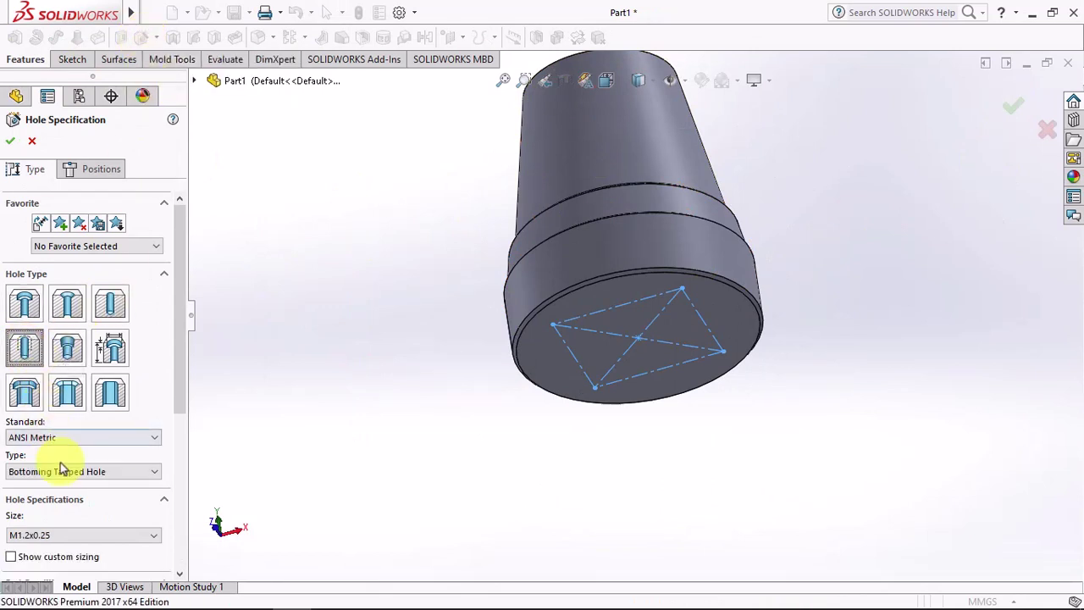
{"action": "left_click_drag", "start_coordinate": [182, 396], "coordinate": [182, 474]}
{"action": "left_click", "coordinate": [109, 351]}
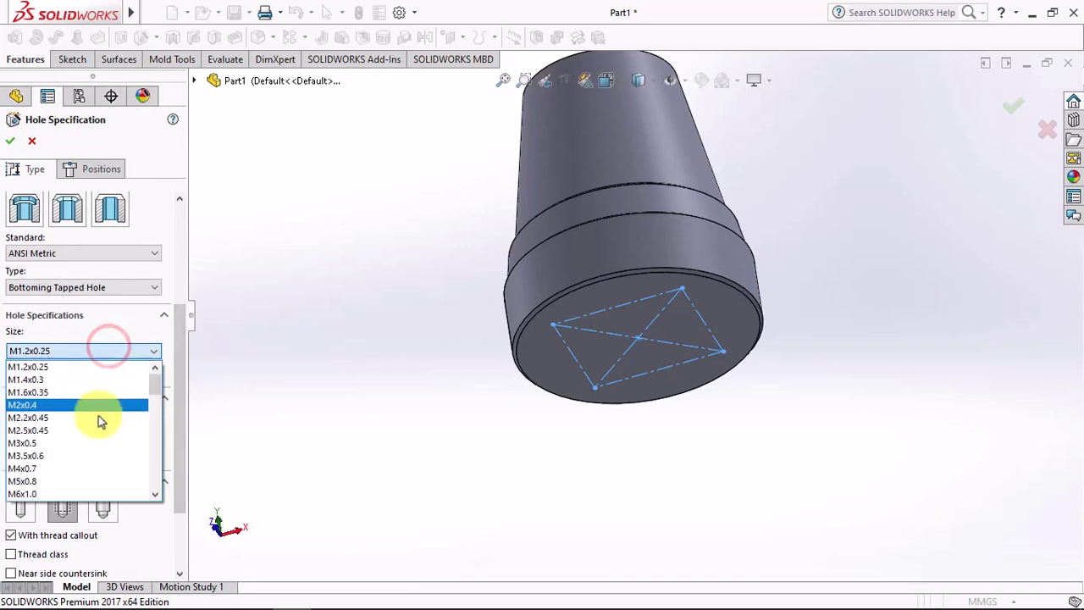
{"action": "left_click", "coordinate": [65, 493]}
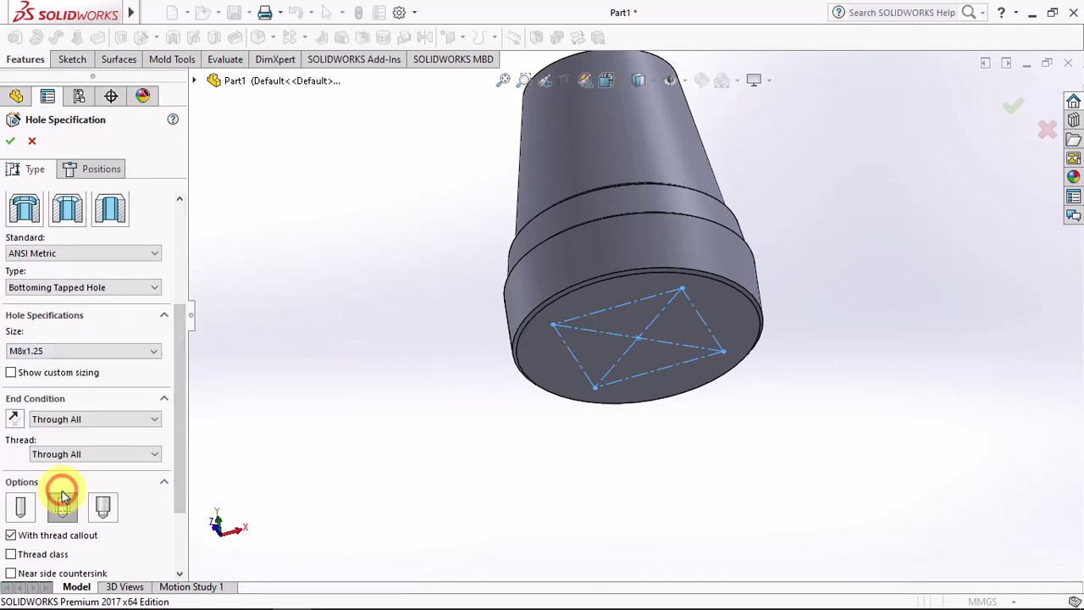
{"action": "left_click", "coordinate": [38, 419]}
{"action": "left_click", "coordinate": [46, 436]}
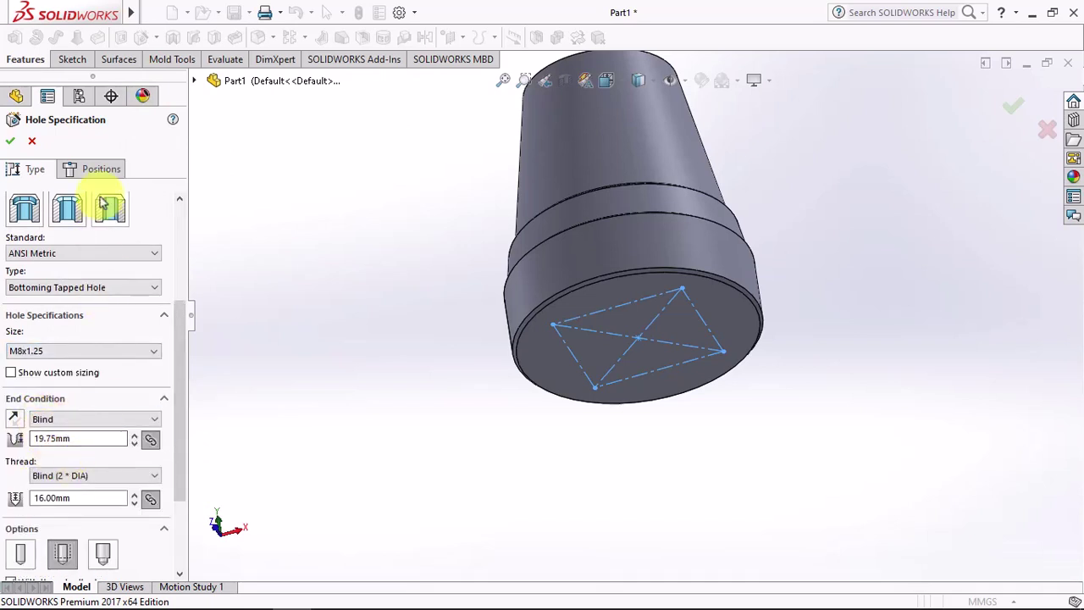
Place the tapped holes at the square's corners on the pot's end face and create them.
{"action": "left_click", "coordinate": [94, 168]}
{"action": "left_click", "coordinate": [81, 309]}
{"action": "scroll", "coordinate": [571, 345], "scroll_direction": "down", "scroll_amount": 3}
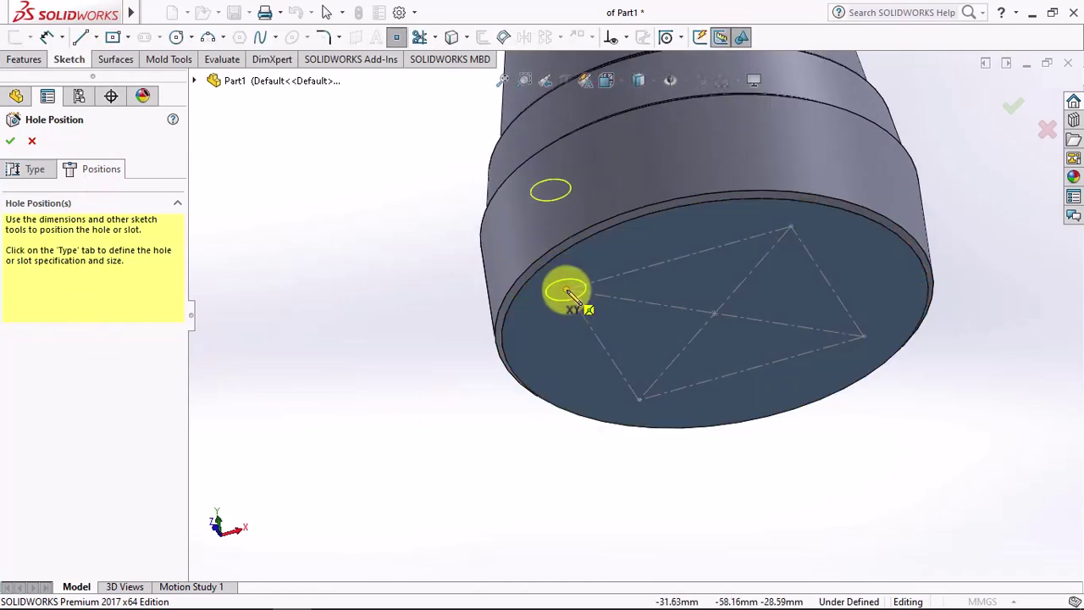
{"action": "left_click", "coordinate": [567, 290]}
{"action": "left_click", "coordinate": [790, 226]}
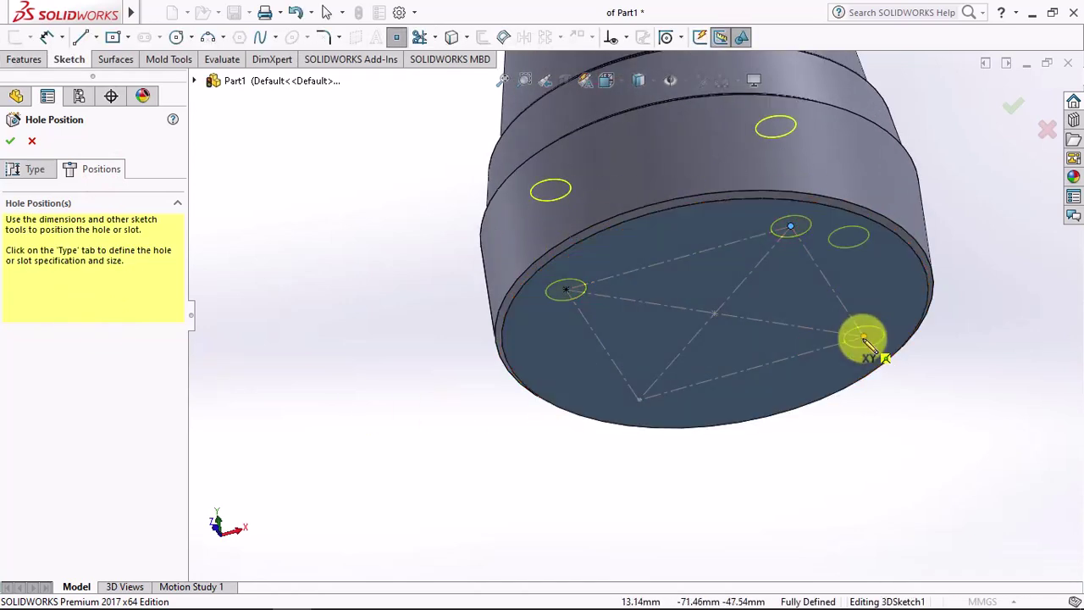
{"action": "left_click", "coordinate": [864, 339]}
{"action": "key", "text": "Return"}
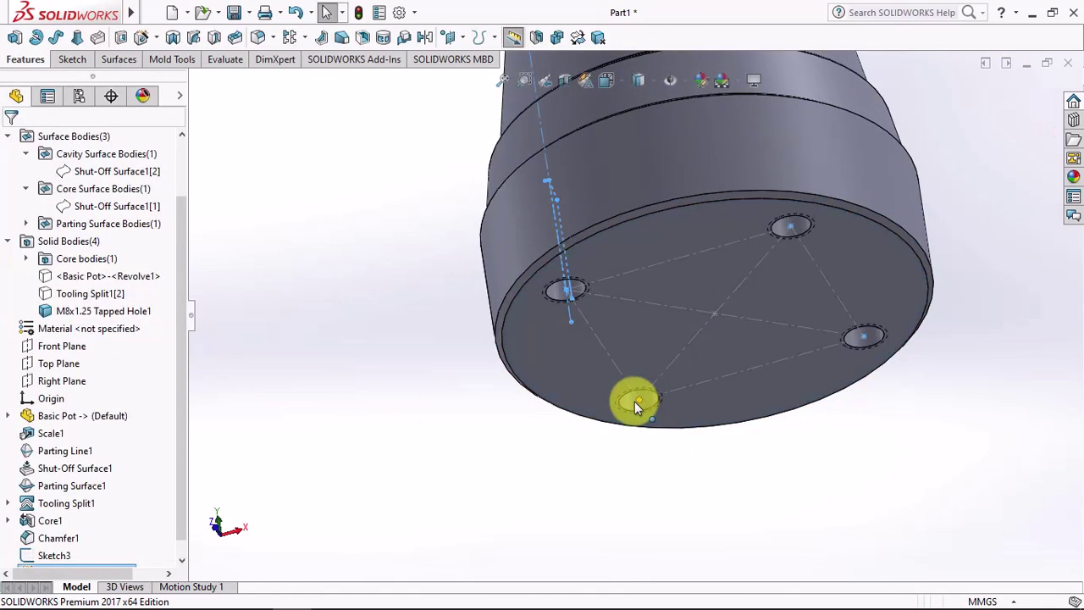
{"action": "middle_click_drag", "start_coordinate": [451, 448], "coordinate": [537, 322]}
{"action": "scroll", "coordinate": [563, 237], "scroll_direction": "down", "scroll_amount": 3}
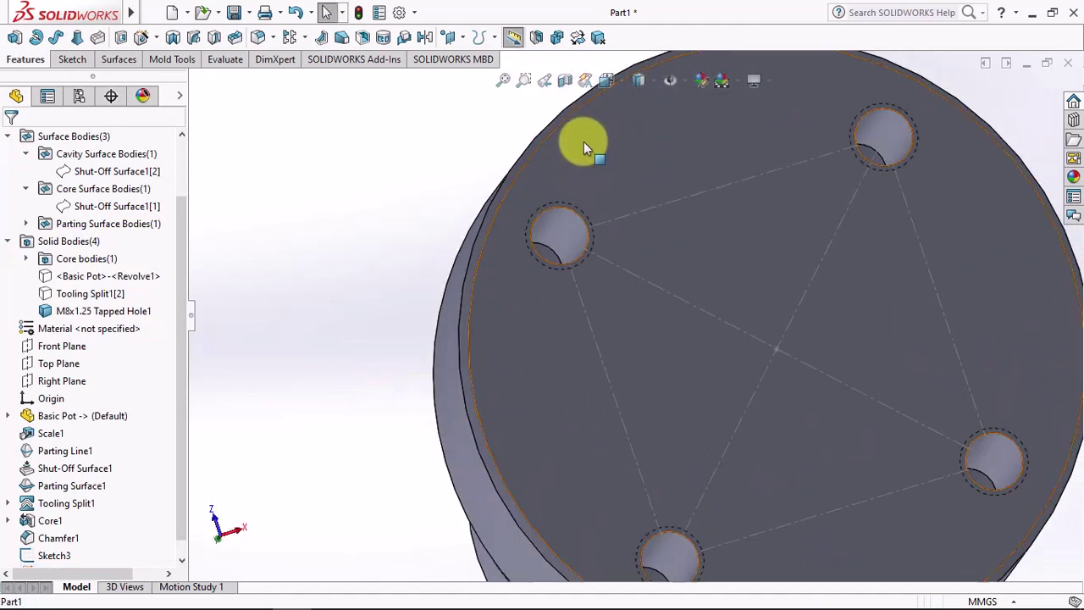
{"action": "left_click", "coordinate": [401, 12]}
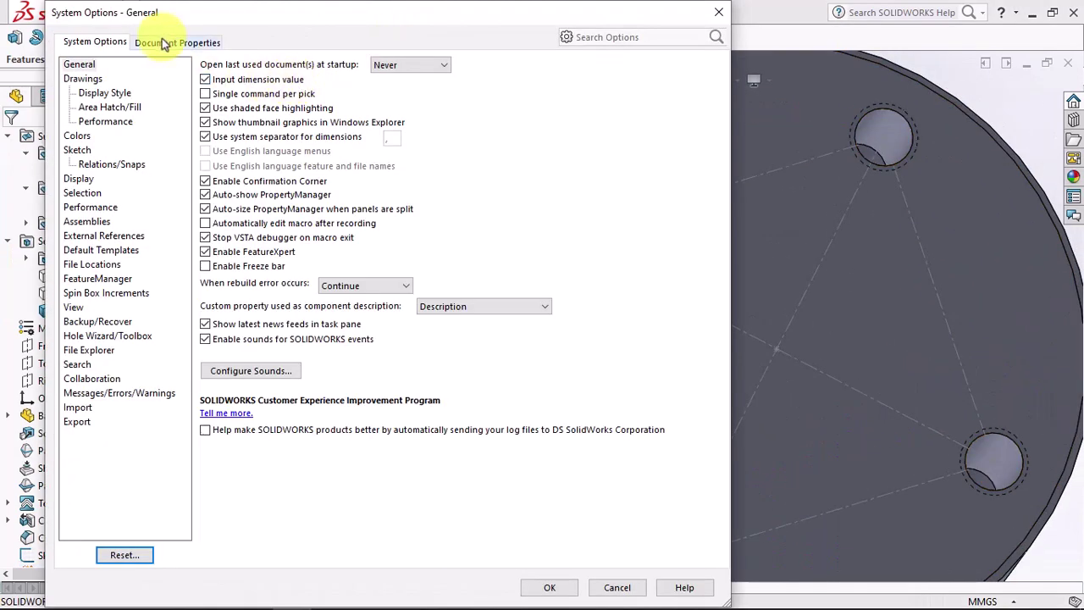
Enable shaded cosmetic threads under Document Properties > Detailing.
{"action": "left_click", "coordinate": [165, 44]}
{"action": "left_click", "coordinate": [82, 150]}
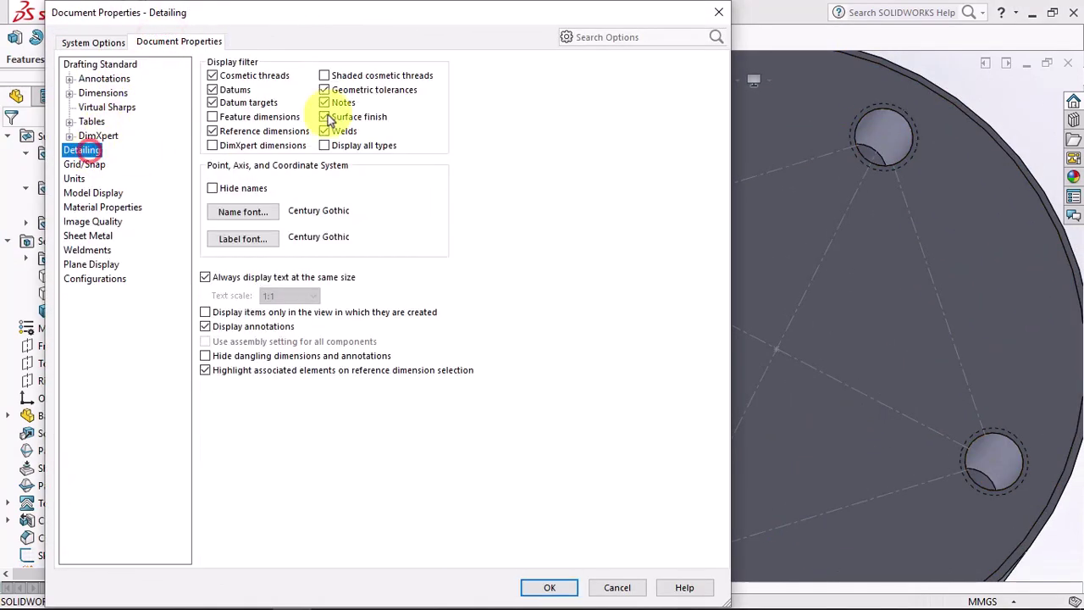
{"action": "left_click", "coordinate": [550, 588]}
Hide the construction square sketch Sketch3 and view the whole pot.
{"action": "left_click", "coordinate": [633, 214]}
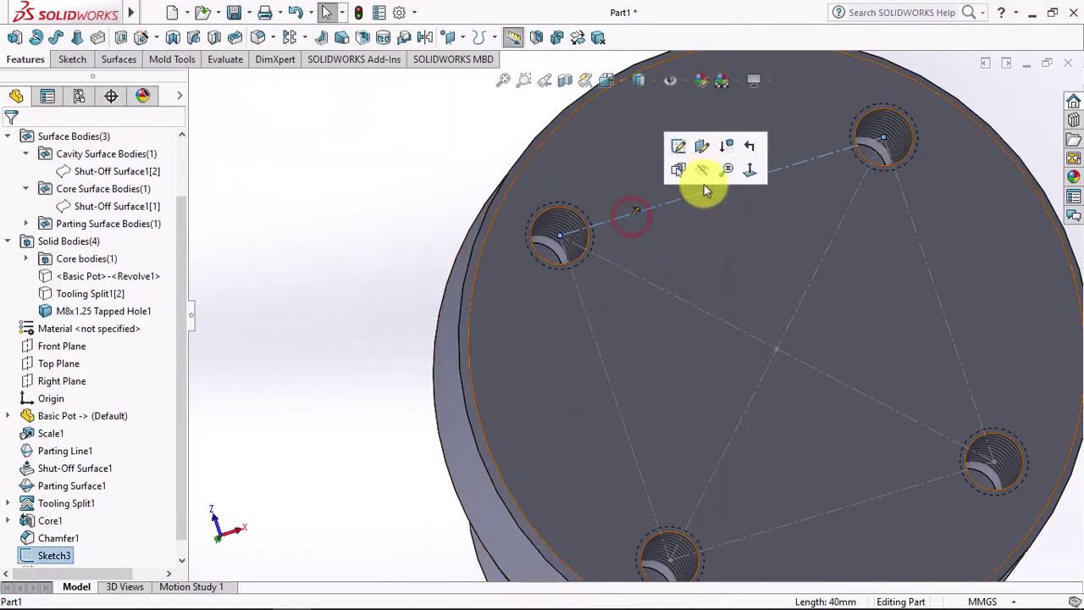
{"action": "left_click", "coordinate": [702, 170]}
{"action": "middle_click_drag", "start_coordinate": [350, 271], "coordinate": [498, 310]}
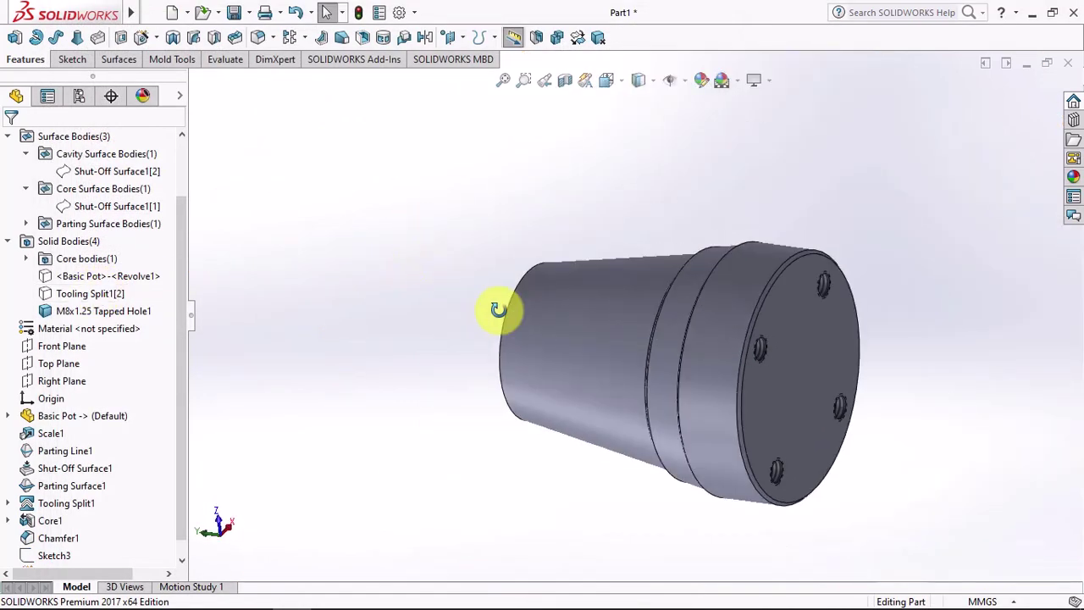
Show the hidden Core1[2] body from the Solid Bodies folder.
{"action": "left_click", "coordinate": [27, 258]}
{"action": "left_click", "coordinate": [76, 276]}
{"action": "left_click", "coordinate": [80, 249]}
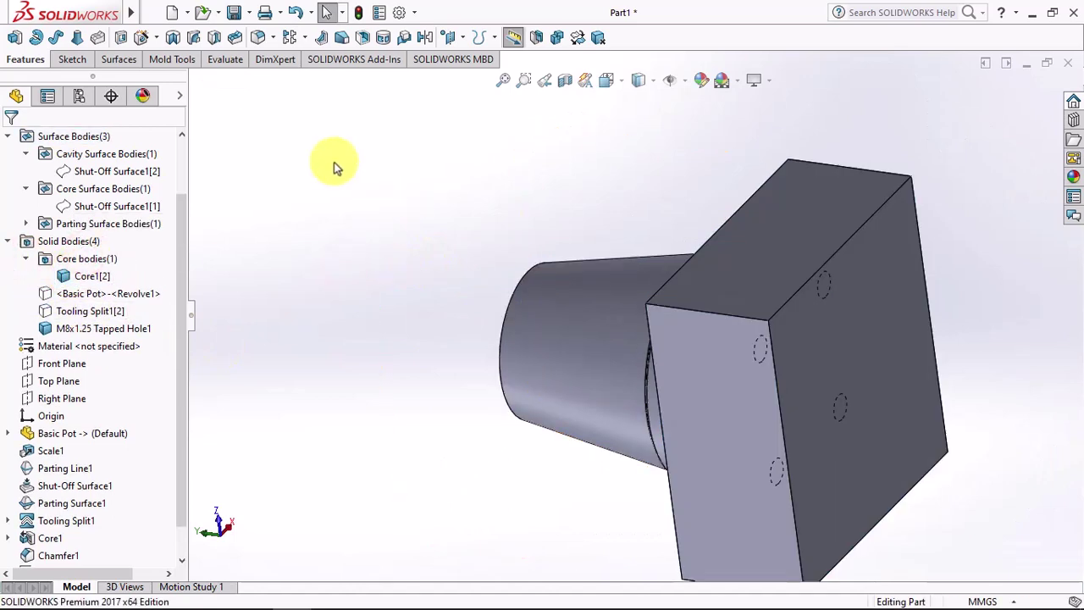
Start a Hole Wizard counterbore hole for an M8 socket head cap screw.
{"action": "left_click", "coordinate": [144, 37]}
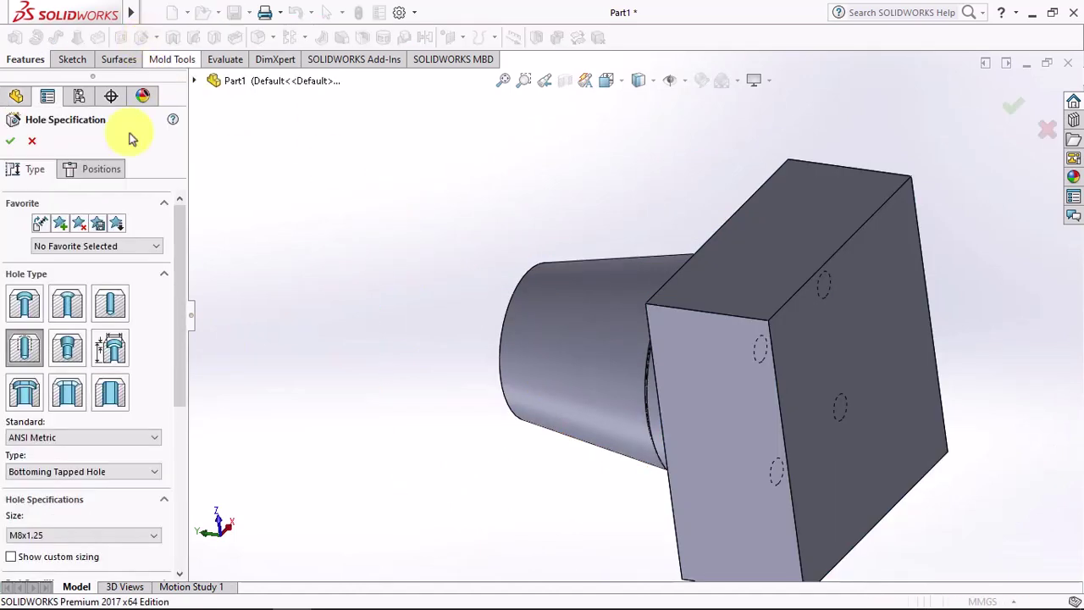
{"action": "left_click", "coordinate": [24, 307]}
{"action": "left_click", "coordinate": [53, 471]}
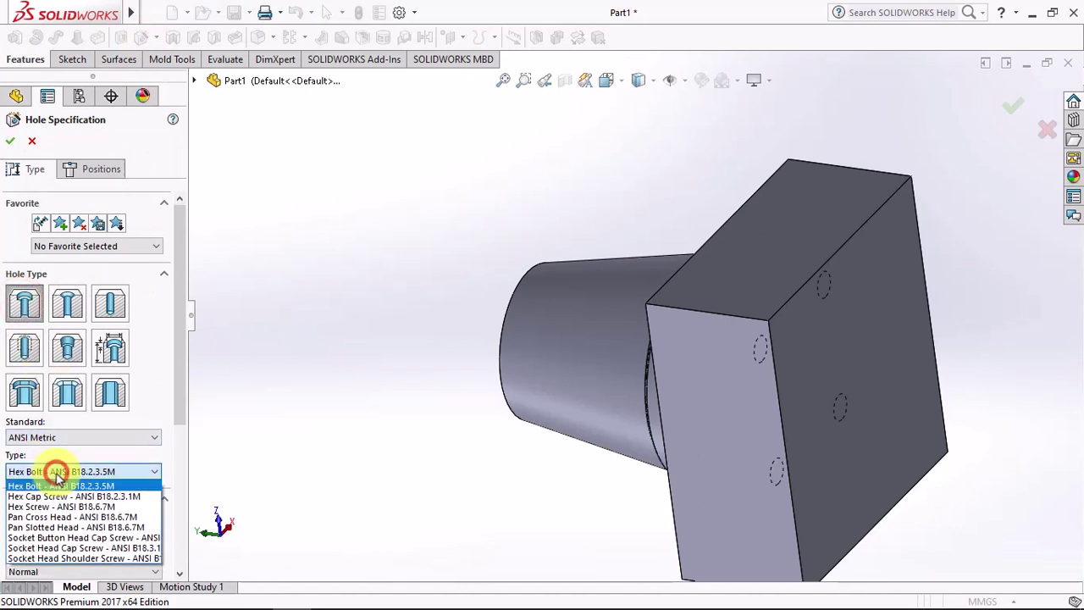
{"action": "left_click", "coordinate": [67, 548]}
{"action": "left_click_drag", "start_coordinate": [170, 415], "coordinate": [169, 515]}
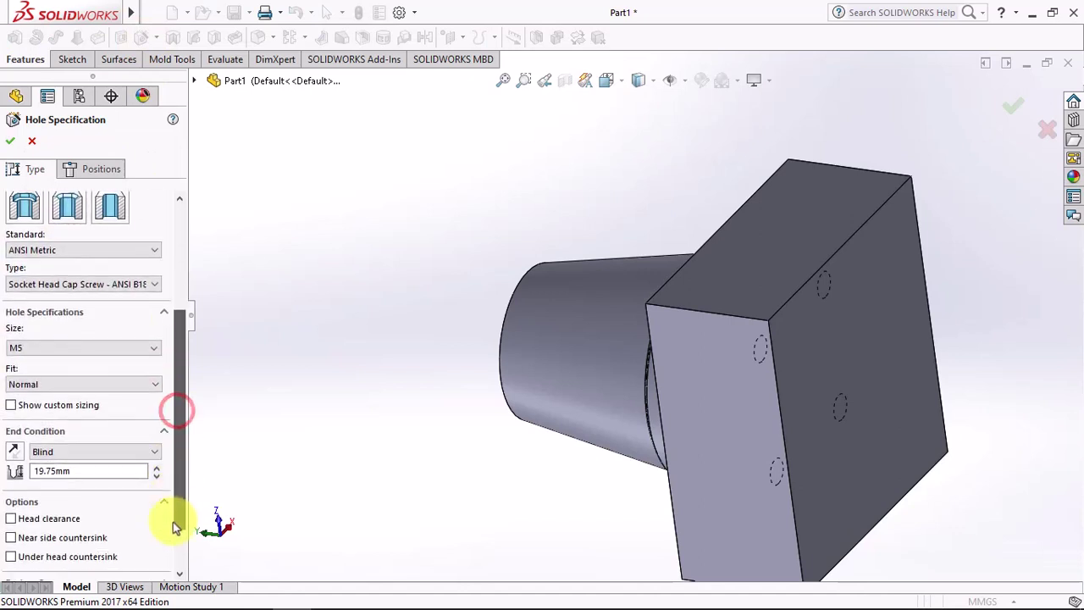
{"action": "left_click", "coordinate": [91, 341]}
{"action": "left_click", "coordinate": [87, 380]}
Enable custom sizing and limit the hole to cutting only the Core1[2] body.
{"action": "left_click", "coordinate": [11, 397]}
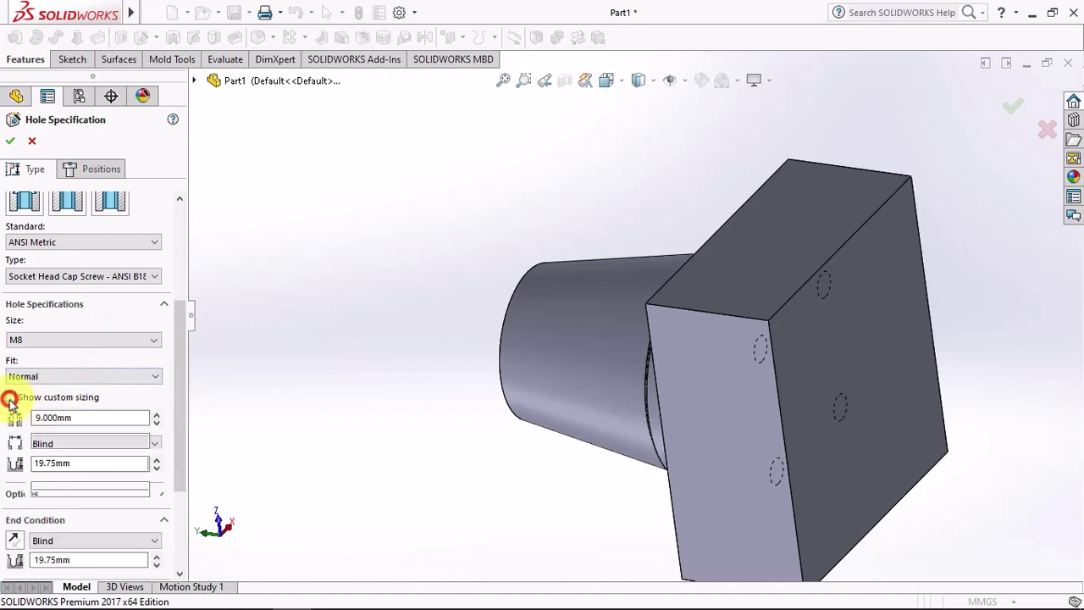
{"action": "left_click_drag", "start_coordinate": [178, 420], "coordinate": [182, 494]}
{"action": "scroll", "coordinate": [182, 494], "scroll_direction": "down", "scroll_amount": 1}
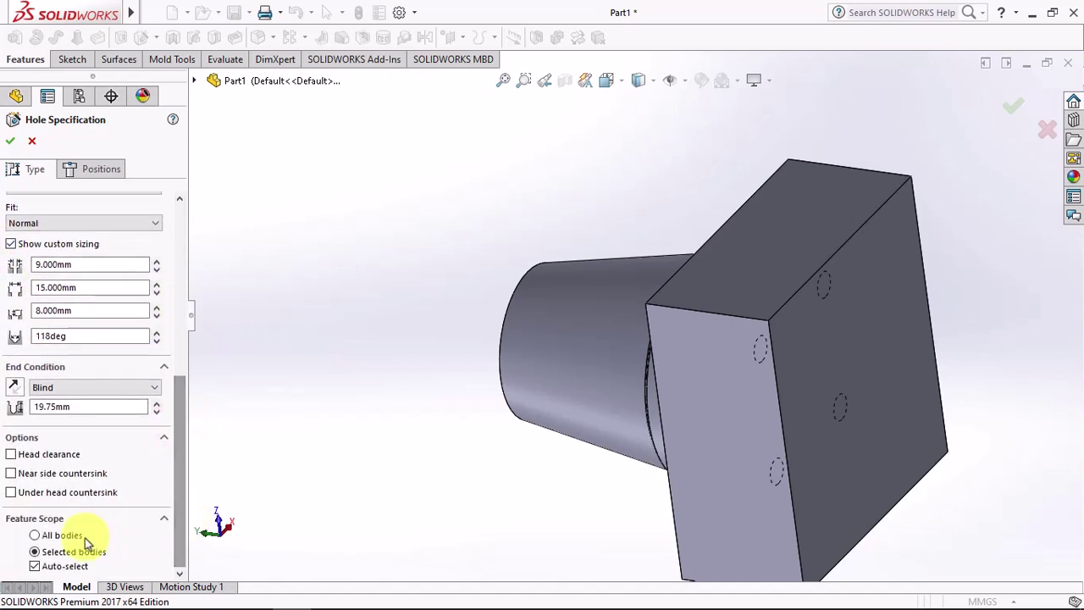
{"action": "left_click", "coordinate": [34, 552]}
{"action": "scroll", "coordinate": [161, 552], "scroll_direction": "down", "scroll_amount": 1}
{"action": "left_click", "coordinate": [734, 439]}
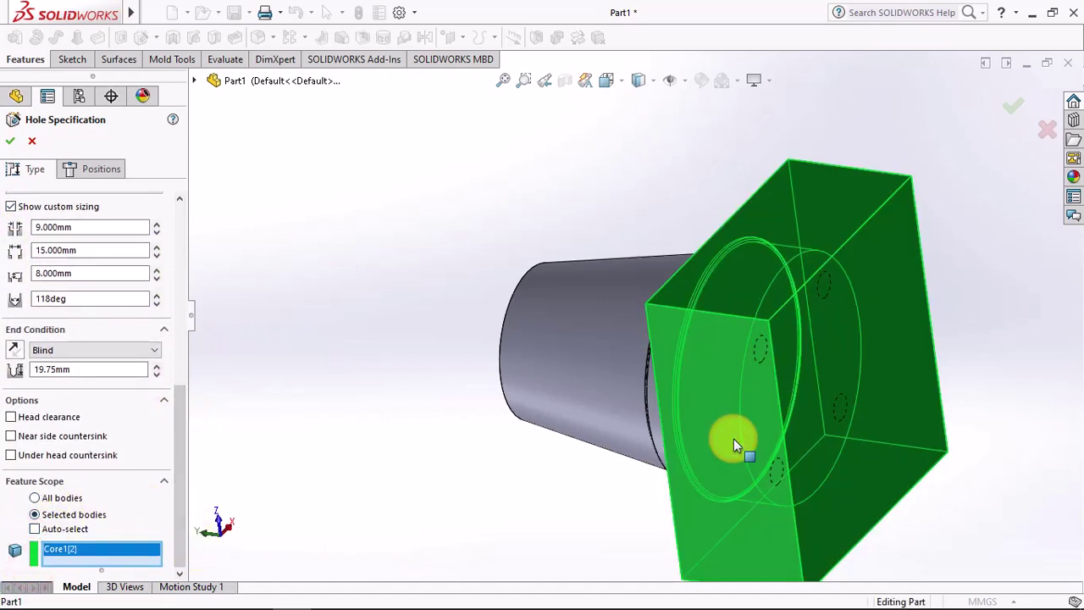
{"action": "left_click", "coordinate": [89, 168]}
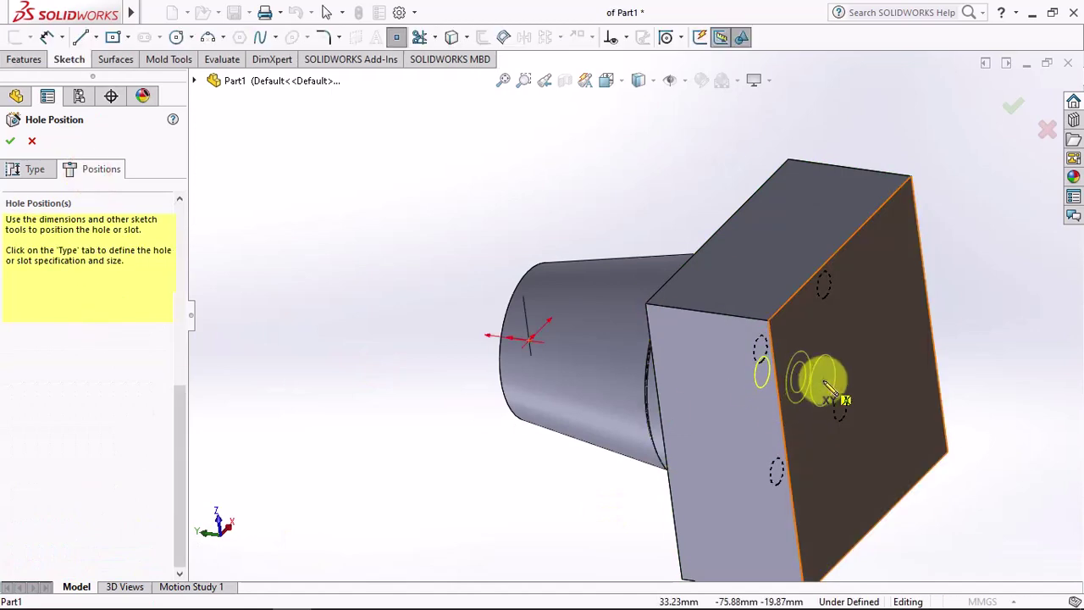
Place the counterbore hole points on the core block's end face.
{"action": "middle_click_drag", "start_coordinate": [822, 382], "coordinate": [763, 364]}
{"action": "left_click", "coordinate": [818, 322]}
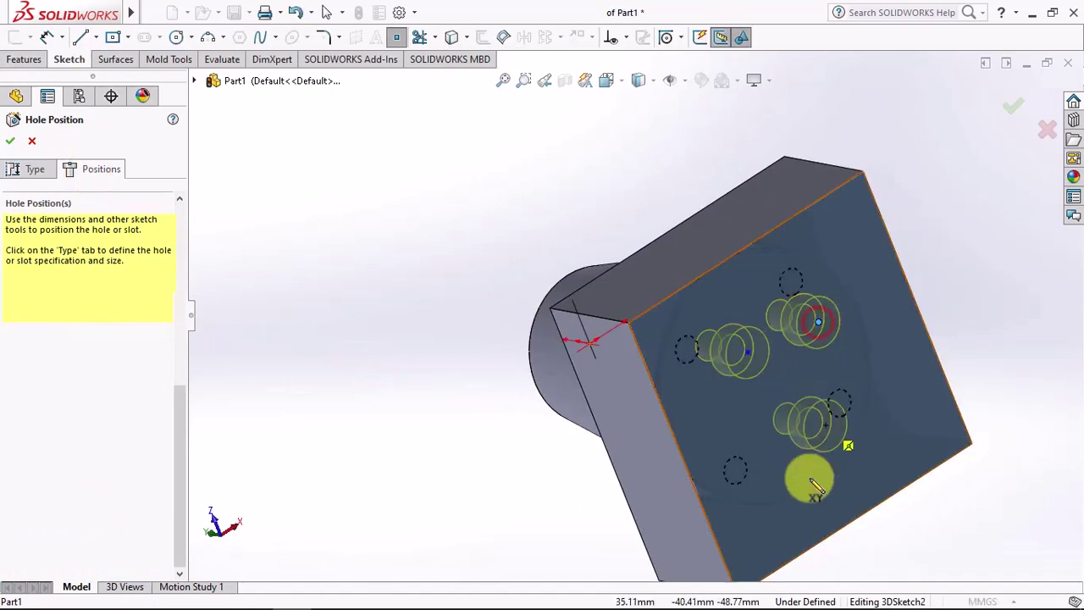
{"action": "left_click", "coordinate": [793, 519]}
{"action": "left_click", "coordinate": [894, 457]}
Show hidden edges and make the first two hole points concentric with their tapped holes.
{"action": "left_click", "coordinate": [637, 81]}
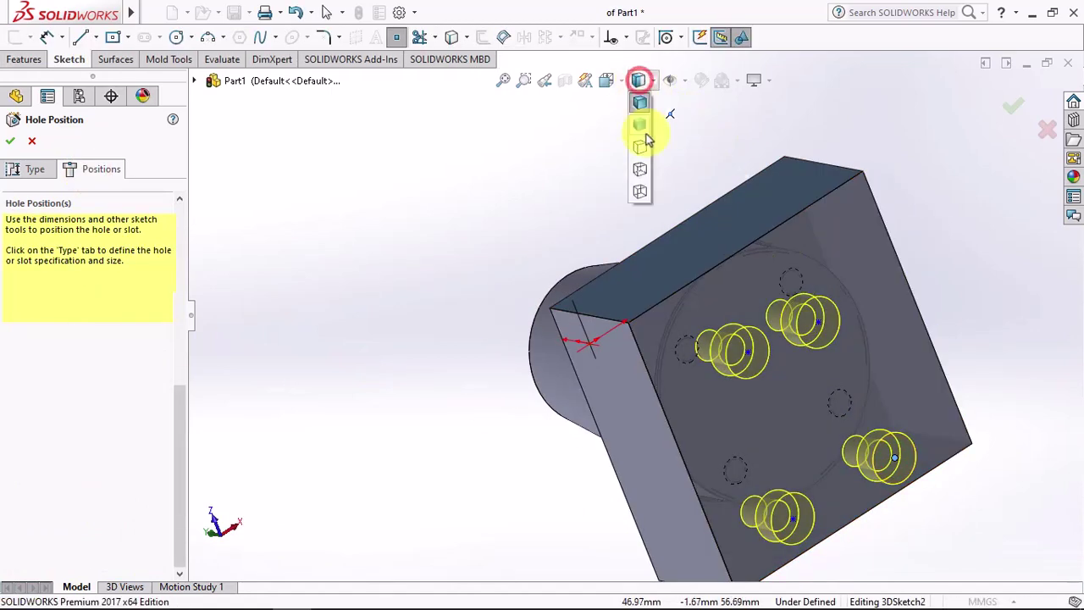
{"action": "left_click", "coordinate": [641, 194]}
{"action": "middle_click_drag", "start_coordinate": [641, 194], "coordinate": [730, 322]}
{"action": "left_click", "coordinate": [728, 309]}
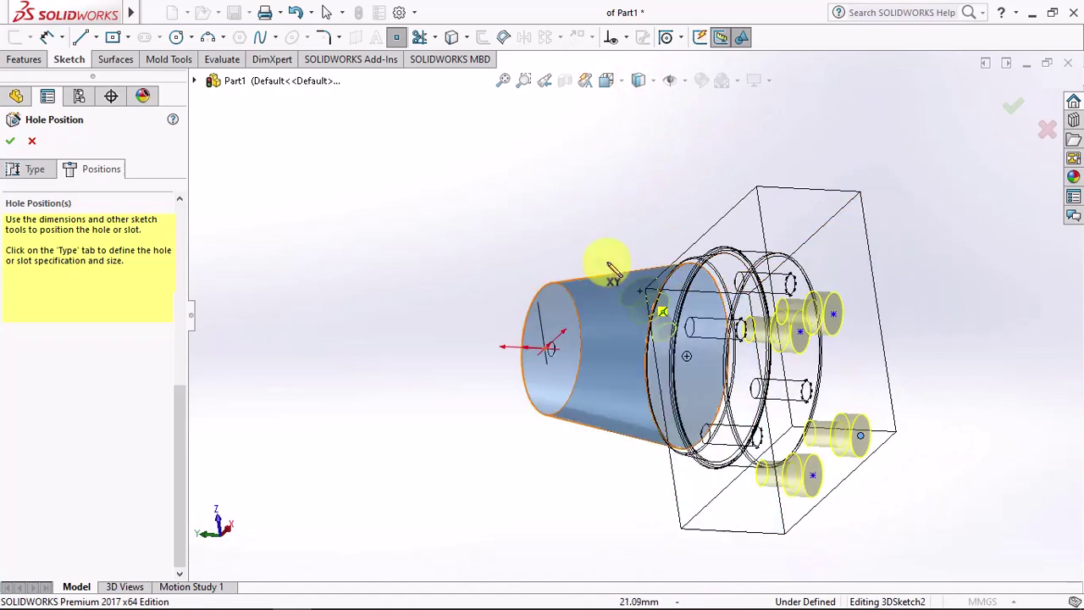
{"action": "left_click", "coordinate": [627, 41]}
{"action": "left_click", "coordinate": [644, 76]}
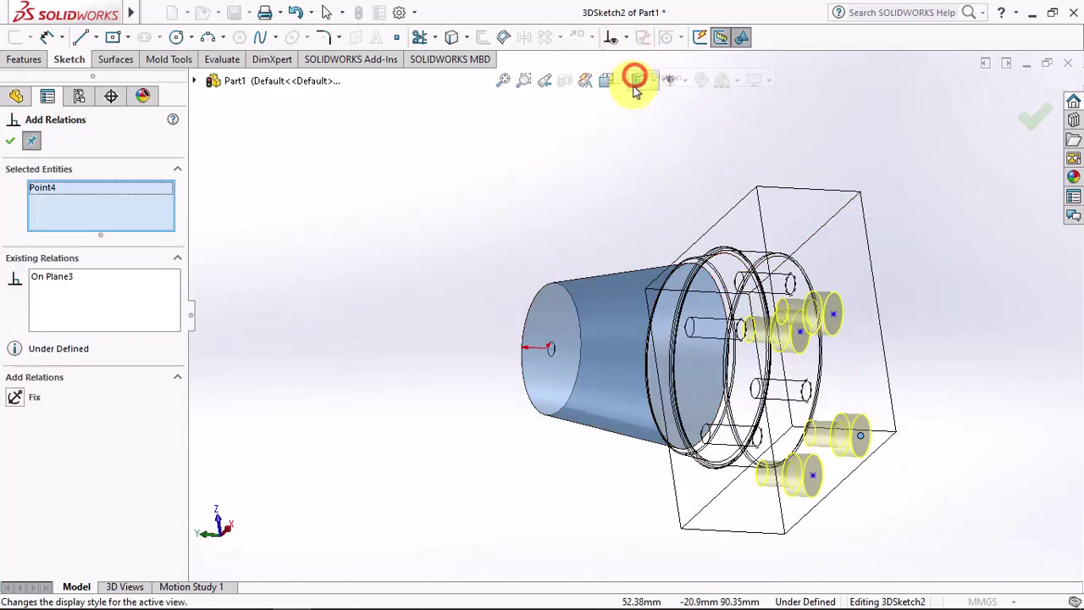
{"action": "scroll", "coordinate": [732, 351], "scroll_direction": "down", "scroll_amount": 3}
{"action": "left_click", "coordinate": [726, 360]}
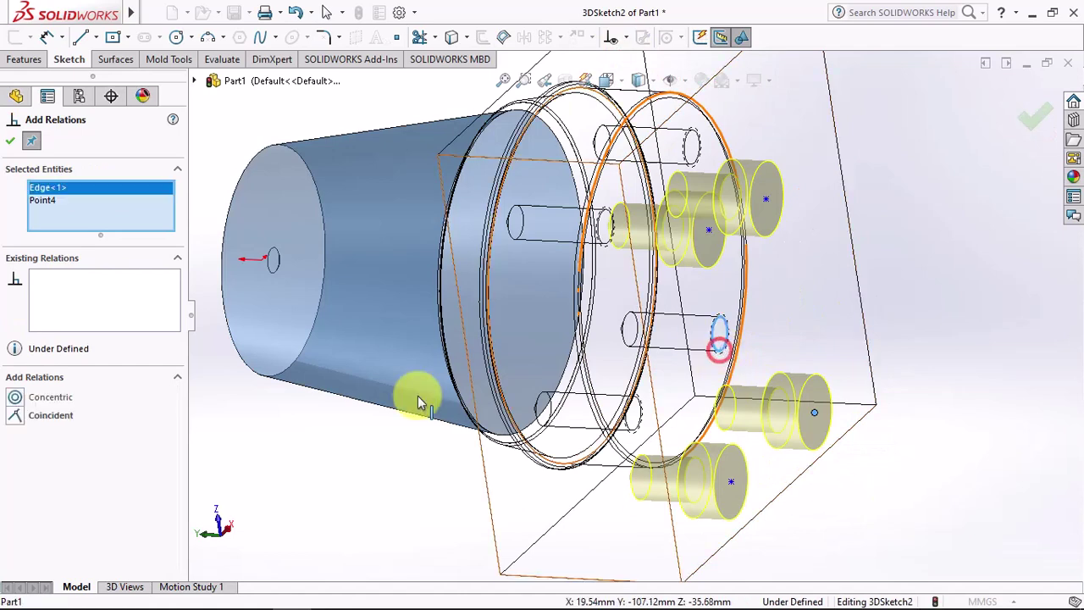
{"action": "left_click", "coordinate": [15, 397]}
{"action": "left_click", "coordinate": [733, 484]}
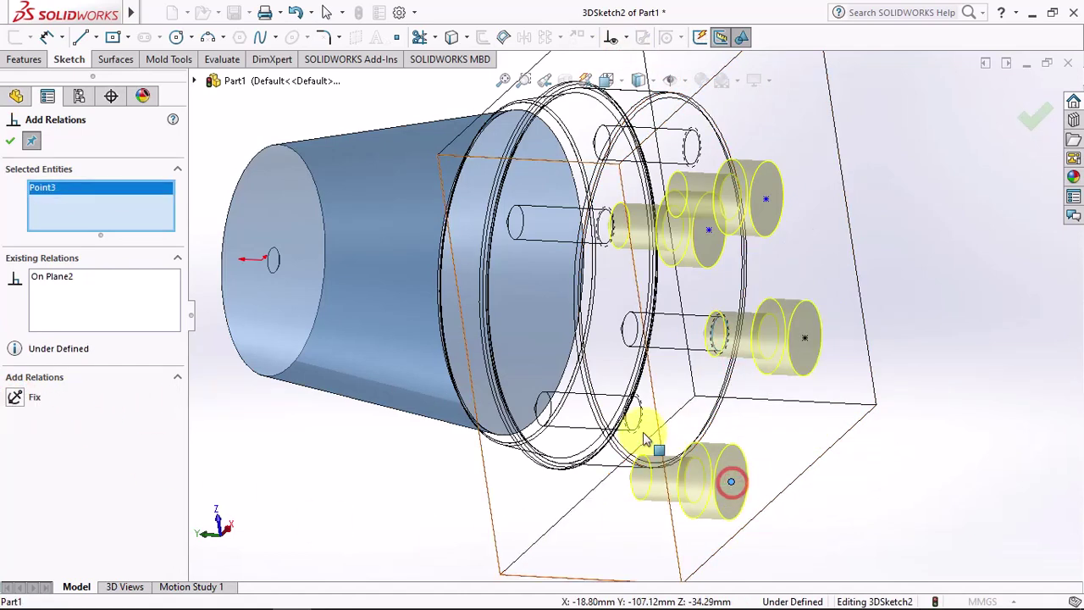
{"action": "left_click", "coordinate": [634, 420]}
{"action": "left_click", "coordinate": [15, 397]}
Make the remaining two hole points concentric with their tapped holes.
{"action": "scroll", "coordinate": [740, 430], "scroll_direction": "up", "scroll_amount": 3}
{"action": "scroll", "coordinate": [669, 271], "scroll_direction": "down", "scroll_amount": 3}
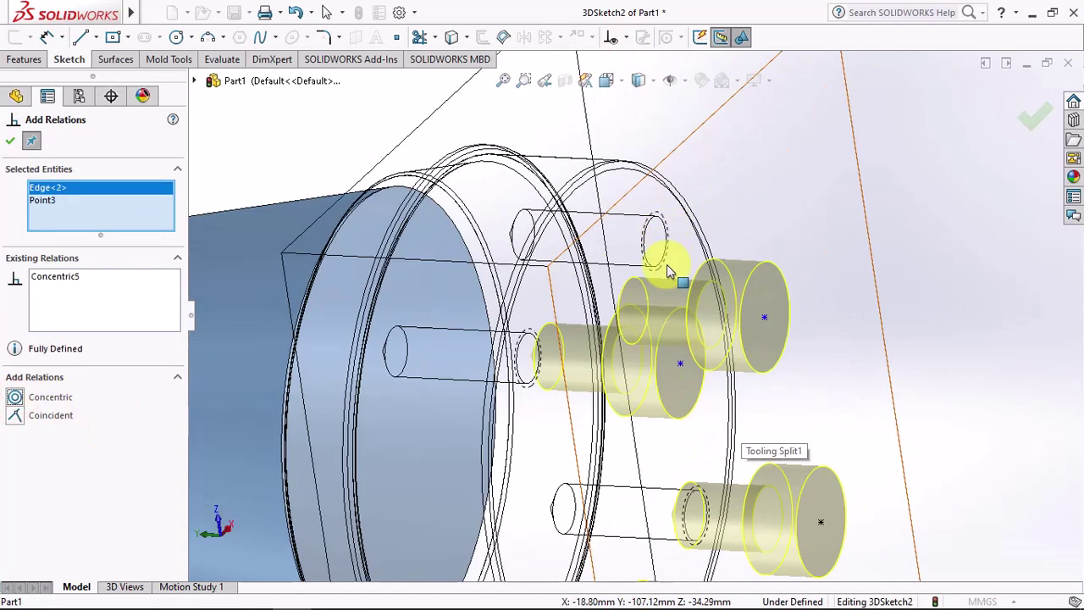
{"action": "left_click", "coordinate": [680, 365]}
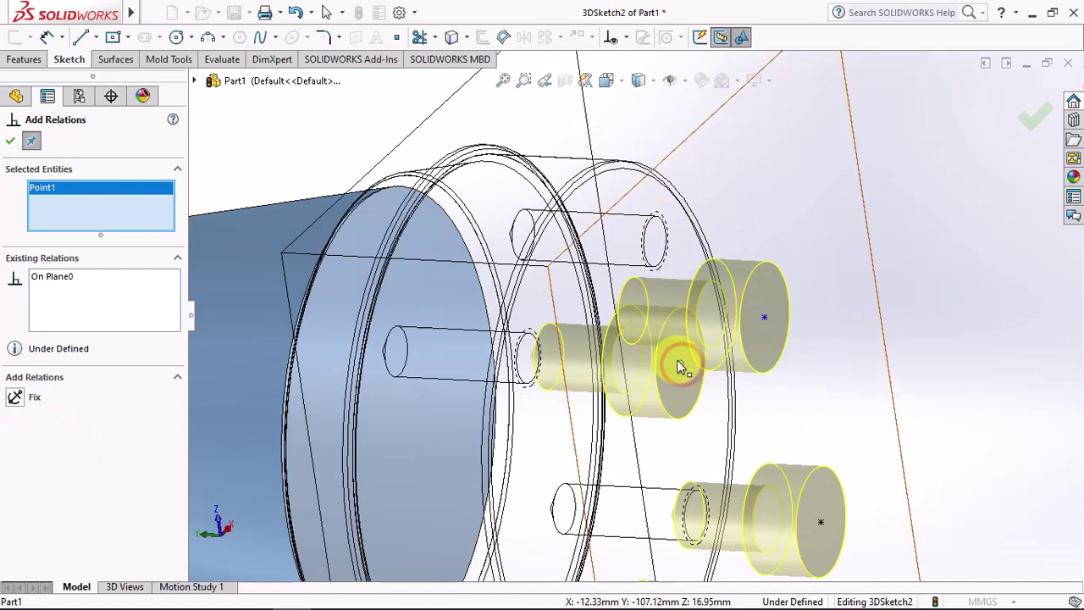
{"action": "left_click", "coordinate": [526, 383]}
{"action": "left_click", "coordinate": [15, 396]}
{"action": "left_click", "coordinate": [765, 317]}
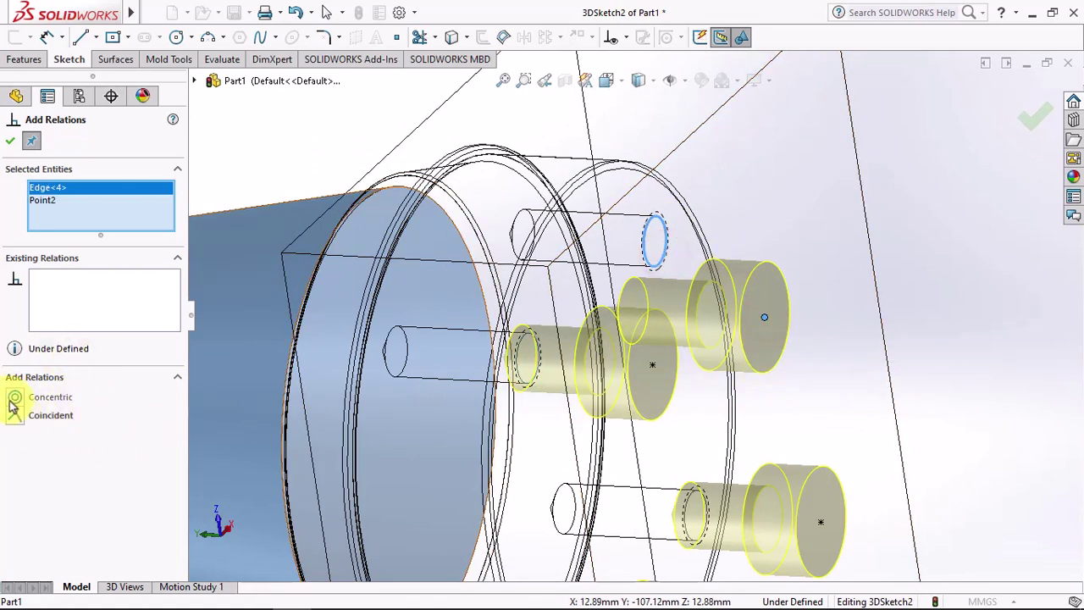
{"action": "left_click", "coordinate": [15, 398]}
{"action": "left_click", "coordinate": [8, 143]}
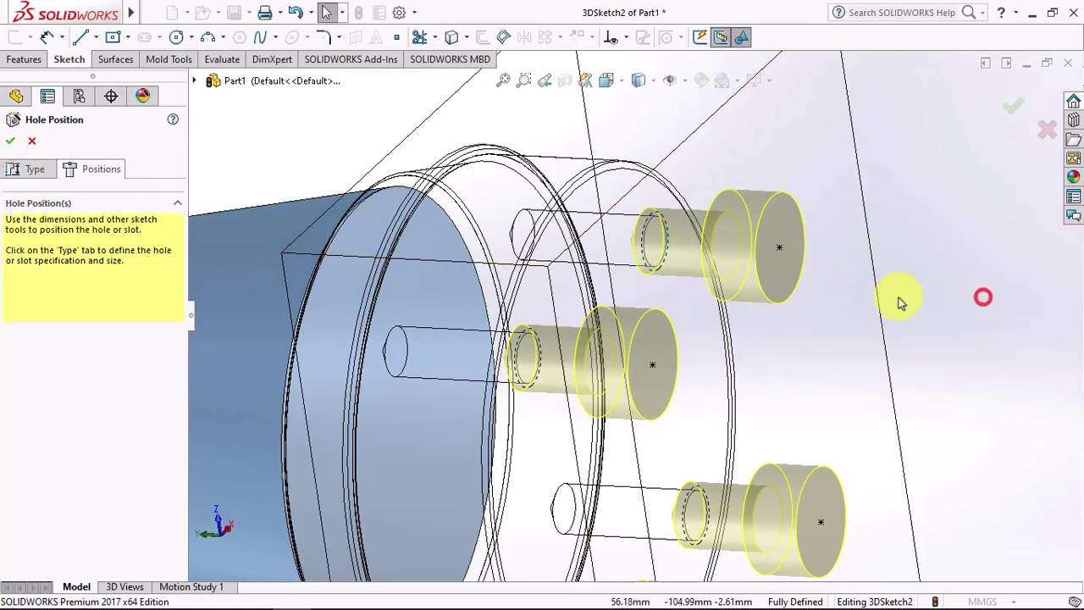
Return to shaded display and orbit the block to view the four new holes.
{"action": "left_click", "coordinate": [636, 79]}
{"action": "left_click", "coordinate": [636, 99]}
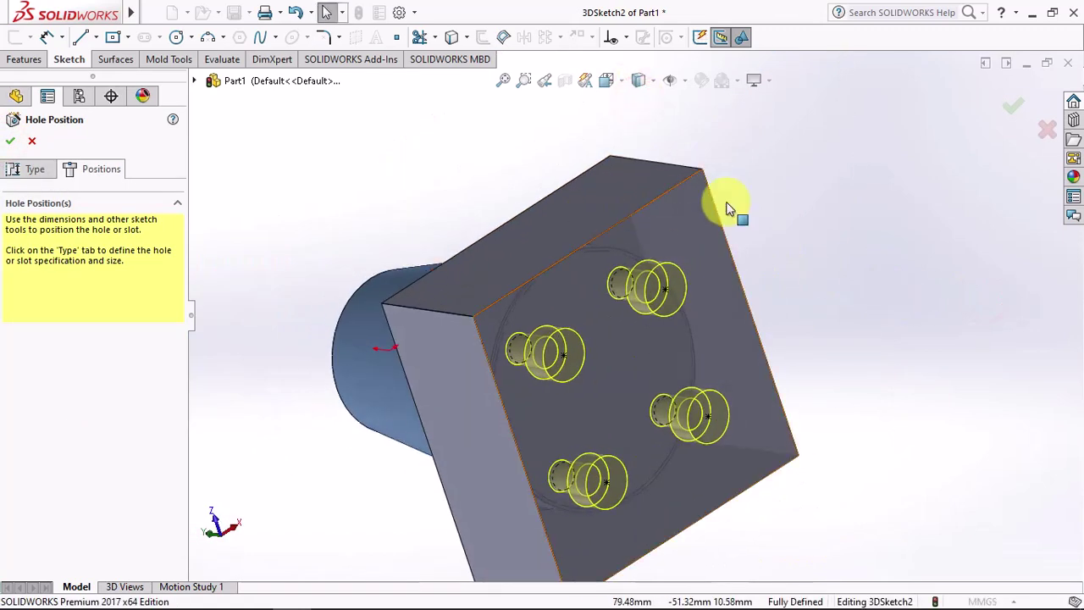
{"action": "mouse_move", "coordinate": [872, 170]}
{"action": "middle_mouse_down"}
{"action": "mouse_move", "coordinate": [733, 211]}
{"action": "mouse_move", "coordinate": [900, 220]}
{"action": "mouse_move", "coordinate": [886, 227]}
{"action": "mouse_move", "coordinate": [878, 216]}
{"action": "mouse_move", "coordinate": [737, 220]}
{"action": "mouse_move", "coordinate": [750, 227]}
{"action": "middle_mouse_up"}
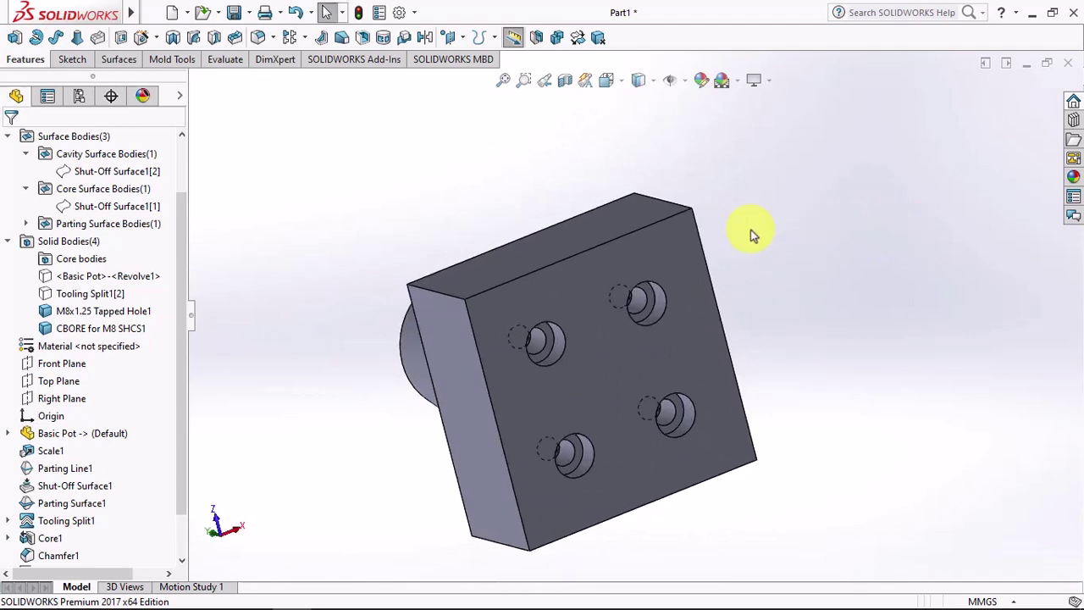
{"action": "key", "text": "ctrl+7"}
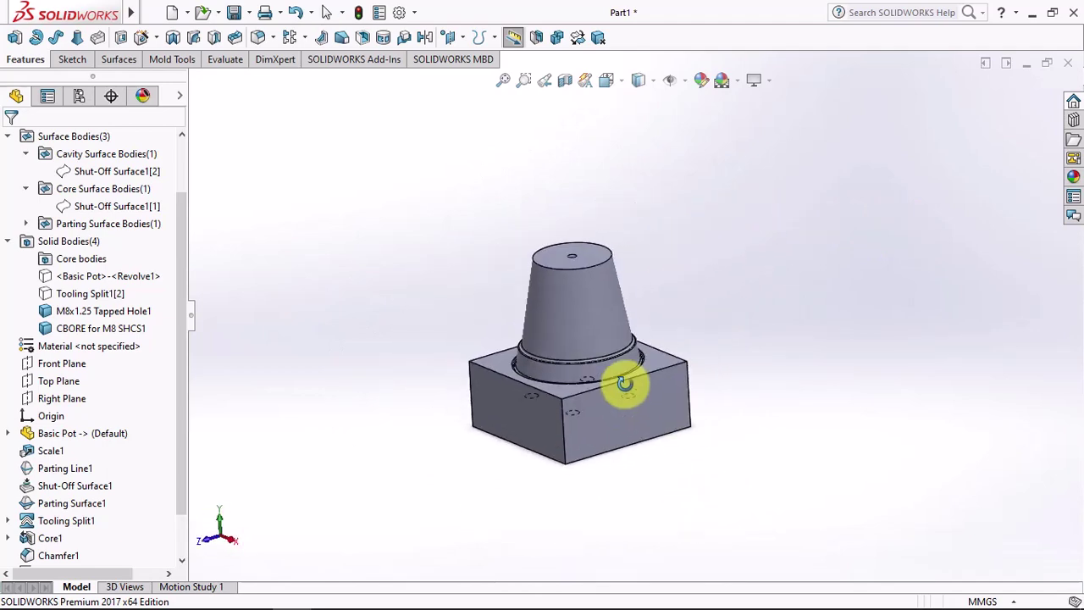
{"action": "left_click", "coordinate": [566, 81]}
{"action": "left_click_drag", "start_coordinate": [537, 298], "coordinate": [458, 293]}
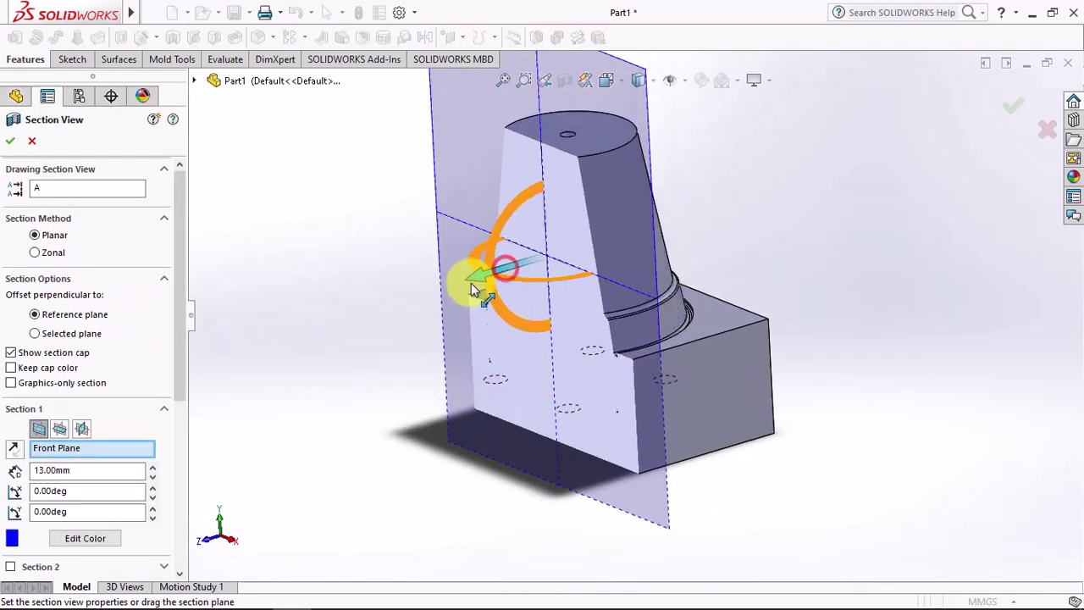
{"action": "left_click", "coordinate": [1013, 106]}
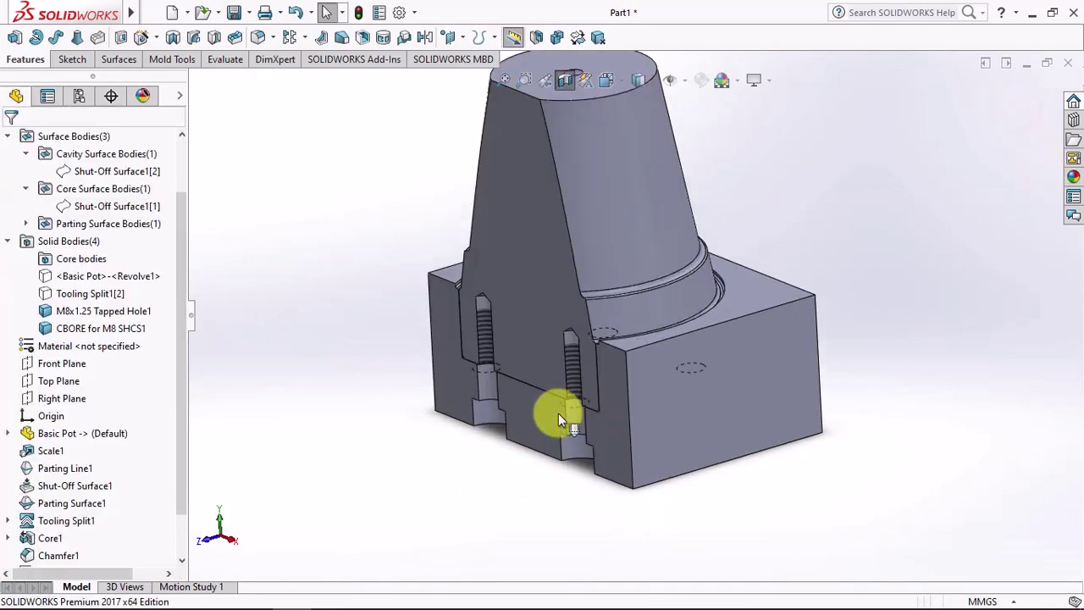
{"action": "mouse_move", "coordinate": [558, 414]}
{"action": "middle_mouse_down"}
{"action": "mouse_move", "coordinate": [638, 299]}
{"action": "mouse_move", "coordinate": [600, 432]}
{"action": "mouse_move", "coordinate": [617, 223]}
{"action": "middle_mouse_up"}
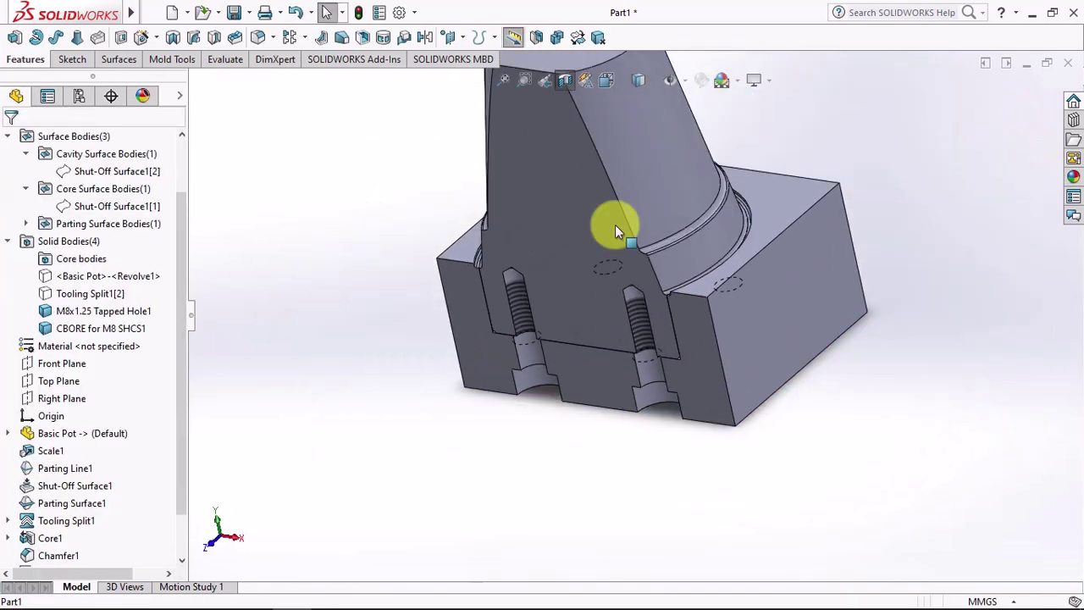
{"action": "left_click", "coordinate": [562, 81]}
{"action": "mouse_move", "coordinate": [633, 350]}
{"action": "middle_mouse_down"}
{"action": "mouse_move", "coordinate": [675, 329]}
{"action": "mouse_move", "coordinate": [623, 391]}
{"action": "middle_mouse_up"}
{"action": "left_click", "coordinate": [101, 296]}
{"action": "left_click", "coordinate": [117, 274]}
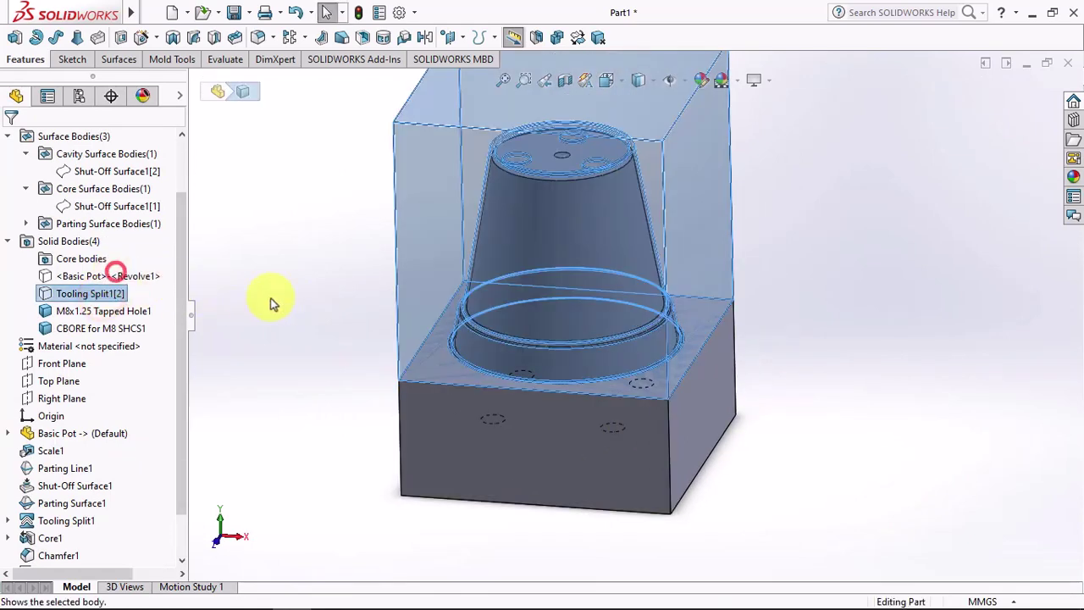
Start a sketch on the Front Plane in hidden-line display.
{"action": "left_click", "coordinate": [61, 364]}
{"action": "left_click", "coordinate": [85, 343]}
{"action": "left_click", "coordinate": [638, 79]}
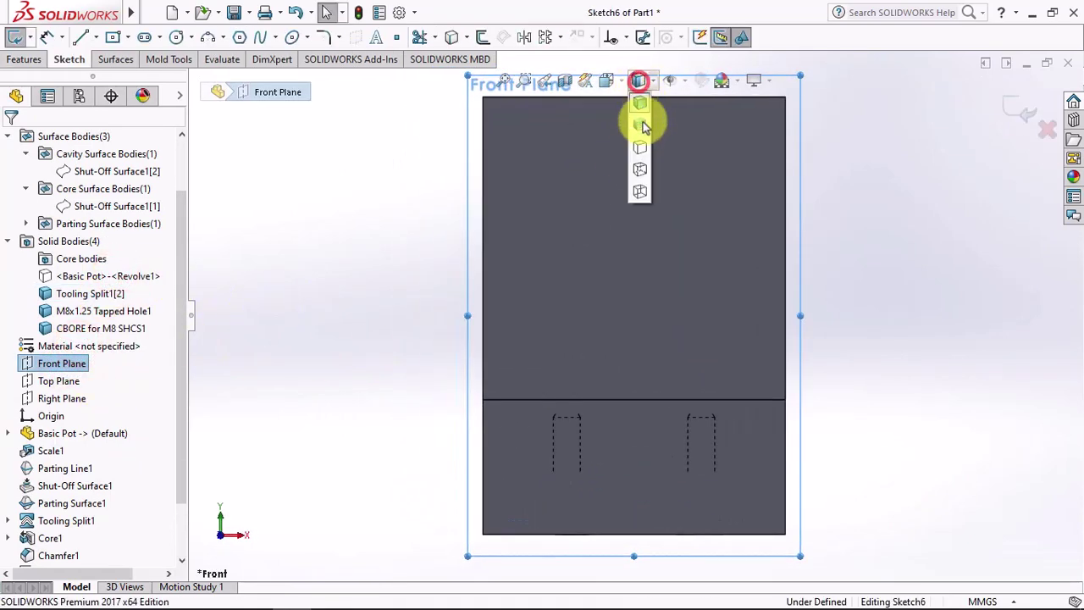
{"action": "left_click", "coordinate": [642, 140]}
{"action": "scroll", "coordinate": [641, 144], "scroll_direction": "down", "scroll_amount": 2}
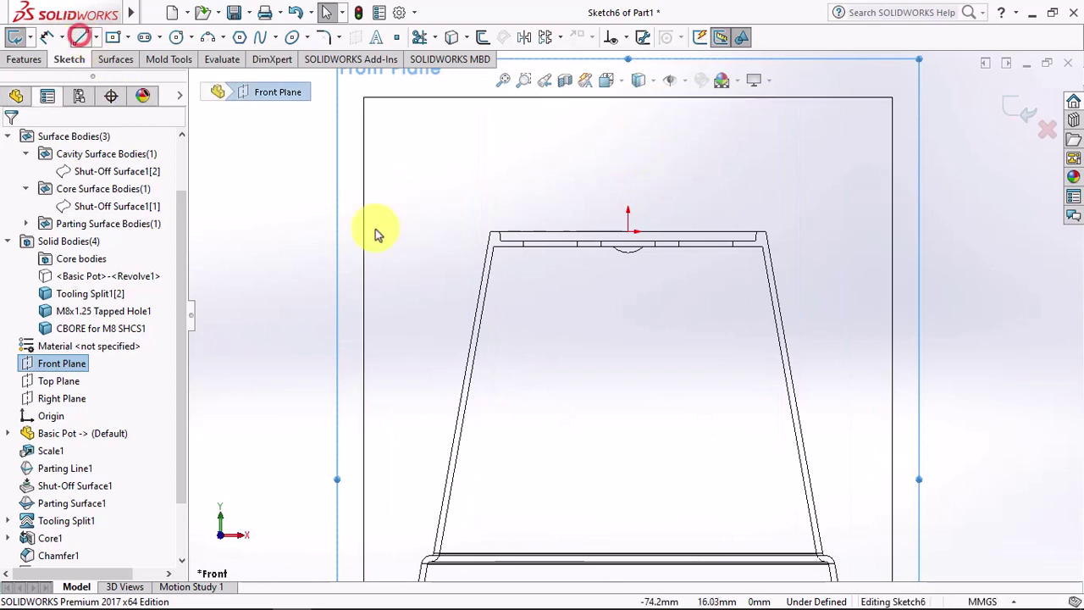
Draw a stepped line from the pot rim's corner up to the block's top edge.
{"action": "left_click", "coordinate": [490, 231]}
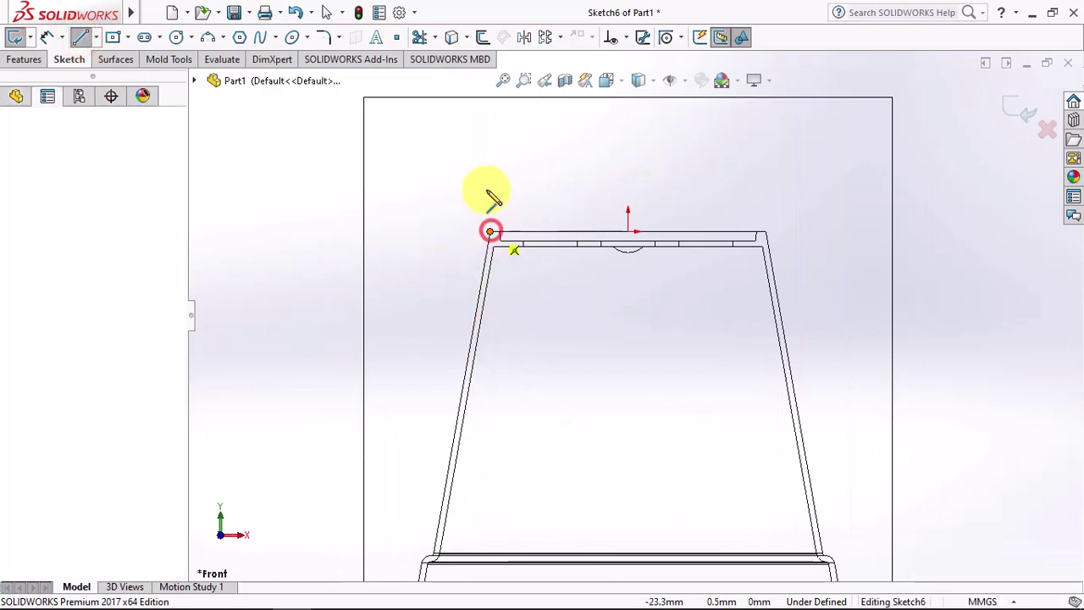
{"action": "left_click", "coordinate": [489, 137]}
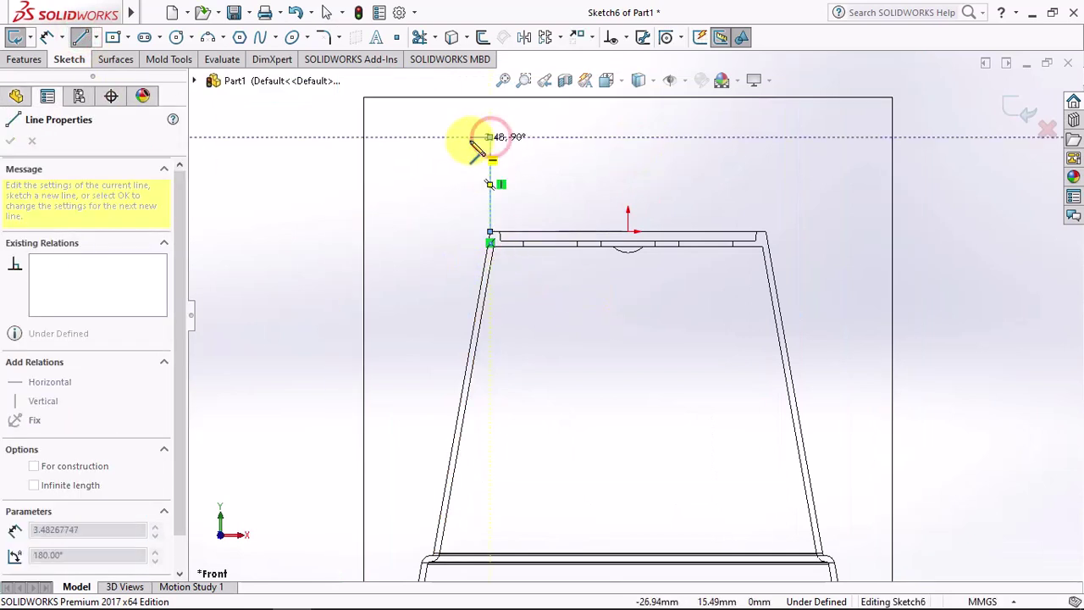
{"action": "left_click", "coordinate": [467, 87]}
{"action": "right_click", "coordinate": [478, 105]}
{"action": "left_click", "coordinate": [501, 114]}
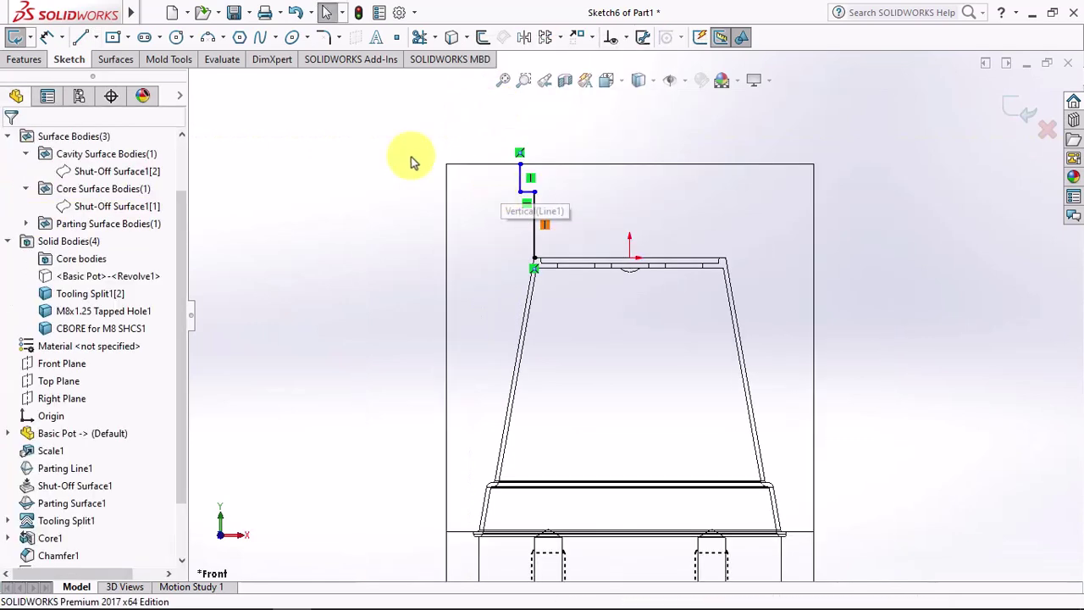
Draw a vertical centerline from the rim's midpoint to the block's top edge.
{"action": "left_click", "coordinate": [92, 36]}
{"action": "left_click", "coordinate": [108, 74]}
{"action": "left_click", "coordinate": [629, 259]}
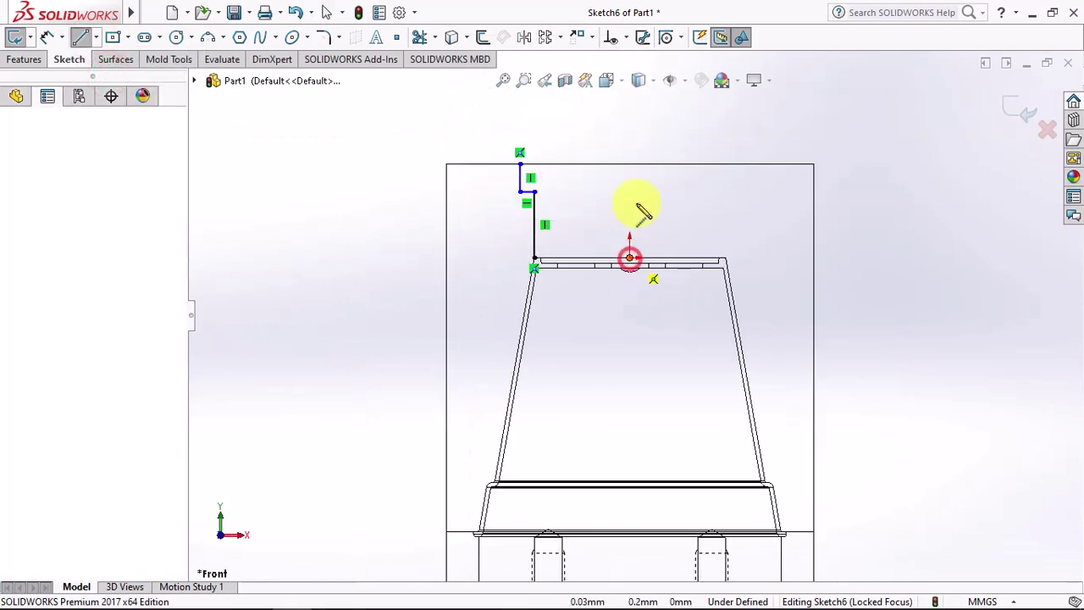
{"action": "left_click", "coordinate": [627, 163]}
{"action": "right_click", "coordinate": [627, 163]}
{"action": "left_click", "coordinate": [665, 176]}
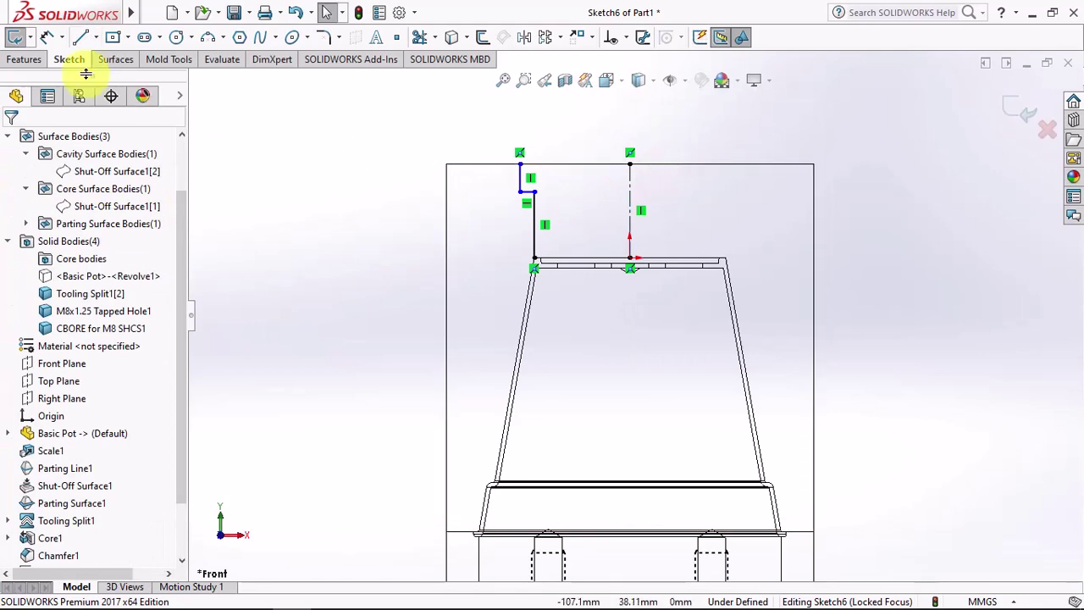
Dimension the step with a 10 mm height and a 4 mm width.
{"action": "scroll", "coordinate": [554, 300], "scroll_direction": "up", "scroll_amount": 2}
{"action": "left_click", "coordinate": [491, 148]}
{"action": "left_click", "coordinate": [443, 135]}
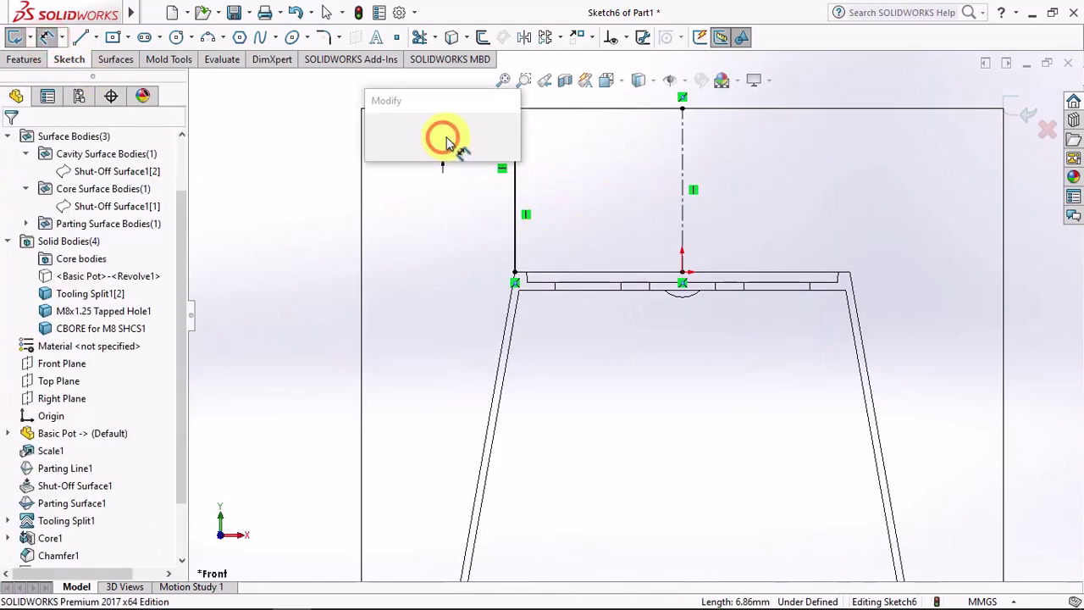
{"action": "type", "text": "10"}
{"action": "left_click", "coordinate": [376, 135]}
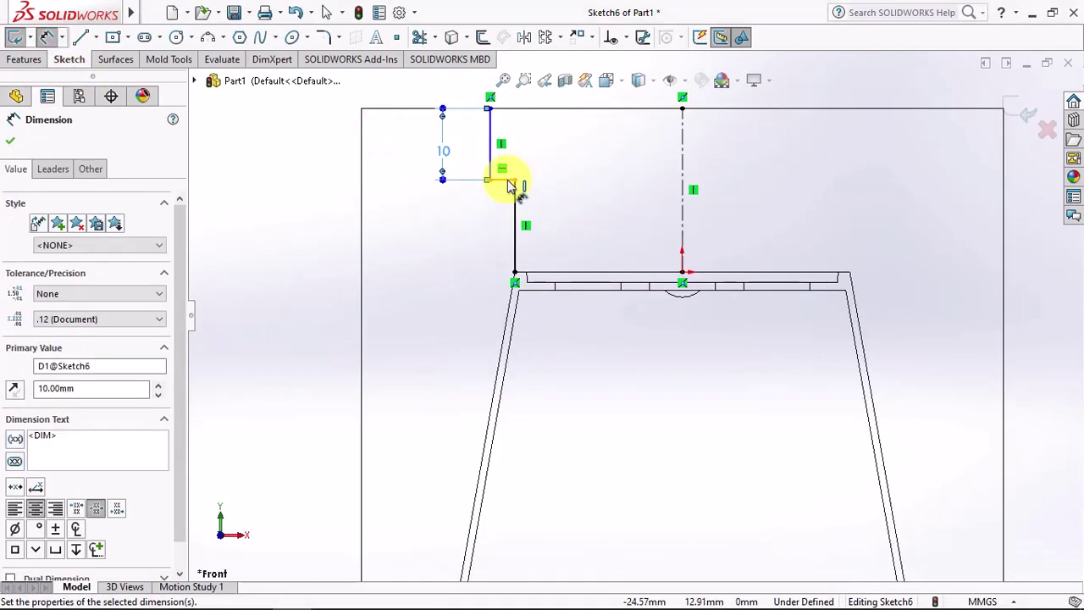
{"action": "left_click", "coordinate": [506, 179]}
{"action": "left_click", "coordinate": [555, 137]}
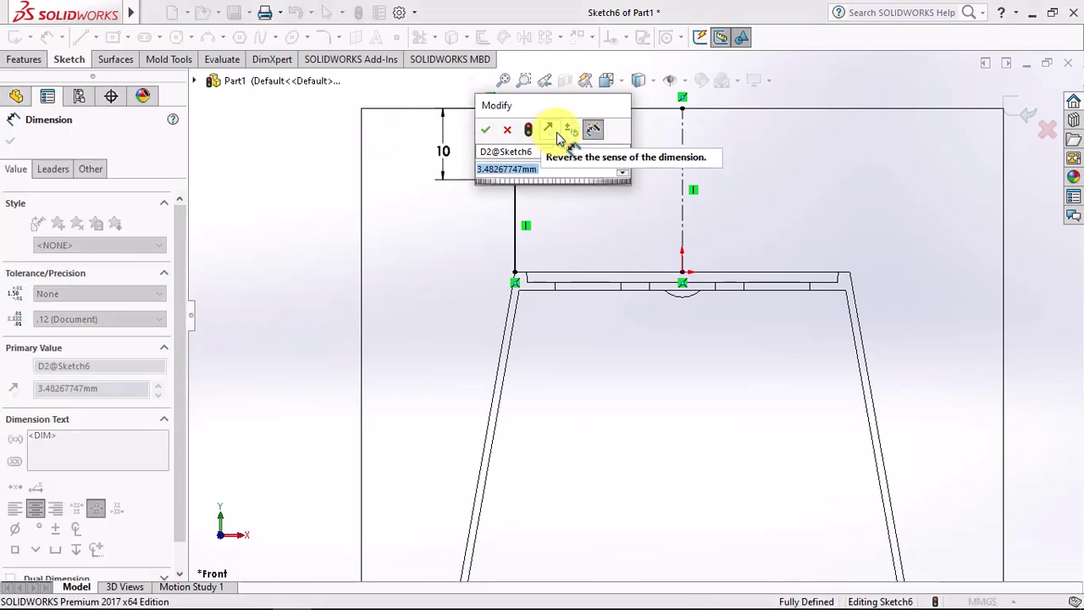
{"action": "type", "text": "4"}
{"action": "left_click", "coordinate": [492, 127]}
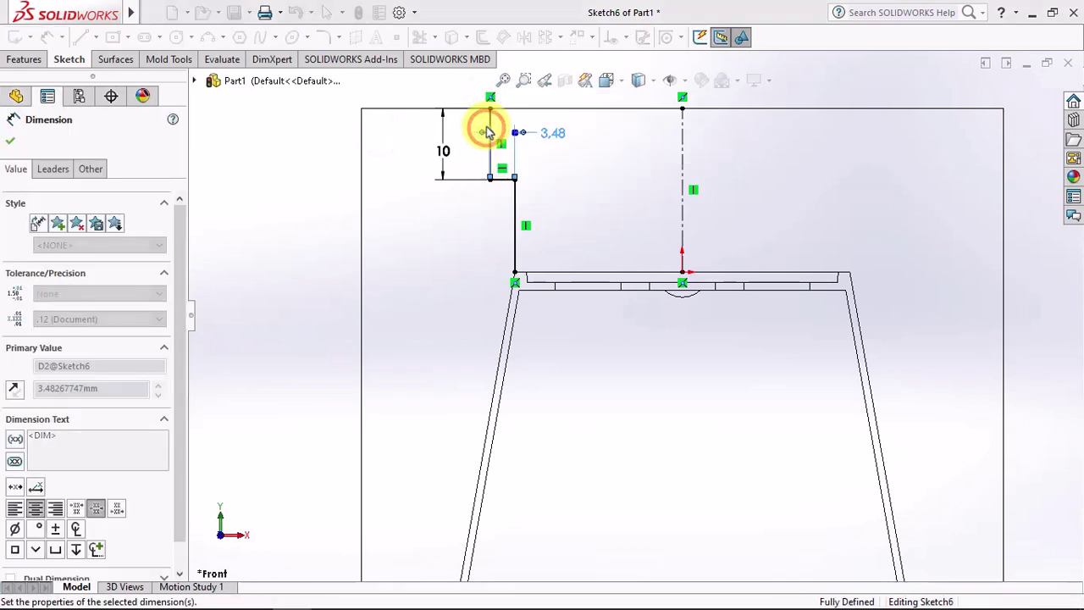
{"action": "left_click", "coordinate": [115, 59]}
{"action": "left_click", "coordinate": [34, 37]}
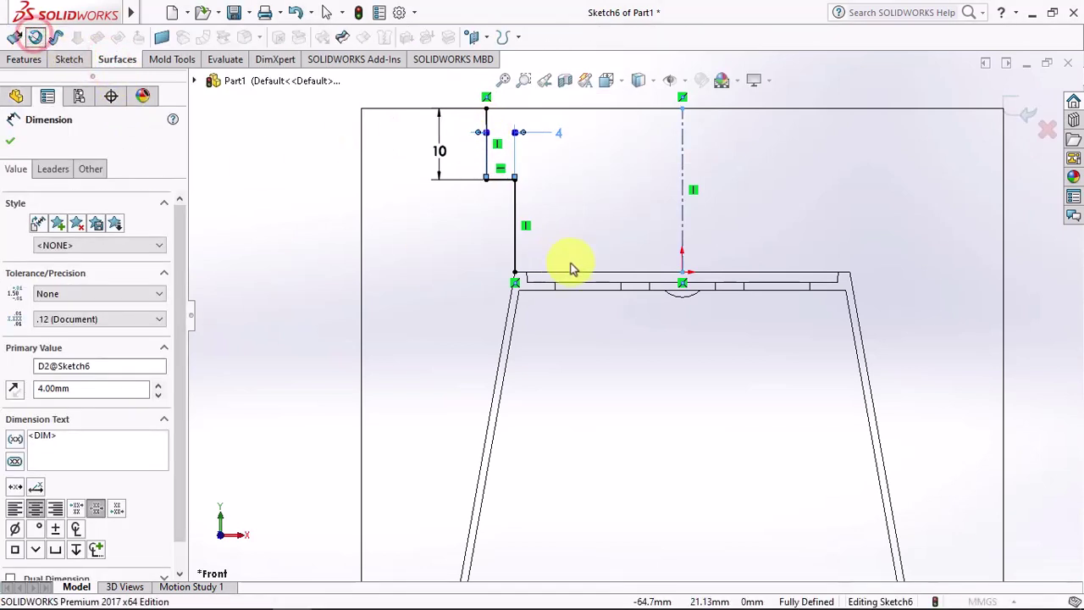
Shade the model and accept the revolved surface around the centerline.
{"action": "left_click", "coordinate": [638, 80]}
{"action": "left_click", "coordinate": [637, 99]}
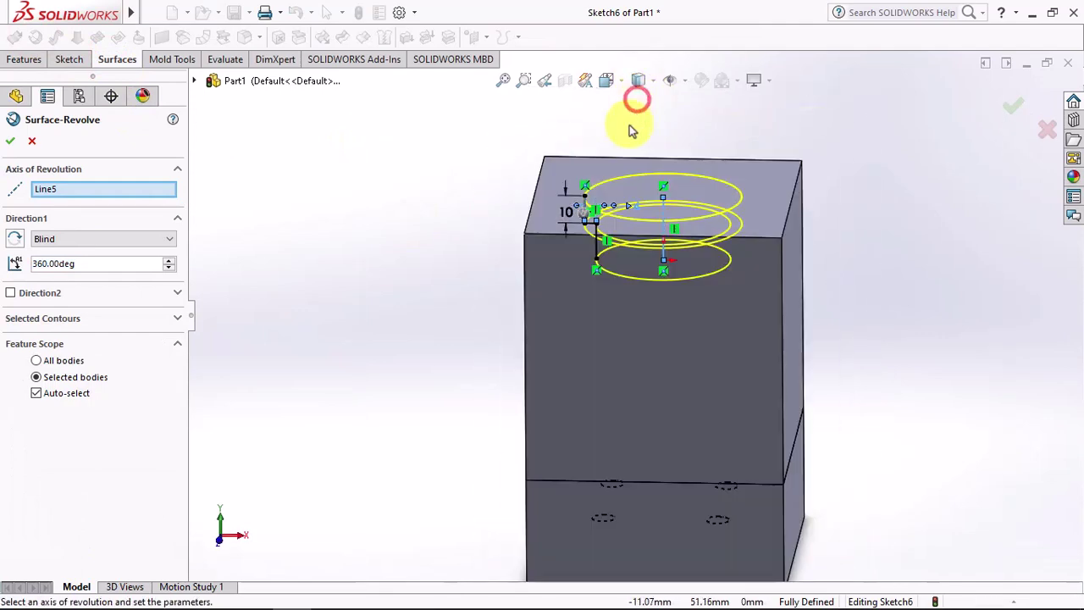
{"action": "left_click", "coordinate": [11, 142]}
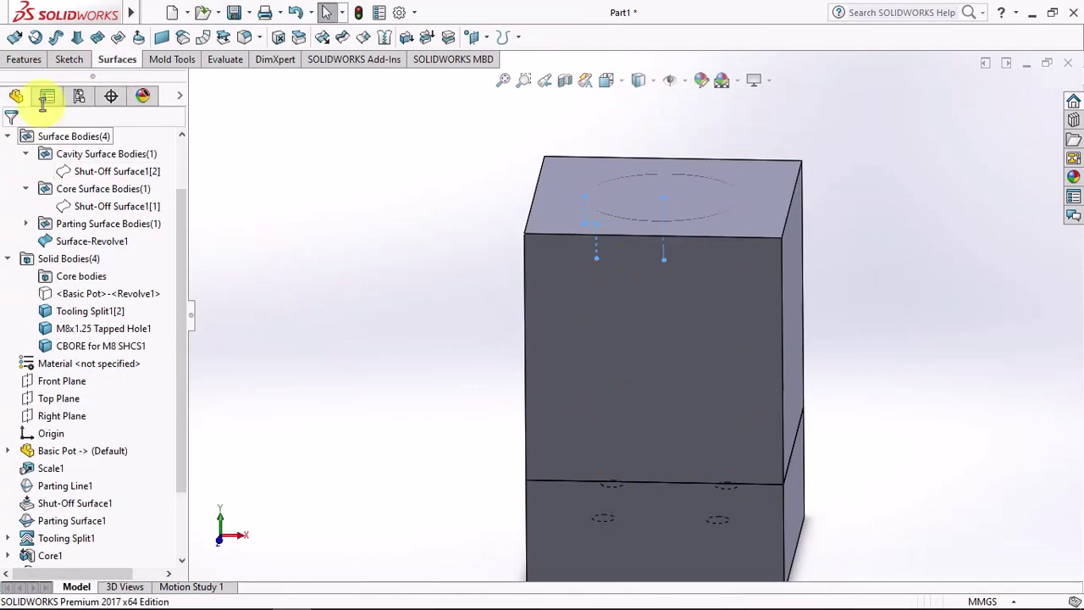
Split Tooling Split1[2] with Surface-Revolve1, keeping both resulting bodies.
{"action": "left_click", "coordinate": [24, 59]}
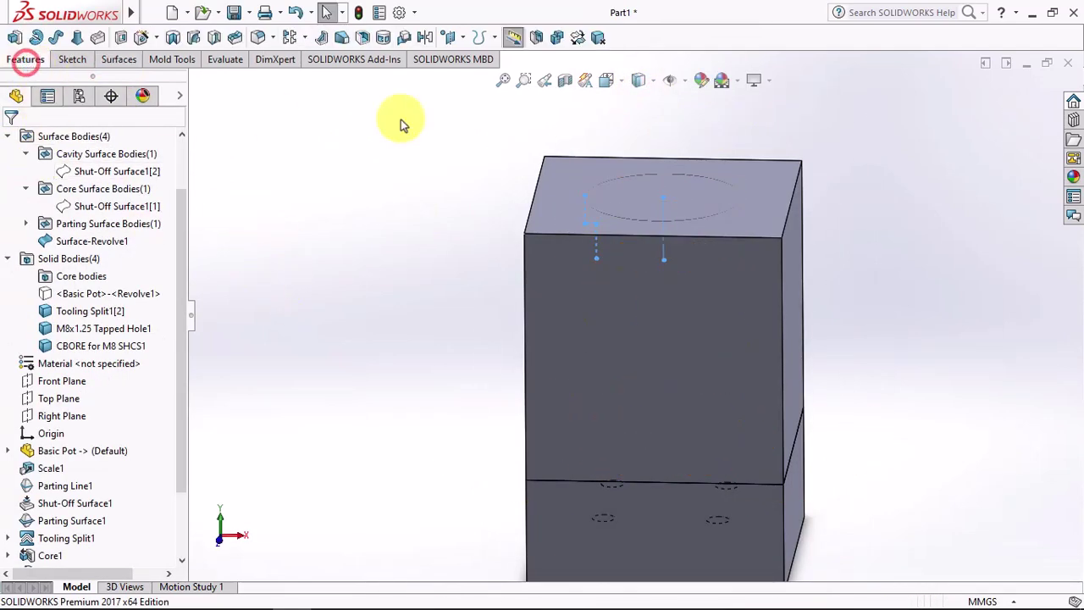
{"action": "left_click", "coordinate": [535, 38]}
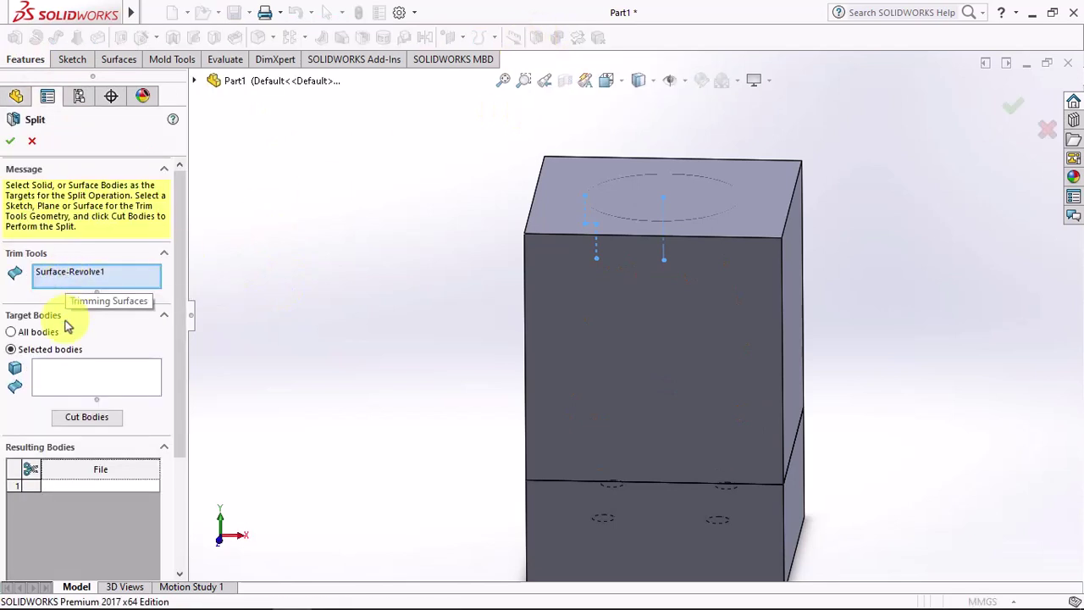
{"action": "left_click", "coordinate": [68, 368]}
{"action": "left_click", "coordinate": [598, 336]}
{"action": "left_click", "coordinate": [89, 419]}
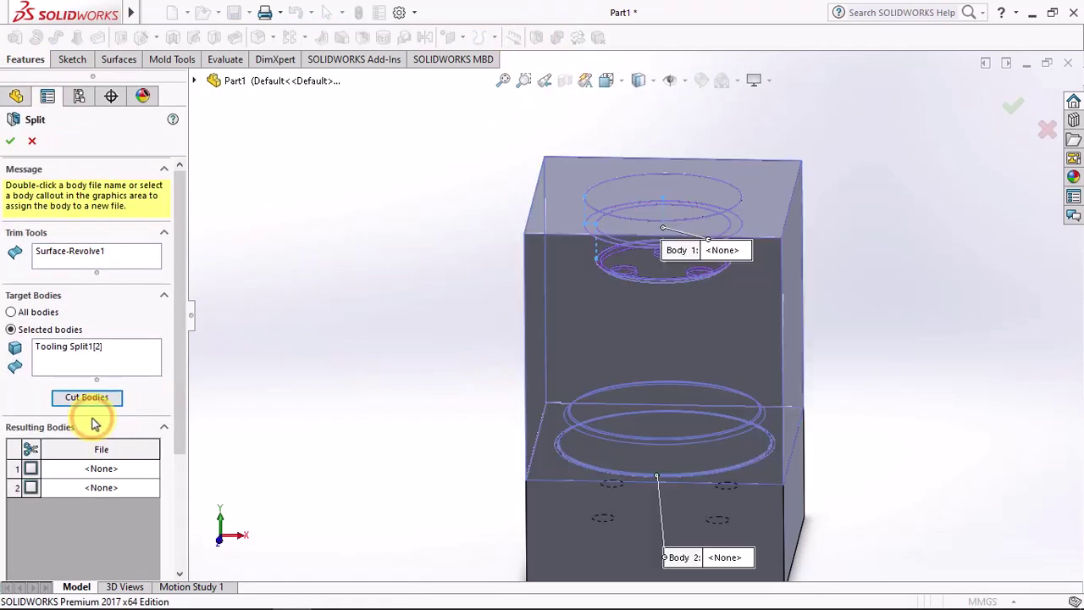
{"action": "left_click", "coordinate": [30, 444]}
{"action": "scroll", "coordinate": [34, 450], "scroll_direction": "down", "scroll_amount": 3}
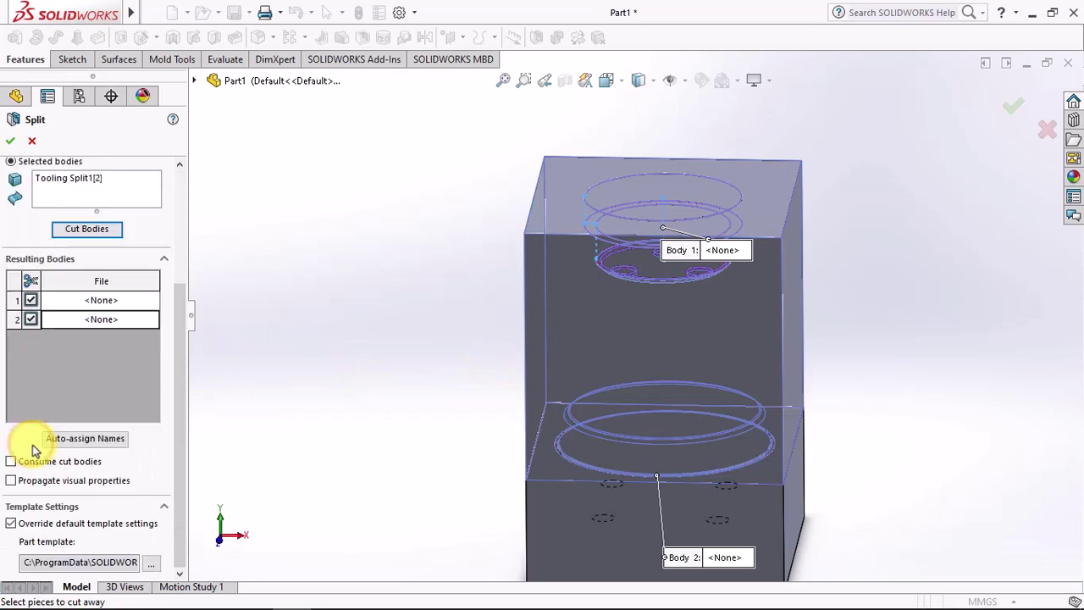
{"action": "left_click", "coordinate": [12, 142]}
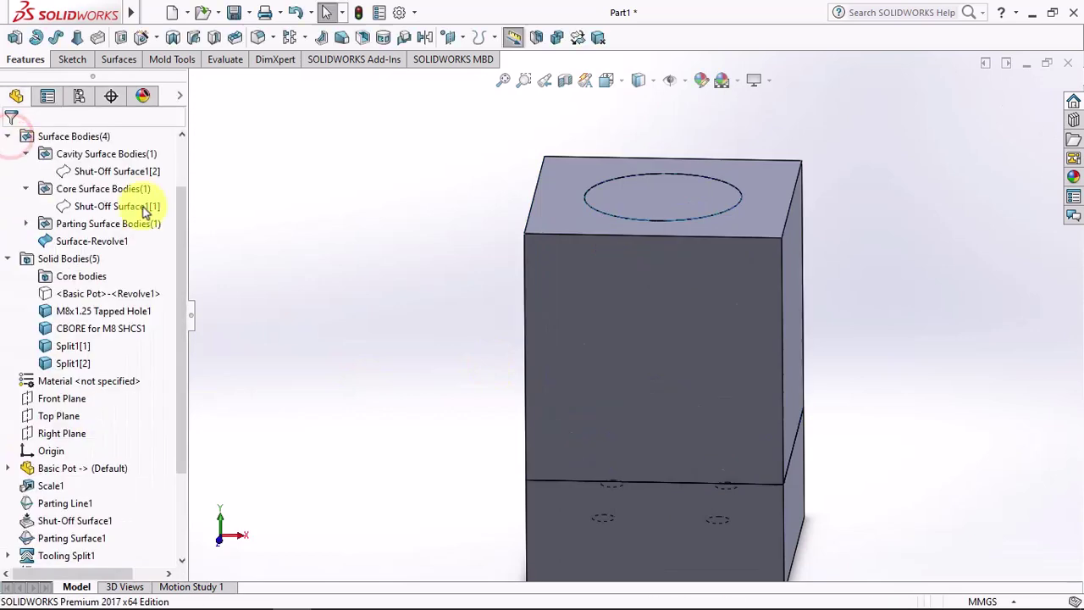
{"action": "left_click", "coordinate": [138, 246]}
{"action": "left_click", "coordinate": [101, 233]}
{"action": "left_click", "coordinate": [565, 79]}
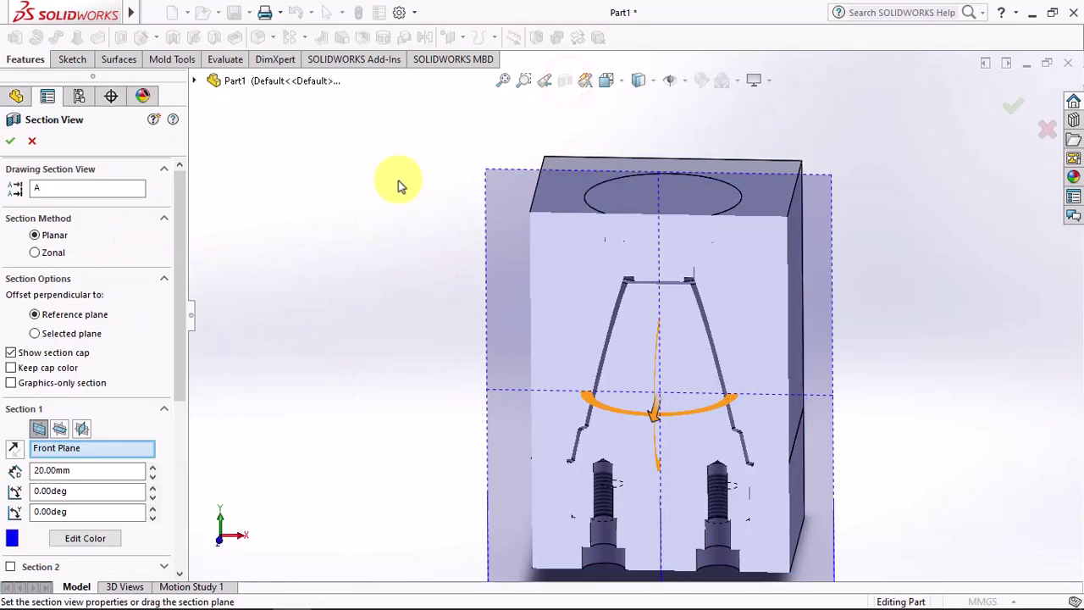
{"action": "left_click", "coordinate": [11, 143]}
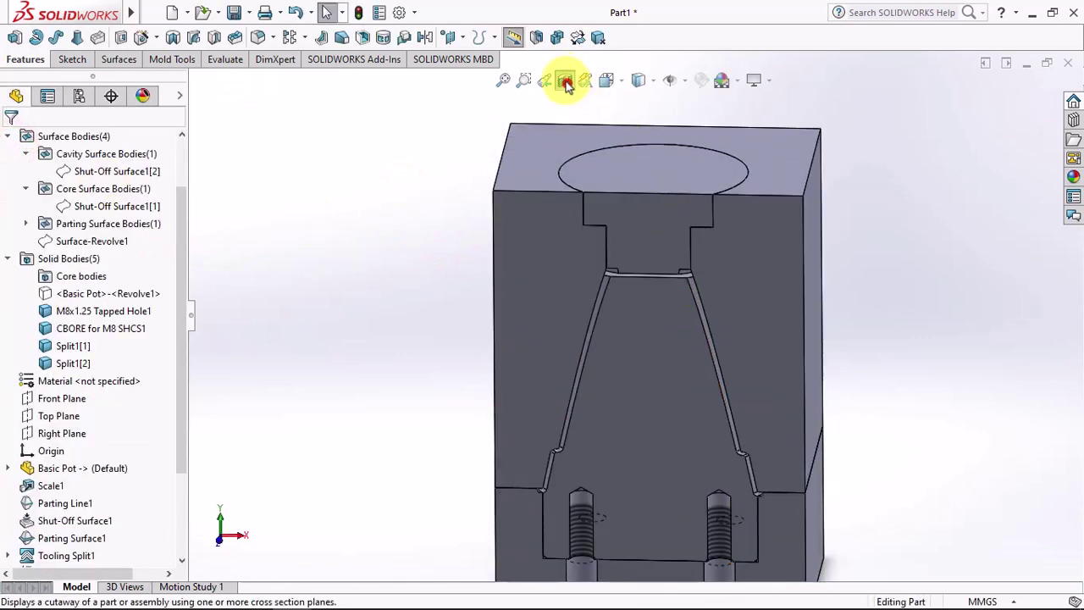
{"action": "left_click", "coordinate": [564, 80]}
{"action": "left_click", "coordinate": [565, 79]}
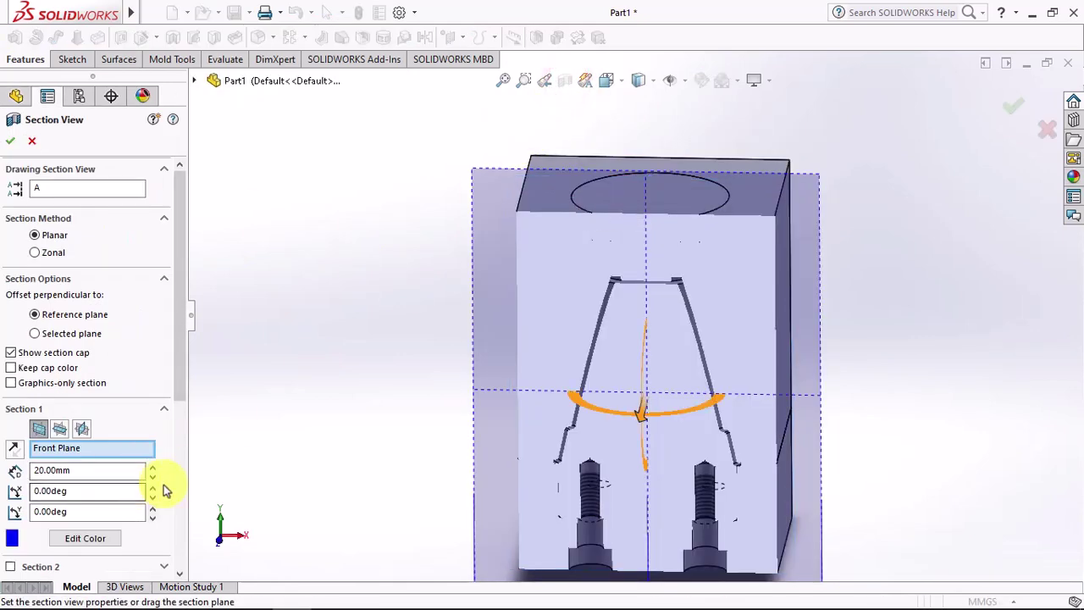
{"action": "left_click", "coordinate": [152, 476]}
{"action": "left_click", "coordinate": [153, 476]}
{"action": "left_click", "coordinate": [10, 142]}
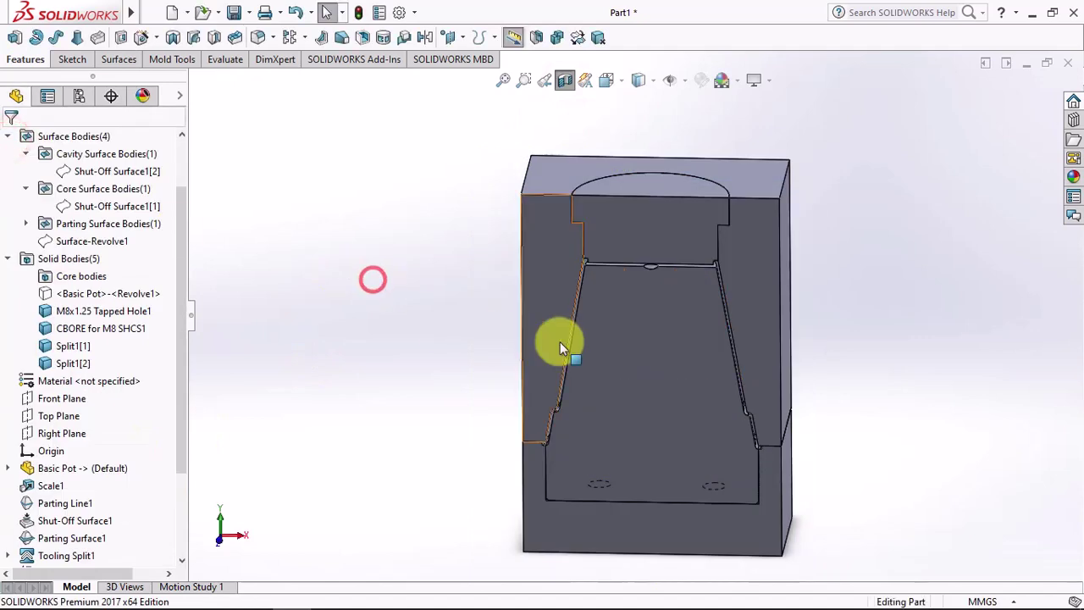
{"action": "mouse_move", "coordinate": [556, 339]}
{"action": "middle_mouse_down"}
{"action": "mouse_move", "coordinate": [556, 273]}
{"action": "mouse_move", "coordinate": [549, 337]}
{"action": "middle_mouse_up"}
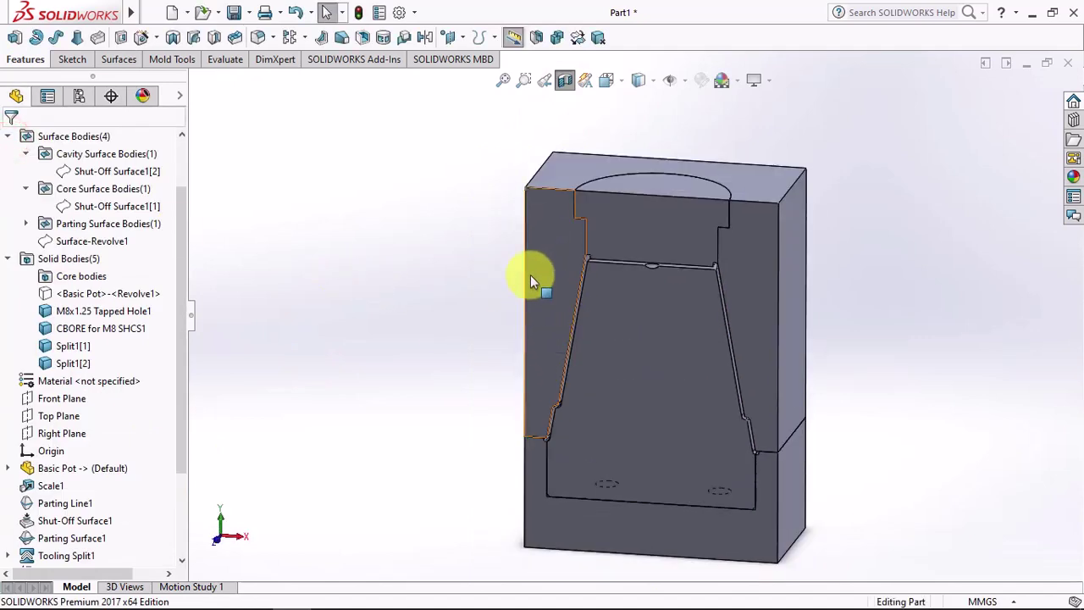
{"action": "left_click", "coordinate": [565, 79]}
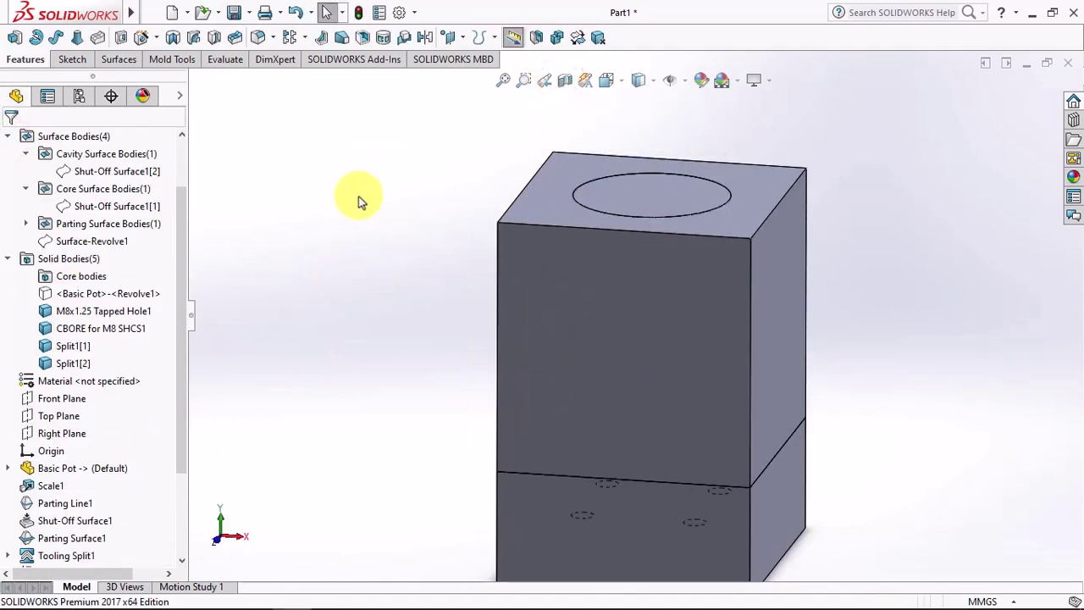
Start a sketch on the Front Plane with hidden-line display.
{"action": "left_click", "coordinate": [61, 398]}
{"action": "left_click", "coordinate": [73, 381]}
{"action": "left_click", "coordinate": [639, 79]}
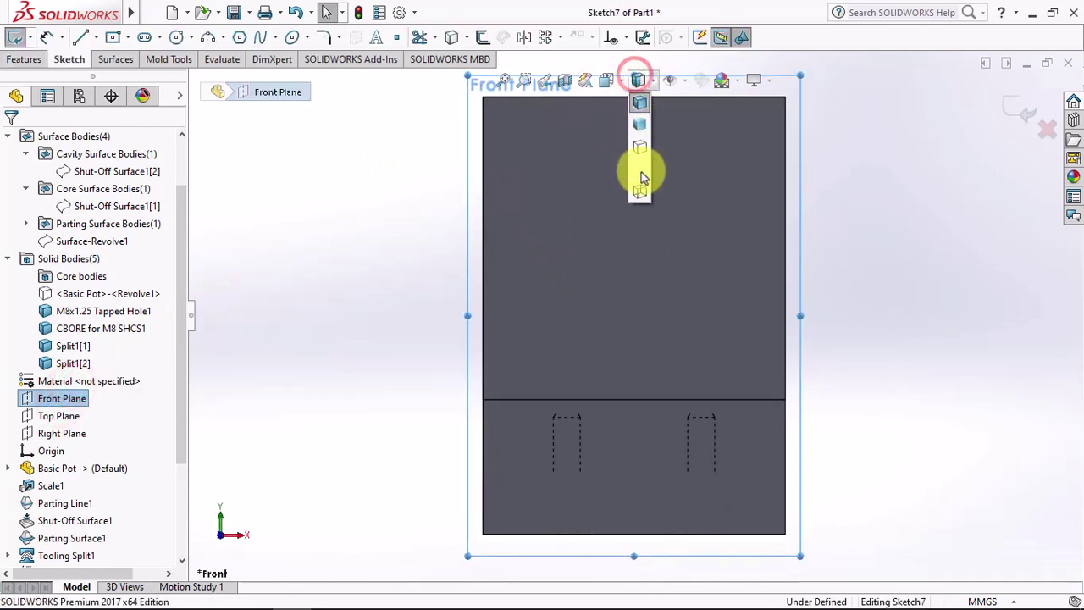
{"action": "left_click", "coordinate": [641, 170]}
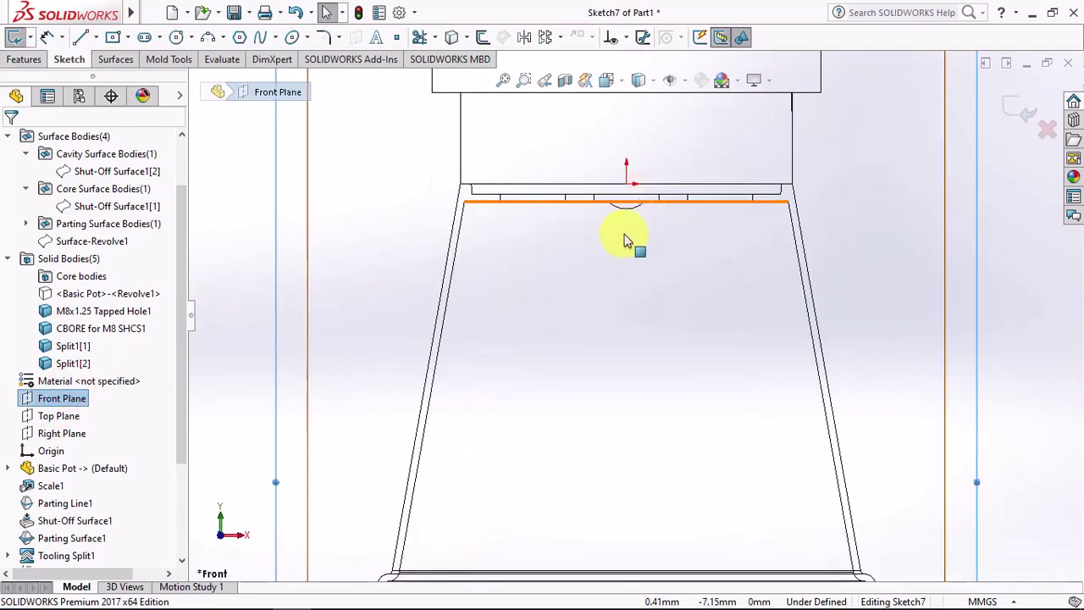
Draw a vertical centerline from the sketch origin to the block's bottom edge.
{"action": "left_click", "coordinate": [96, 37]}
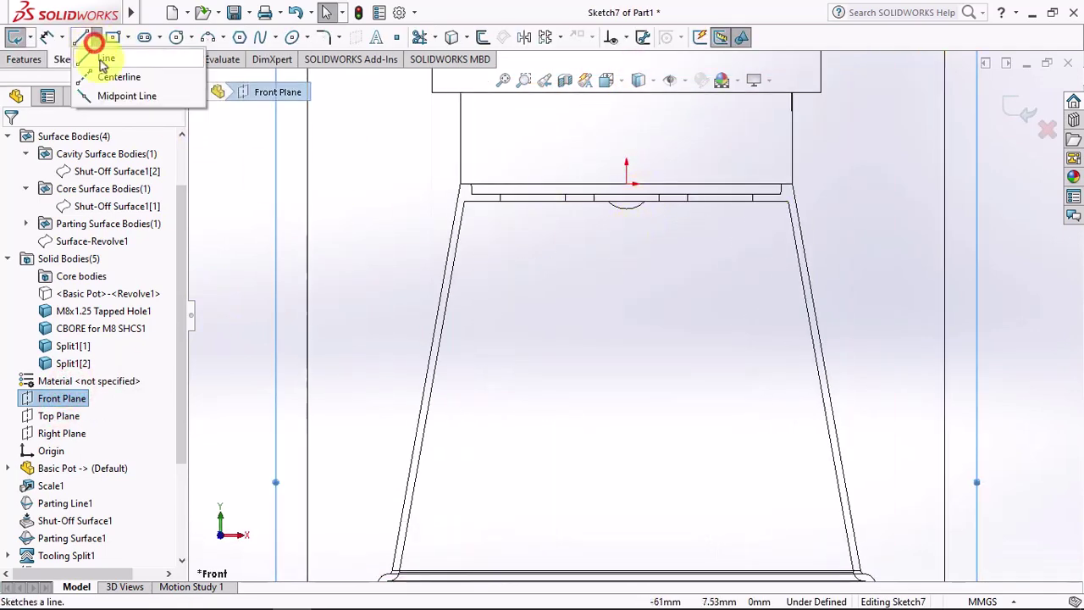
{"action": "left_click", "coordinate": [104, 74]}
{"action": "left_click", "coordinate": [631, 189]}
{"action": "scroll", "coordinate": [636, 313], "scroll_direction": "up", "scroll_amount": 3}
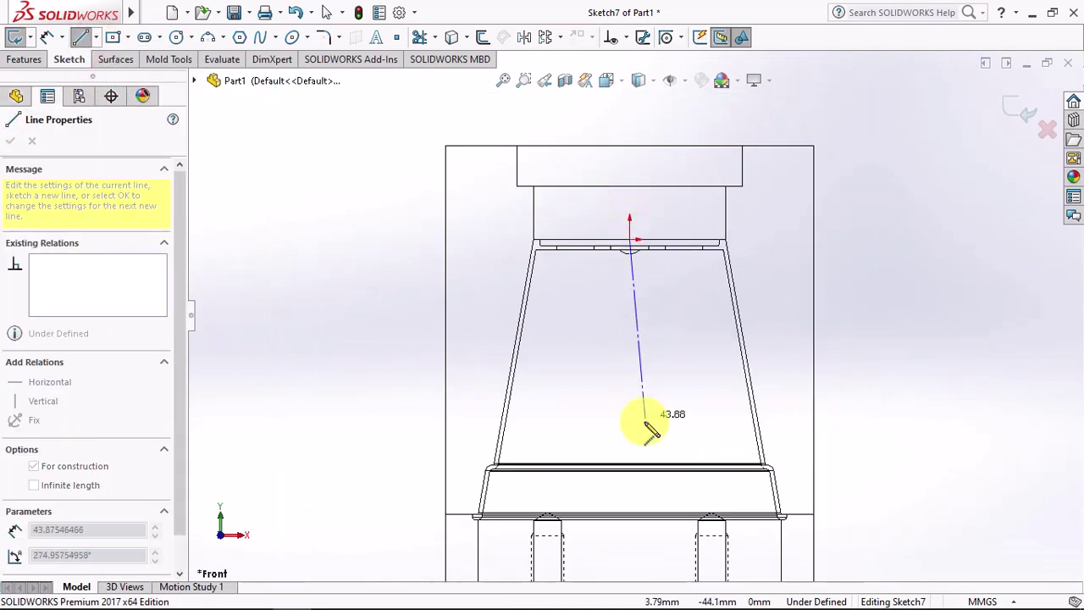
{"action": "left_click", "coordinate": [629, 456]}
{"action": "scroll", "coordinate": [641, 253], "scroll_direction": "down", "scroll_amount": 5}
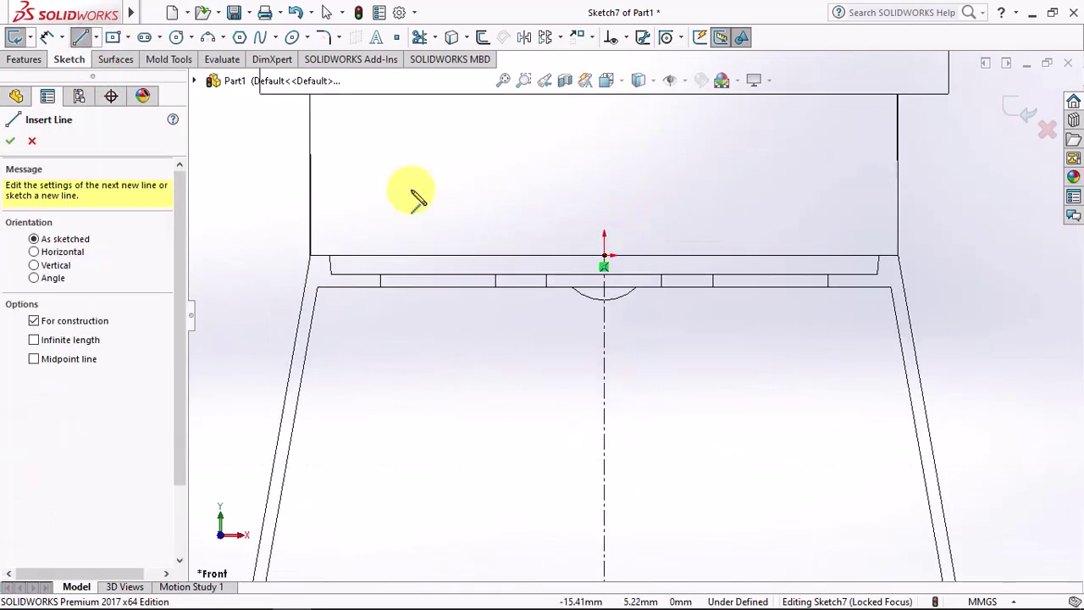
Draw the angled line profile from the top edge down to the block's bottom edge.
{"action": "left_click", "coordinate": [96, 38]}
{"action": "left_click", "coordinate": [107, 58]}
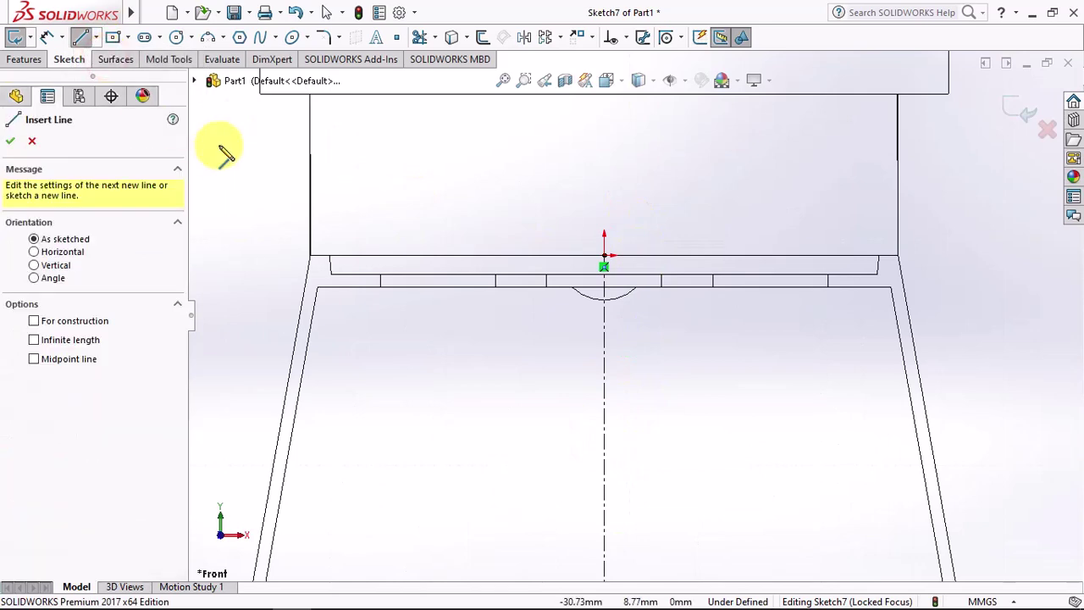
{"action": "left_click", "coordinate": [510, 276]}
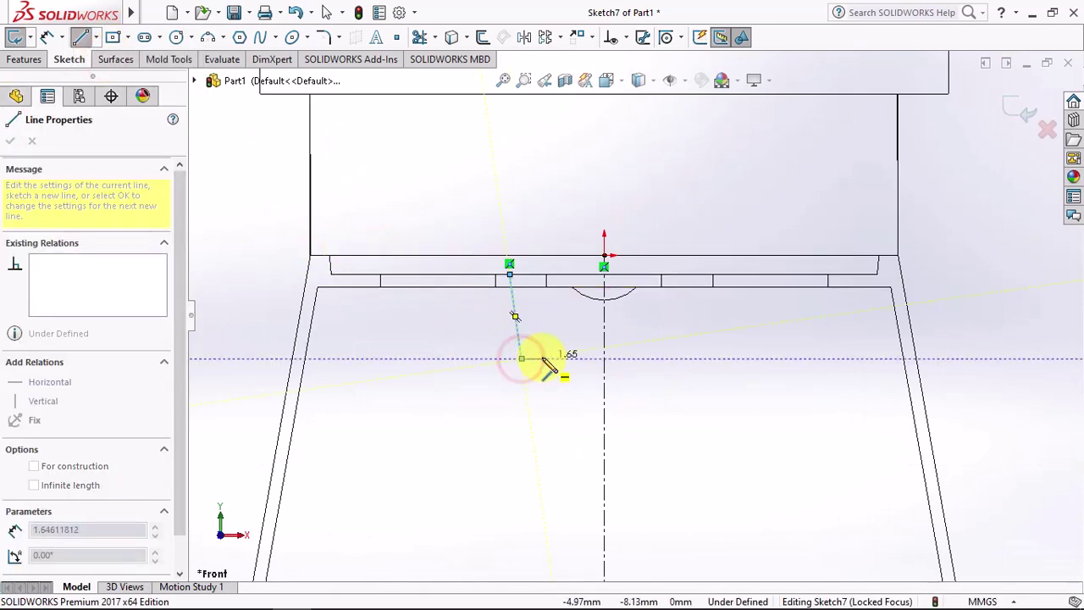
{"action": "scroll", "coordinate": [542, 373], "scroll_direction": "up", "scroll_amount": 5}
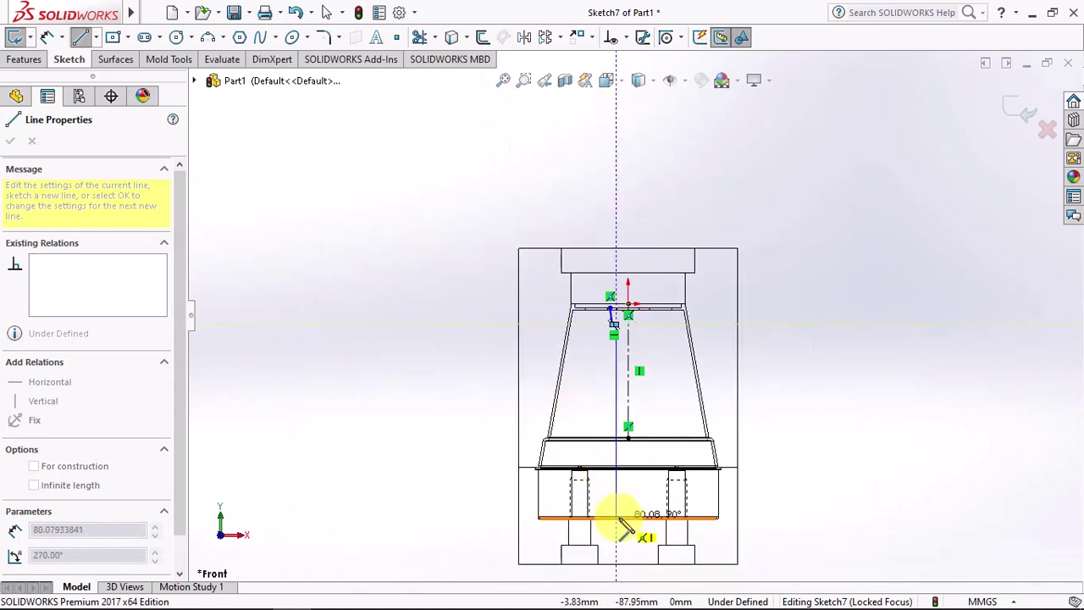
{"action": "scroll", "coordinate": [623, 542], "scroll_direction": "up", "scroll_amount": 2}
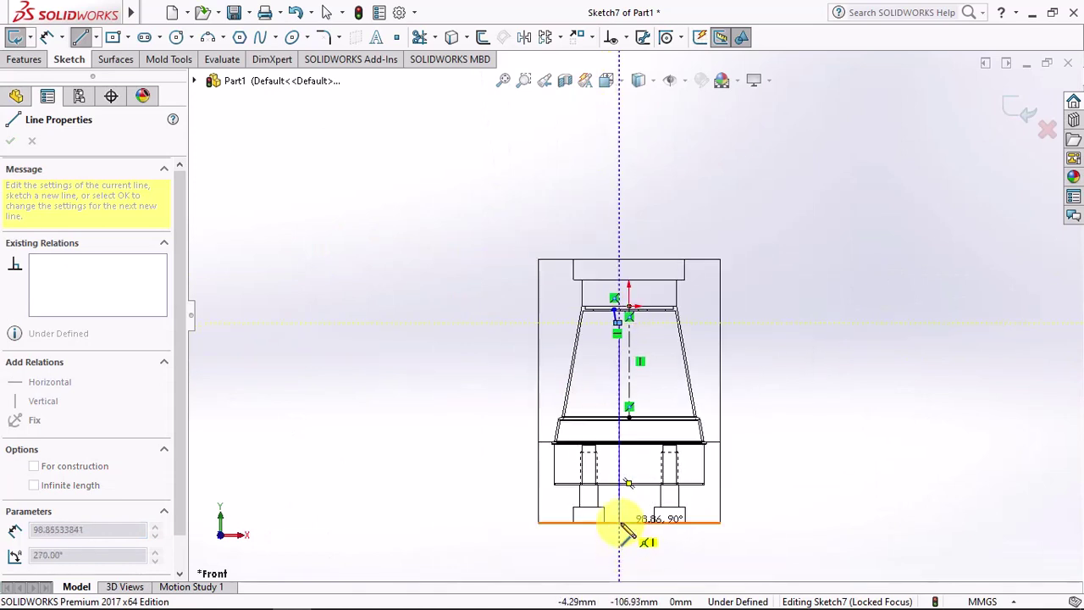
{"action": "left_click", "coordinate": [624, 526]}
{"action": "right_click", "coordinate": [635, 520]}
{"action": "left_click", "coordinate": [658, 404]}
Dimension the angled line at 10° to the centerline and 20 mm wide.
{"action": "scroll", "coordinate": [642, 317], "scroll_direction": "down", "scroll_amount": 2}
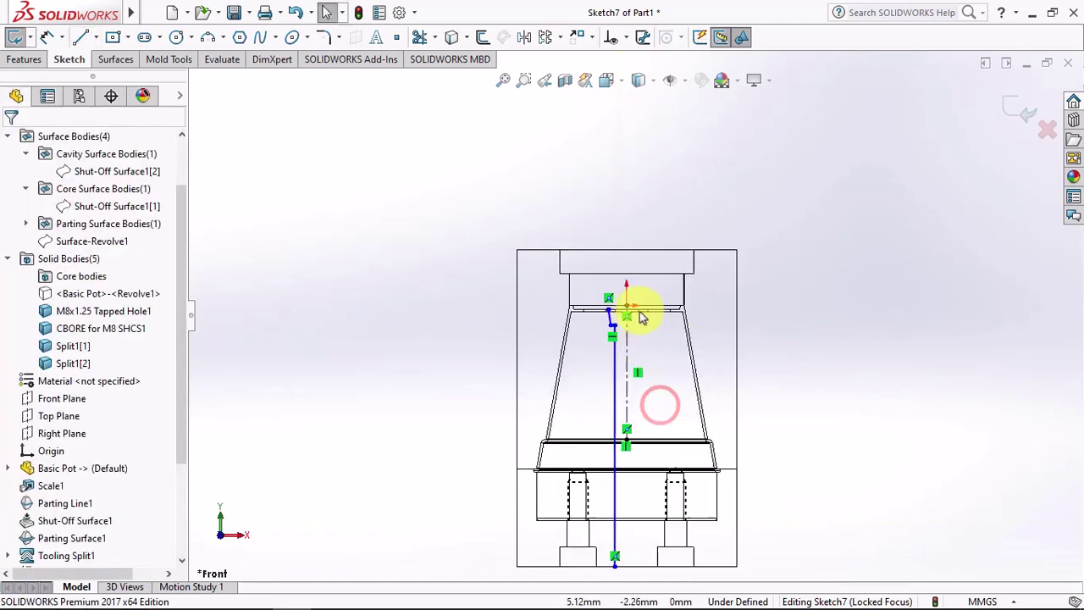
{"action": "scroll", "coordinate": [635, 326], "scroll_direction": "down", "scroll_amount": 4}
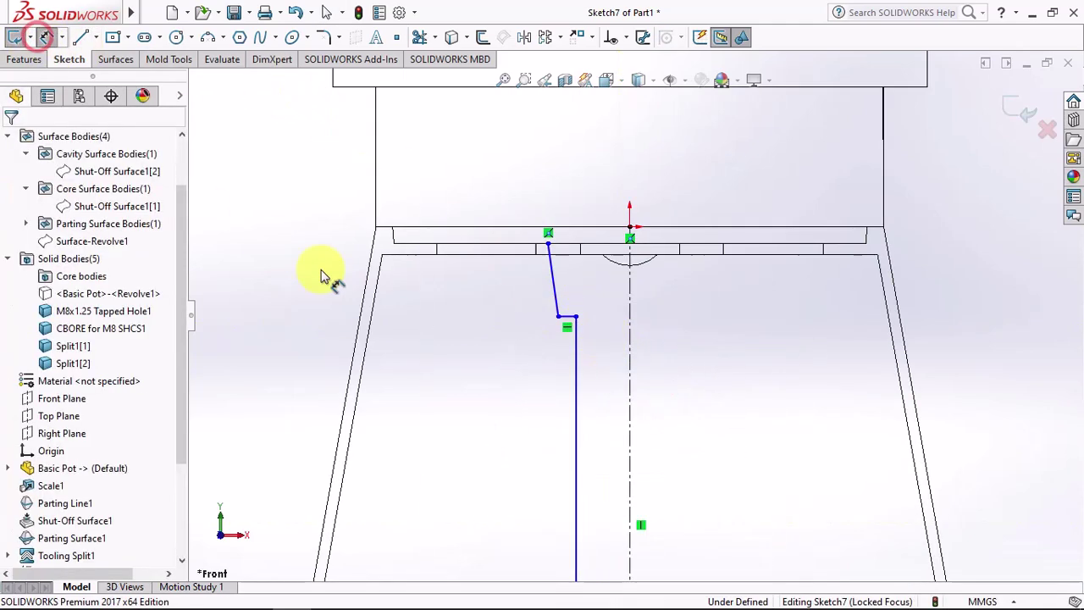
{"action": "left_click", "coordinate": [555, 305]}
{"action": "left_click", "coordinate": [632, 307]}
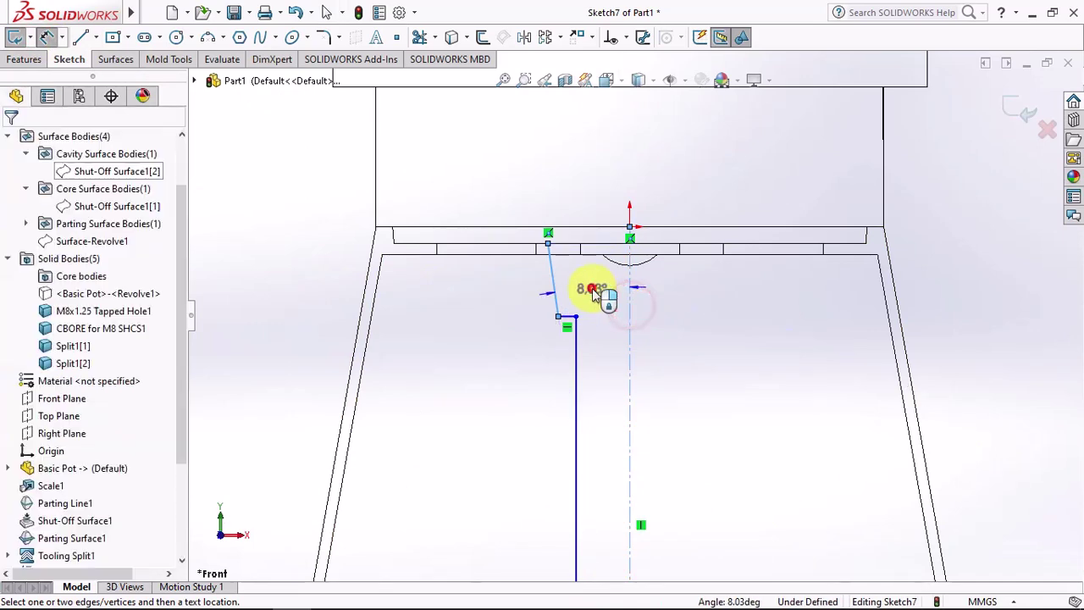
{"action": "left_click", "coordinate": [597, 292]}
{"action": "type", "text": "10"}
{"action": "left_click", "coordinate": [527, 286]}
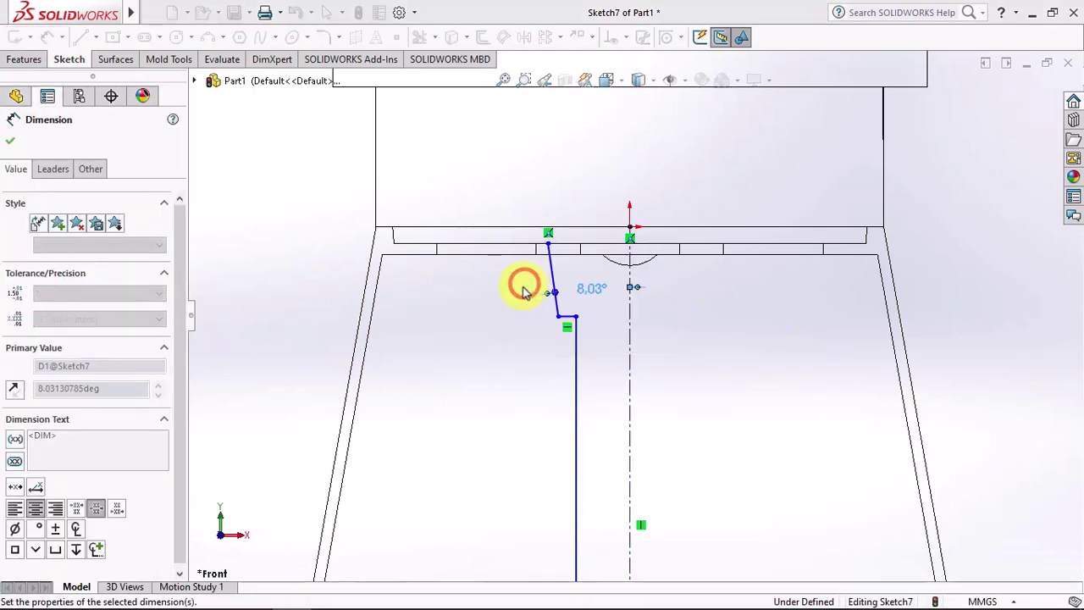
{"action": "left_click", "coordinate": [547, 243]}
{"action": "left_click", "coordinate": [631, 307]}
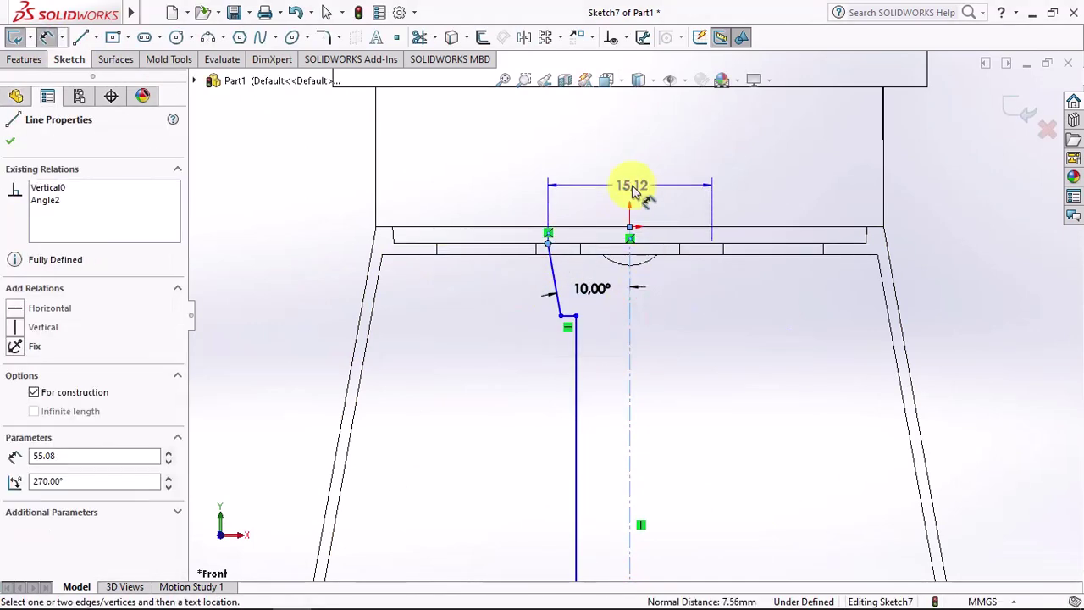
{"action": "left_click", "coordinate": [633, 193]}
{"action": "type", "text": "20"}
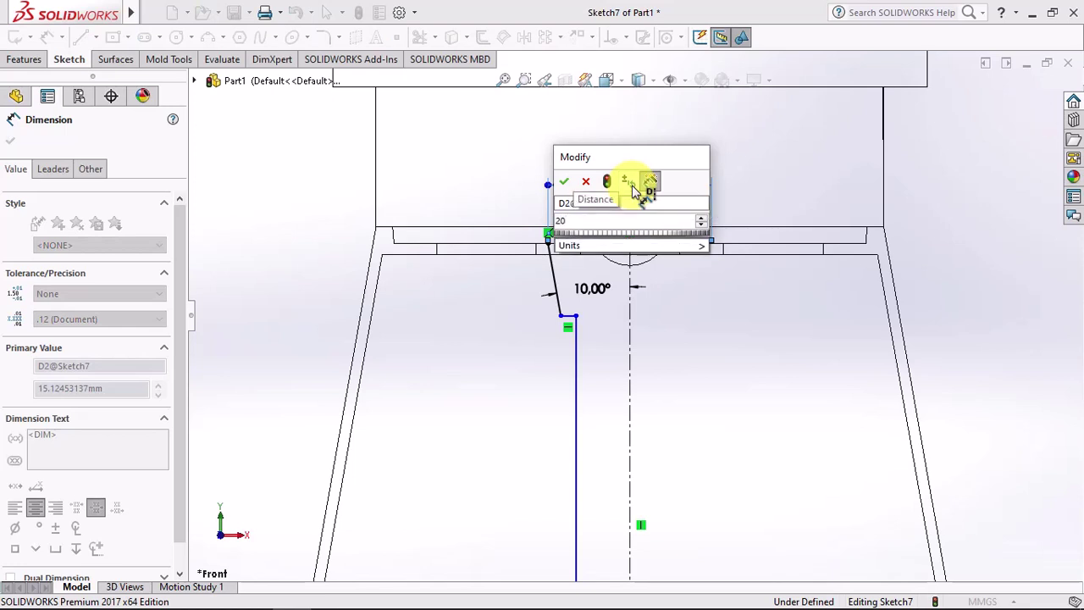
{"action": "left_click", "coordinate": [565, 185]}
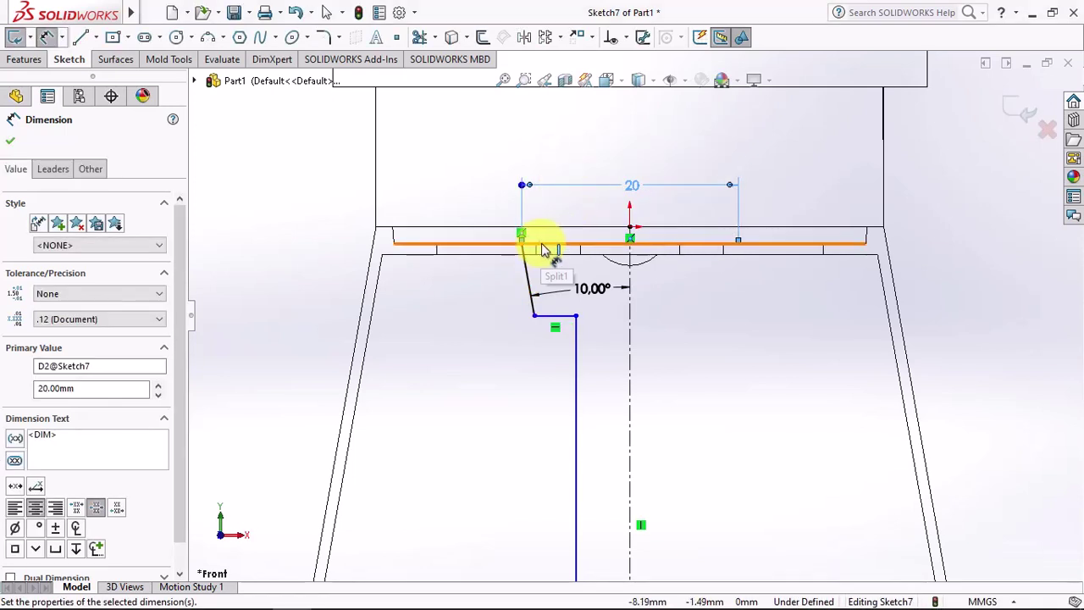
Dimension the step height at 10 mm from the top edge.
{"action": "left_click", "coordinate": [543, 246]}
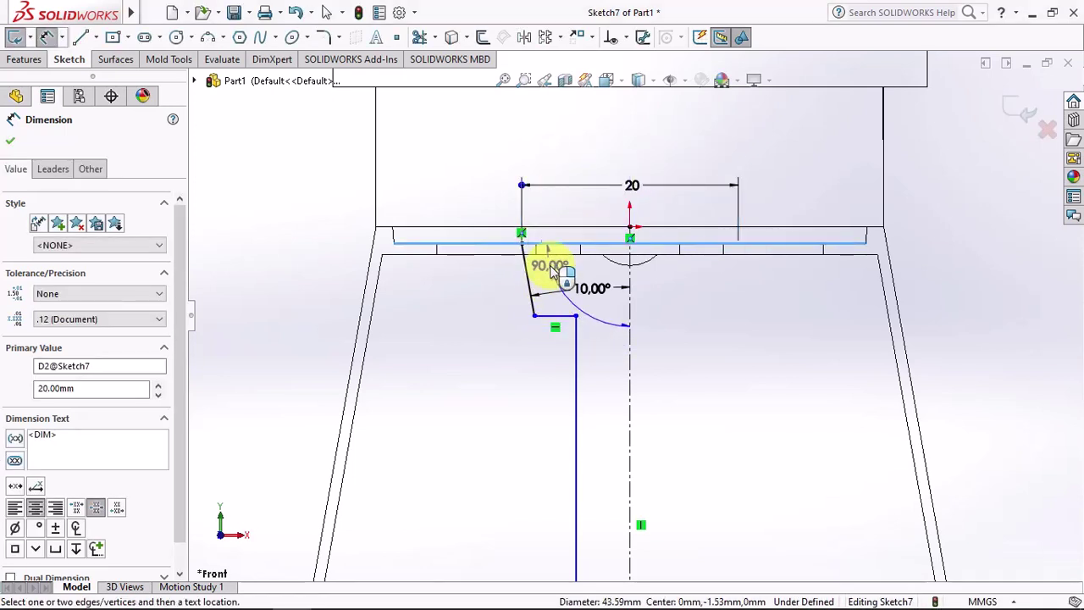
{"action": "key", "text": "Escape"}
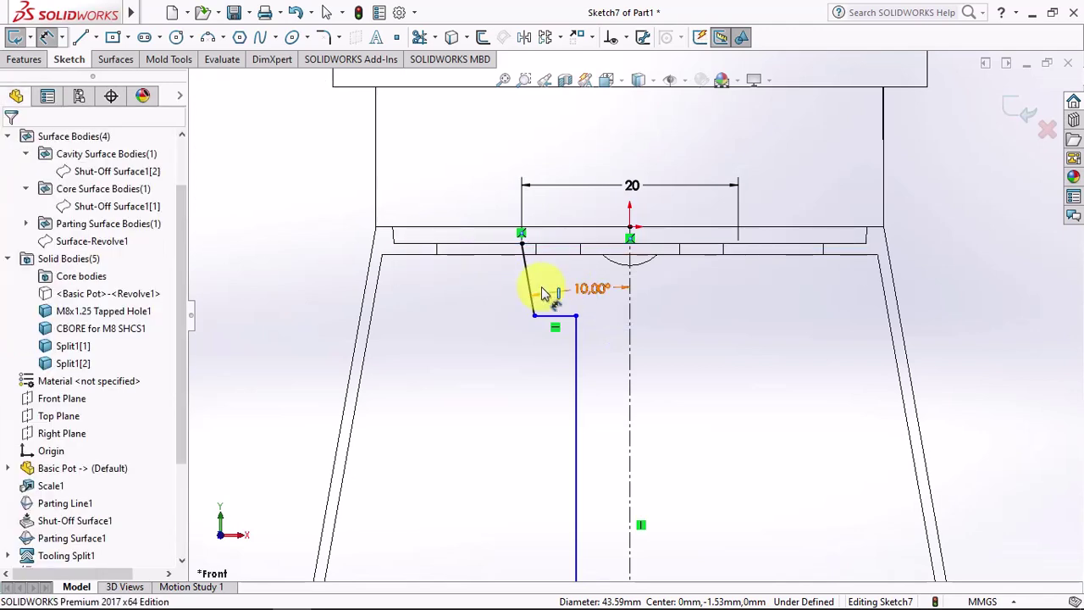
{"action": "left_click", "coordinate": [523, 245]}
{"action": "left_click", "coordinate": [545, 315]}
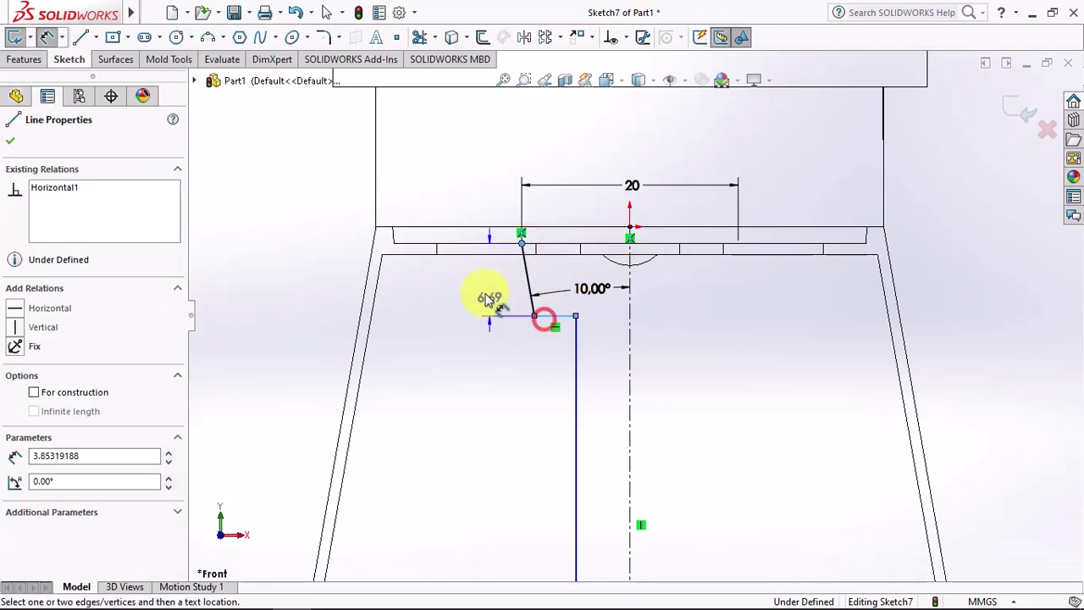
{"action": "left_click", "coordinate": [483, 283]}
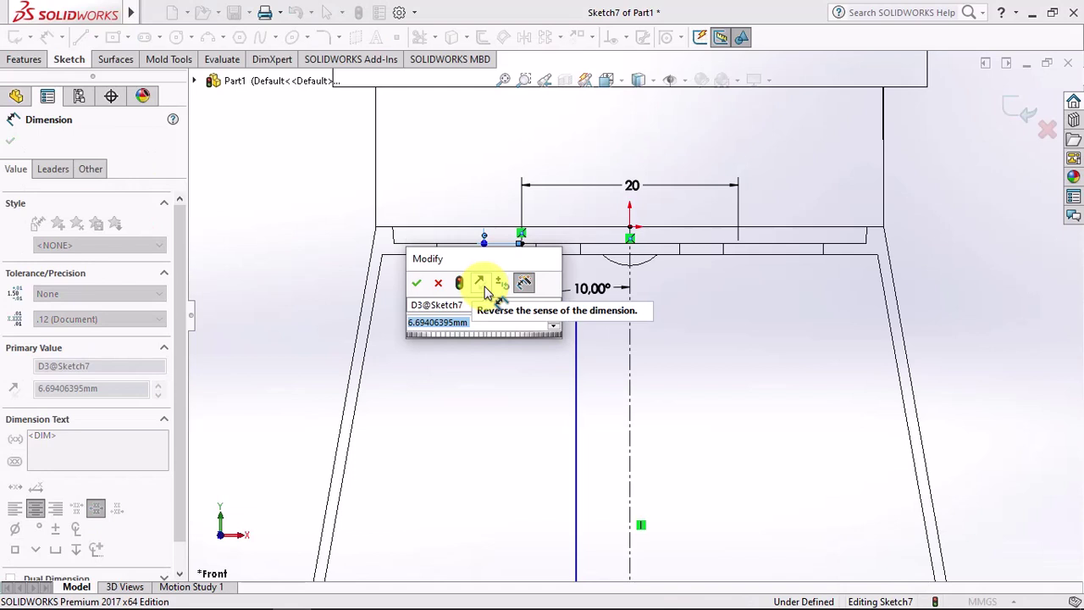
{"action": "type", "text": "10"}
{"action": "left_click", "coordinate": [411, 284]}
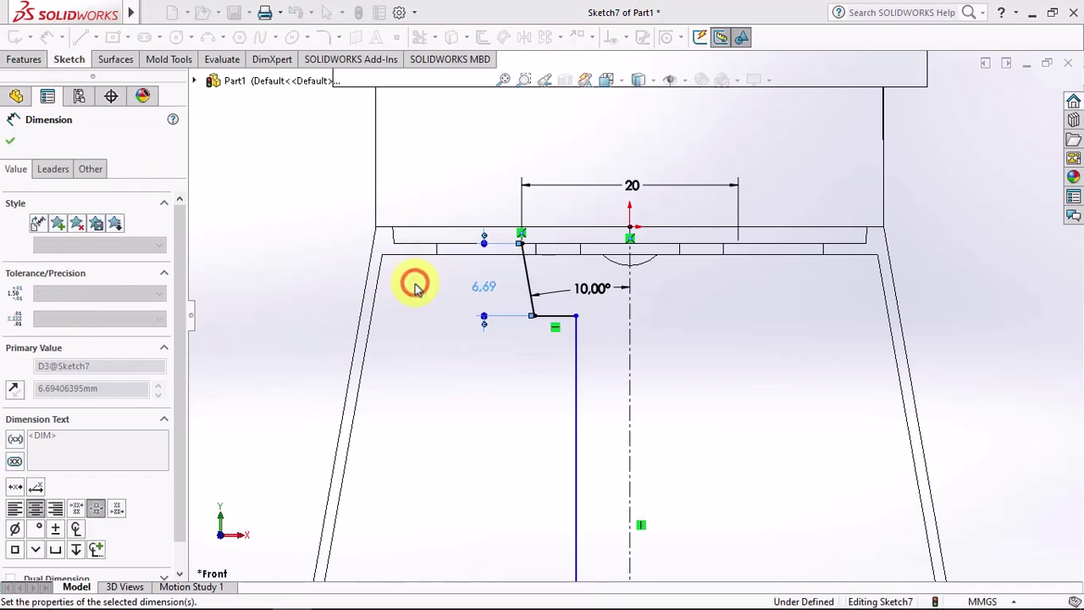
Set the long vertical line 15 mm from the centerline, fully defining the sketch.
{"action": "left_click", "coordinate": [576, 377]}
{"action": "left_click", "coordinate": [630, 392]}
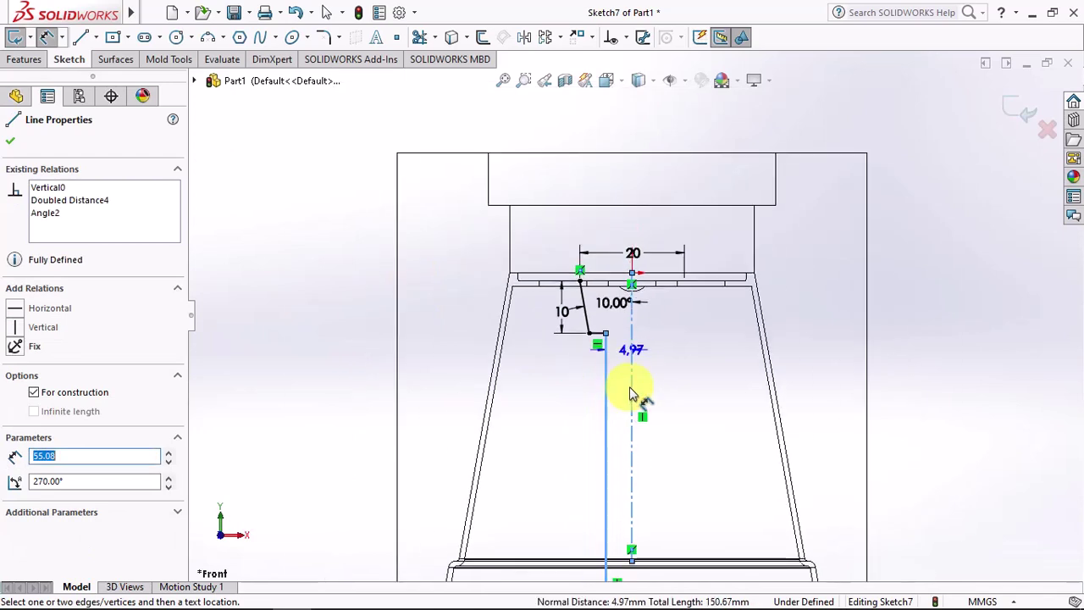
{"action": "left_click", "coordinate": [657, 367]}
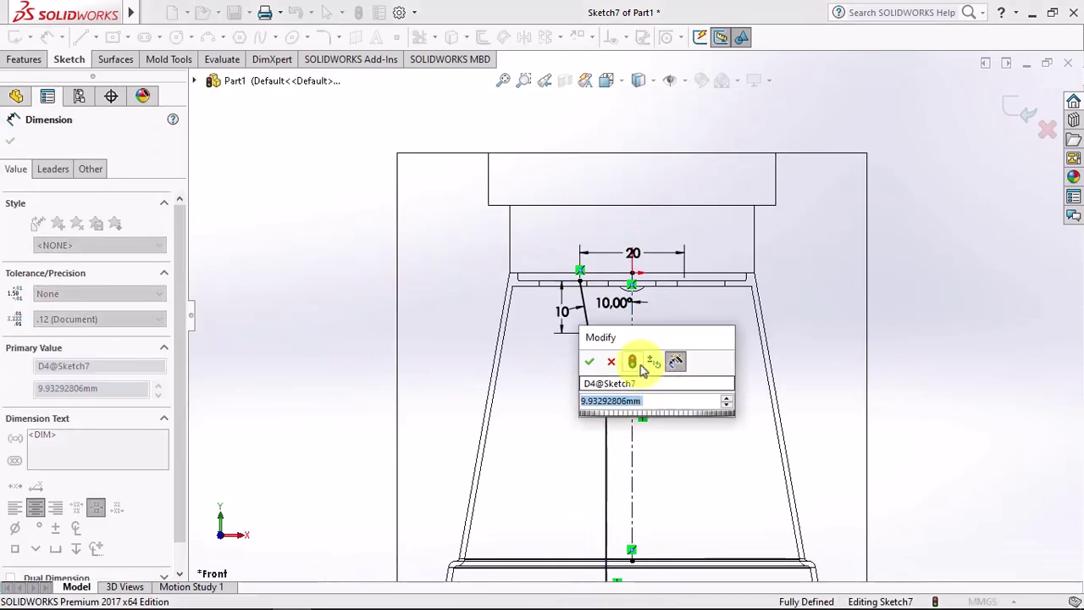
{"action": "type", "text": "15"}
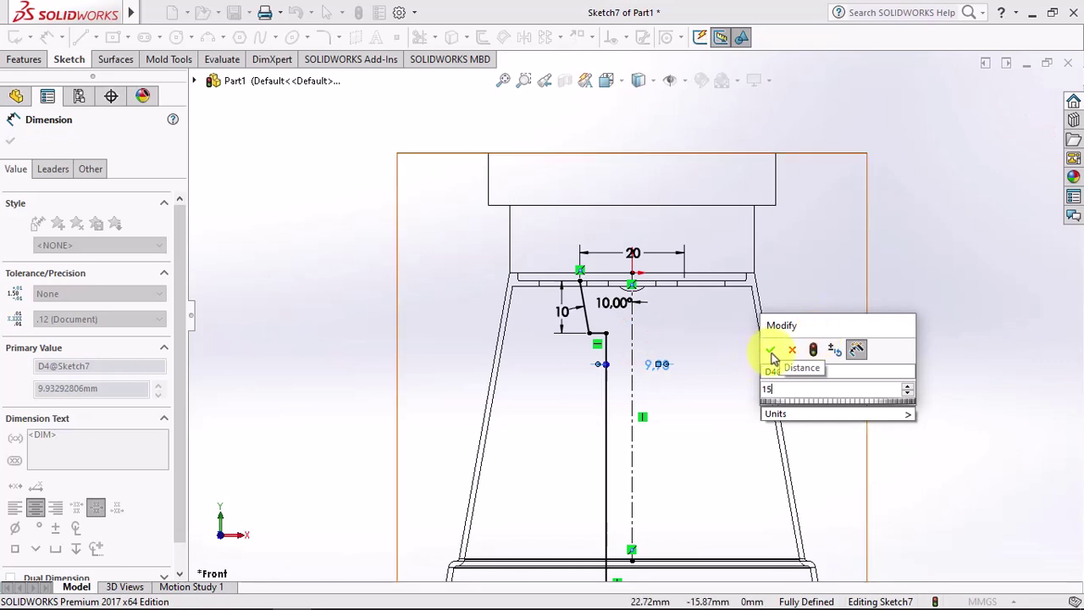
{"action": "left_click", "coordinate": [769, 351]}
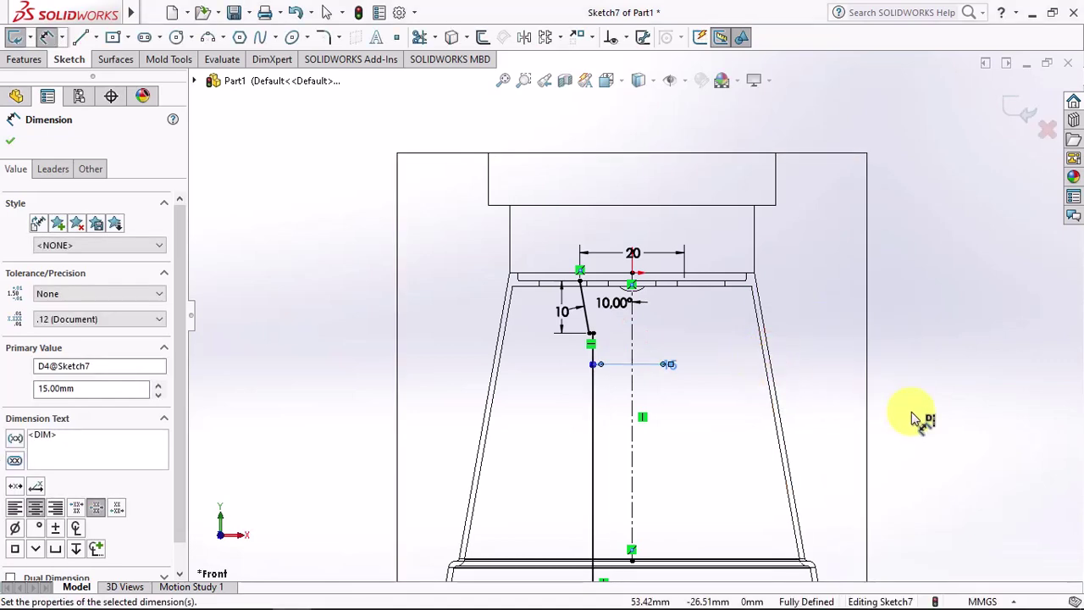
{"action": "scroll", "coordinate": [728, 419], "scroll_direction": "up", "scroll_amount": 3}
{"action": "key", "text": "ctrl+7"}
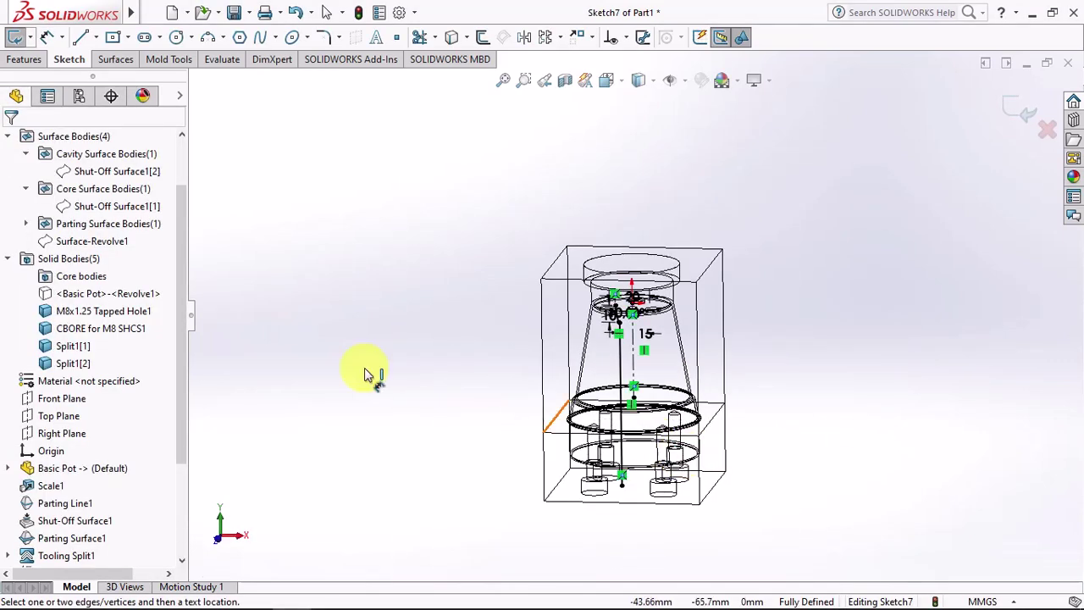
Create a revolved surface around the centerline as Surface-Revolve2.
{"action": "left_click", "coordinate": [116, 58]}
{"action": "left_click", "coordinate": [34, 37]}
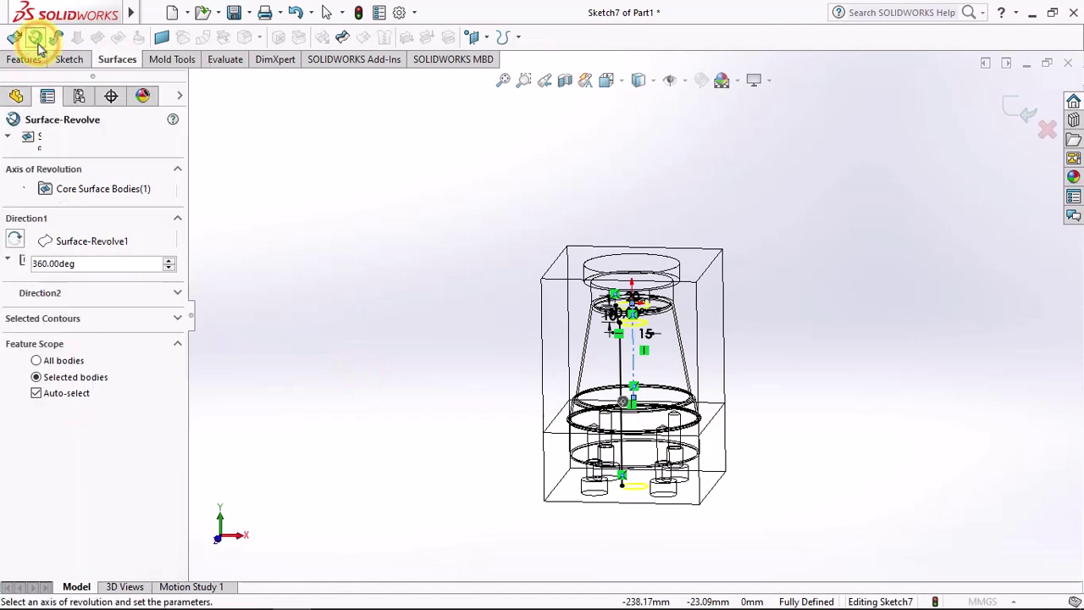
{"action": "scroll", "coordinate": [667, 387], "scroll_direction": "down", "scroll_amount": 2}
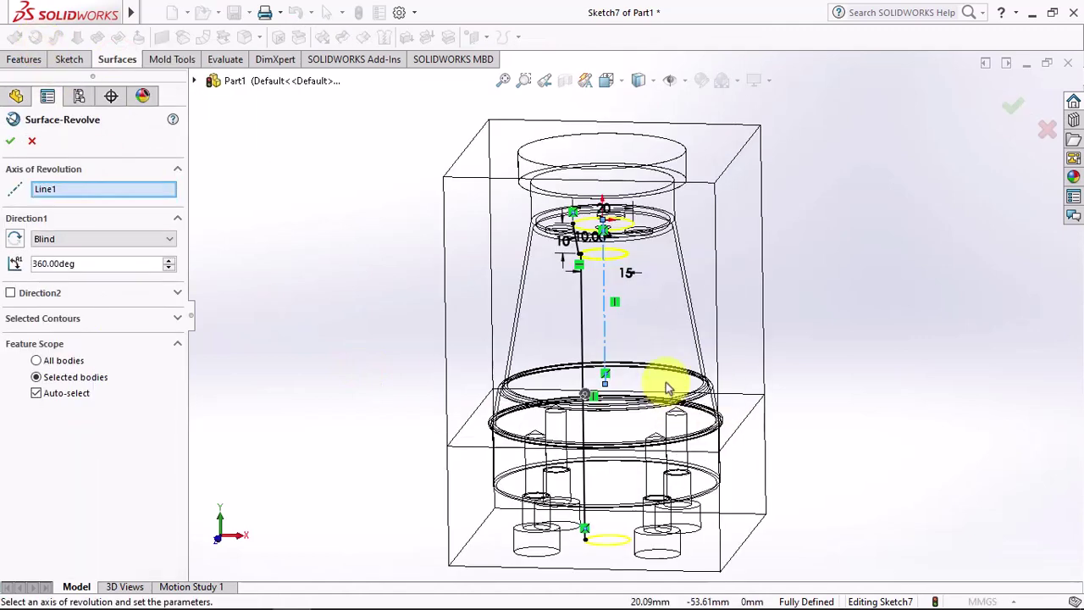
{"action": "left_click", "coordinate": [10, 141]}
Inspect the model with a temporary section cut and switch to shaded-with-edges display.
{"action": "left_click", "coordinate": [564, 80]}
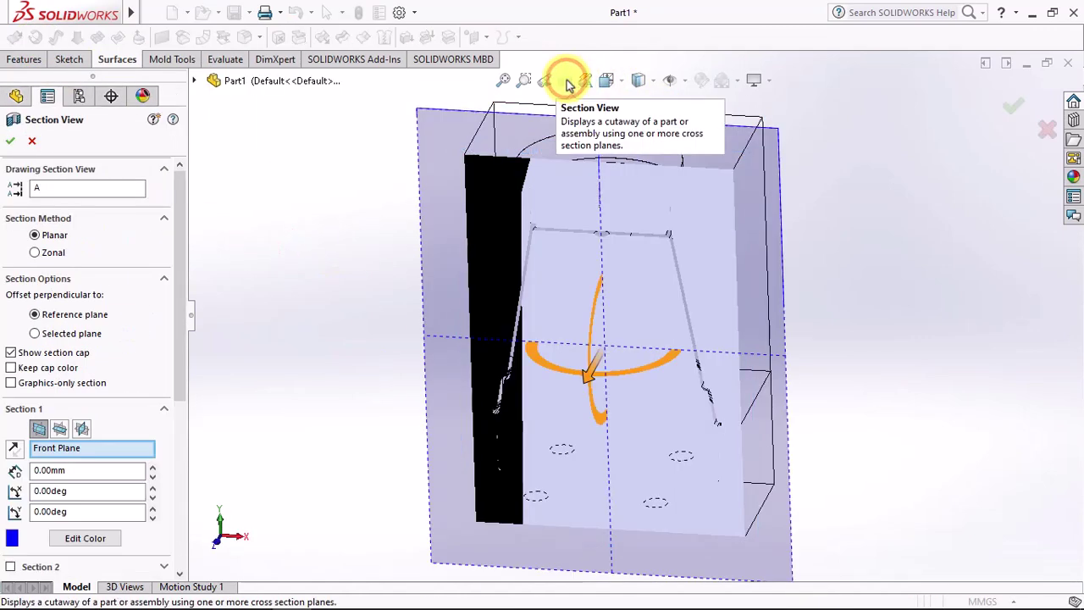
{"action": "left_click", "coordinate": [17, 143]}
{"action": "left_click", "coordinate": [639, 80]}
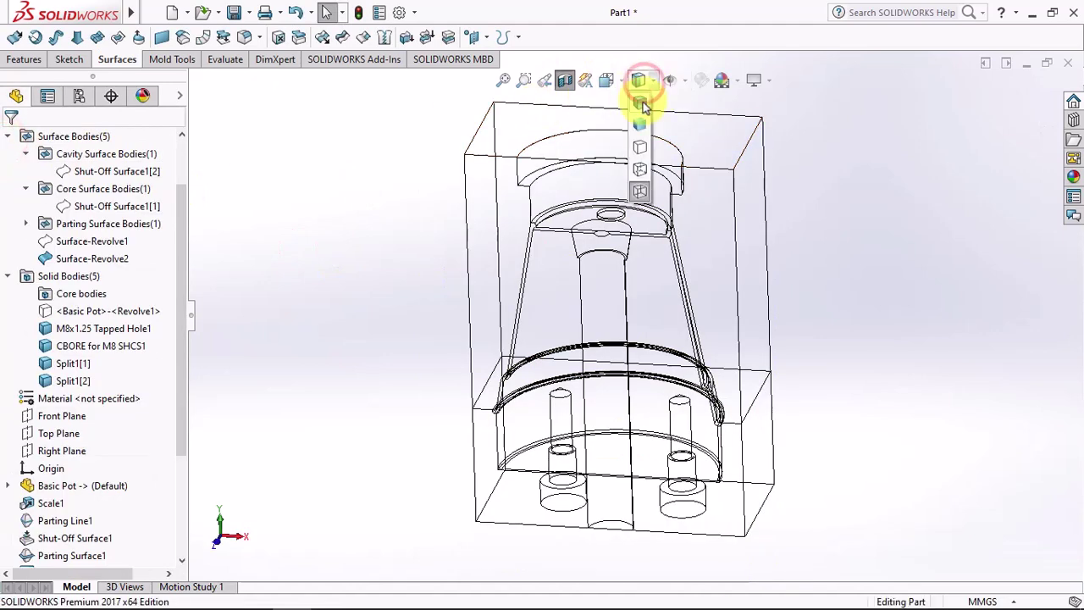
{"action": "left_click", "coordinate": [639, 102]}
{"action": "left_click", "coordinate": [565, 80]}
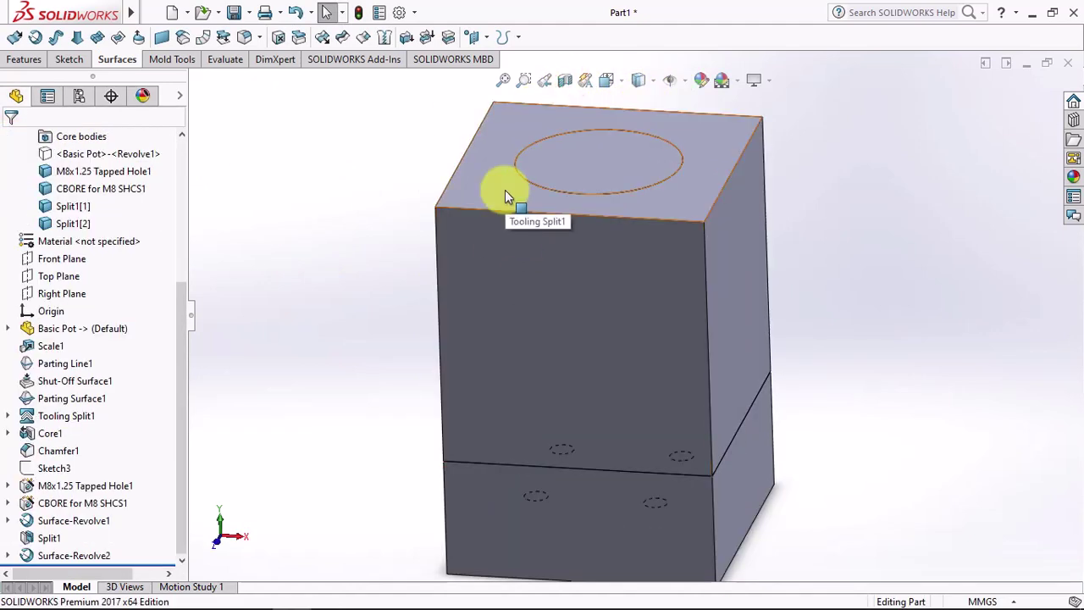
Hide the mold block and the pot's top cap body, then select Surface-Revolve2.
{"action": "left_click", "coordinate": [505, 190]}
{"action": "left_click", "coordinate": [602, 144]}
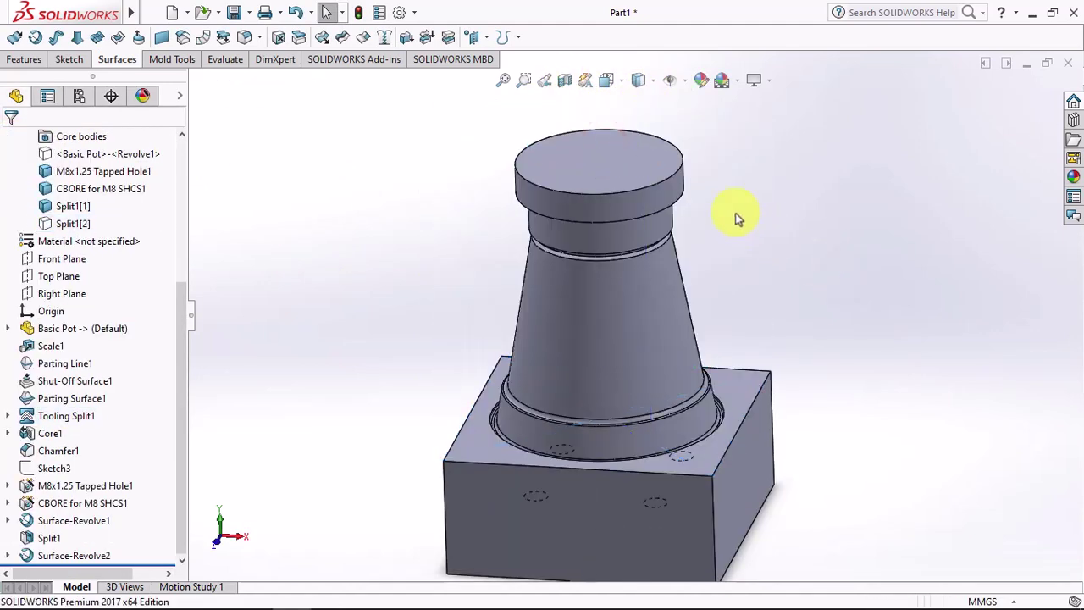
{"action": "left_click", "coordinate": [551, 165]}
{"action": "left_click", "coordinate": [645, 121]}
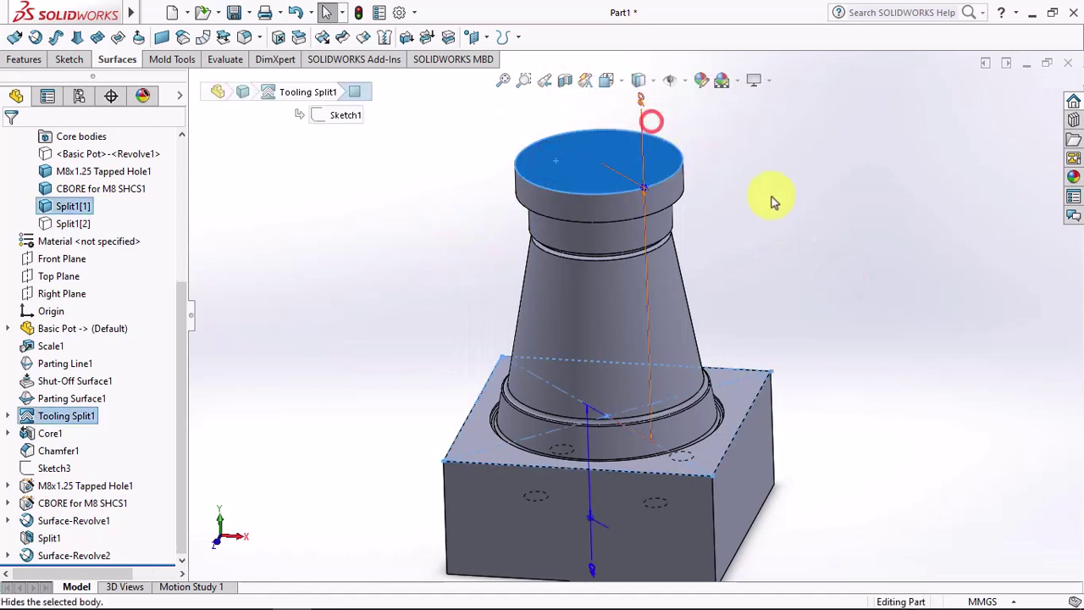
{"action": "mouse_move", "coordinate": [770, 210]}
{"action": "middle_mouse_down"}
{"action": "mouse_move", "coordinate": [774, 158]}
{"action": "mouse_move", "coordinate": [702, 350]}
{"action": "middle_mouse_up"}
{"action": "left_click", "coordinate": [85, 556]}
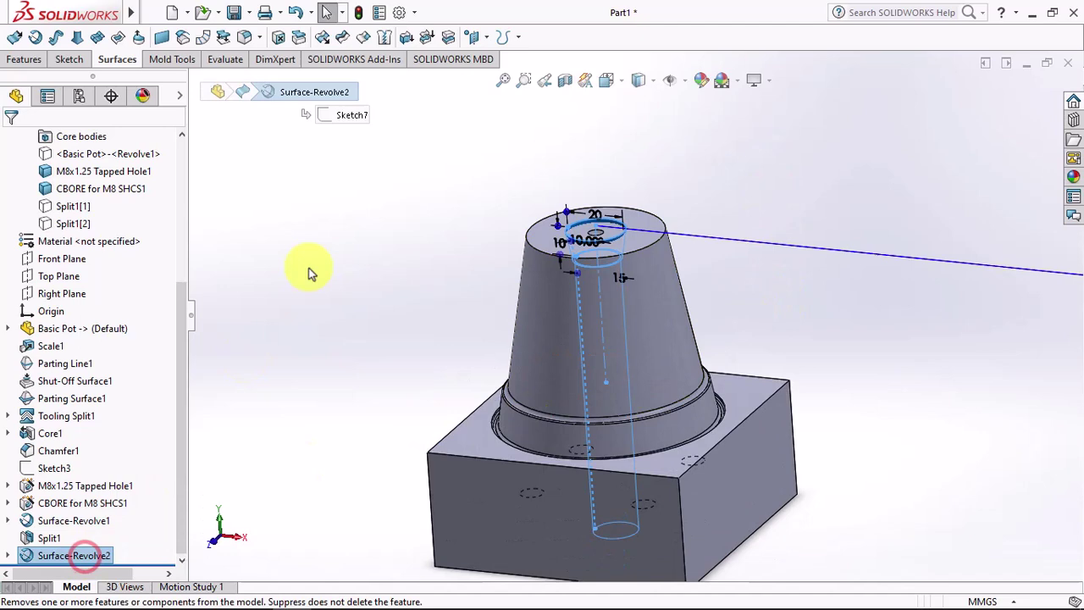
{"action": "left_click", "coordinate": [25, 61]}
Split the M8x1.25 Tapped Hole1 and CBORE for M8 SHCS1 bodies with Surface-Revolve2, keeping bodies 2 and 4.
{"action": "left_click", "coordinate": [537, 38]}
{"action": "left_click", "coordinate": [96, 382]}
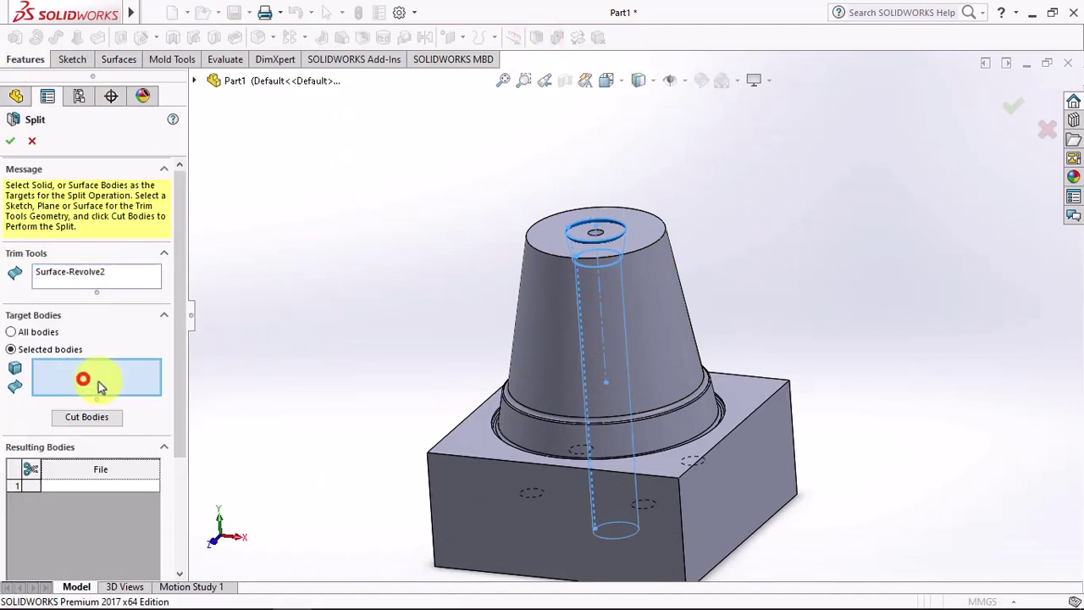
{"action": "left_click", "coordinate": [655, 337]}
{"action": "left_click", "coordinate": [532, 531]}
{"action": "left_click", "coordinate": [84, 418]}
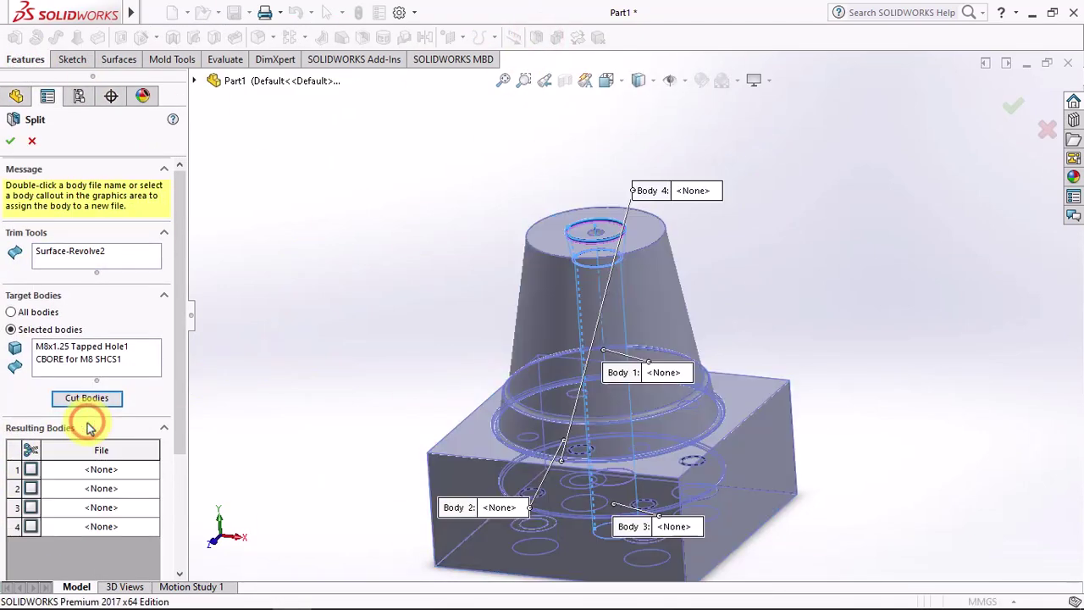
{"action": "left_click", "coordinate": [515, 358]}
{"action": "left_click", "coordinate": [459, 443]}
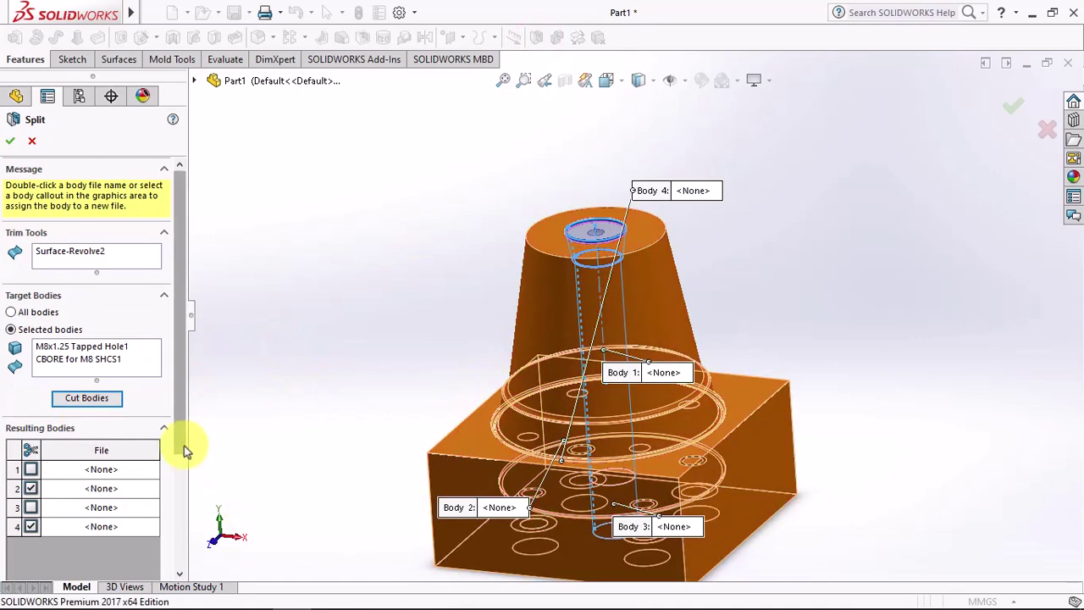
{"action": "left_click_drag", "start_coordinate": [184, 445], "coordinate": [197, 529]}
{"action": "left_click", "coordinate": [10, 144]}
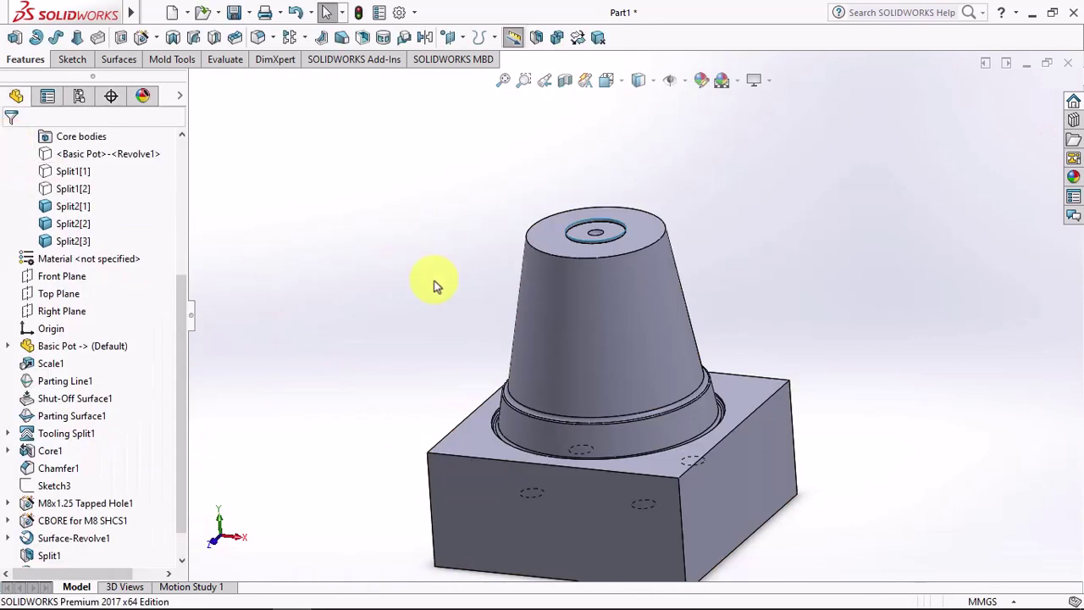
Show the hidden mold block body again and view the whole block.
{"action": "scroll", "coordinate": [94, 254], "scroll_direction": "up", "scroll_amount": 4}
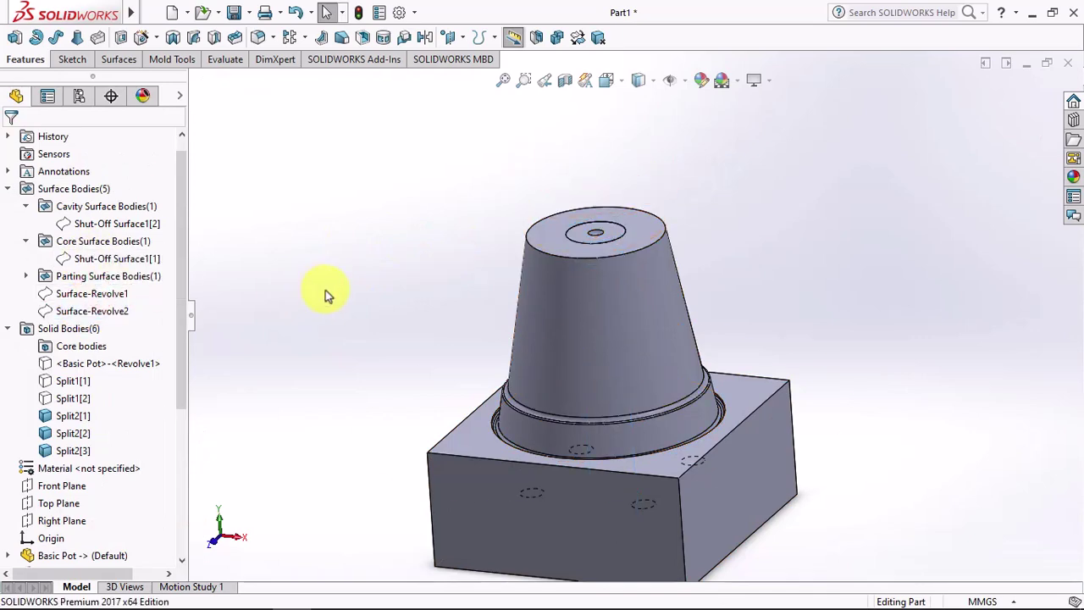
{"action": "left_click", "coordinate": [127, 363]}
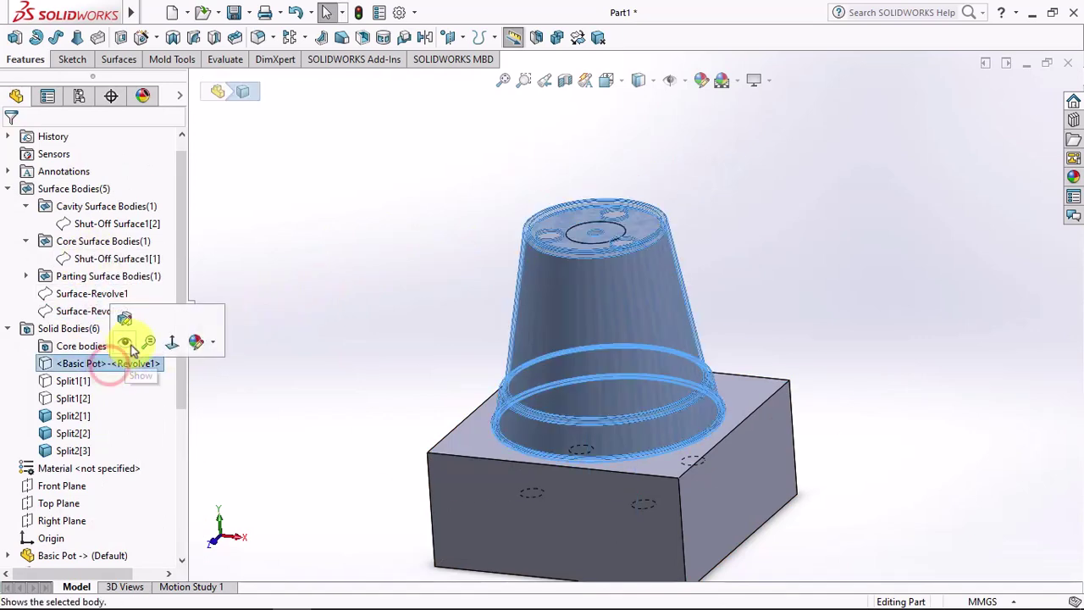
{"action": "left_click", "coordinate": [73, 381]}
{"action": "left_click", "coordinate": [84, 363]}
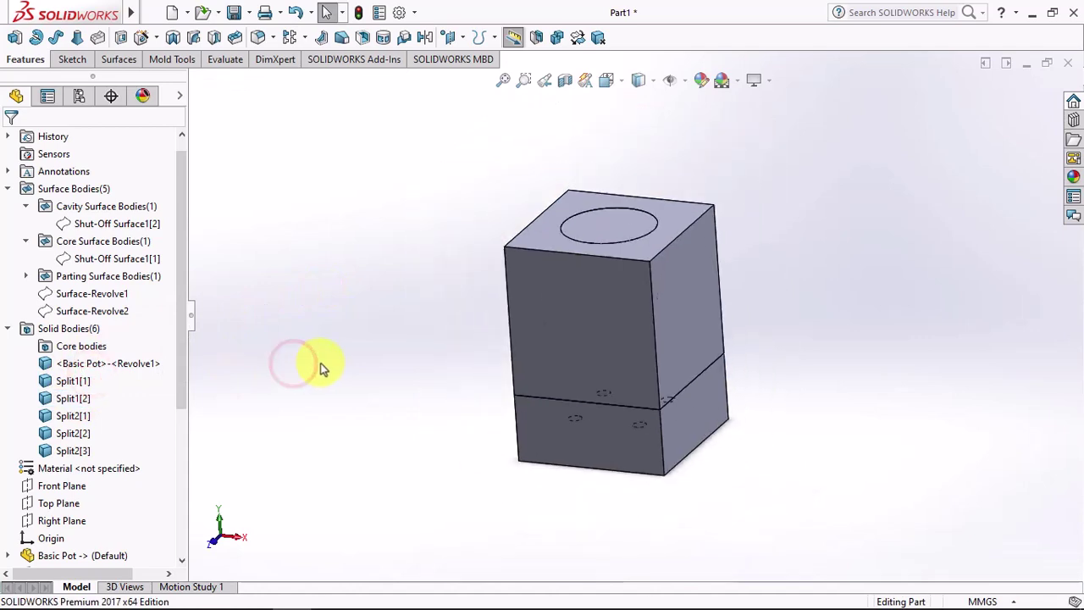
{"action": "mouse_move", "coordinate": [322, 363]}
{"action": "middle_mouse_down"}
{"action": "mouse_move", "coordinate": [374, 381]}
{"action": "mouse_move", "coordinate": [387, 254]}
{"action": "mouse_move", "coordinate": [363, 387]}
{"action": "mouse_move", "coordinate": [356, 383]}
{"action": "middle_mouse_up"}
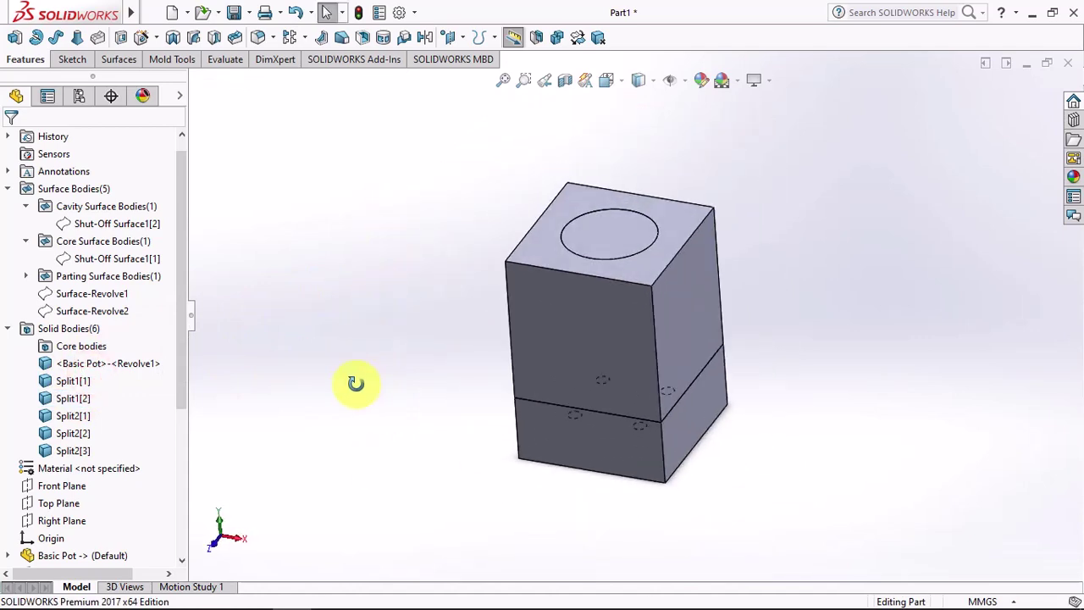
Select all mold bodies, Basic Pot through Split2[3], for a Move/Copy Body.
{"action": "left_click", "coordinate": [579, 39]}
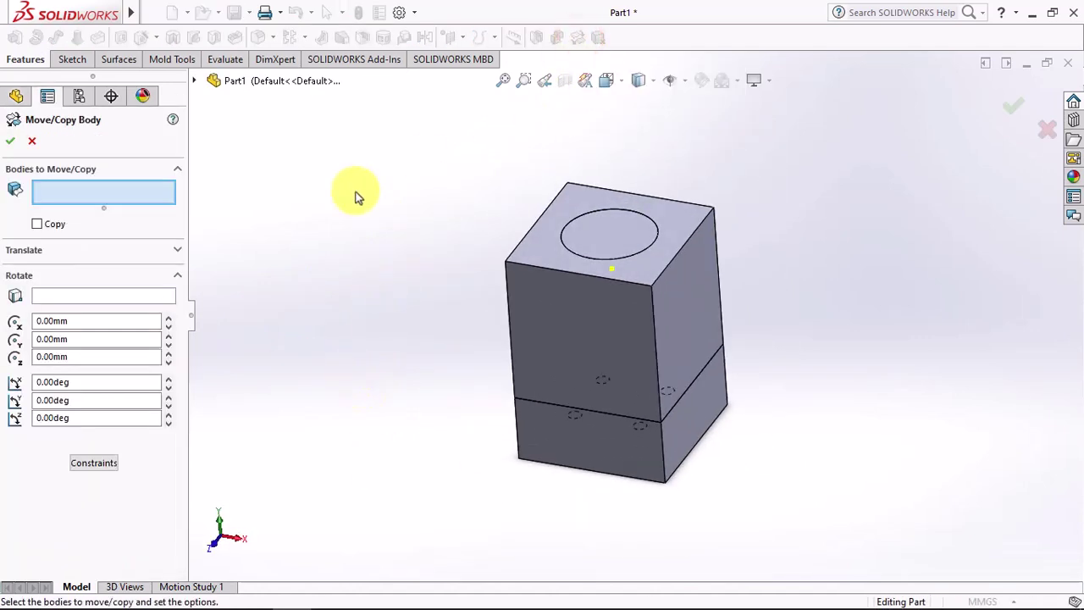
{"action": "left_click", "coordinate": [196, 81]}
{"action": "left_click", "coordinate": [214, 167]}
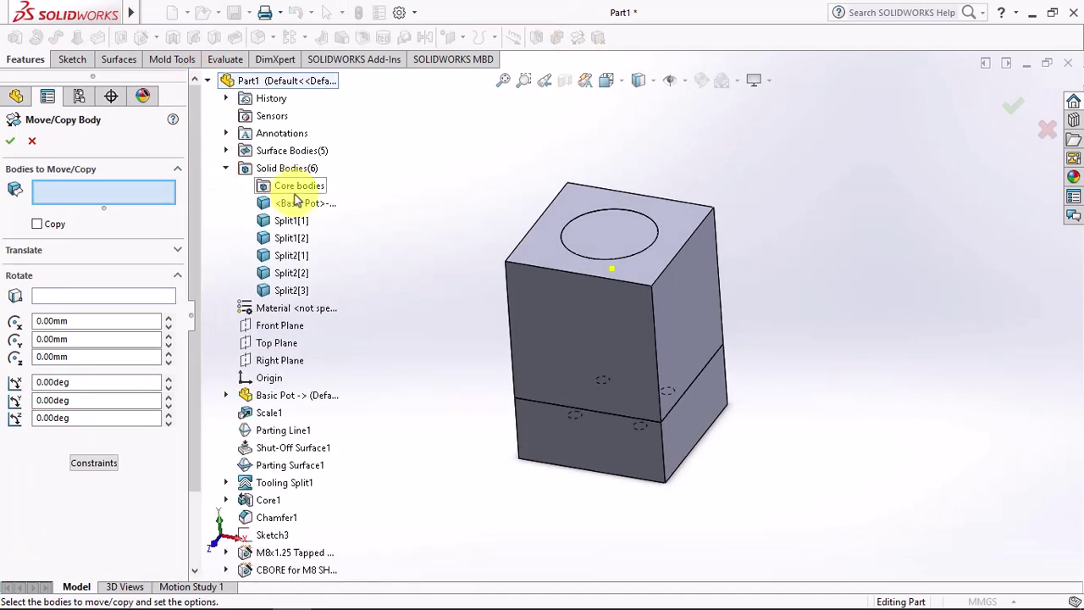
{"action": "left_click", "coordinate": [291, 204]}
{"action": "left_click", "coordinate": [289, 291]}
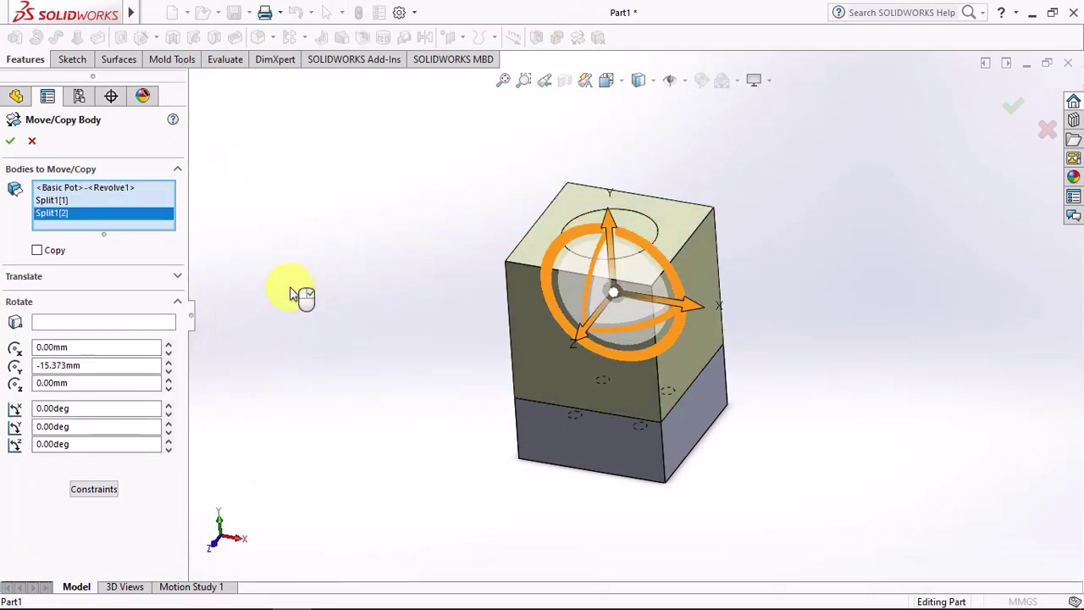
Mate the block's side face to Right Plane and front face to Front Plane, then view isometric.
{"action": "left_click", "coordinate": [92, 526]}
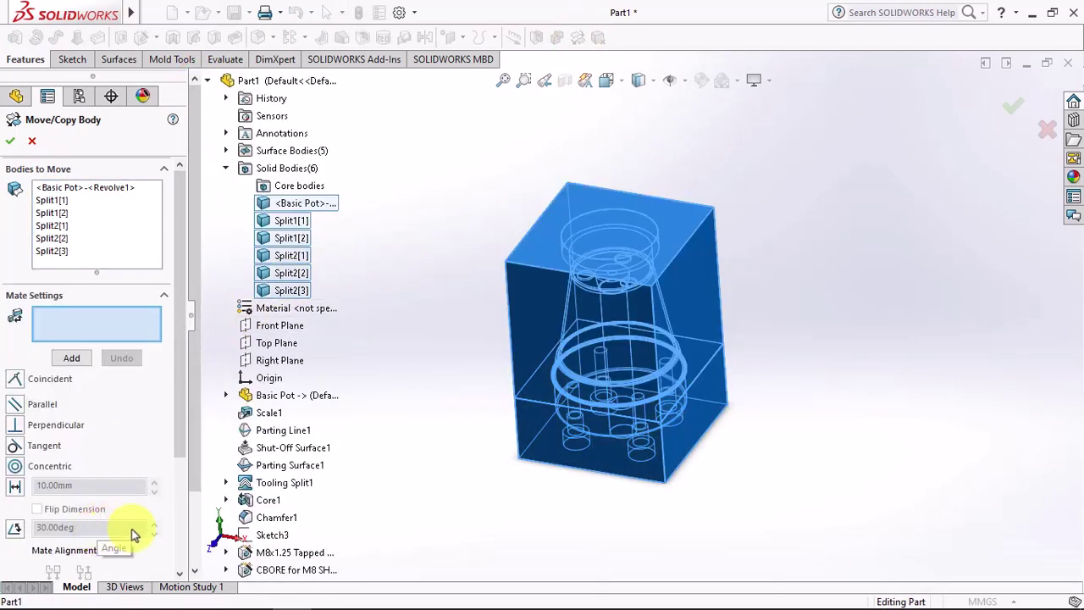
{"action": "left_click", "coordinate": [282, 361]}
{"action": "left_click", "coordinate": [699, 294]}
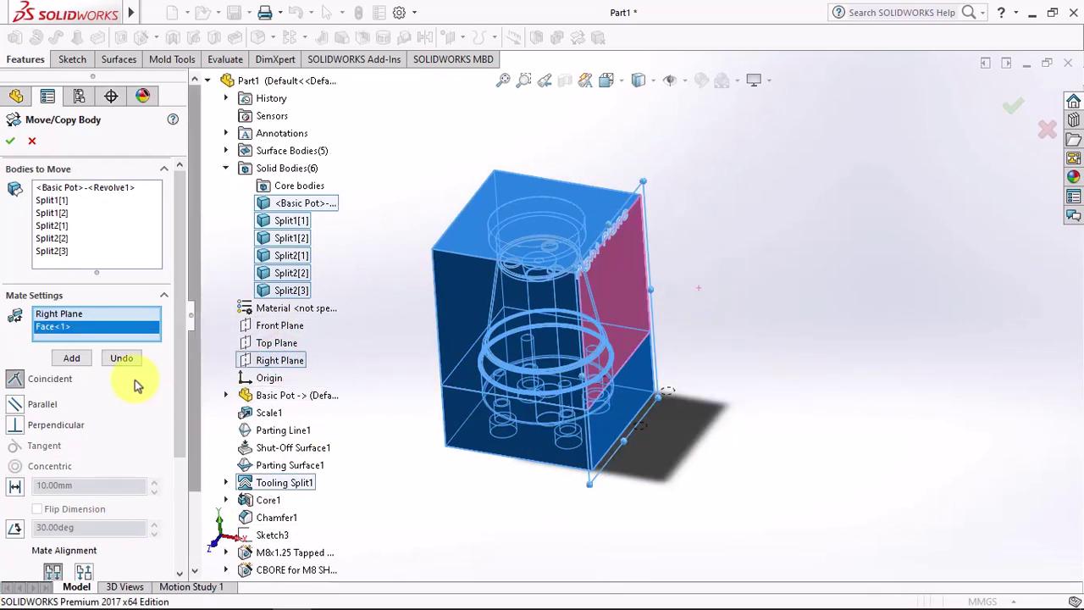
{"action": "left_click", "coordinate": [74, 358]}
{"action": "left_click", "coordinate": [279, 326]}
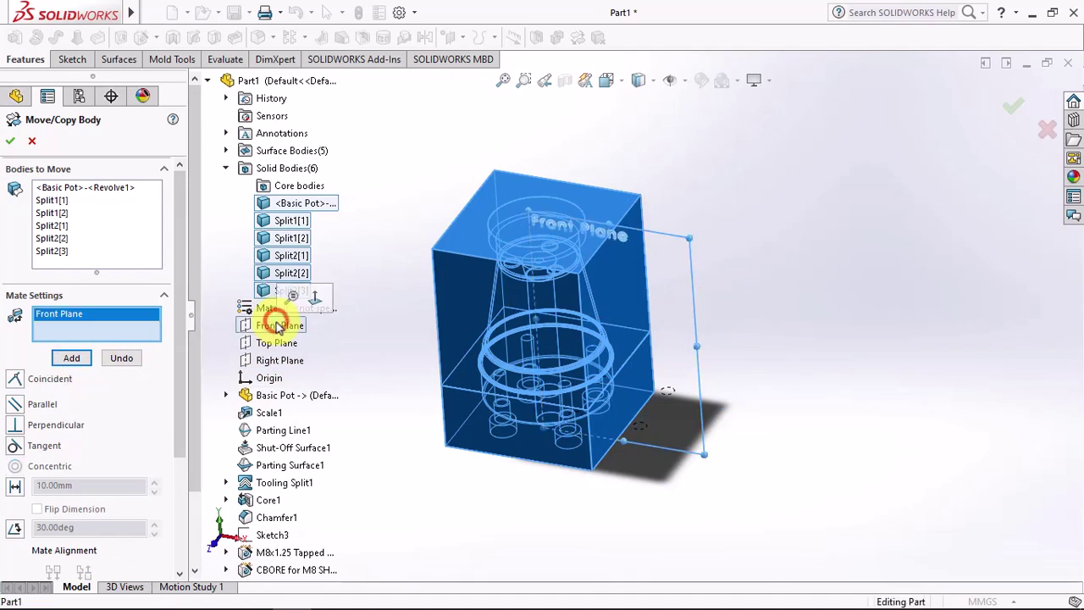
{"action": "left_click", "coordinate": [454, 331]}
{"action": "left_click", "coordinate": [11, 141]}
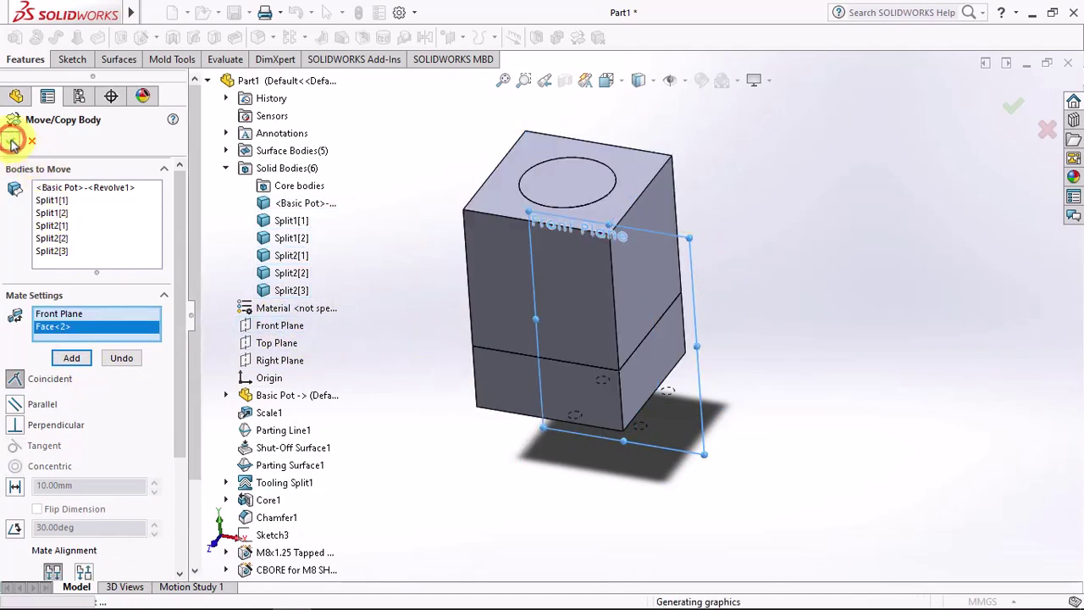
{"action": "middle_click_drag", "start_coordinate": [403, 312], "coordinate": [414, 439]}
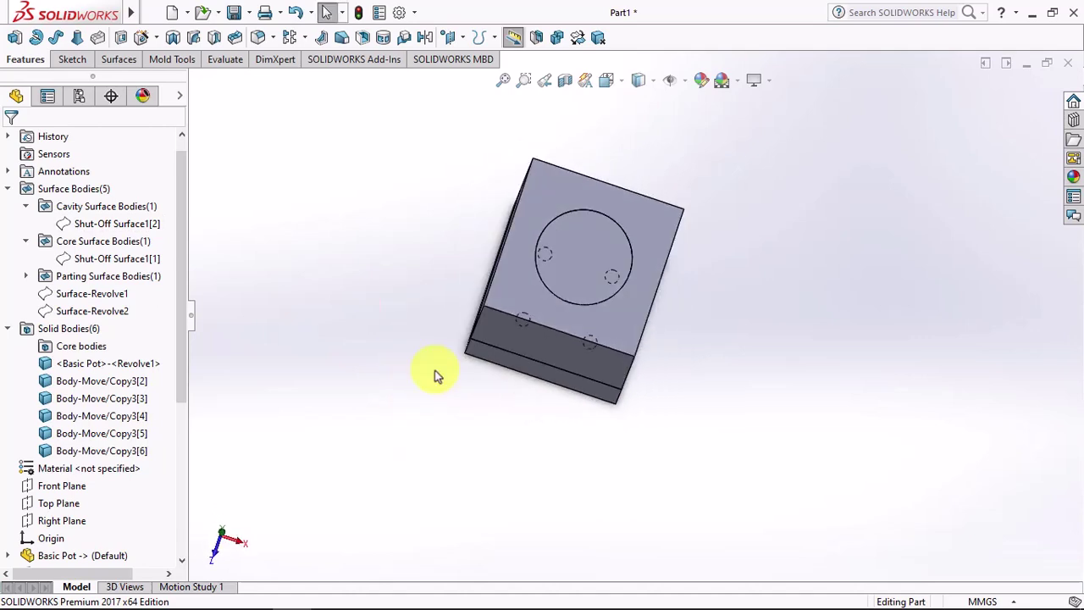
{"action": "key", "text": "ctrl+5"}
{"action": "key", "text": "ctrl+7"}
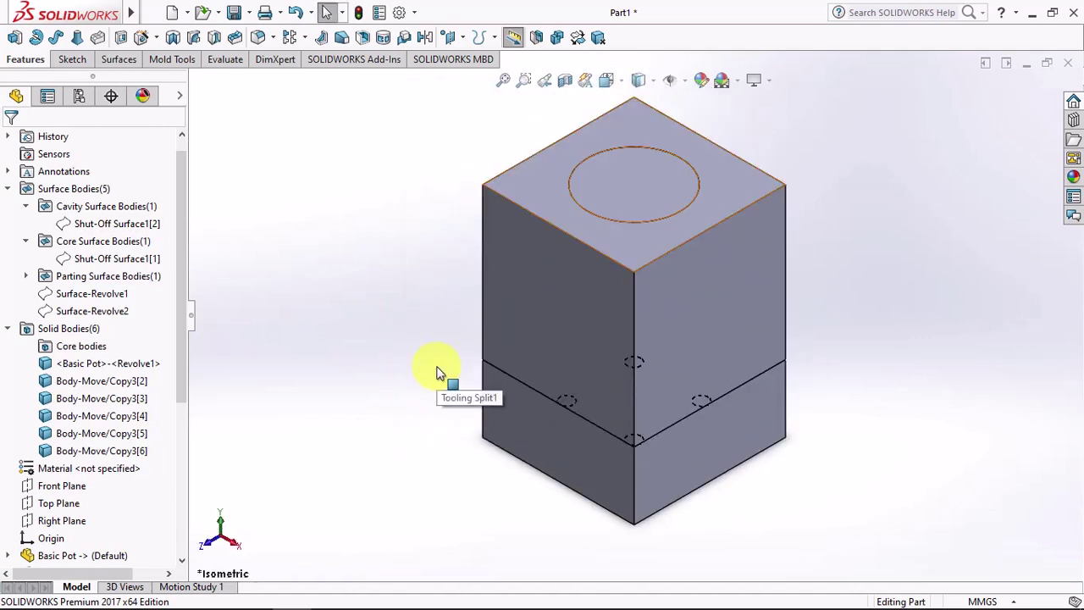
Mirror all bodies, Basic Pot through Body-Move/Copy3[6], about the Right Plane.
{"action": "key", "text": "f"}
{"action": "left_click", "coordinate": [426, 38]}
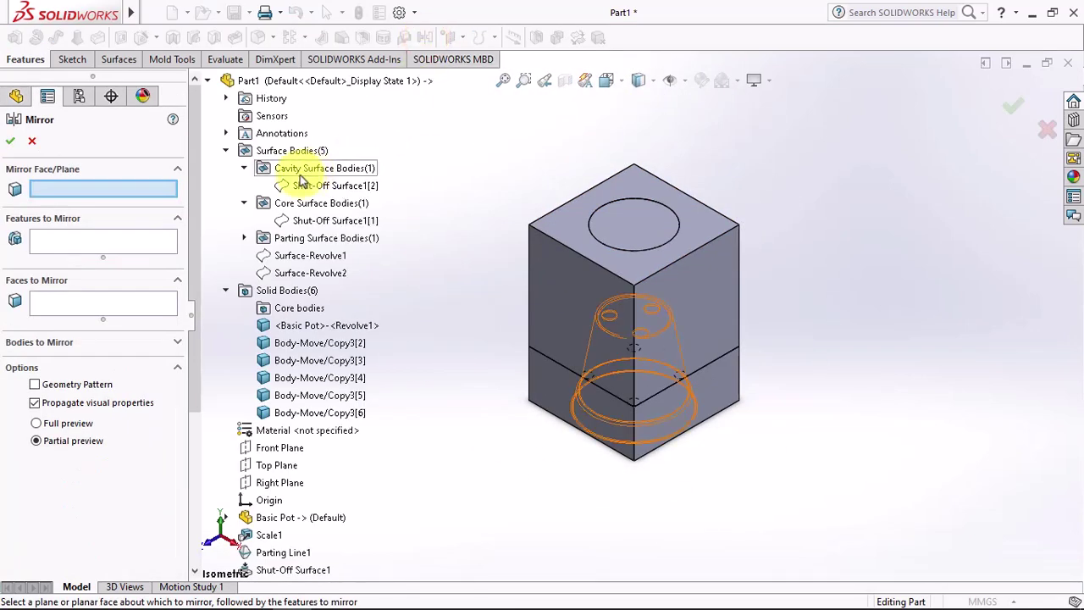
{"action": "left_click", "coordinate": [278, 482]}
{"action": "left_click", "coordinate": [50, 344]}
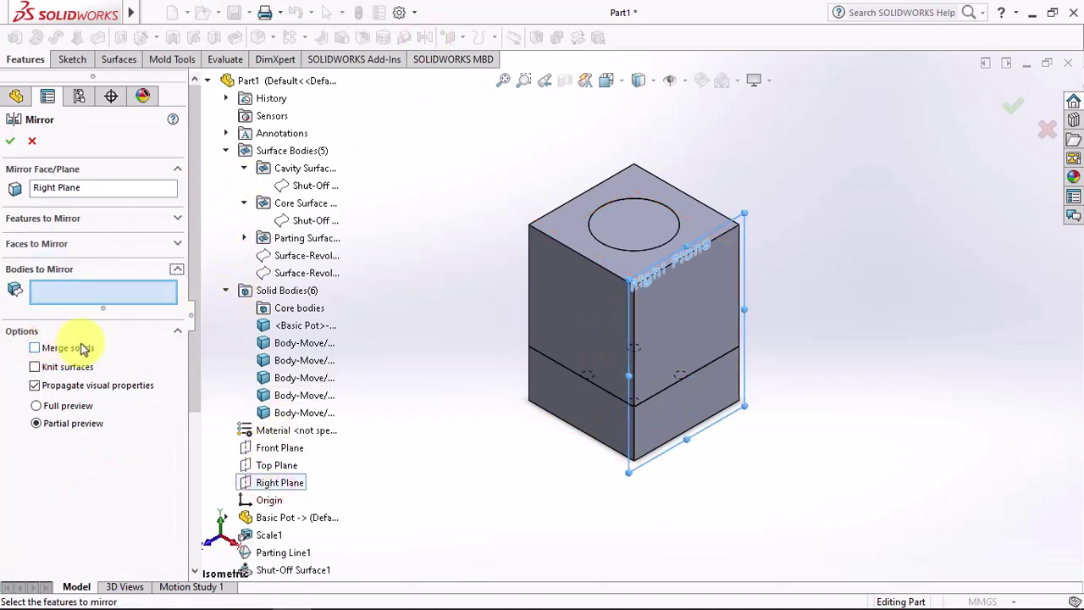
{"action": "left_click", "coordinate": [284, 326]}
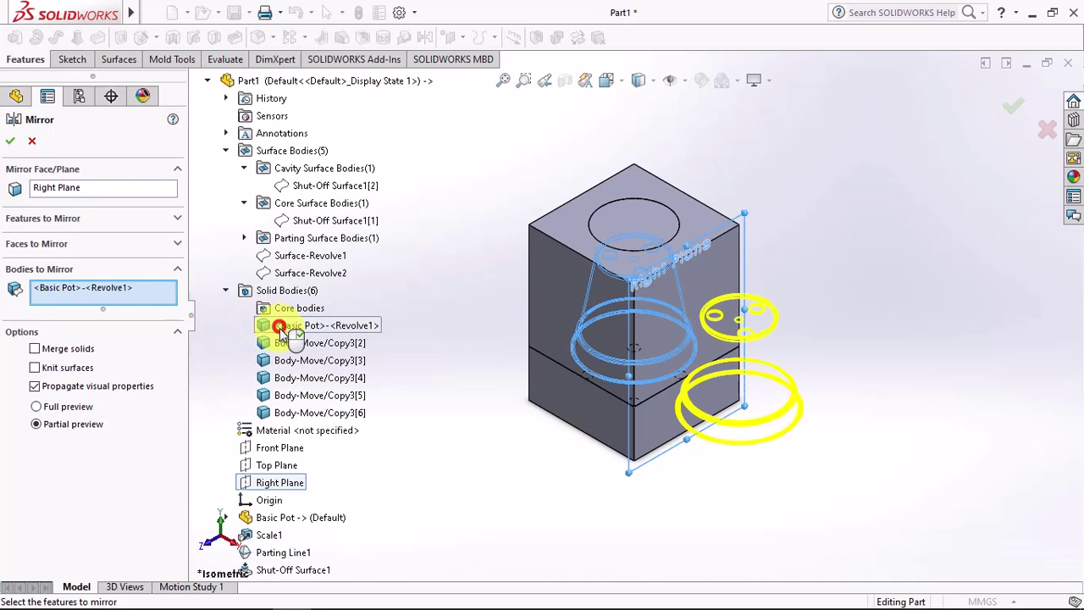
{"action": "left_click", "coordinate": [288, 414]}
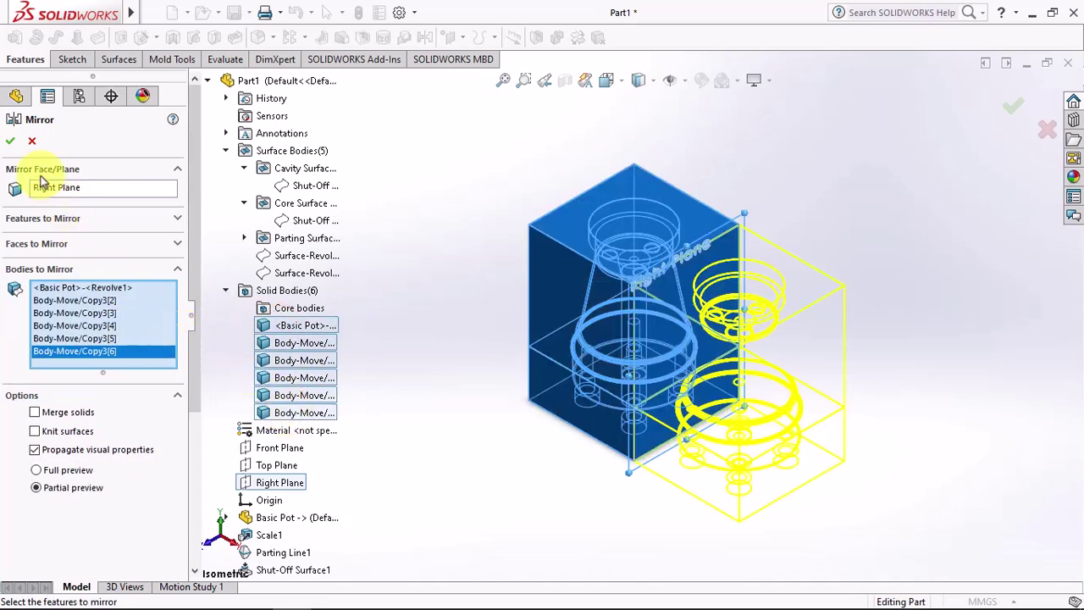
{"action": "left_click", "coordinate": [10, 144]}
{"action": "left_click", "coordinate": [7, 327]}
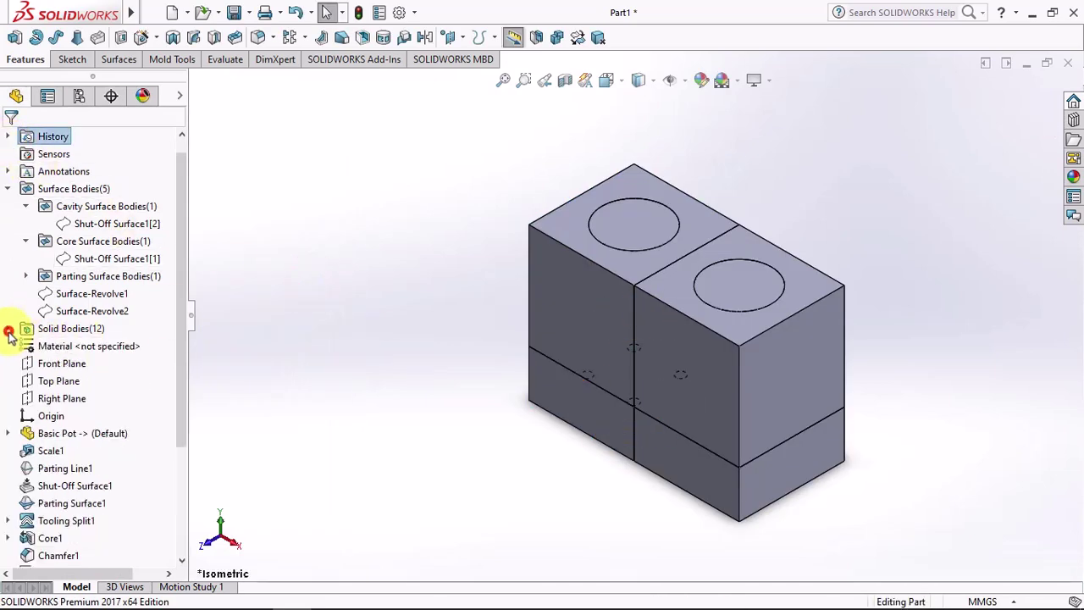
Mirror all bodies, Basic Pot through Mirror1[6], about the Front Plane.
{"action": "left_click", "coordinate": [40, 366]}
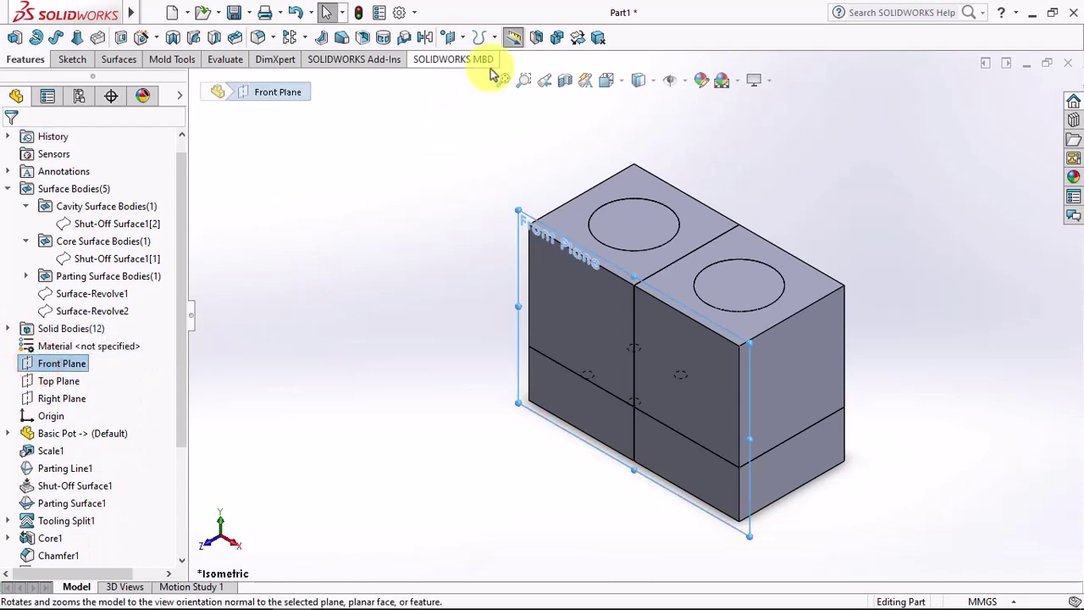
{"action": "left_click", "coordinate": [423, 36]}
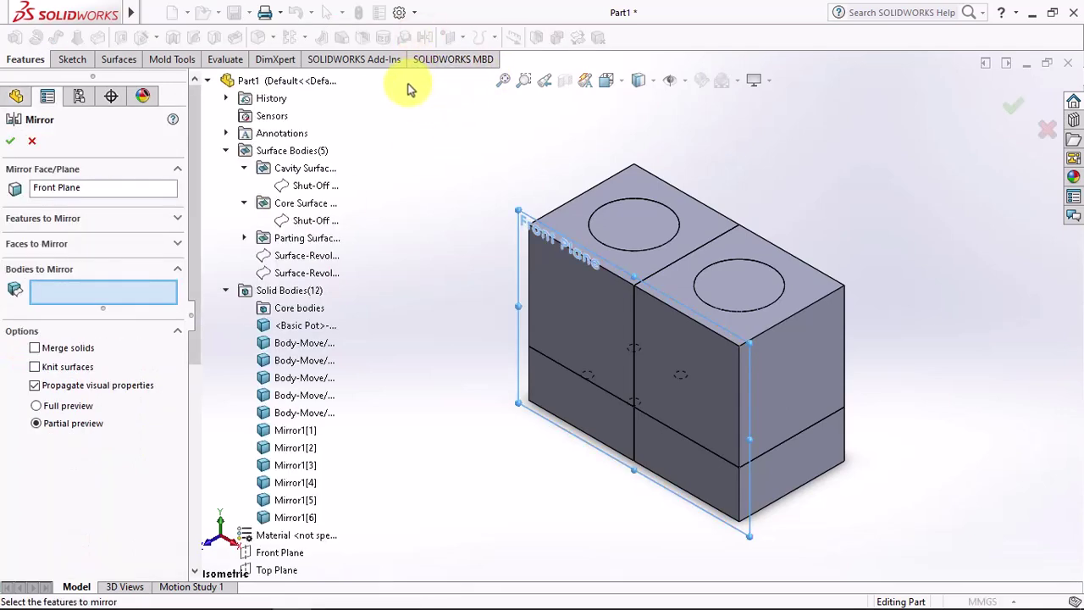
{"action": "left_click", "coordinate": [280, 329]}
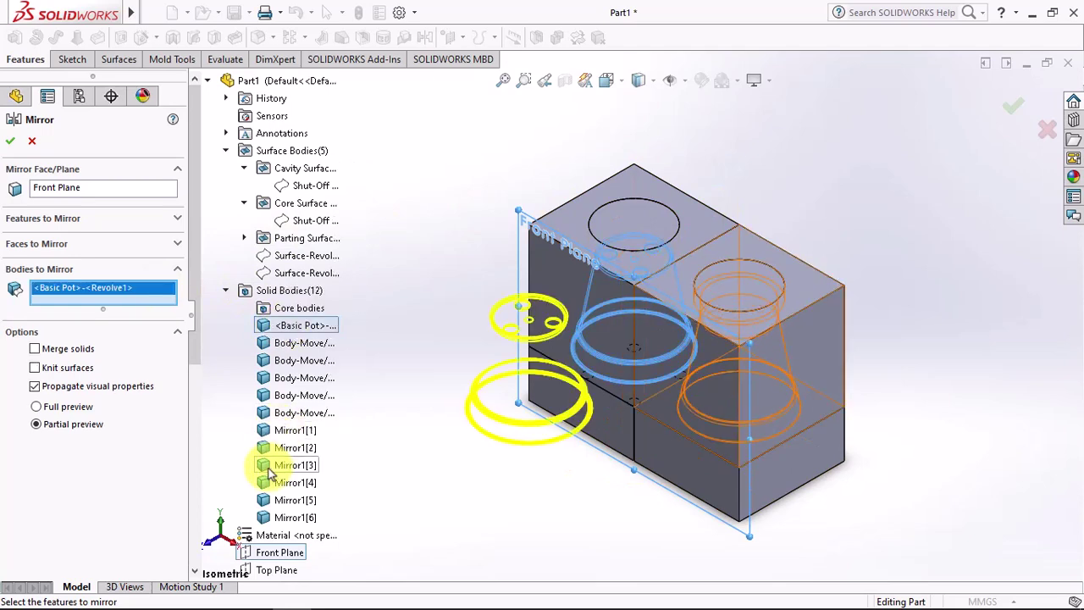
{"action": "left_click", "coordinate": [284, 517], "text": "shift"}
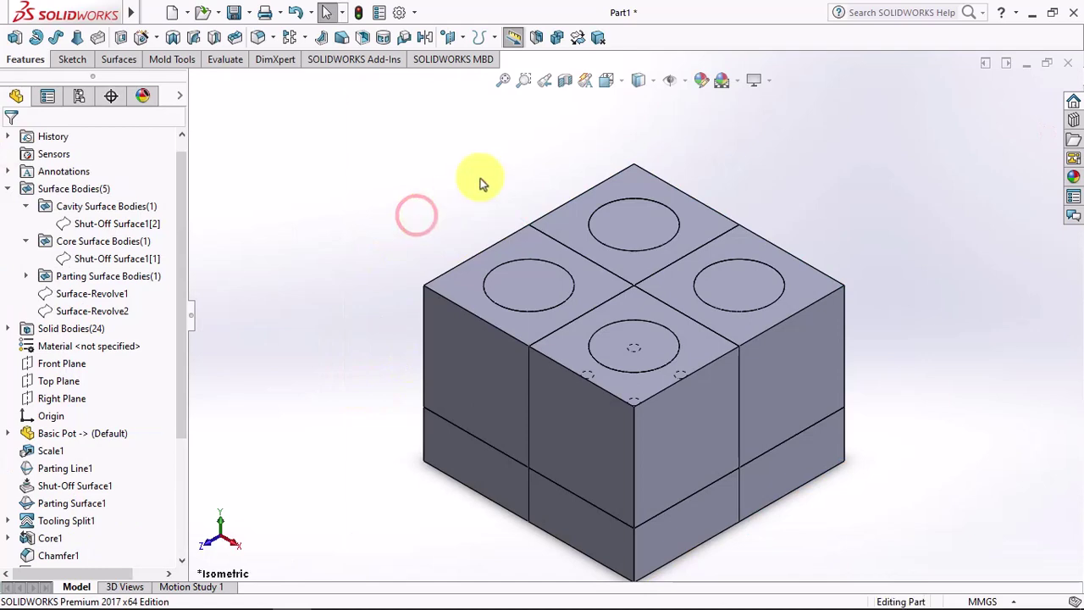
{"action": "left_click", "coordinate": [556, 38]}
Combine the four top cavity plates into a single body as Combine1.
{"action": "left_click", "coordinate": [557, 261]}
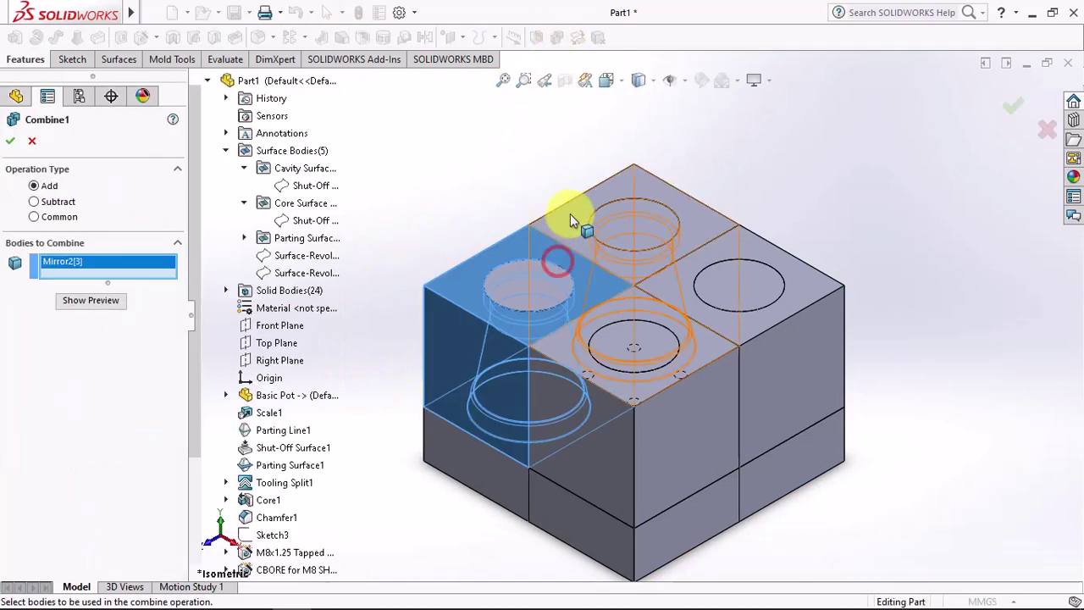
{"action": "left_click", "coordinate": [570, 218]}
{"action": "left_click", "coordinate": [745, 247]}
{"action": "left_click", "coordinate": [706, 338]}
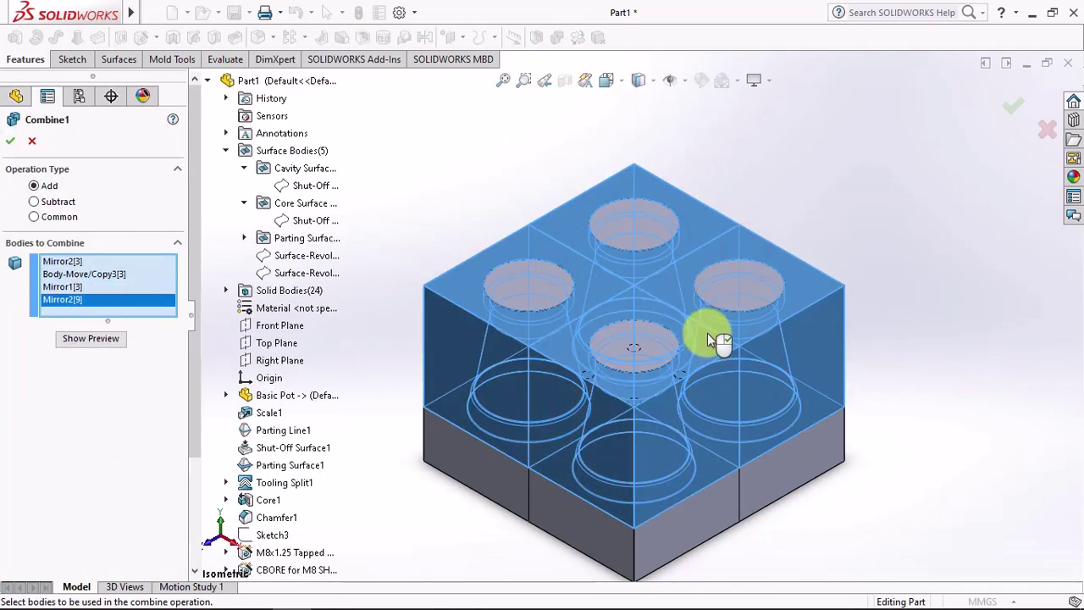
{"action": "left_click", "coordinate": [91, 341]}
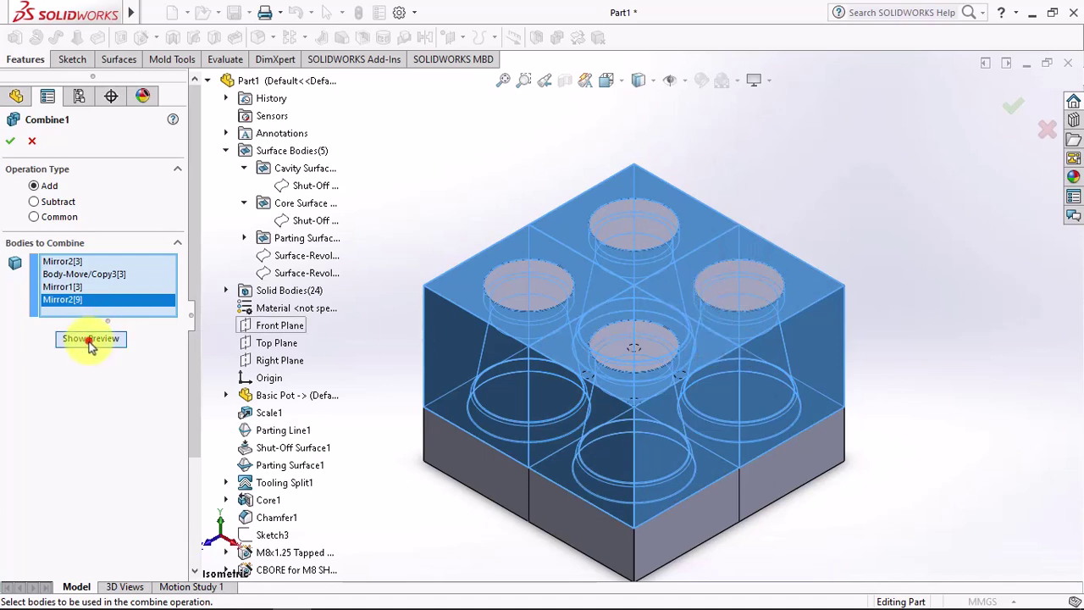
{"action": "left_click", "coordinate": [9, 141]}
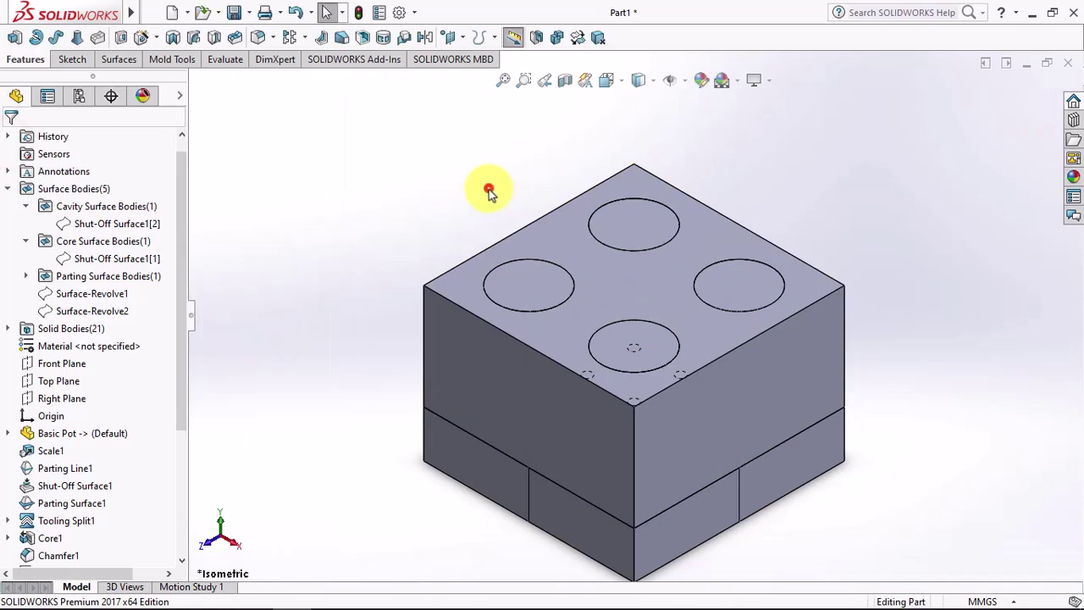
Combine Mirror2[5], Mirror2[11], Mirror1[5] and Body-Move/Copy3[5] into one core plate body.
{"action": "left_click", "coordinate": [557, 37]}
{"action": "left_click", "coordinate": [495, 447]}
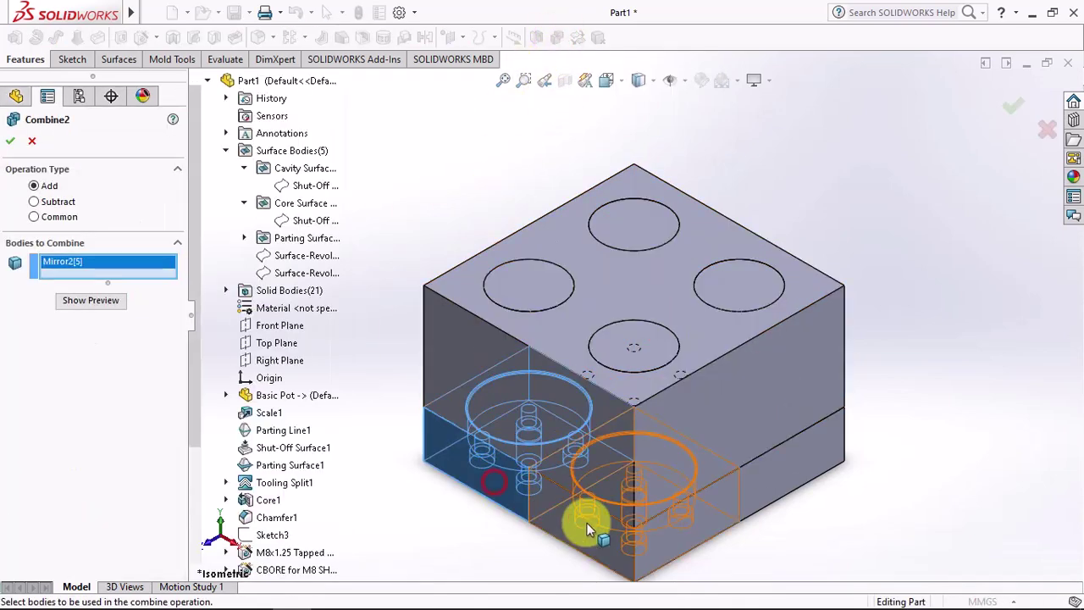
{"action": "left_click", "coordinate": [587, 523]}
{"action": "left_click", "coordinate": [772, 471]}
{"action": "middle_click_drag", "start_coordinate": [772, 472], "coordinate": [590, 424]}
{"action": "left_click", "coordinate": [810, 350]}
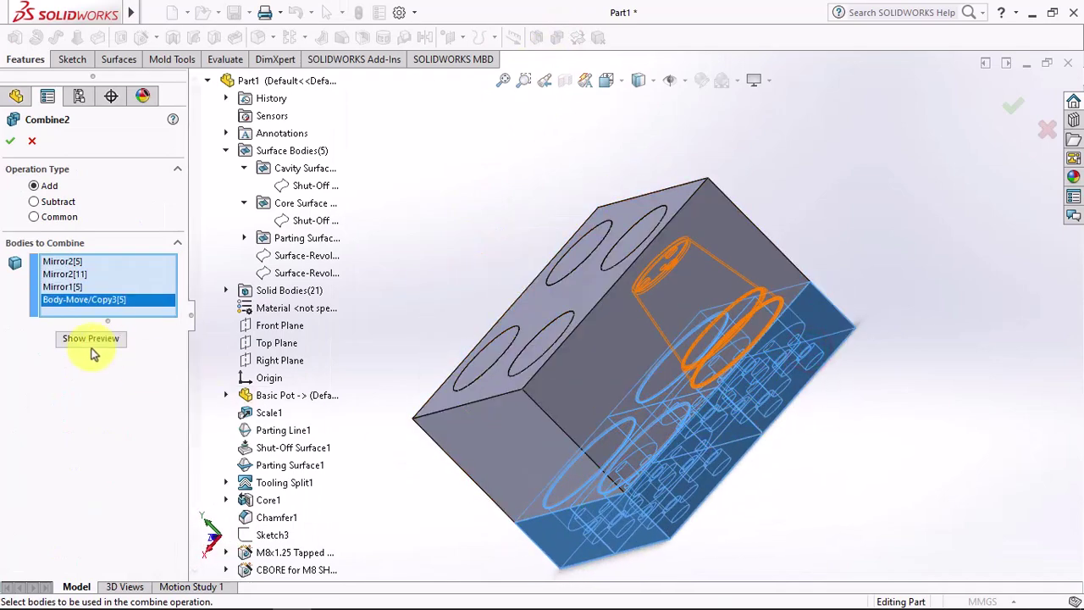
{"action": "left_click", "coordinate": [87, 340]}
{"action": "left_click", "coordinate": [10, 142]}
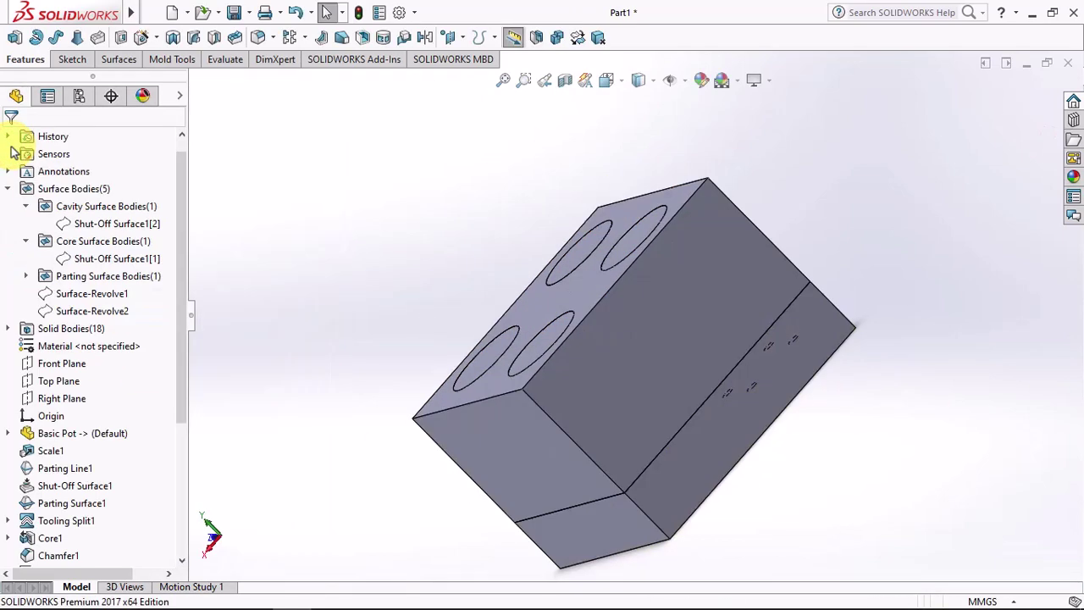
Measure the block's top front edge, confirming it is 180 mm long.
{"action": "key", "text": "ctrl+7"}
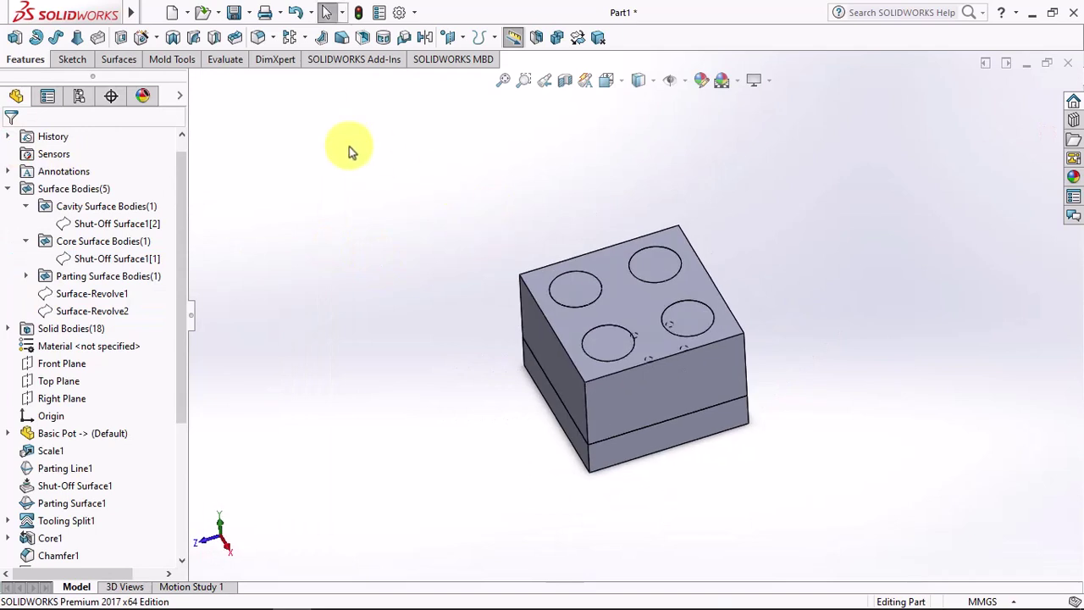
{"action": "left_click", "coordinate": [224, 59]}
{"action": "left_click", "coordinate": [48, 38]}
{"action": "left_click", "coordinate": [610, 377]}
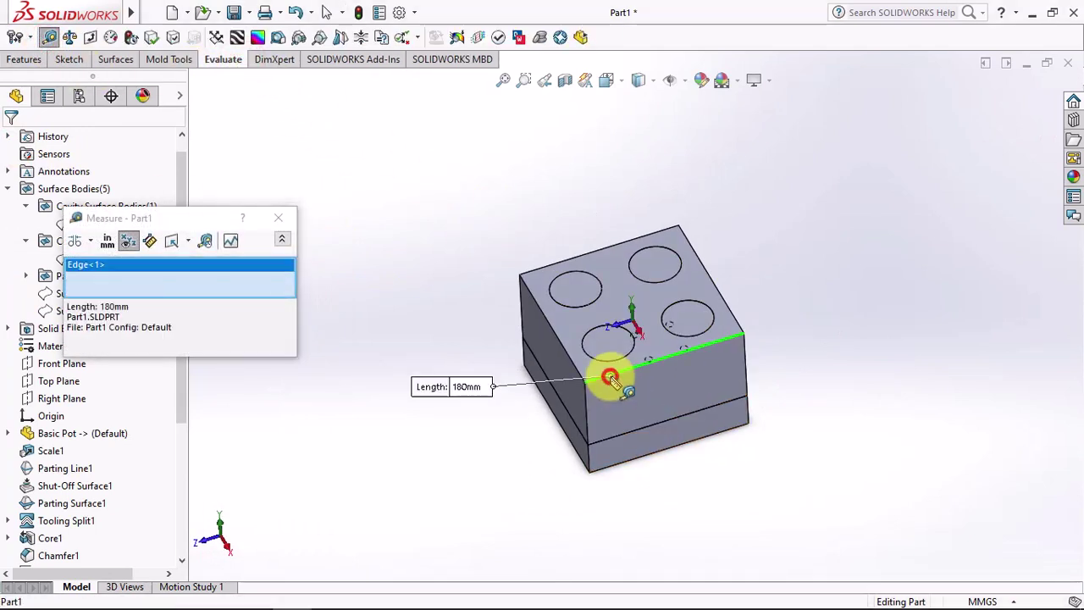
{"action": "key", "text": "Escape"}
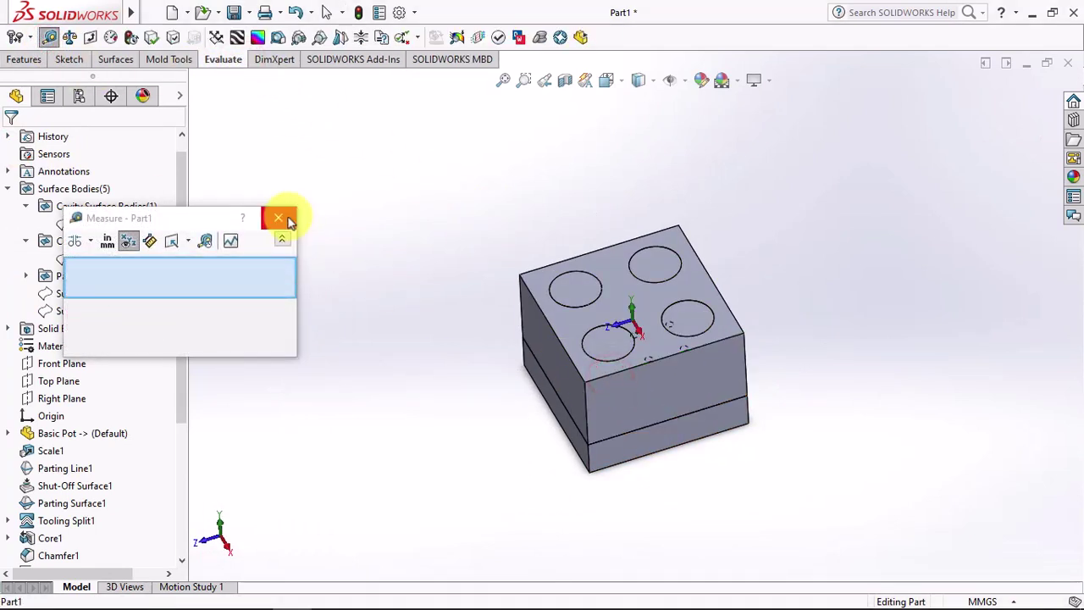
{"action": "left_click", "coordinate": [288, 218]}
Push all eight outer side faces of the combined plates outward 25 mm with Move Face.
{"action": "left_click", "coordinate": [170, 59]}
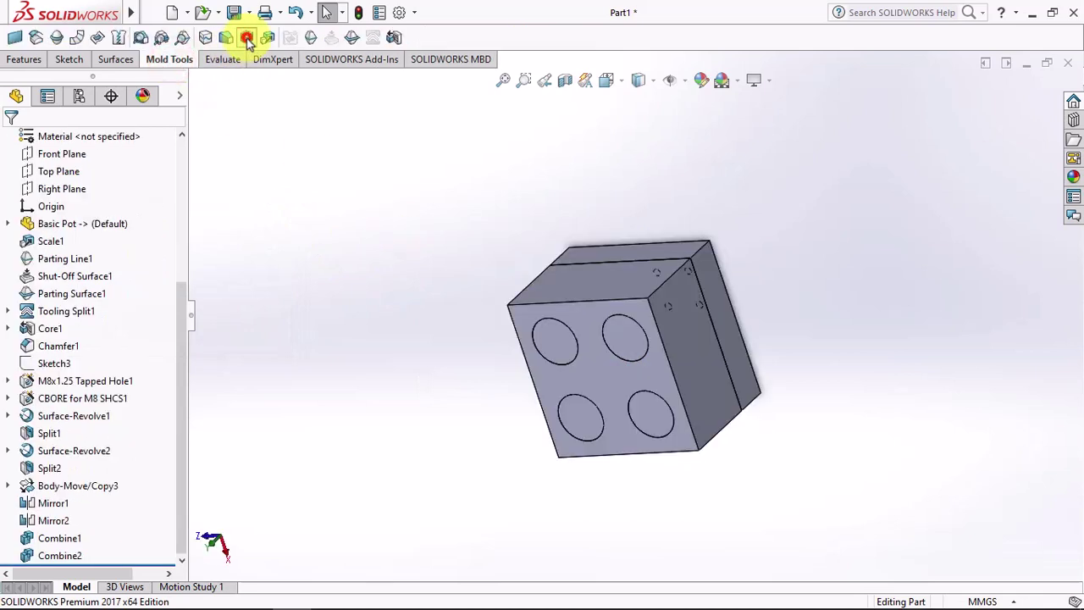
{"action": "left_click", "coordinate": [245, 38]}
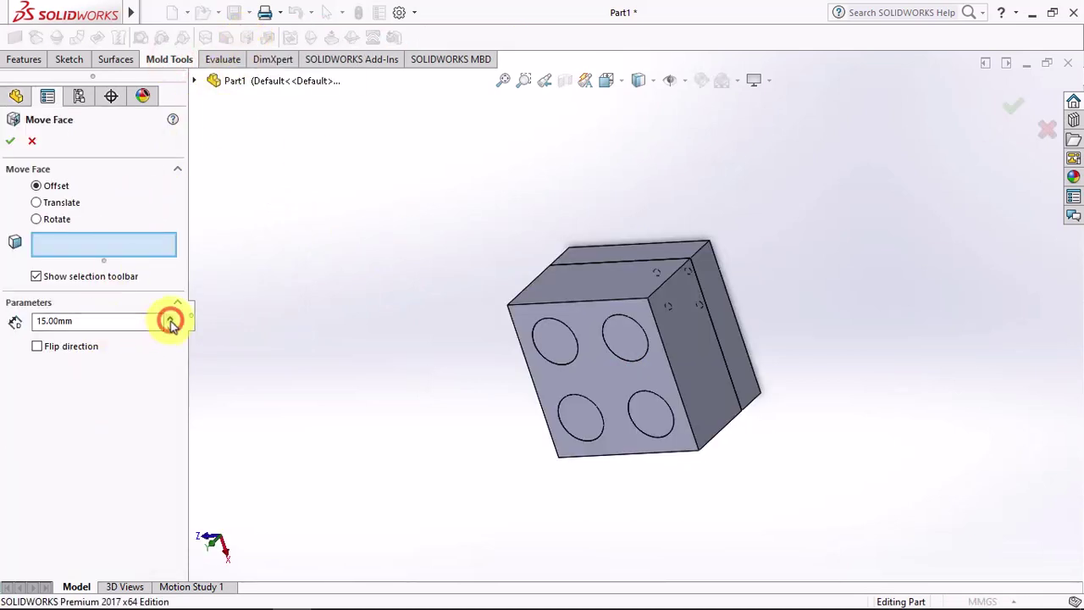
{"action": "middle_click_drag", "start_coordinate": [792, 451], "coordinate": [668, 377]}
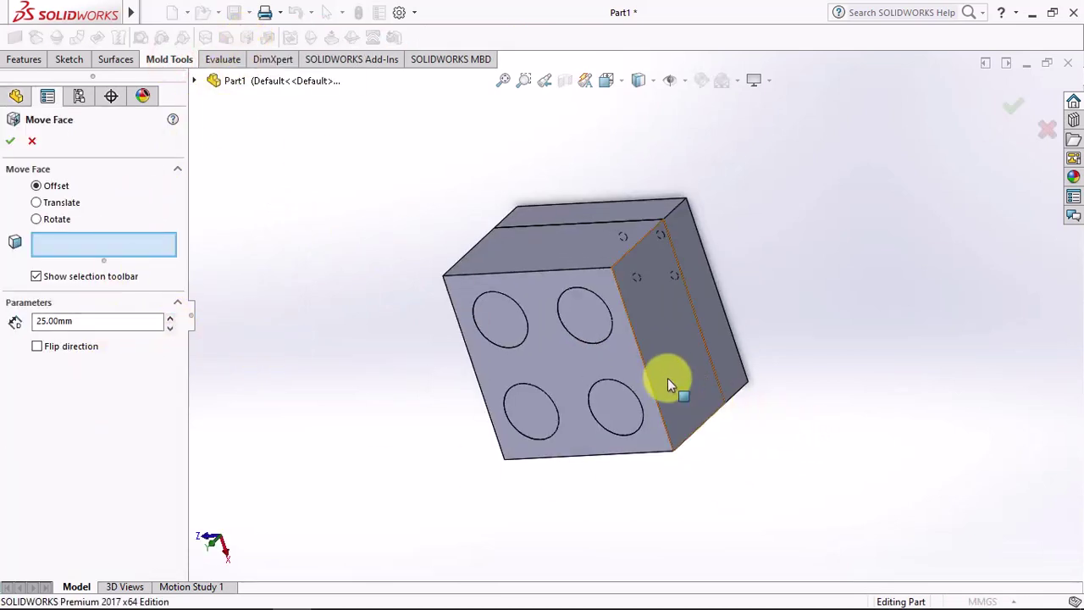
{"action": "left_click", "coordinate": [667, 378]}
{"action": "left_click", "coordinate": [661, 209]}
{"action": "left_click", "coordinate": [660, 209]}
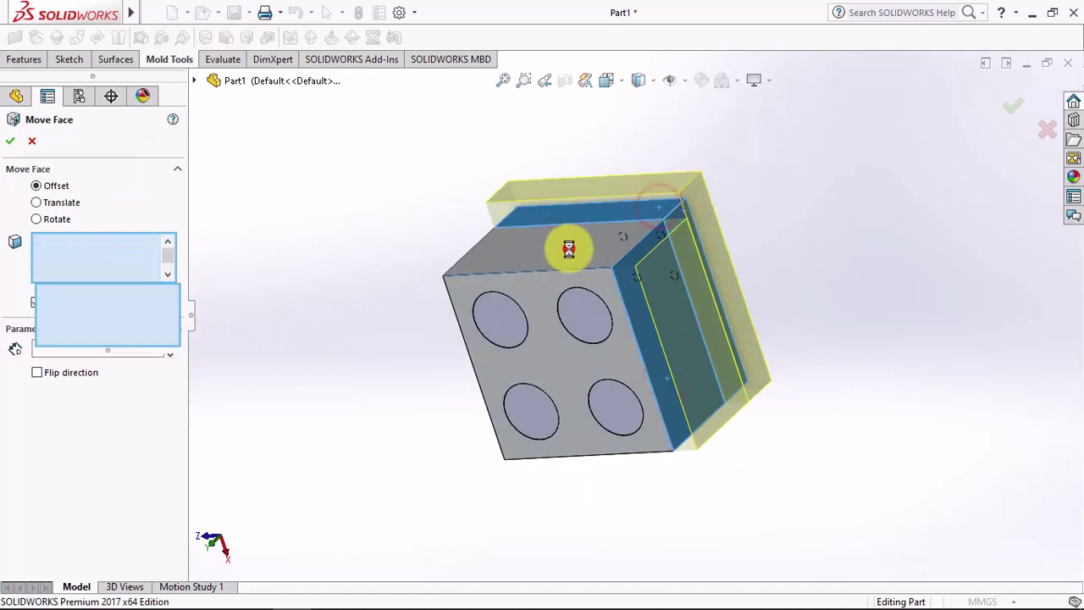
{"action": "left_click", "coordinate": [573, 249]}
{"action": "middle_click_drag", "start_coordinate": [574, 249], "coordinate": [685, 89]}
{"action": "left_click", "coordinate": [581, 380]}
{"action": "left_click", "coordinate": [542, 360]}
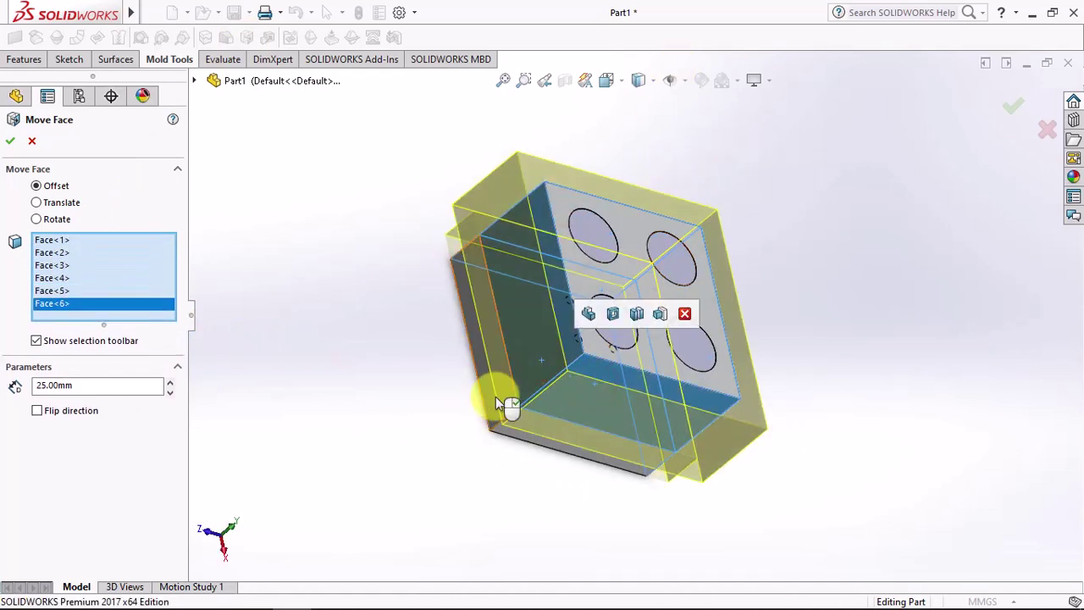
{"action": "left_click", "coordinate": [525, 439]}
{"action": "mouse_move", "coordinate": [525, 438]}
{"action": "middle_mouse_down"}
{"action": "mouse_move", "coordinate": [534, 361]}
{"action": "mouse_move", "coordinate": [587, 238]}
{"action": "middle_mouse_up"}
{"action": "left_click", "coordinate": [534, 361]}
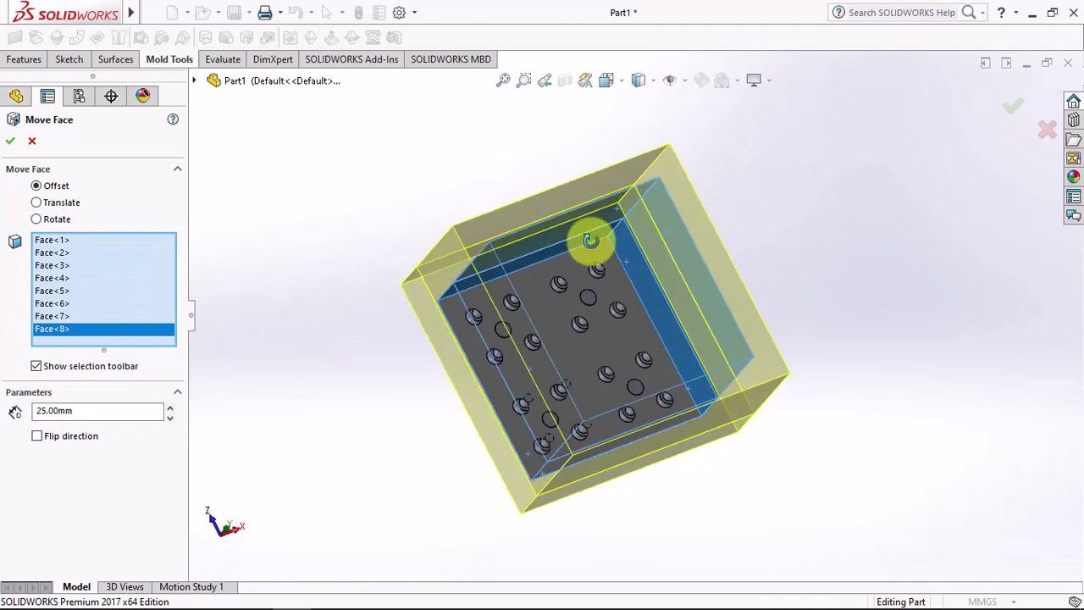
{"action": "right_click", "coordinate": [593, 243]}
{"action": "left_click", "coordinate": [639, 356]}
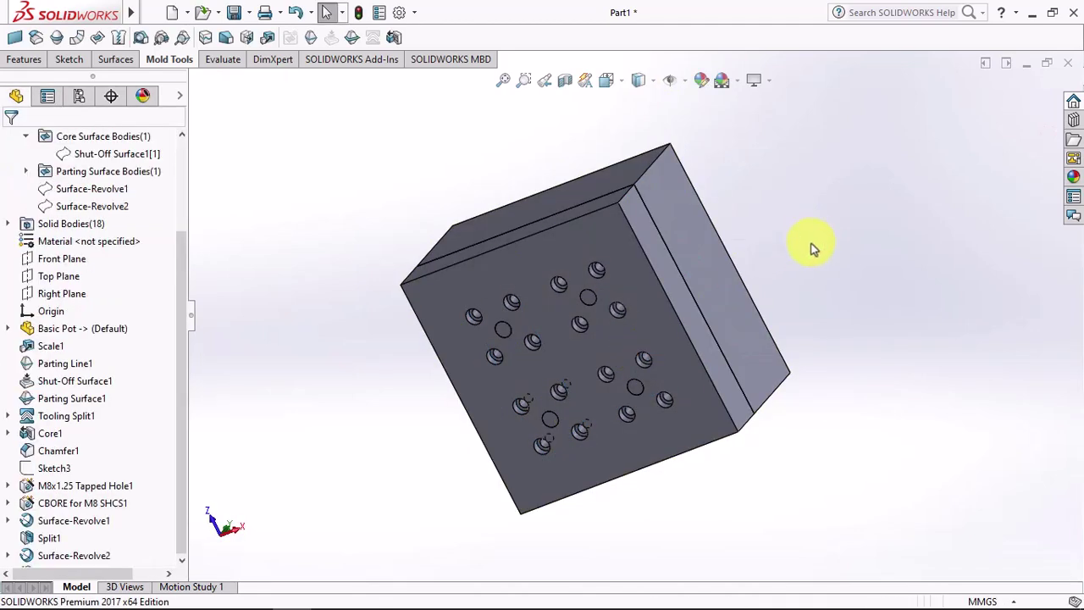
{"action": "left_click", "coordinate": [636, 249]}
Sketch a rectangle offset 23 mm inward from the front face outline.
{"action": "left_click", "coordinate": [649, 194]}
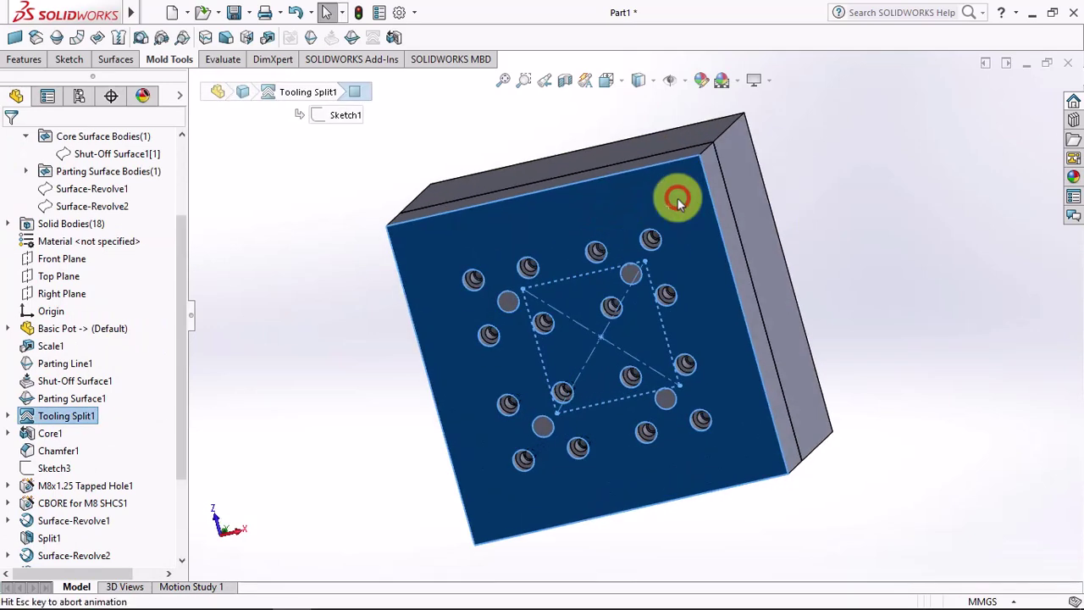
{"action": "left_click", "coordinate": [451, 37]}
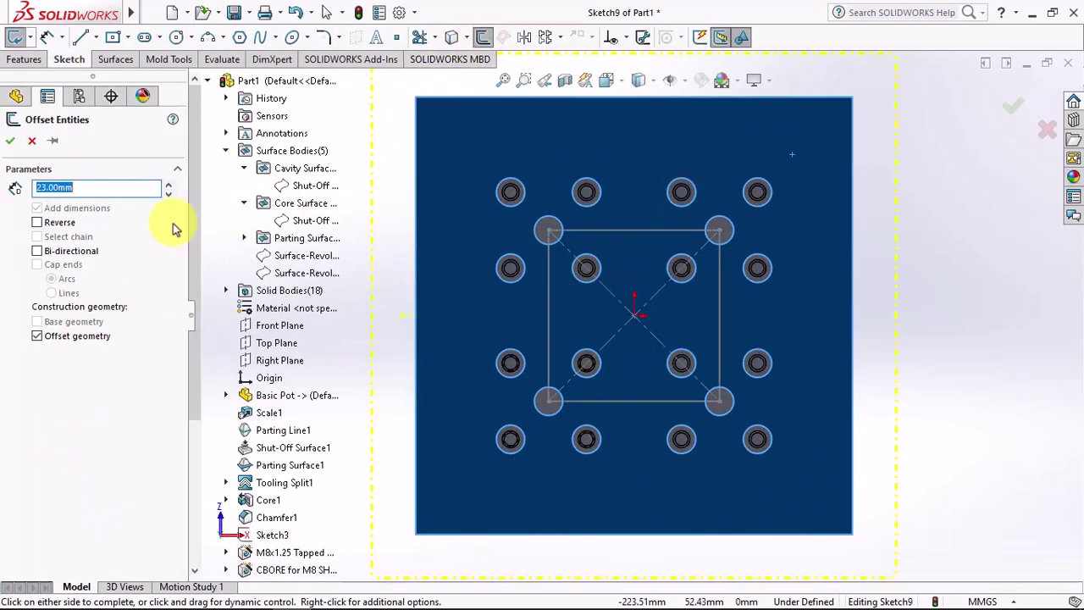
{"action": "left_click", "coordinate": [10, 139]}
{"action": "left_click", "coordinate": [1019, 110]}
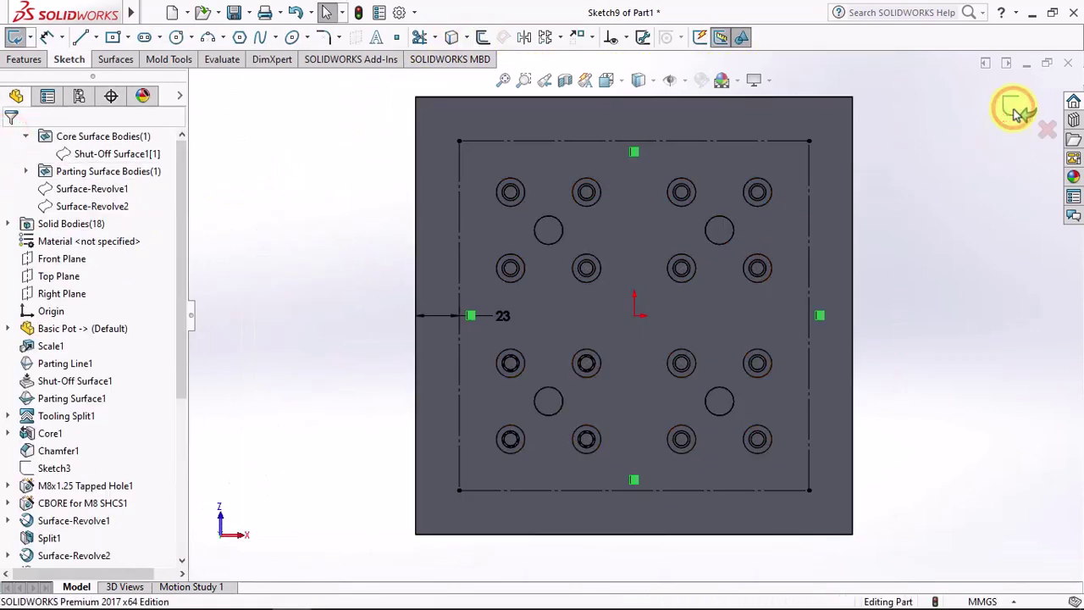
Start a legacy Hole Wizard hole of type C-Bored Drilled.
{"action": "left_click", "coordinate": [24, 59]}
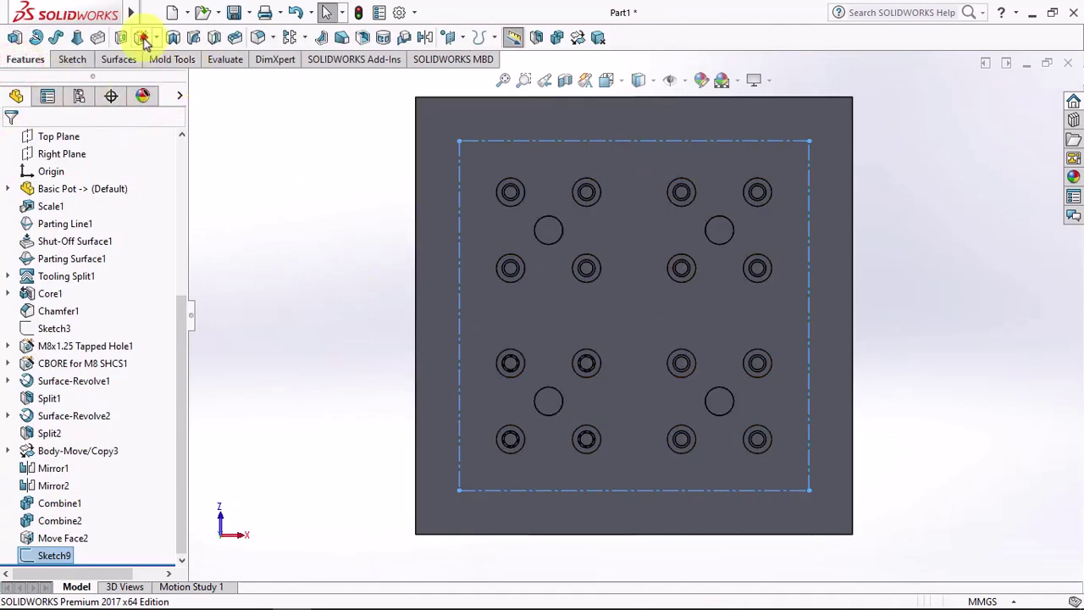
{"action": "left_click", "coordinate": [142, 37]}
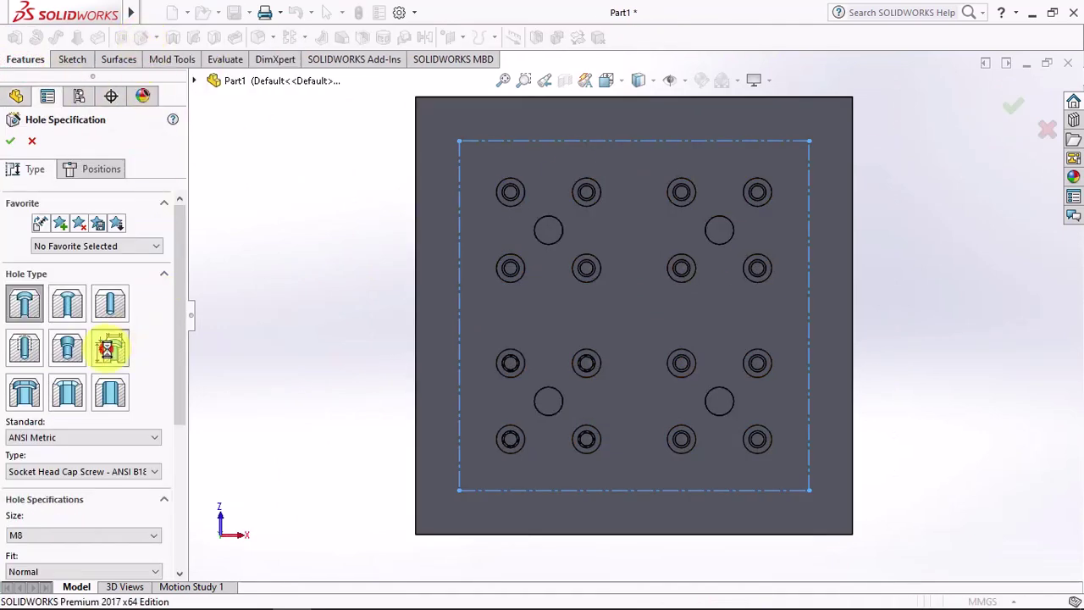
{"action": "left_click", "coordinate": [111, 348]}
{"action": "left_click", "coordinate": [127, 368]}
{"action": "left_click", "coordinate": [94, 392]}
{"action": "left_click_drag", "start_coordinate": [177, 383], "coordinate": [179, 454]}
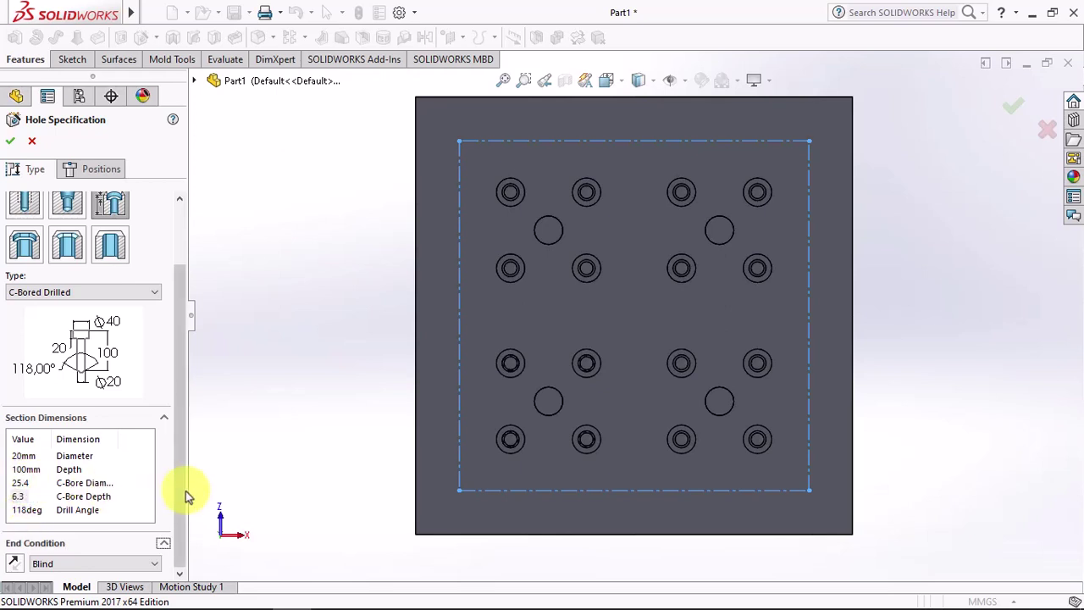
Set the counterbored hole's end condition to Through All.
{"action": "left_click", "coordinate": [89, 563]}
{"action": "left_click", "coordinate": [85, 509]}
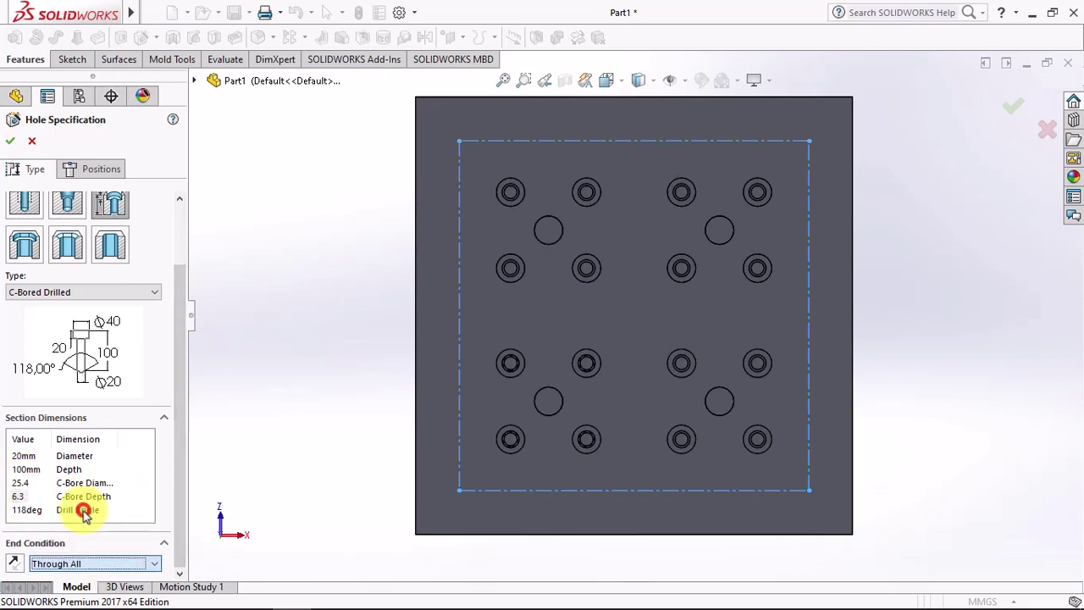
{"action": "middle_click_drag", "start_coordinate": [280, 331], "coordinate": [313, 416]}
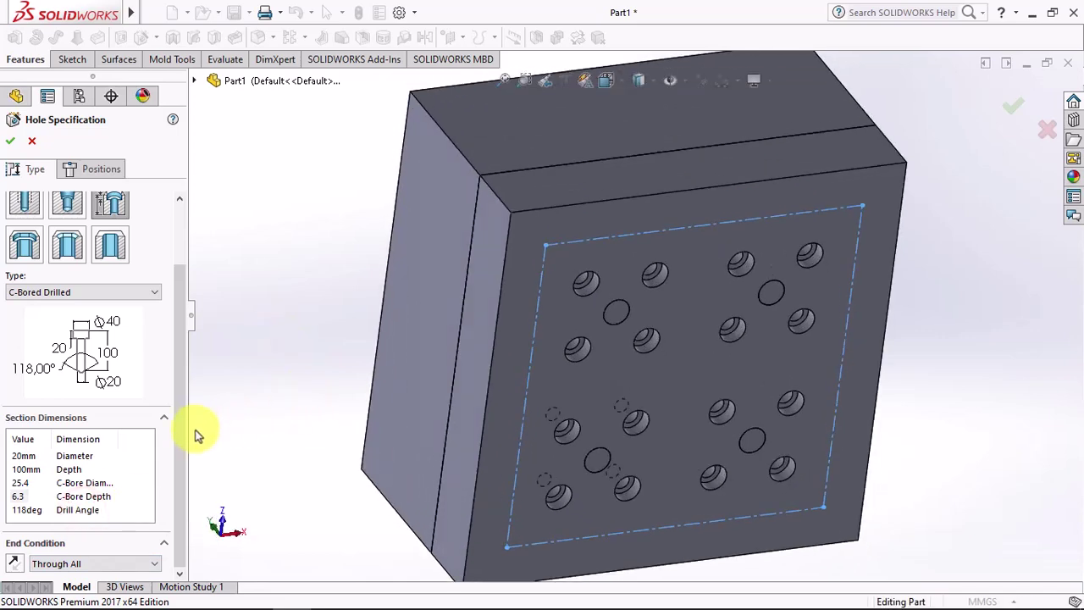
{"action": "scroll", "coordinate": [173, 474], "scroll_direction": "up", "scroll_amount": 3}
{"action": "scroll", "coordinate": [181, 467], "scroll_direction": "down", "scroll_amount": 3}
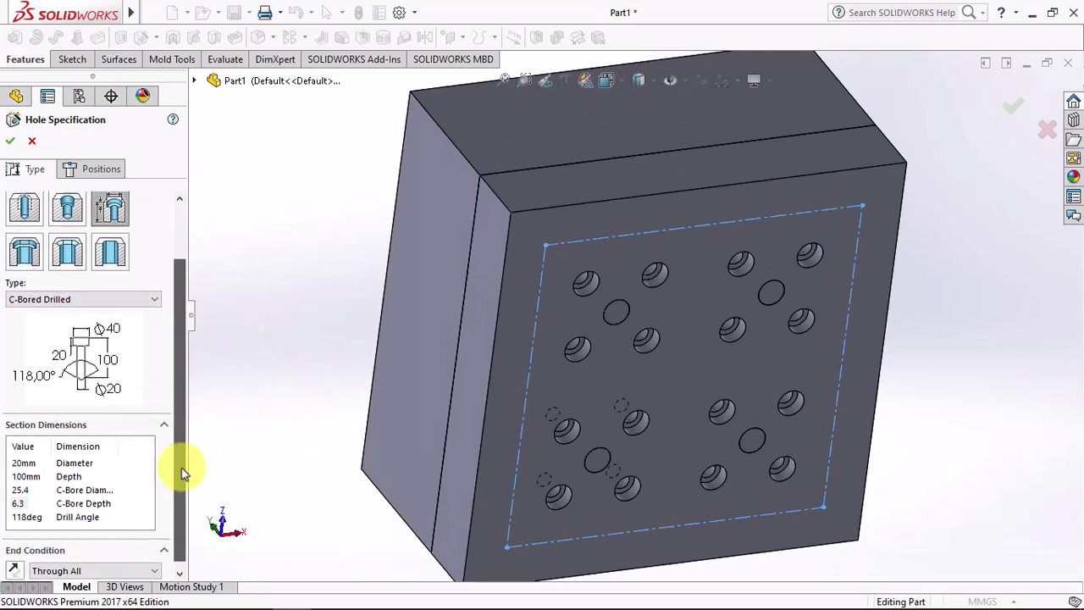
{"action": "left_click", "coordinate": [116, 565]}
{"action": "left_click", "coordinate": [108, 493]}
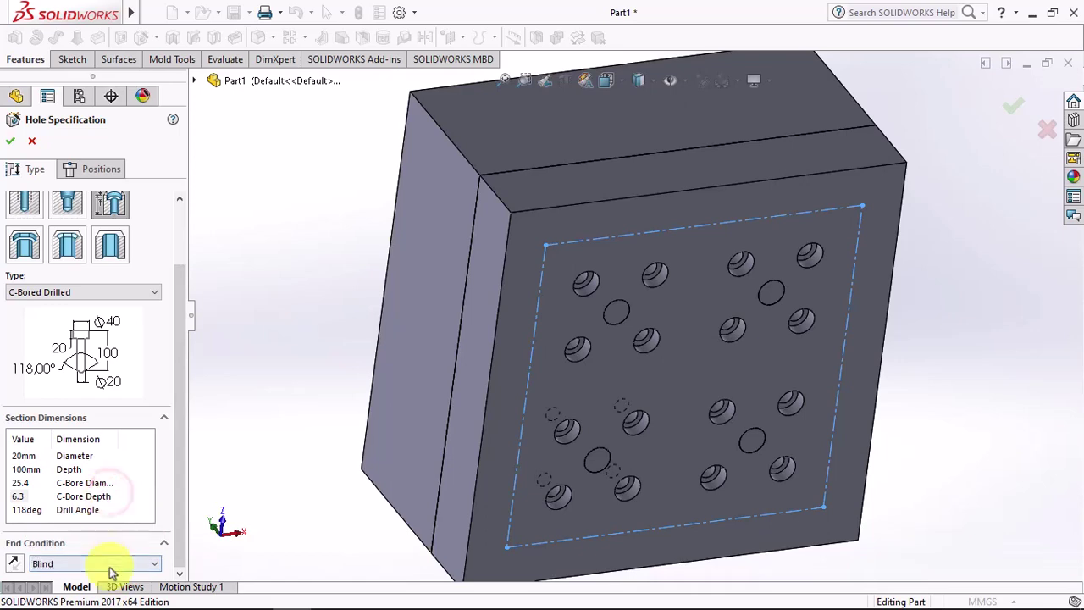
{"action": "left_click", "coordinate": [110, 566]}
{"action": "left_click", "coordinate": [116, 508]}
{"action": "left_click", "coordinate": [94, 169]}
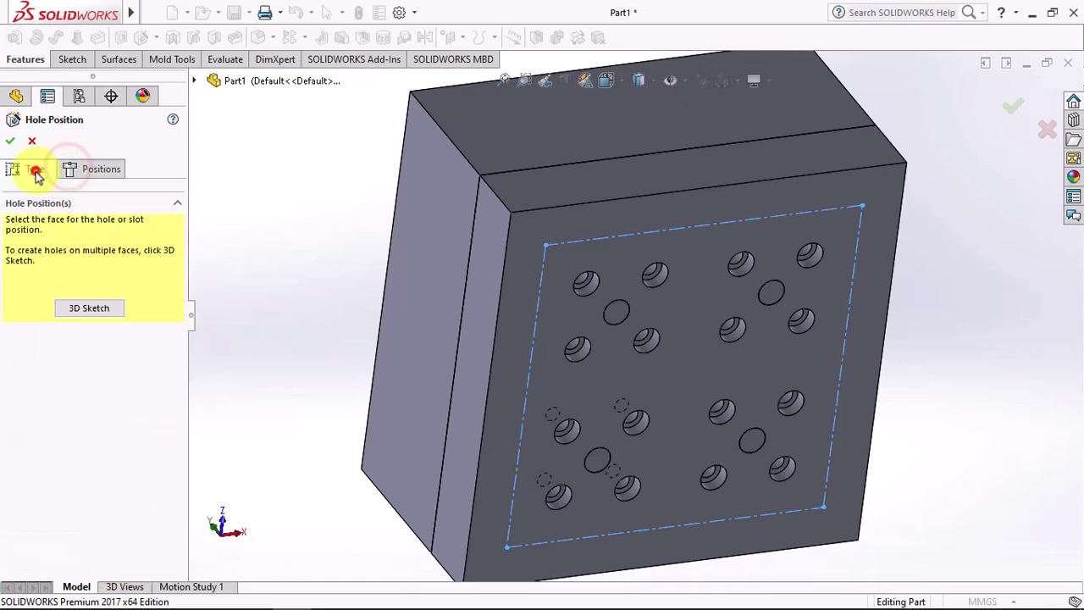
{"action": "left_click", "coordinate": [34, 169]}
{"action": "left_click_drag", "start_coordinate": [181, 457], "coordinate": [186, 597]}
Limit the holes to the two mold plate bodies.
{"action": "left_click", "coordinate": [65, 565]}
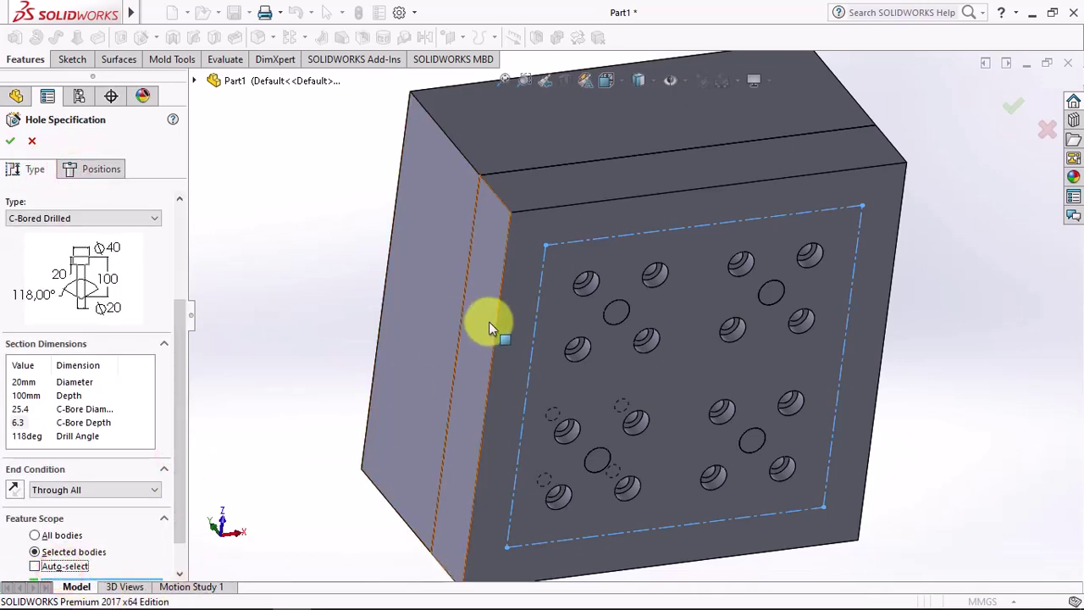
{"action": "left_click", "coordinate": [519, 364]}
{"action": "left_click", "coordinate": [412, 324]}
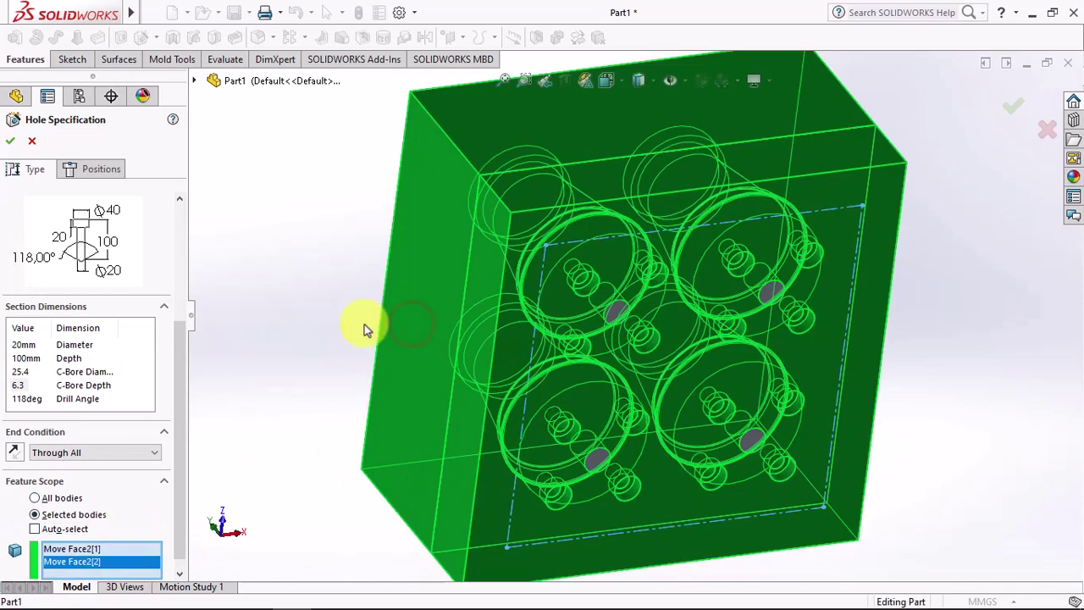
{"action": "left_click", "coordinate": [100, 169]}
Place four holes at the corners of the 23 mm inset rectangle.
{"action": "left_click", "coordinate": [98, 307]}
{"action": "left_click", "coordinate": [544, 245]}
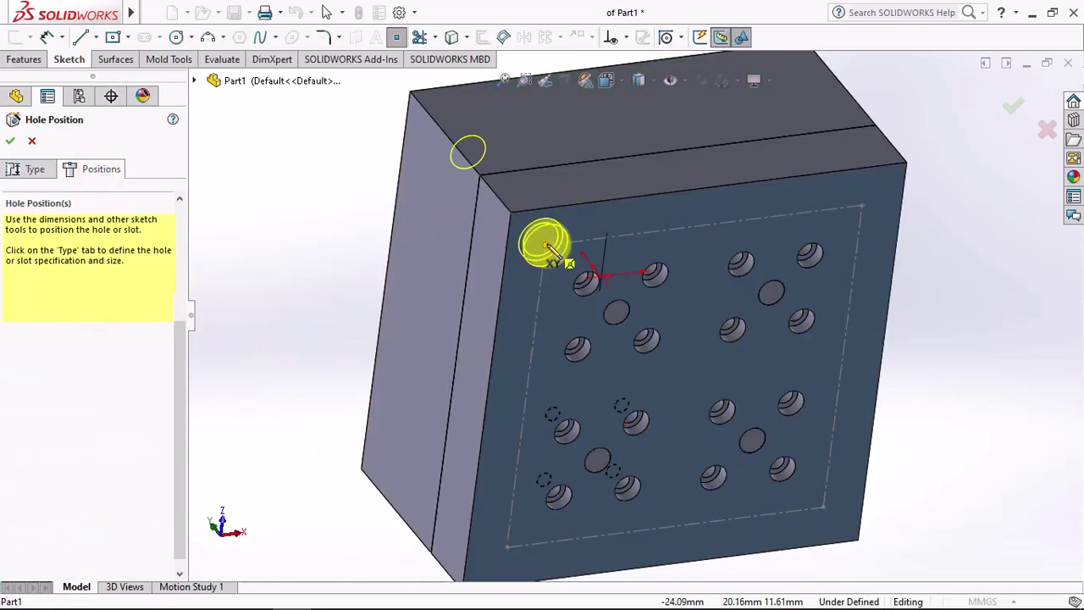
{"action": "left_click", "coordinate": [861, 204]}
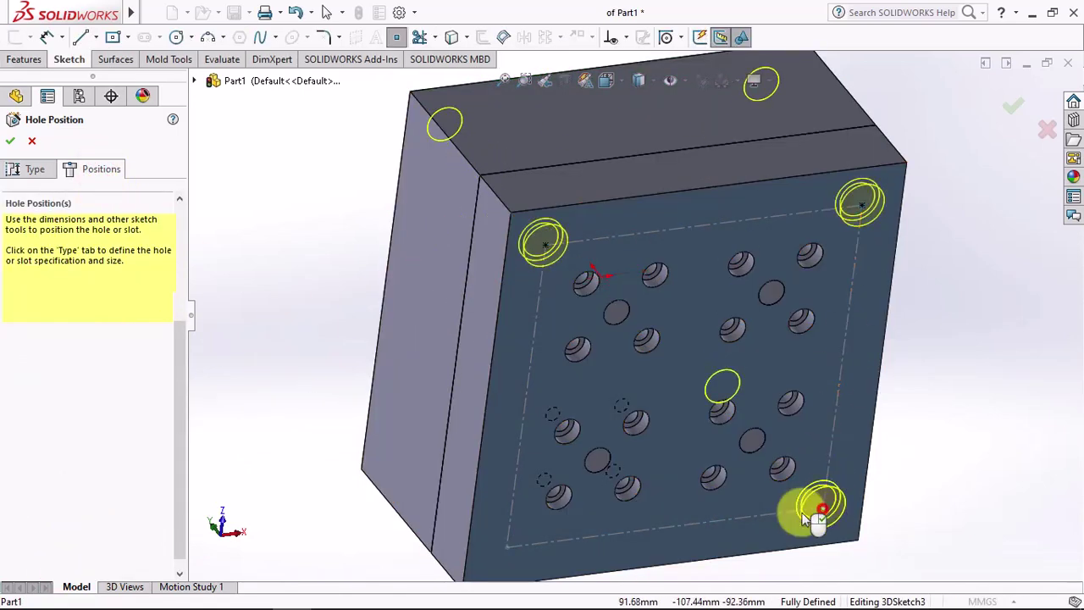
{"action": "left_click", "coordinate": [822, 507]}
{"action": "left_click", "coordinate": [507, 552]}
{"action": "key", "text": "Return"}
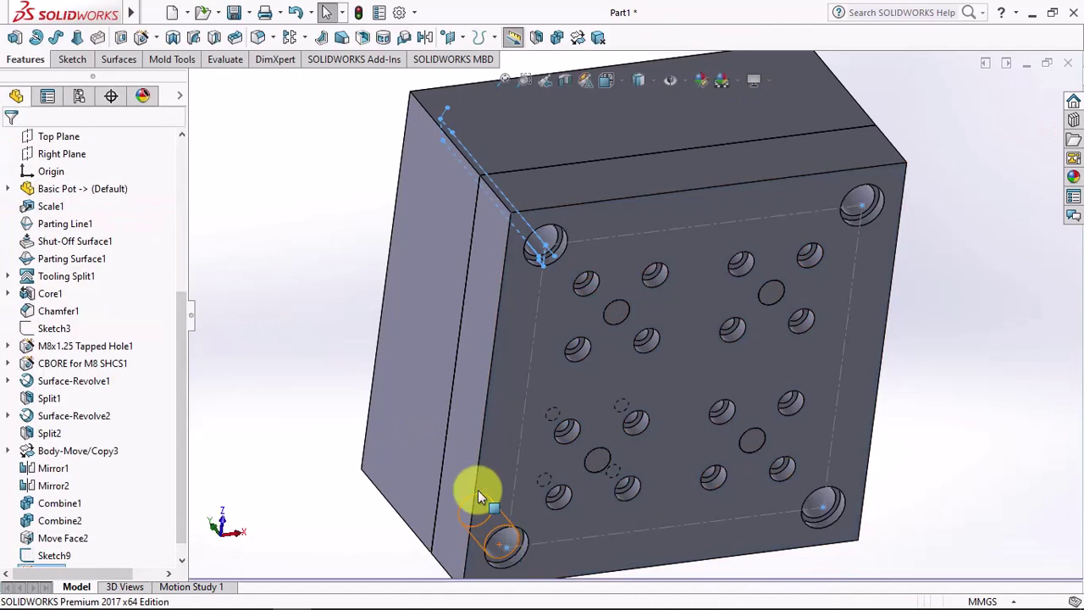
{"action": "mouse_move", "coordinate": [350, 361]}
{"action": "middle_mouse_down"}
{"action": "mouse_move", "coordinate": [346, 315]}
{"action": "mouse_move", "coordinate": [364, 326]}
{"action": "middle_mouse_up"}
Hide the front plate and set a C-Bored Drilled hole: 22 mm through, 30 mm counterbore 52 mm deep.
{"action": "left_click", "coordinate": [588, 315]}
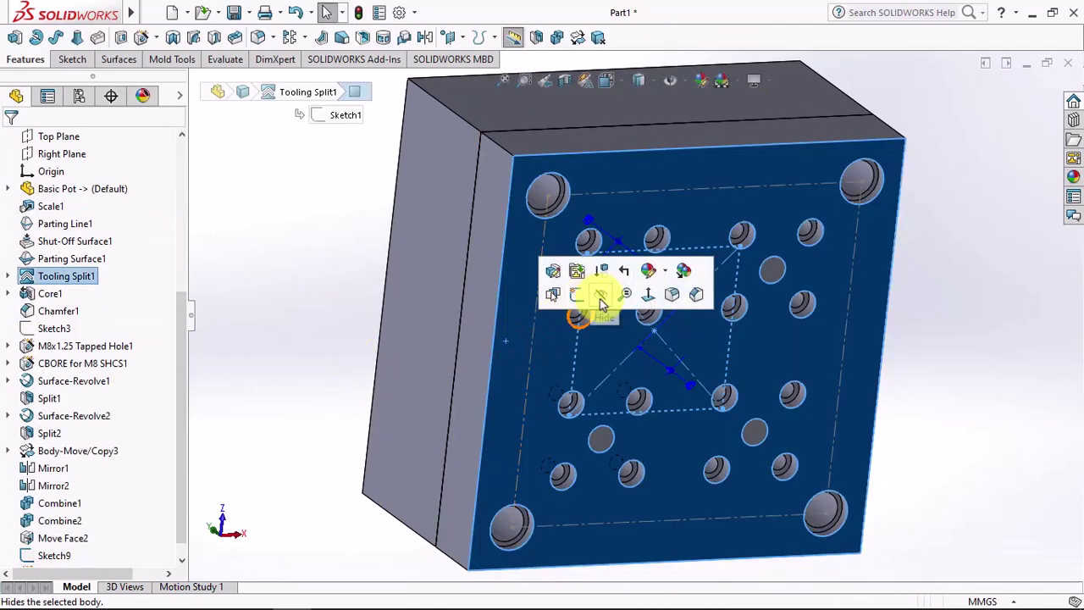
{"action": "left_click", "coordinate": [602, 300]}
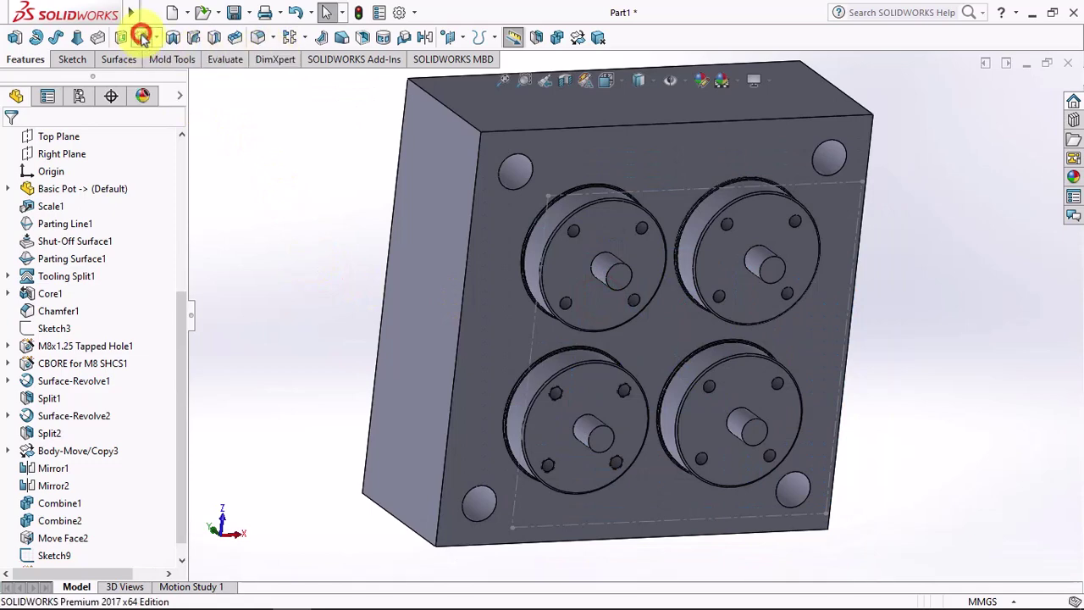
{"action": "left_click", "coordinate": [144, 39]}
{"action": "left_click", "coordinate": [121, 370]}
{"action": "left_click", "coordinate": [107, 390]}
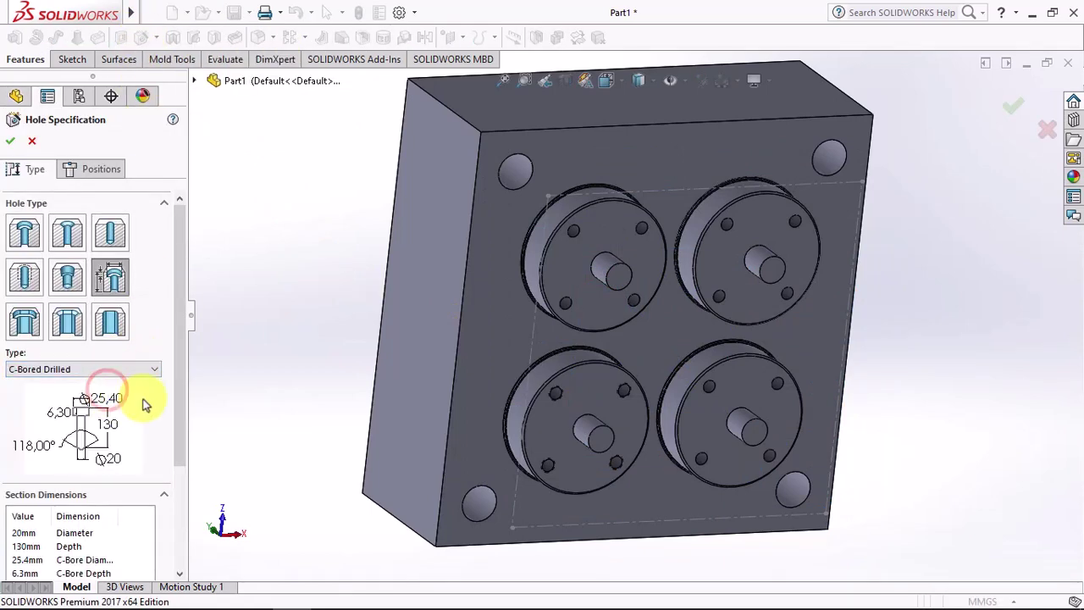
{"action": "left_click_drag", "start_coordinate": [178, 398], "coordinate": [179, 500]}
{"action": "double_click", "coordinate": [21, 381]}
{"action": "type", "text": "52"}
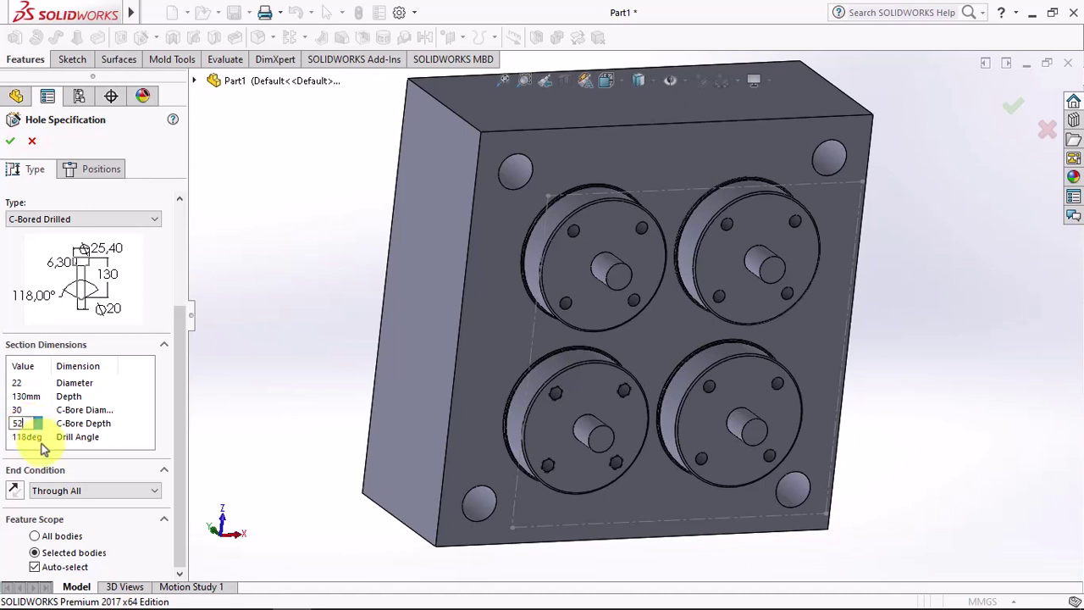
{"action": "left_click", "coordinate": [177, 487]}
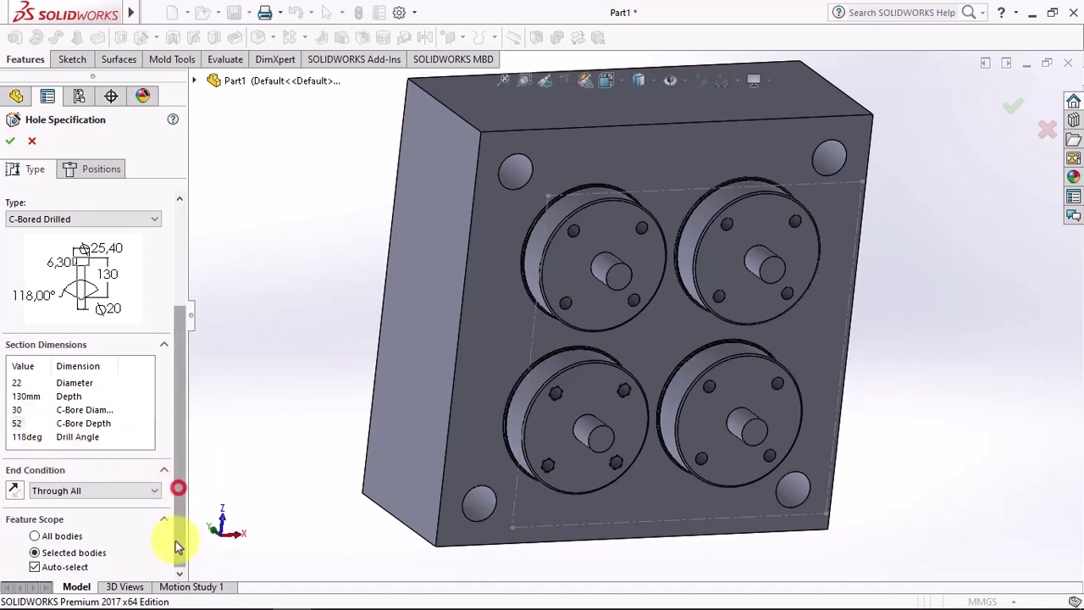
Place hole centres at the plate's four corners and create the hole feature.
{"action": "left_click", "coordinate": [91, 169]}
{"action": "left_click", "coordinate": [89, 308]}
{"action": "scroll", "coordinate": [513, 188], "scroll_direction": "down", "scroll_amount": 3}
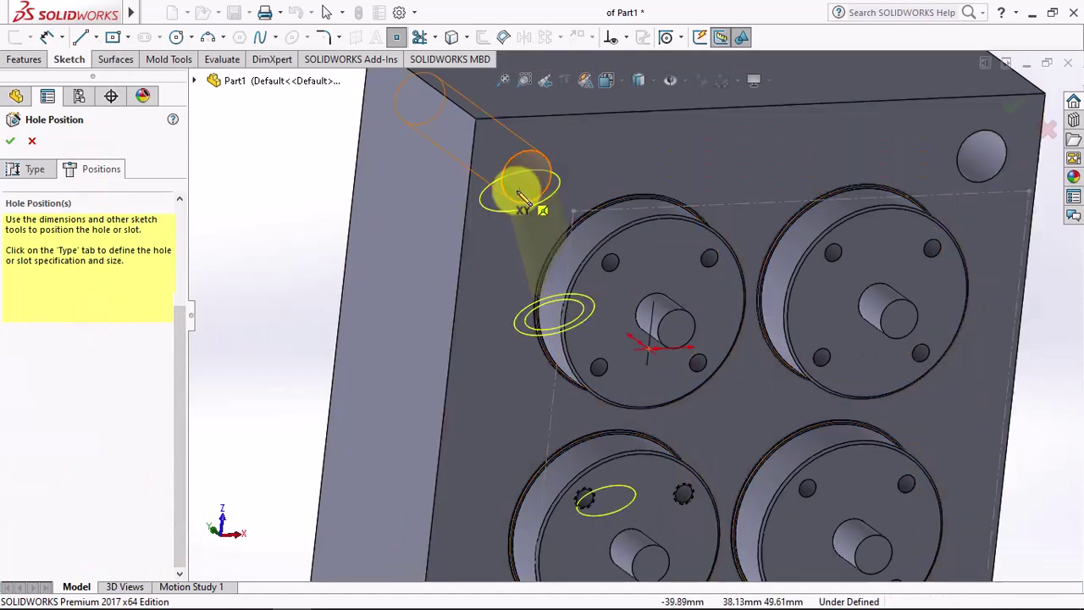
{"action": "scroll", "coordinate": [527, 179], "scroll_direction": "down", "scroll_amount": 1}
{"action": "left_click", "coordinate": [527, 179]}
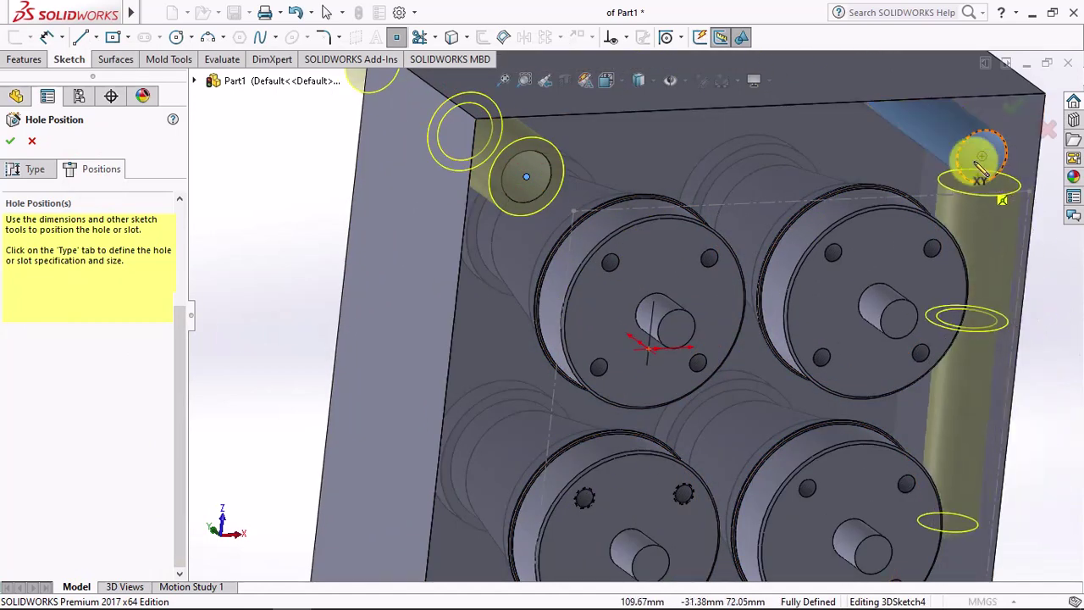
{"action": "left_click", "coordinate": [980, 150]}
{"action": "scroll", "coordinate": [779, 563], "scroll_direction": "up", "scroll_amount": 3}
{"action": "scroll", "coordinate": [780, 563], "scroll_direction": "down", "scroll_amount": 3}
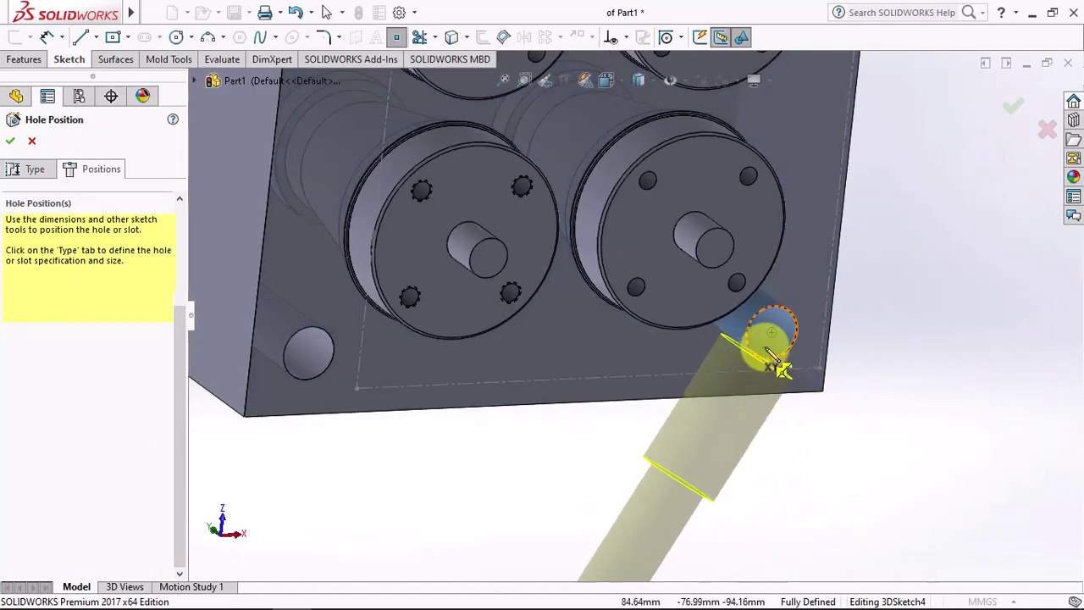
{"action": "left_click", "coordinate": [771, 333]}
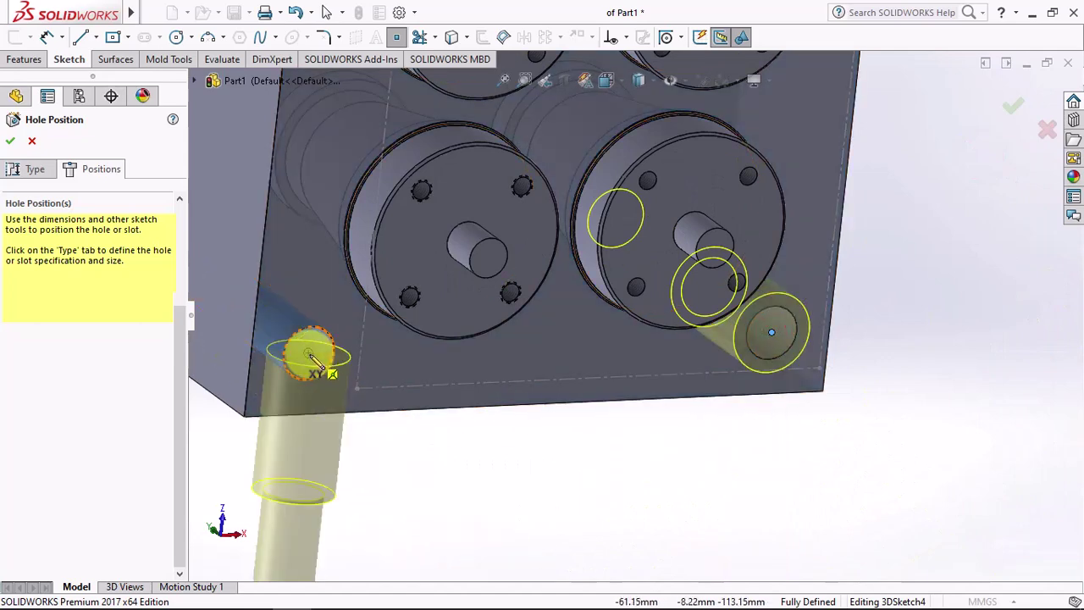
{"action": "left_click", "coordinate": [307, 352]}
{"action": "key", "text": "Return"}
{"action": "scroll", "coordinate": [398, 474], "scroll_direction": "up", "scroll_amount": 3}
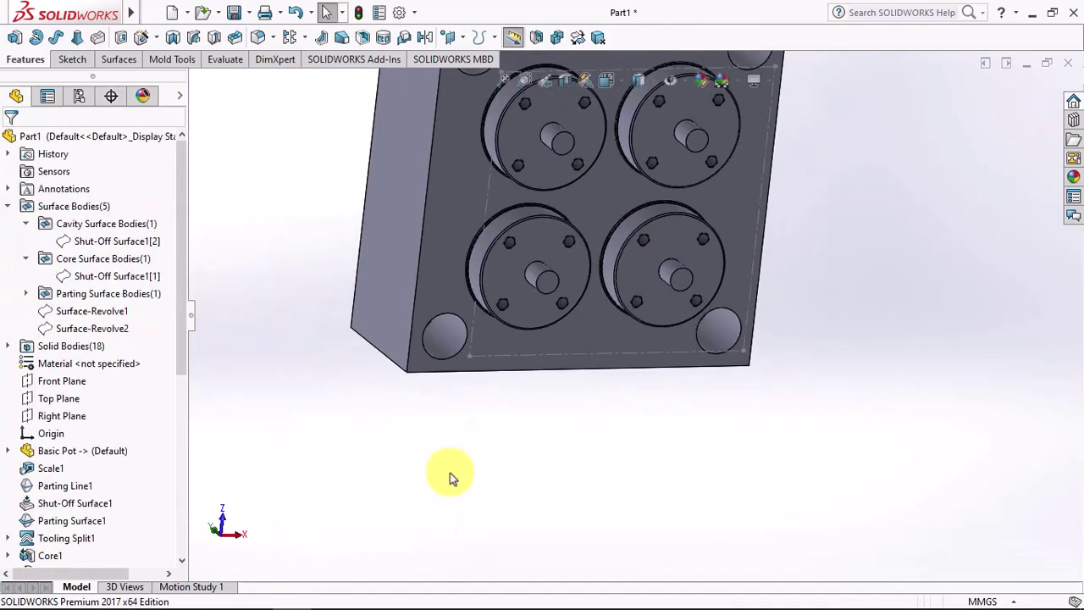
Hide the four core inserts.
{"action": "mouse_move", "coordinate": [450, 472]}
{"action": "middle_mouse_down"}
{"action": "mouse_move", "coordinate": [532, 423]}
{"action": "mouse_move", "coordinate": [565, 343]}
{"action": "middle_mouse_up"}
{"action": "scroll", "coordinate": [621, 271], "scroll_direction": "down", "scroll_amount": 2}
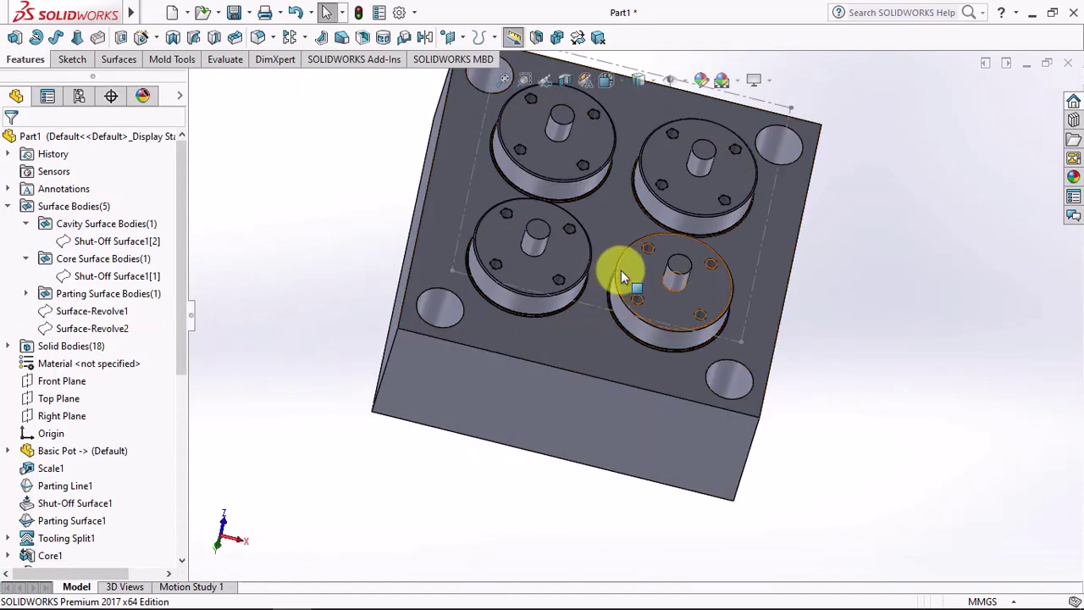
{"action": "scroll", "coordinate": [621, 270], "scroll_direction": "down", "scroll_amount": 2}
{"action": "left_click", "coordinate": [533, 266]}
{"action": "left_click", "coordinate": [675, 315], "text": "ctrl"}
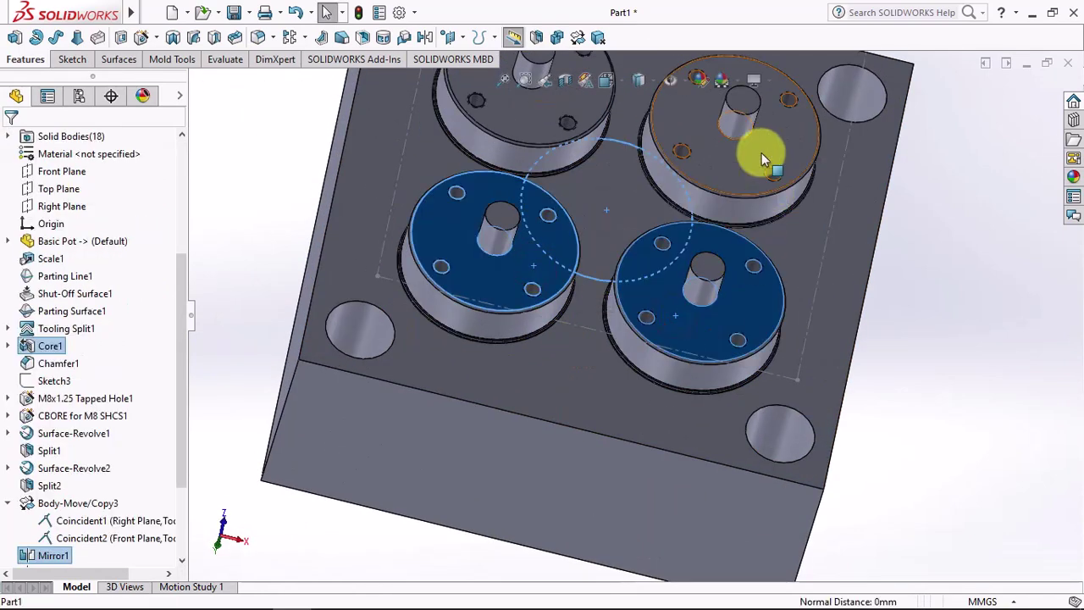
{"action": "left_click", "coordinate": [762, 152], "text": "ctrl"}
{"action": "left_click", "coordinate": [515, 109], "text": "ctrl"}
{"action": "left_click", "coordinate": [583, 44]}
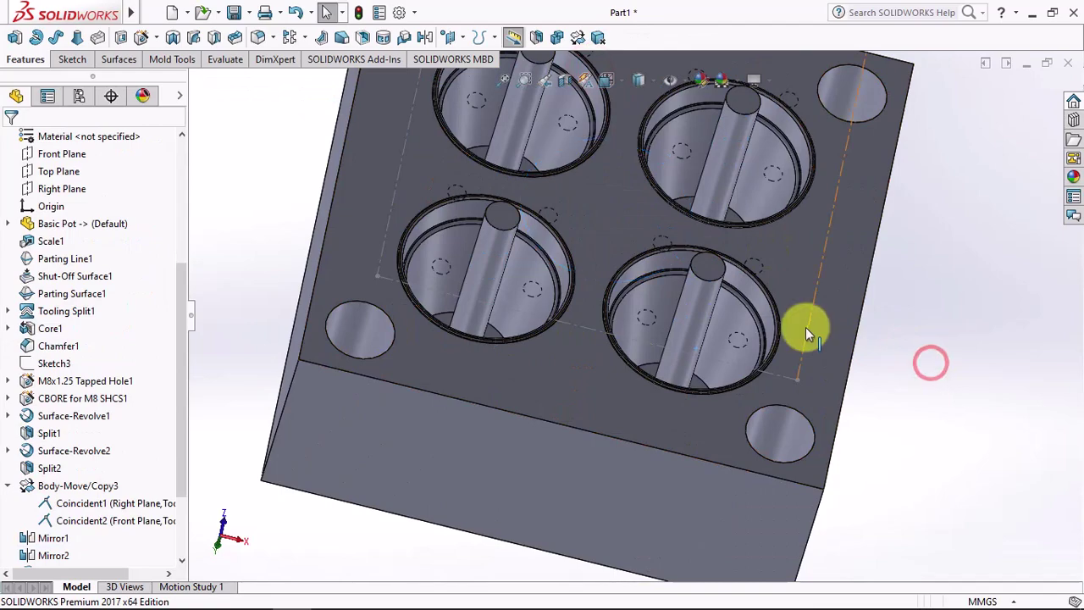
Start a new sketch on the cavity plate's top face.
{"action": "mouse_move", "coordinate": [805, 326]}
{"action": "middle_mouse_down"}
{"action": "mouse_move", "coordinate": [796, 367]}
{"action": "mouse_move", "coordinate": [618, 198]}
{"action": "middle_mouse_up"}
{"action": "left_click", "coordinate": [617, 198]}
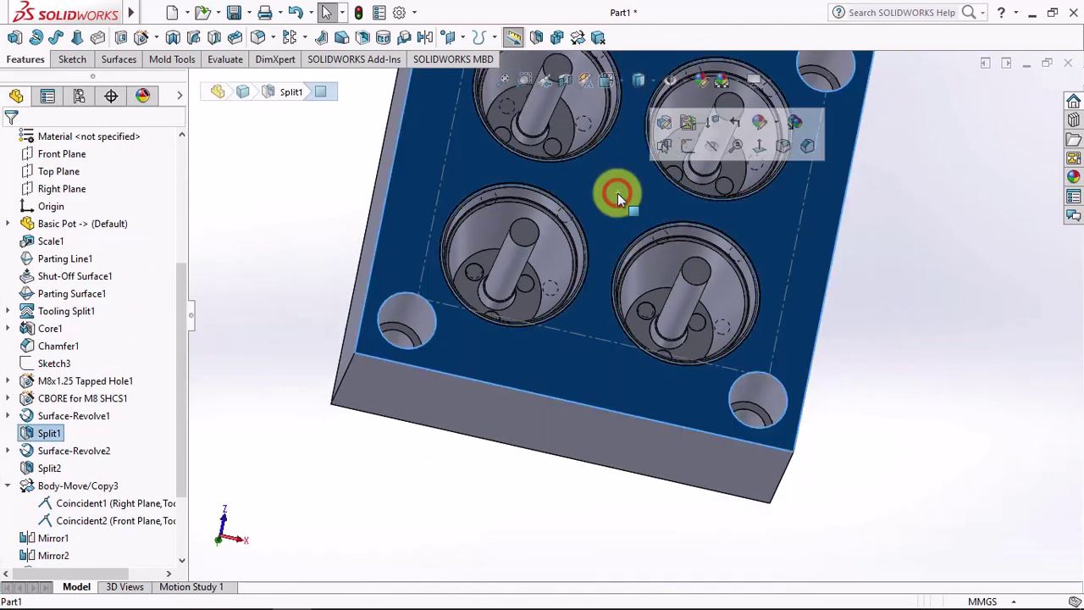
{"action": "left_click", "coordinate": [688, 146]}
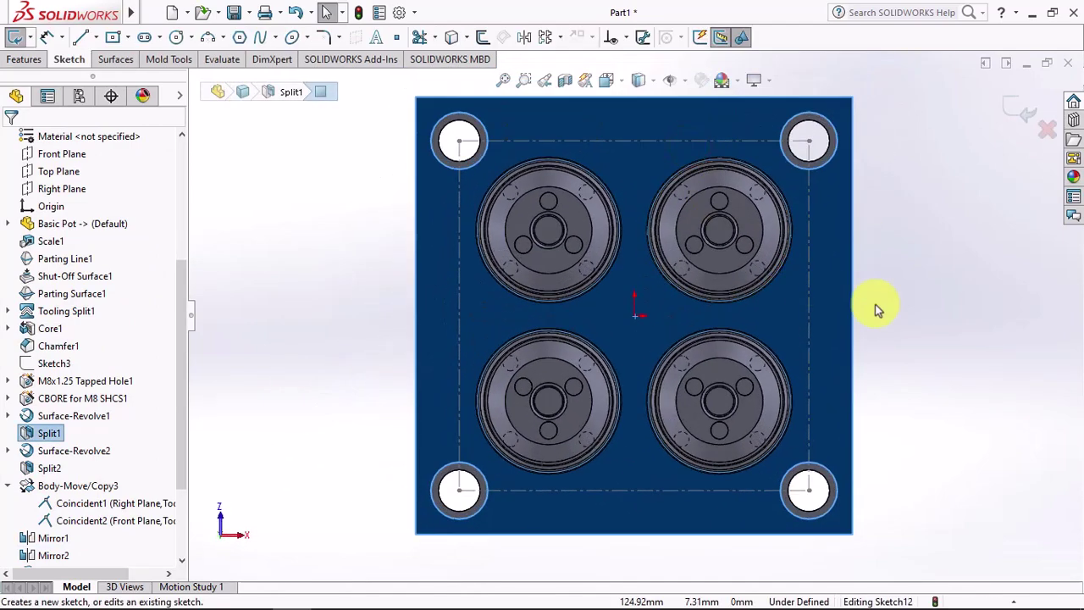
Draw a midpoint line from the plate centre toward the upper-right cavity.
{"action": "left_click", "coordinate": [96, 37]}
{"action": "left_click", "coordinate": [108, 96]}
{"action": "scroll", "coordinate": [643, 318], "scroll_direction": "up", "scroll_amount": 3}
{"action": "scroll", "coordinate": [610, 305], "scroll_direction": "up", "scroll_amount": 1}
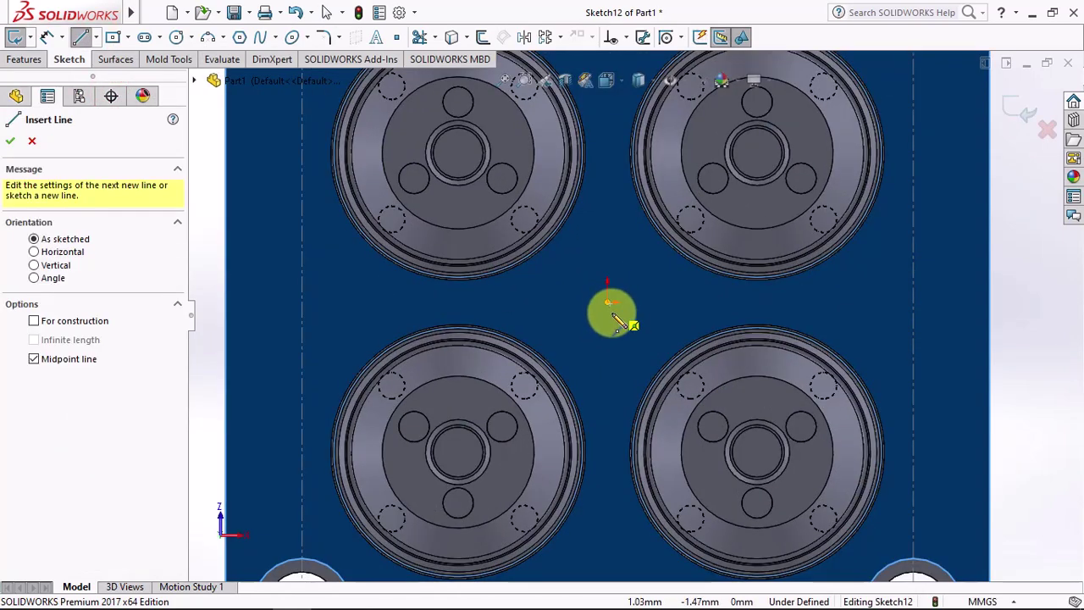
{"action": "scroll", "coordinate": [614, 315], "scroll_direction": "up", "scroll_amount": 2}
{"action": "scroll", "coordinate": [627, 279], "scroll_direction": "up", "scroll_amount": 2}
{"action": "left_click", "coordinate": [622, 254]}
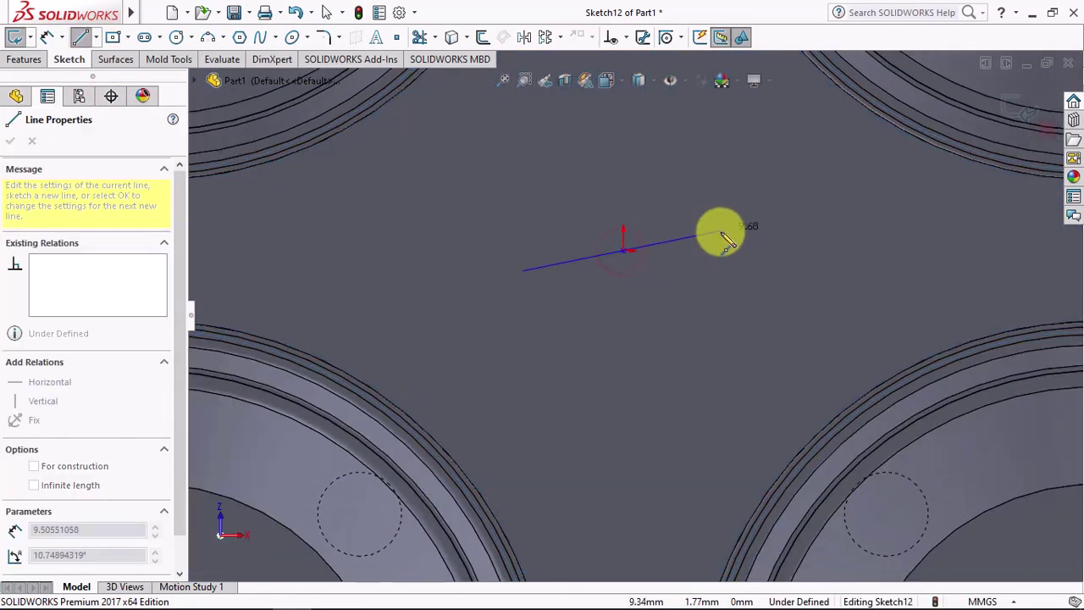
{"action": "scroll", "coordinate": [710, 240], "scroll_direction": "down", "scroll_amount": 2}
{"action": "left_click", "coordinate": [700, 223]}
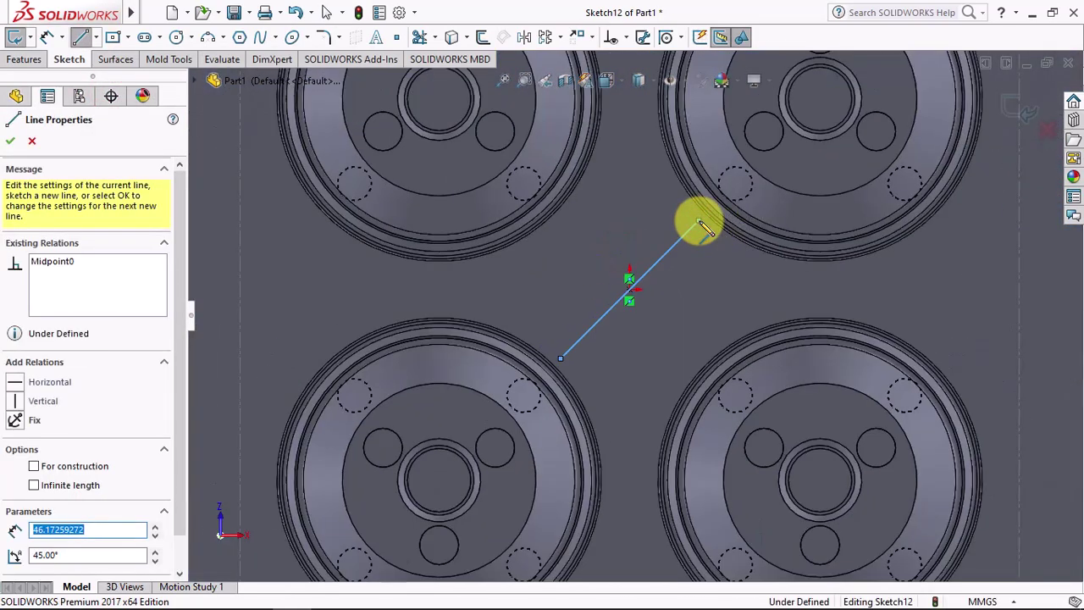
{"action": "right_click", "coordinate": [703, 222]}
{"action": "left_click", "coordinate": [728, 238]}
Dimension the runner line's angle to 45°.
{"action": "left_click", "coordinate": [48, 37]}
{"action": "left_click", "coordinate": [708, 266]}
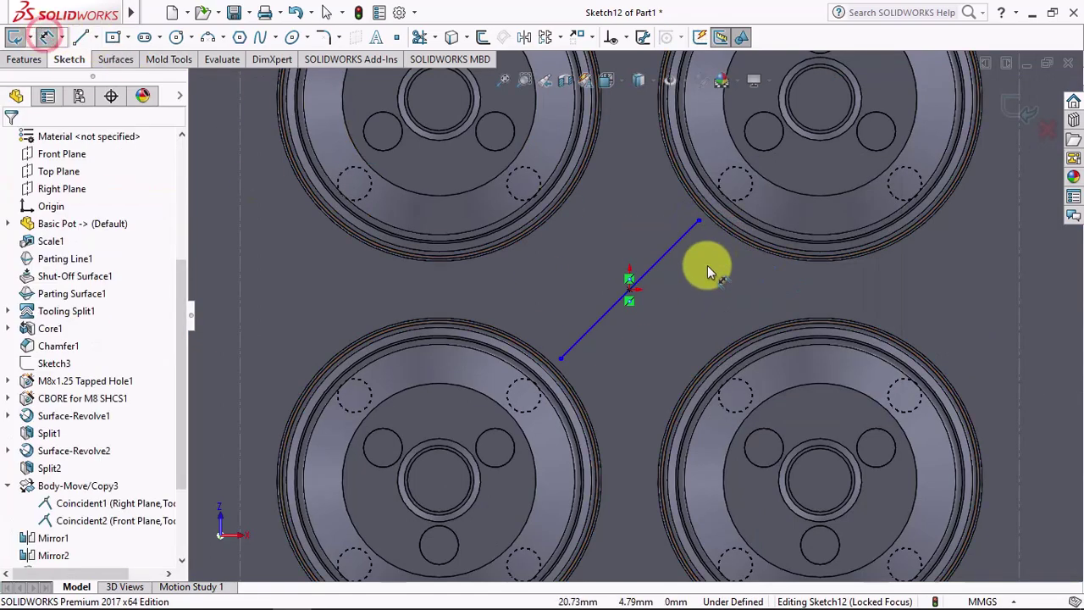
{"action": "left_click", "coordinate": [670, 249]}
{"action": "scroll", "coordinate": [670, 249], "scroll_direction": "up", "scroll_amount": 5}
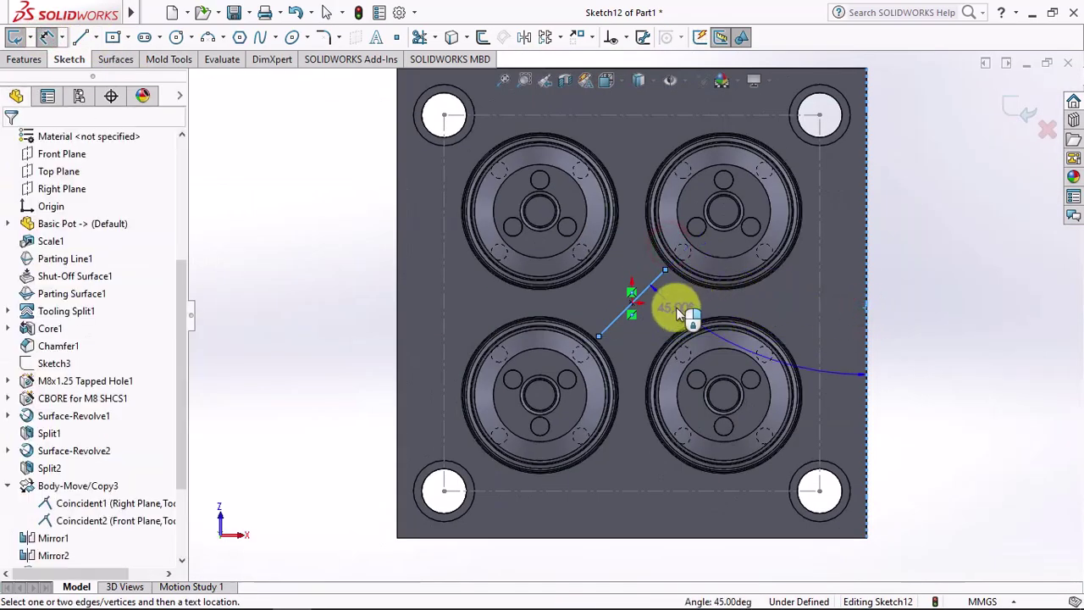
{"action": "left_click", "coordinate": [682, 315]}
{"action": "left_click", "coordinate": [631, 303]}
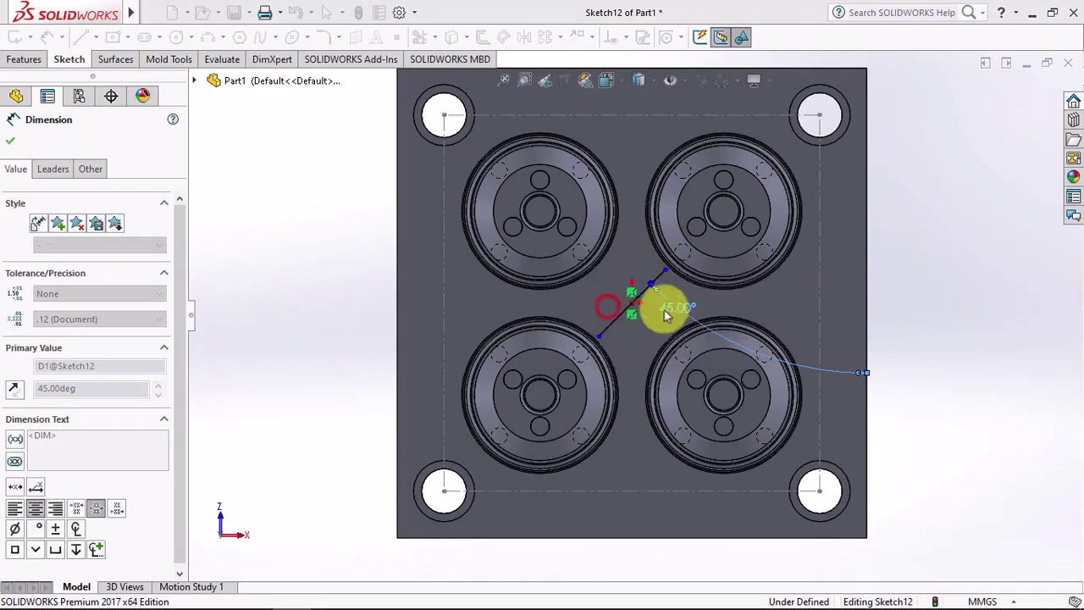
{"action": "scroll", "coordinate": [658, 293], "scroll_direction": "down", "scroll_amount": 5}
{"action": "scroll", "coordinate": [658, 278], "scroll_direction": "down", "scroll_amount": 2}
Set the line end 1.50 mm from the upper-right cavity edge and exit the sketch.
{"action": "left_click", "coordinate": [583, 255]}
{"action": "left_click", "coordinate": [622, 244]}
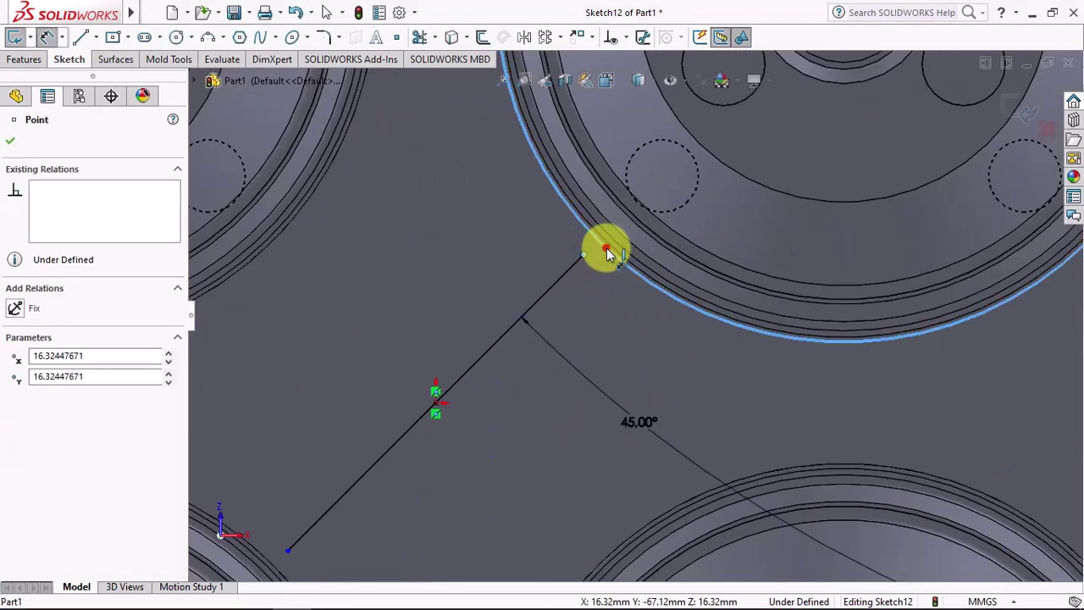
{"action": "left_click", "coordinate": [739, 232]}
{"action": "left_click", "coordinate": [683, 231]}
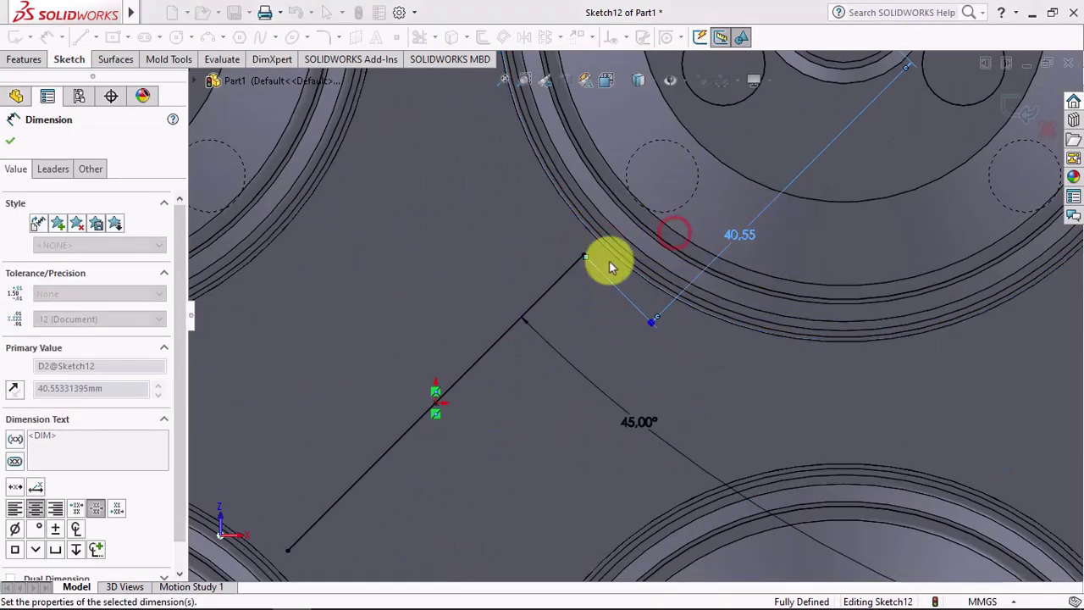
{"action": "left_click", "coordinate": [60, 173]}
{"action": "scroll", "coordinate": [76, 508], "scroll_direction": "down", "scroll_amount": 2}
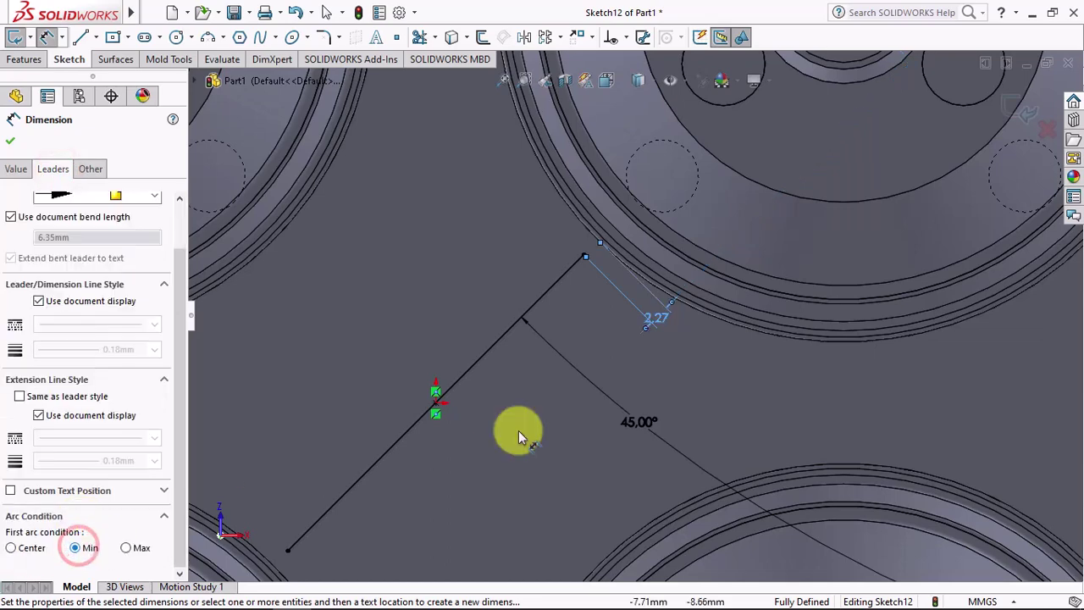
{"action": "double_click", "coordinate": [659, 319]}
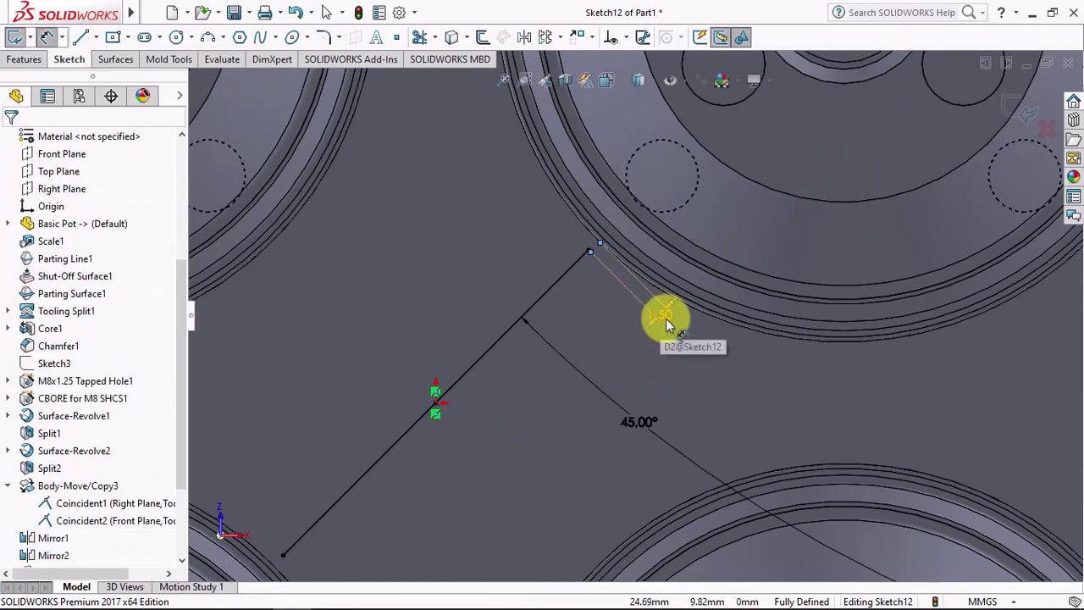
{"action": "scroll", "coordinate": [669, 323], "scroll_direction": "up", "scroll_amount": 3}
{"action": "scroll", "coordinate": [669, 324], "scroll_direction": "up", "scroll_amount": 2}
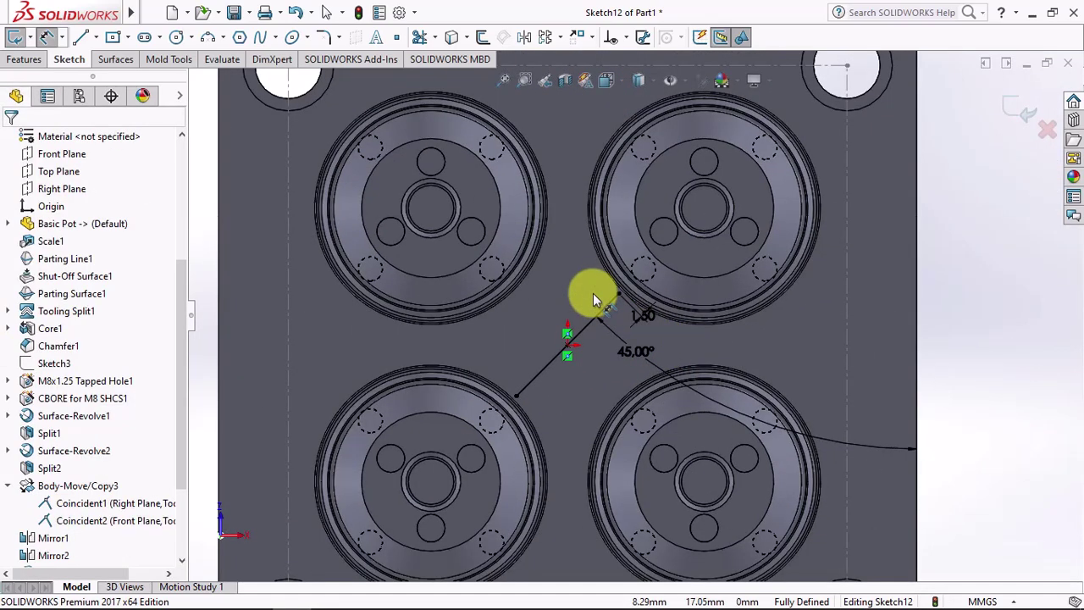
{"action": "left_click", "coordinate": [1019, 115]}
Cut a 7 mm circular-profile sweep along the 45° runner line.
{"action": "left_click", "coordinate": [193, 38]}
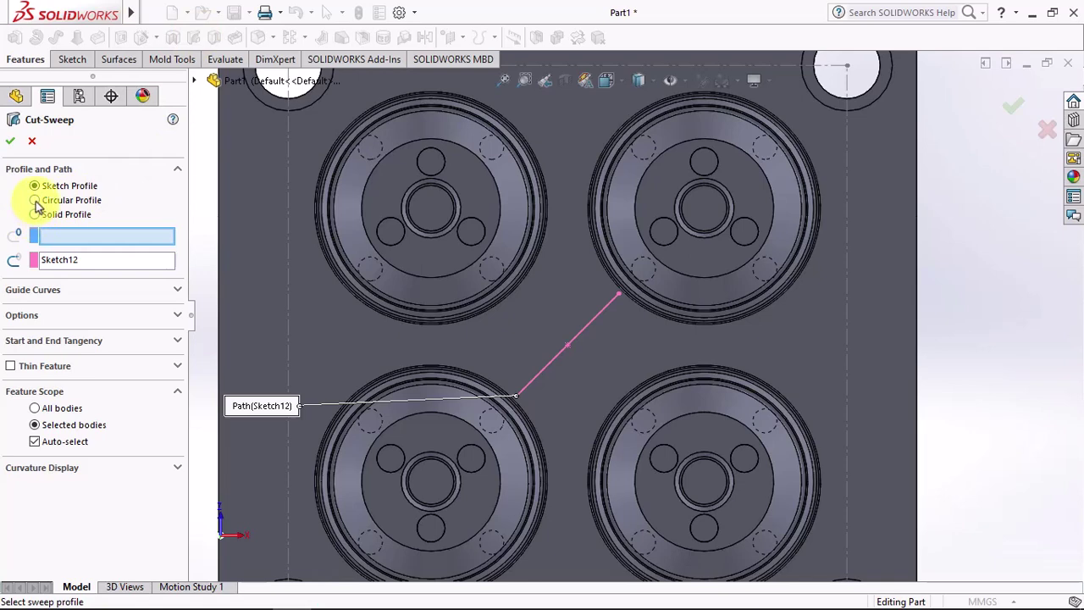
{"action": "left_click", "coordinate": [35, 201]}
{"action": "type", "text": "7"}
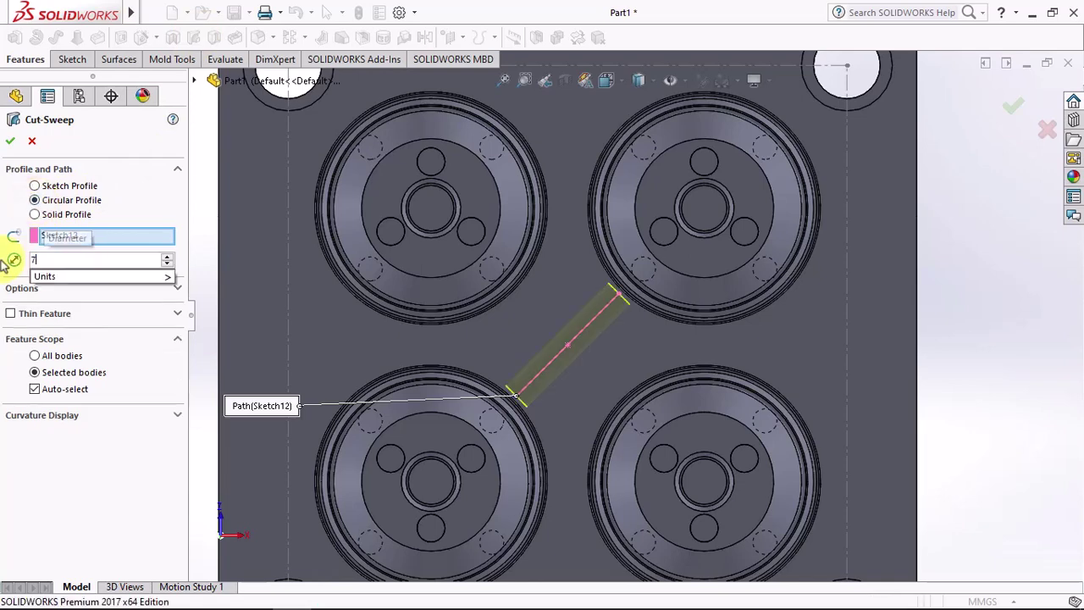
{"action": "middle_click_drag", "start_coordinate": [545, 376], "coordinate": [556, 217]}
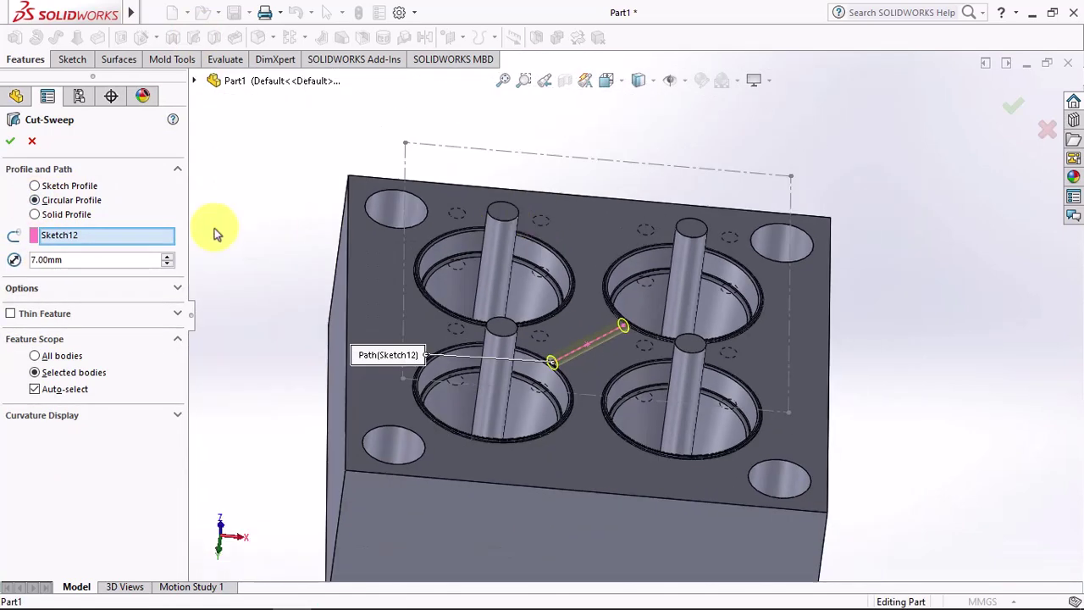
{"action": "left_click", "coordinate": [12, 144]}
{"action": "scroll", "coordinate": [641, 363], "scroll_direction": "down", "scroll_amount": 5}
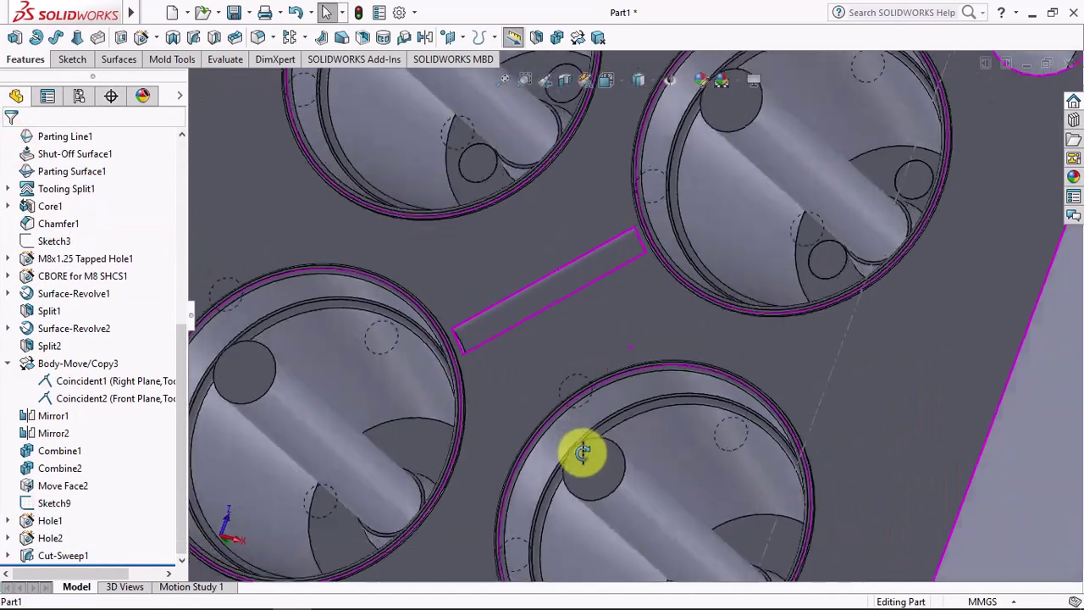
Fillet both runner end edges at 3.5 mm, then start a sketch on the plate's top face.
{"action": "left_click", "coordinate": [256, 38]}
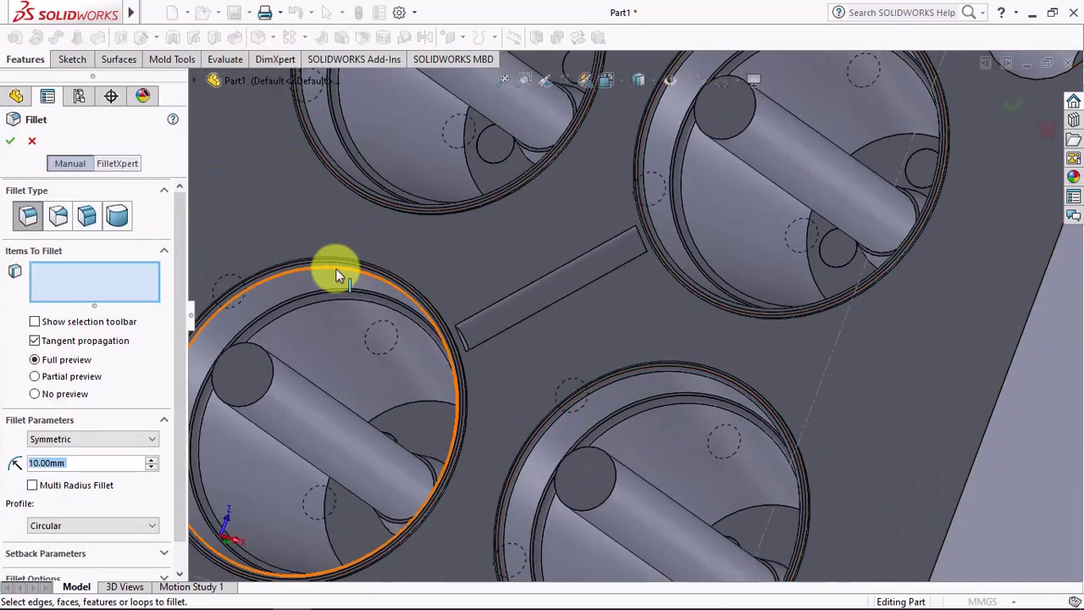
{"action": "type", "text": "5"}
{"action": "key", "text": "Return"}
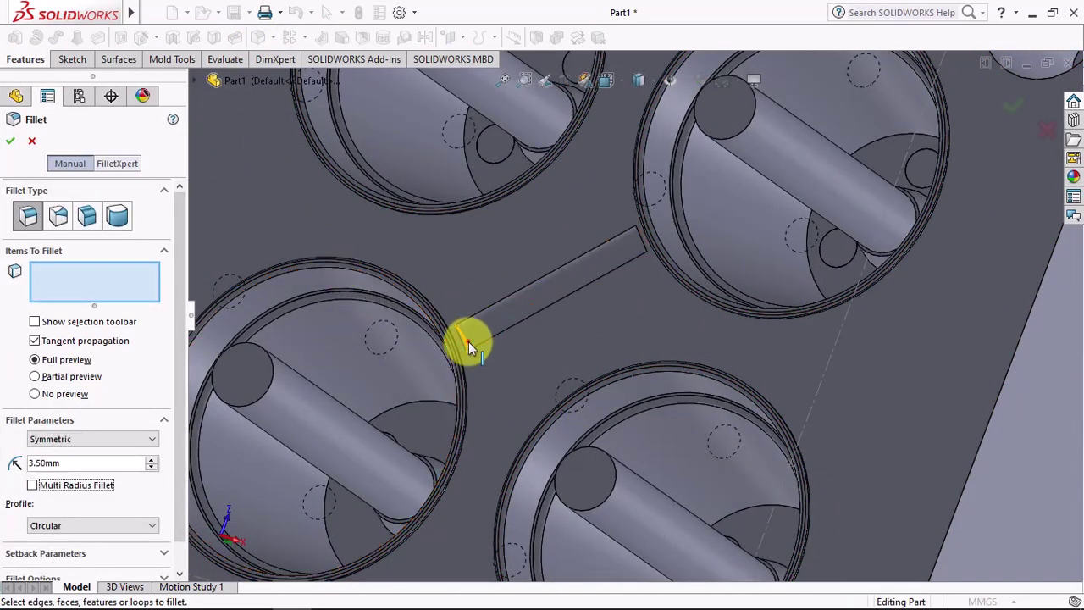
{"action": "left_click", "coordinate": [468, 341]}
{"action": "middle_click_drag", "start_coordinate": [469, 342], "coordinate": [623, 285]}
{"action": "left_click", "coordinate": [604, 259]}
{"action": "right_click", "coordinate": [604, 259]}
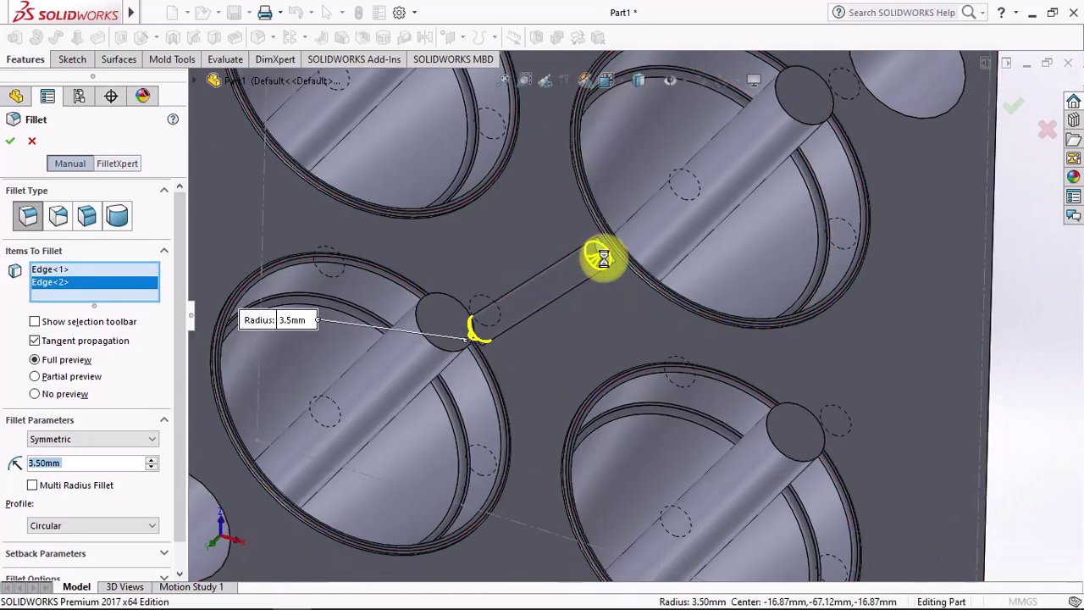
{"action": "left_click", "coordinate": [605, 330]}
{"action": "left_click", "coordinate": [665, 292]}
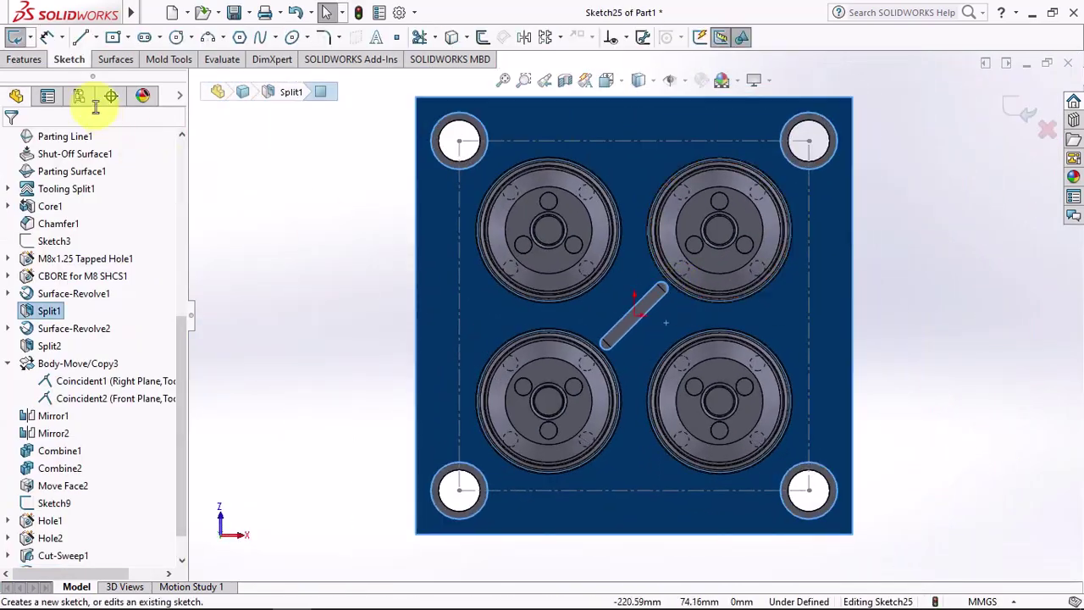
Draw a diagonal midpoint line through the centre, make it parallel to the runner edge, and exit.
{"action": "left_click", "coordinate": [95, 36]}
{"action": "left_click", "coordinate": [98, 96]}
{"action": "scroll", "coordinate": [622, 347], "scroll_direction": "down", "scroll_amount": 2}
{"action": "left_click", "coordinate": [623, 347]}
{"action": "scroll", "coordinate": [622, 348], "scroll_direction": "down", "scroll_amount": 2}
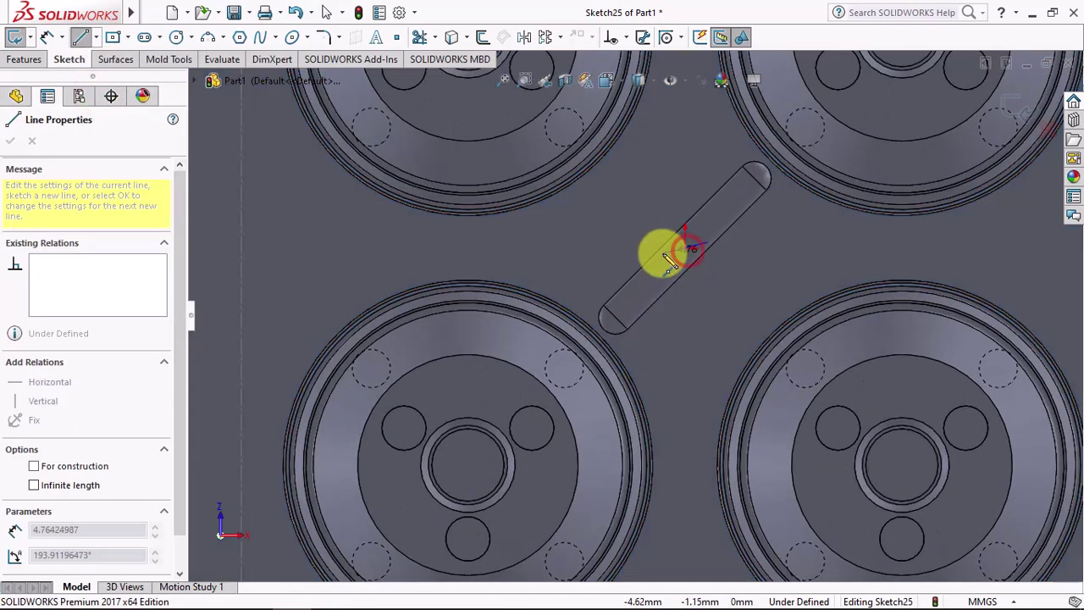
{"action": "left_click_drag", "start_coordinate": [666, 259], "coordinate": [568, 364]}
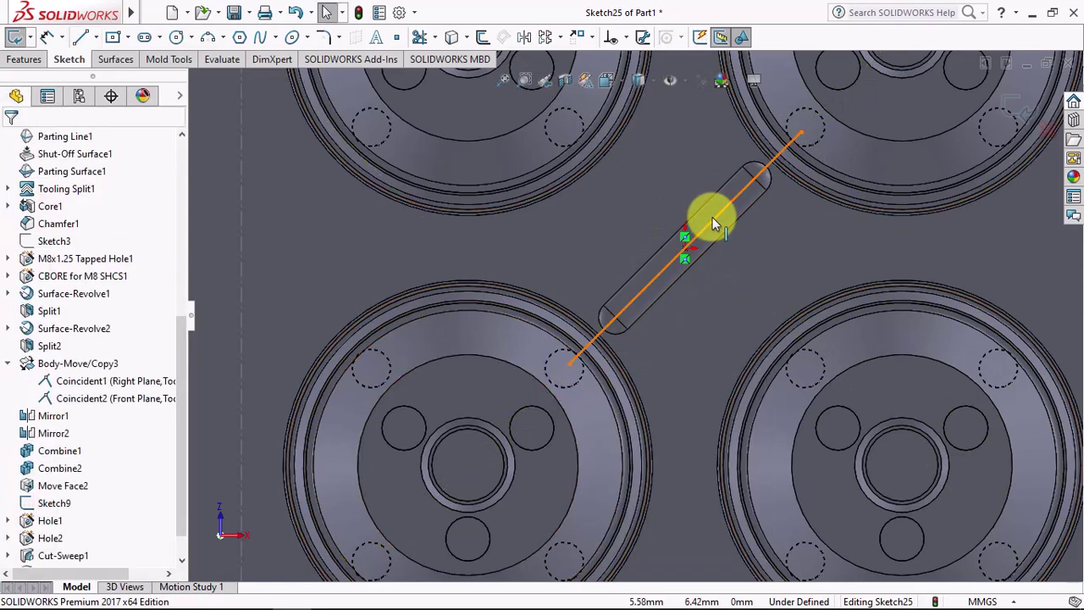
{"action": "left_click", "coordinate": [711, 222]}
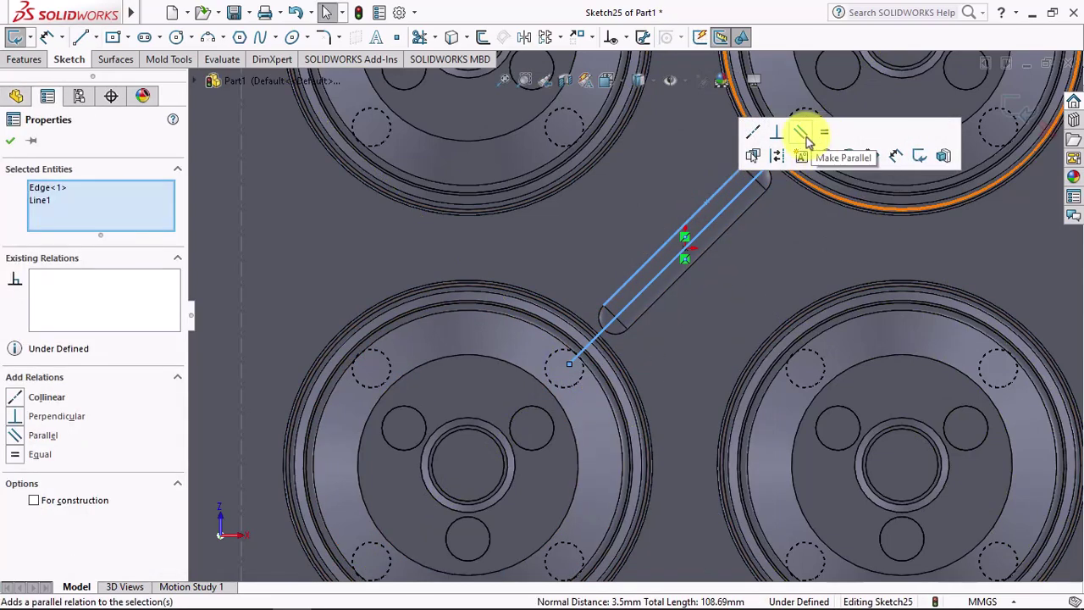
{"action": "left_click", "coordinate": [802, 135]}
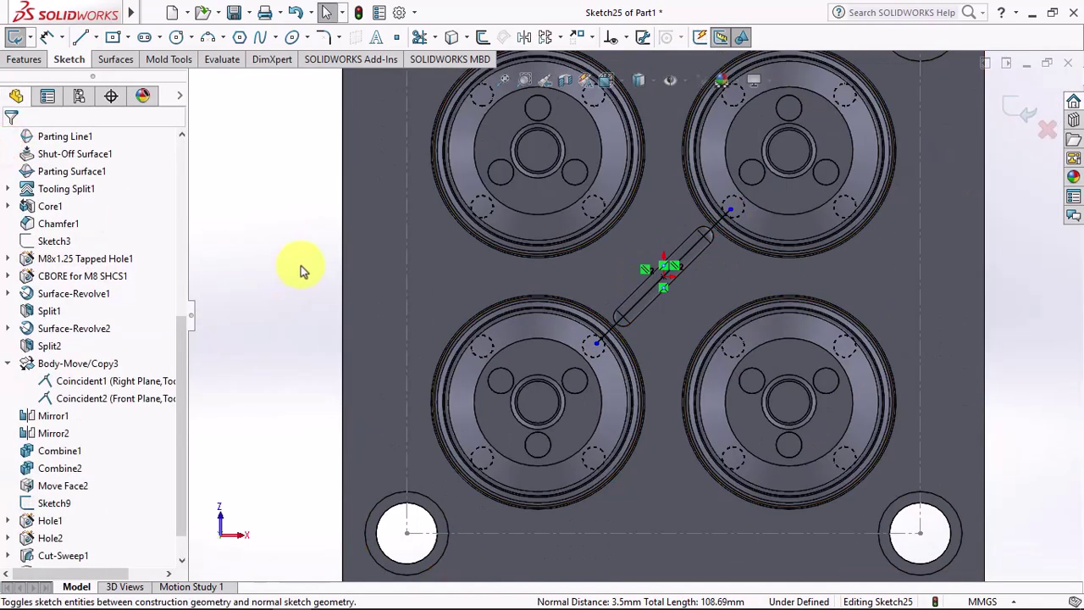
{"action": "left_click", "coordinate": [1024, 108]}
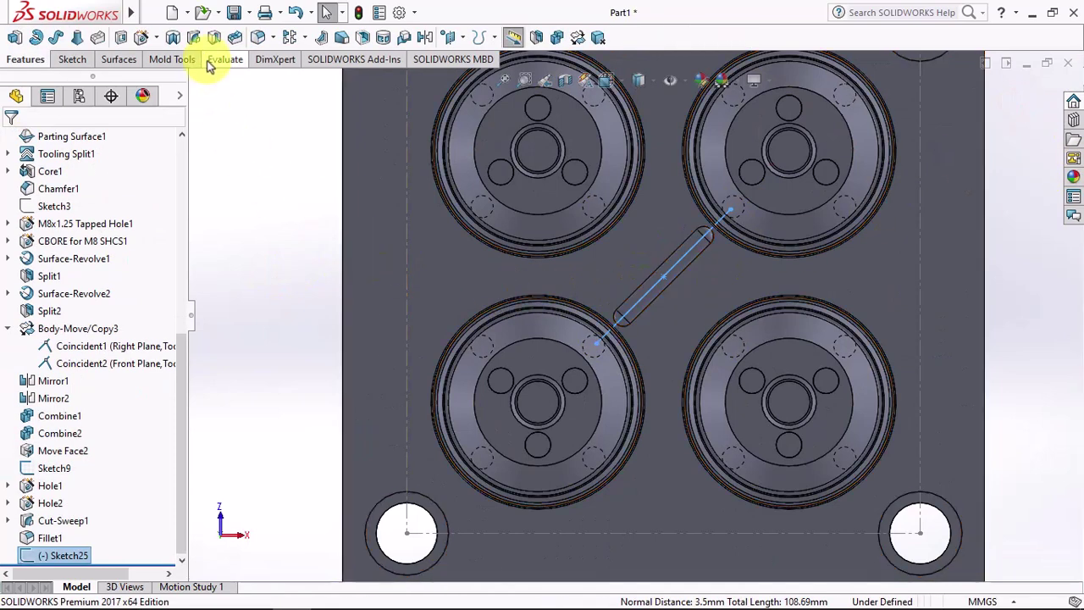
Cut a 1.5 mm circular sweep along the line into the mold body and inspect it.
{"action": "left_click", "coordinate": [194, 43]}
{"action": "left_click", "coordinate": [35, 200]}
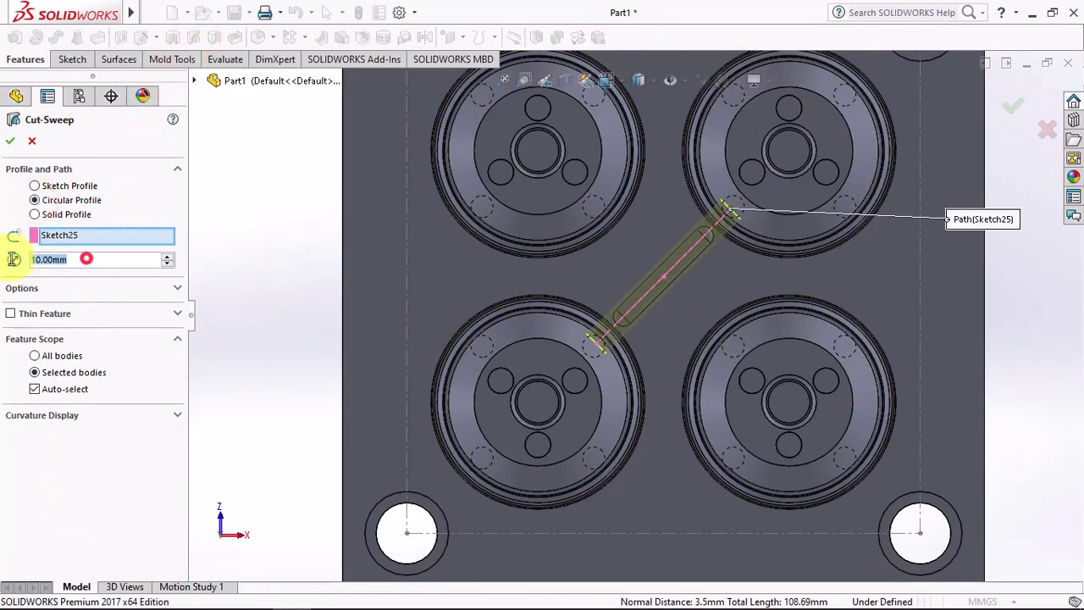
{"action": "type", "text": "1.5"}
{"action": "key", "text": "Return"}
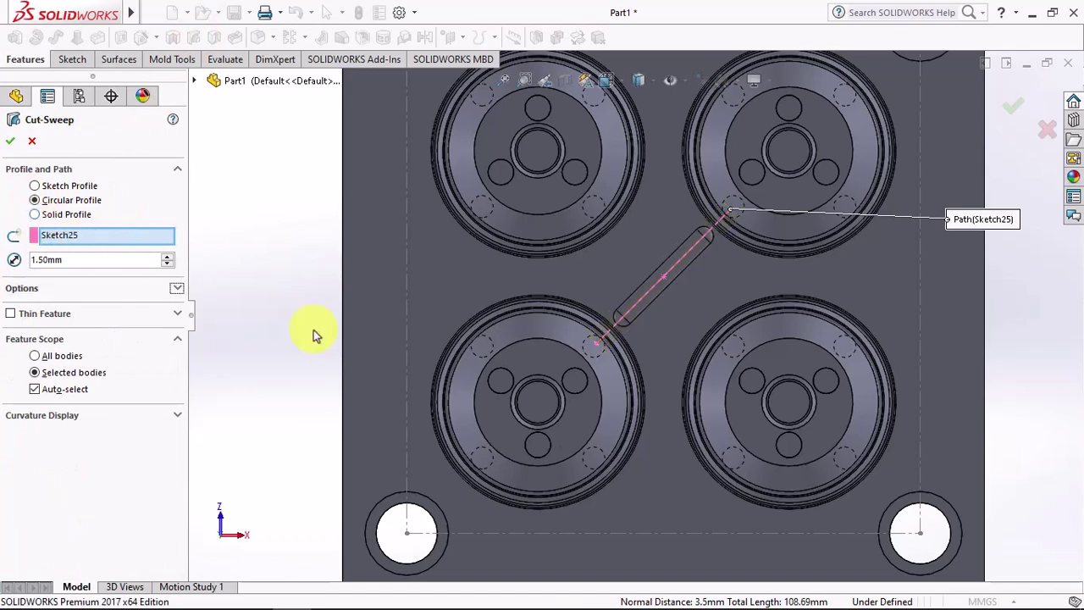
{"action": "scroll", "coordinate": [581, 303], "scroll_direction": "down", "scroll_amount": 4}
{"action": "scroll", "coordinate": [579, 309], "scroll_direction": "down", "scroll_amount": 2}
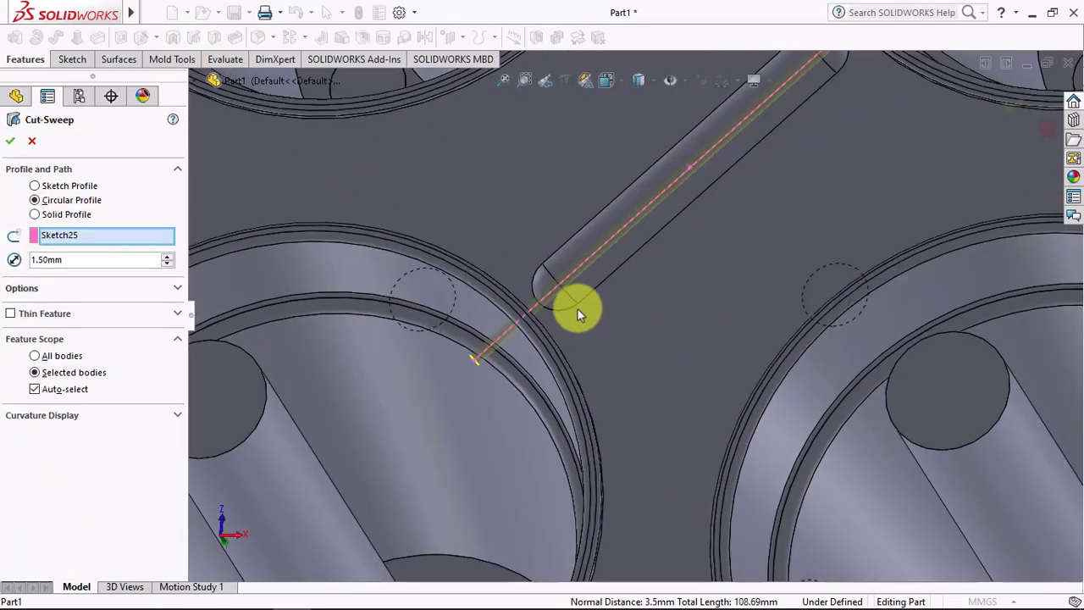
{"action": "scroll", "coordinate": [578, 310], "scroll_direction": "up", "scroll_amount": 4}
{"action": "left_click", "coordinate": [34, 388]}
{"action": "left_click", "coordinate": [648, 321]}
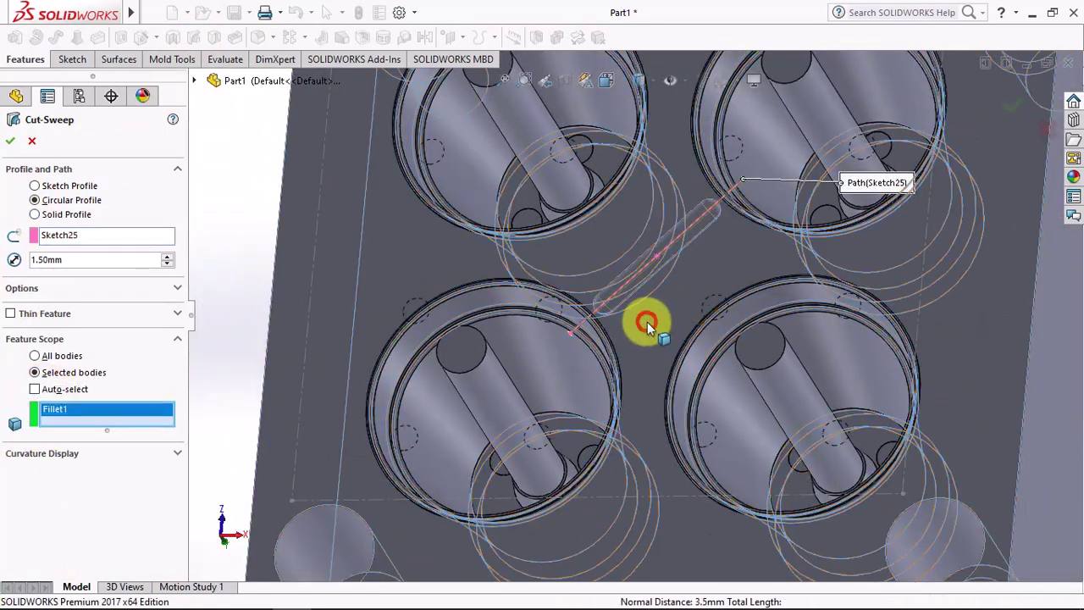
{"action": "left_click", "coordinate": [12, 151]}
{"action": "scroll", "coordinate": [572, 308], "scroll_direction": "down", "scroll_amount": 3}
{"action": "mouse_move", "coordinate": [572, 308]}
{"action": "middle_mouse_down"}
{"action": "mouse_move", "coordinate": [524, 363]}
{"action": "mouse_move", "coordinate": [520, 440]}
{"action": "mouse_move", "coordinate": [537, 322]}
{"action": "mouse_move", "coordinate": [588, 511]}
{"action": "mouse_move", "coordinate": [560, 490]}
{"action": "mouse_move", "coordinate": [566, 466]}
{"action": "middle_mouse_up"}
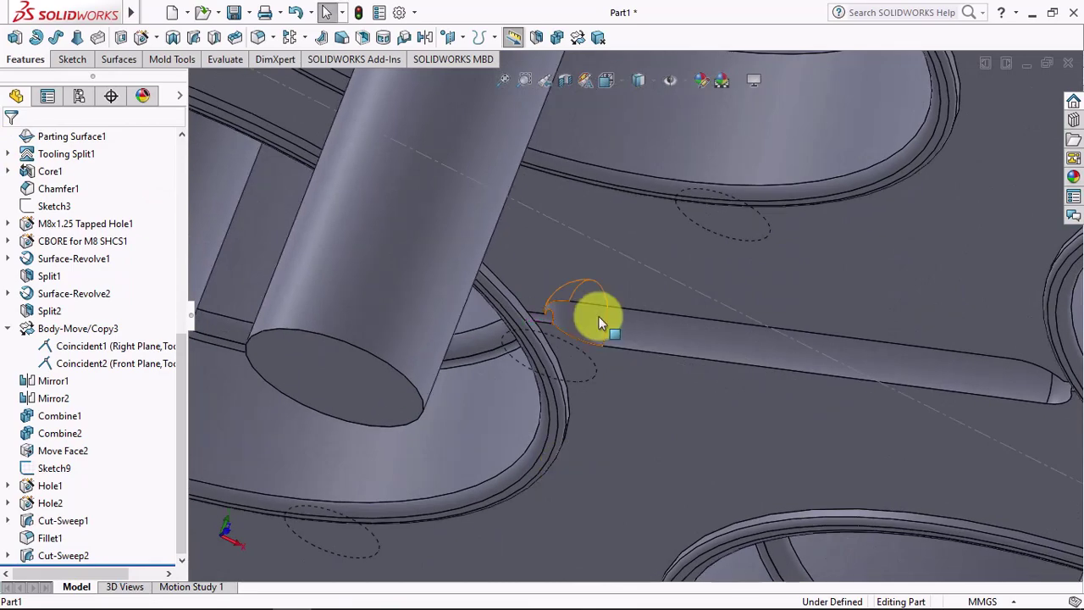
{"action": "scroll", "coordinate": [600, 324], "scroll_direction": "up", "scroll_amount": 5}
{"action": "mouse_move", "coordinate": [636, 314]}
{"action": "middle_mouse_down"}
{"action": "mouse_move", "coordinate": [658, 346]}
{"action": "mouse_move", "coordinate": [665, 206]}
{"action": "mouse_move", "coordinate": [508, 296]}
{"action": "middle_mouse_up"}
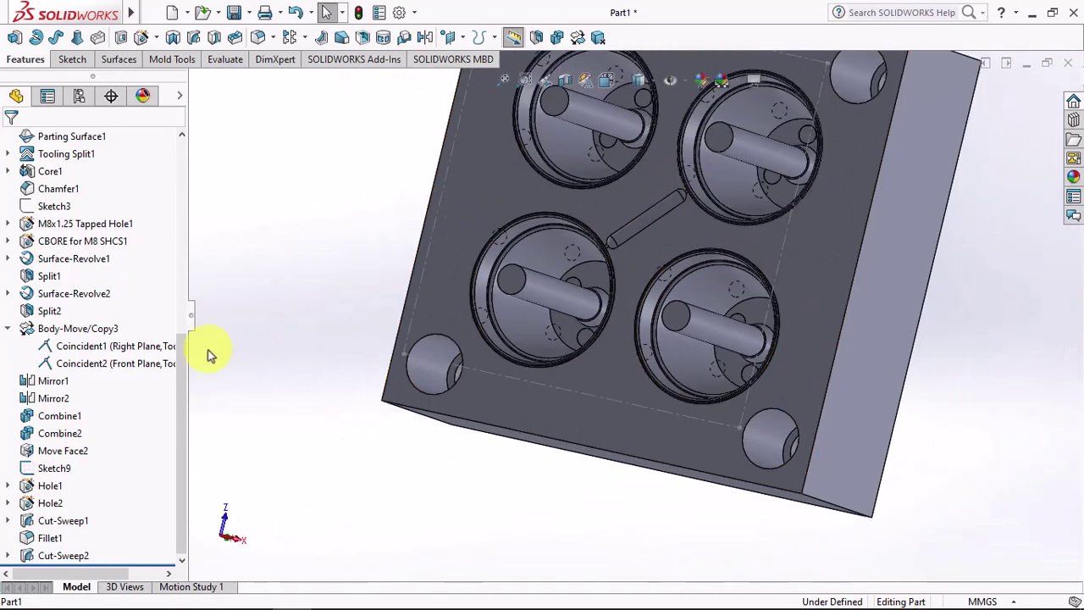
Mirror the runner cut, its fillet and the gate cut about the Front Plane.
{"action": "left_click_drag", "start_coordinate": [178, 382], "coordinate": [178, 170]}
{"action": "left_click", "coordinate": [62, 381]}
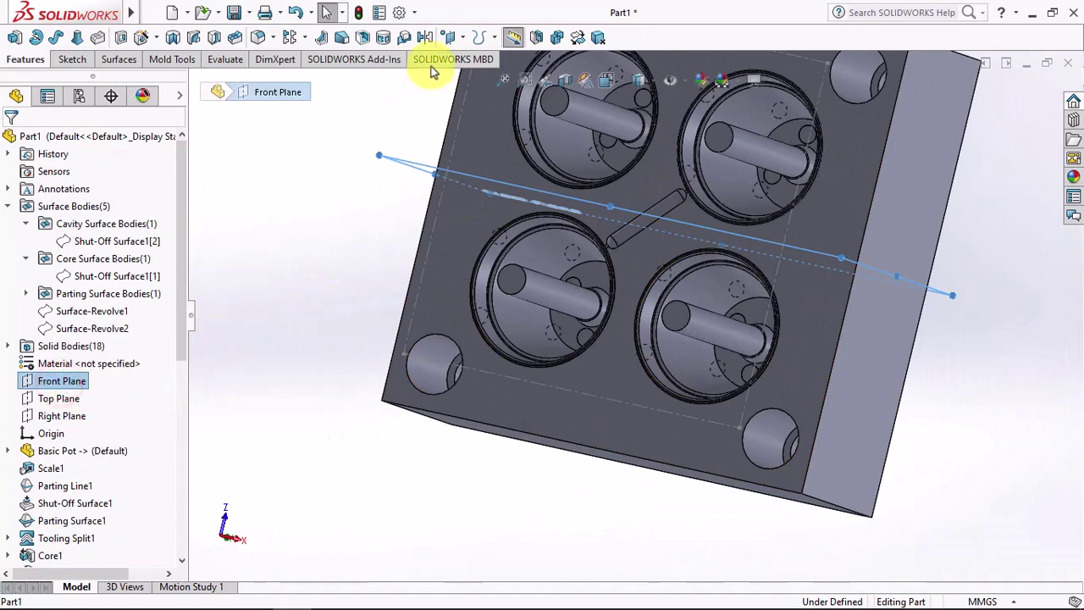
{"action": "left_click", "coordinate": [425, 38]}
{"action": "left_click", "coordinate": [128, 214]}
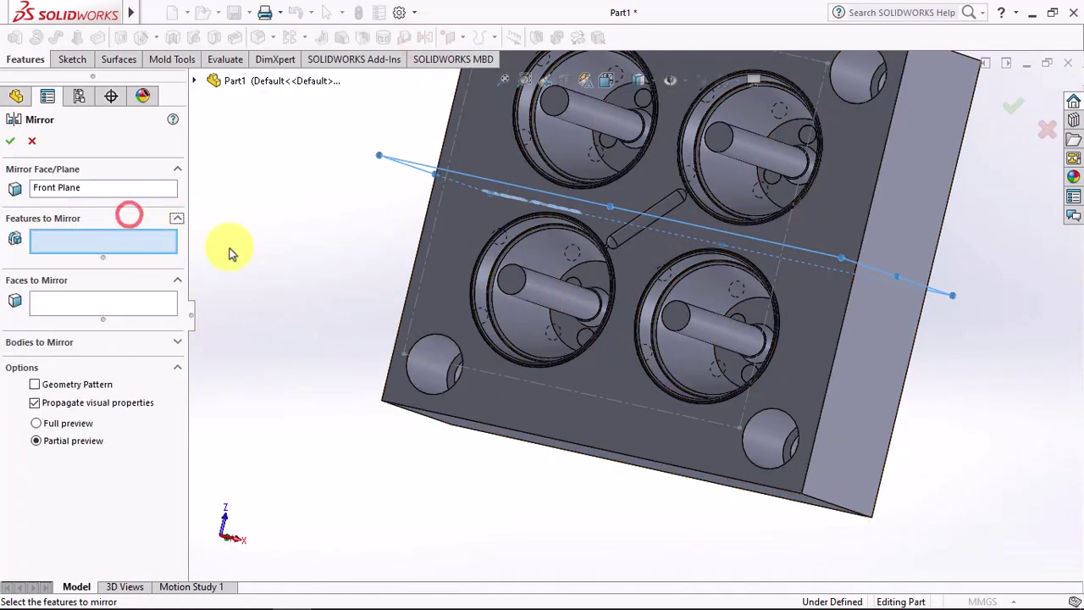
{"action": "scroll", "coordinate": [630, 243], "scroll_direction": "down", "scroll_amount": 5}
{"action": "left_click", "coordinate": [630, 243]}
{"action": "left_click", "coordinate": [593, 271]}
{"action": "scroll", "coordinate": [592, 276], "scroll_direction": "down", "scroll_amount": 2}
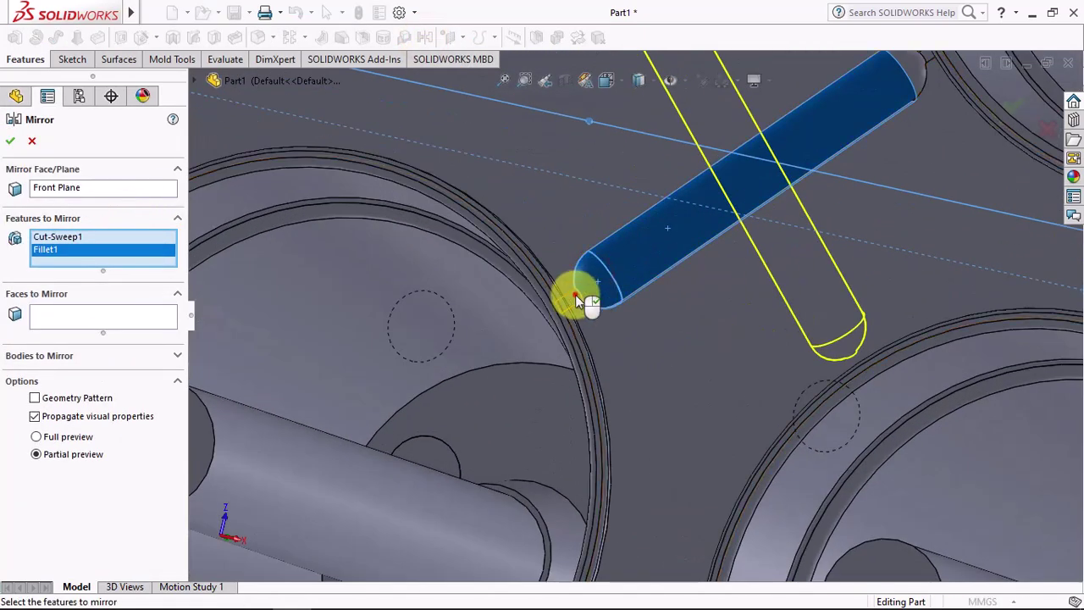
{"action": "left_click", "coordinate": [576, 301]}
{"action": "key", "text": "Return"}
{"action": "scroll", "coordinate": [635, 305], "scroll_direction": "up", "scroll_amount": 5}
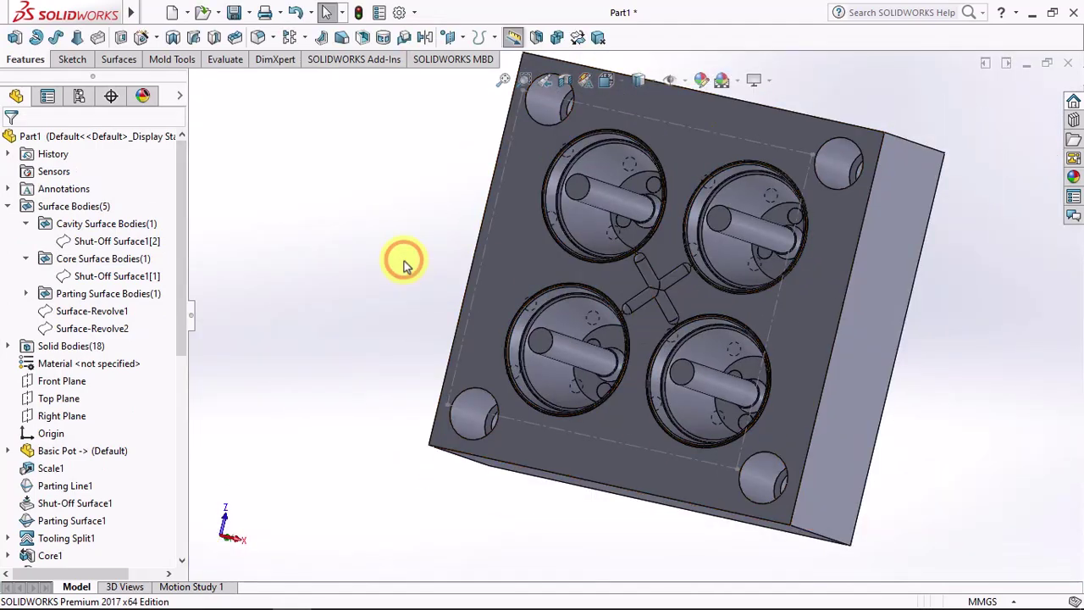
Check the X-shaped runner in a section view, then turn the section off.
{"action": "mouse_move", "coordinate": [426, 259]}
{"action": "middle_mouse_down"}
{"action": "mouse_move", "coordinate": [346, 346]}
{"action": "mouse_move", "coordinate": [240, 288]}
{"action": "middle_mouse_up"}
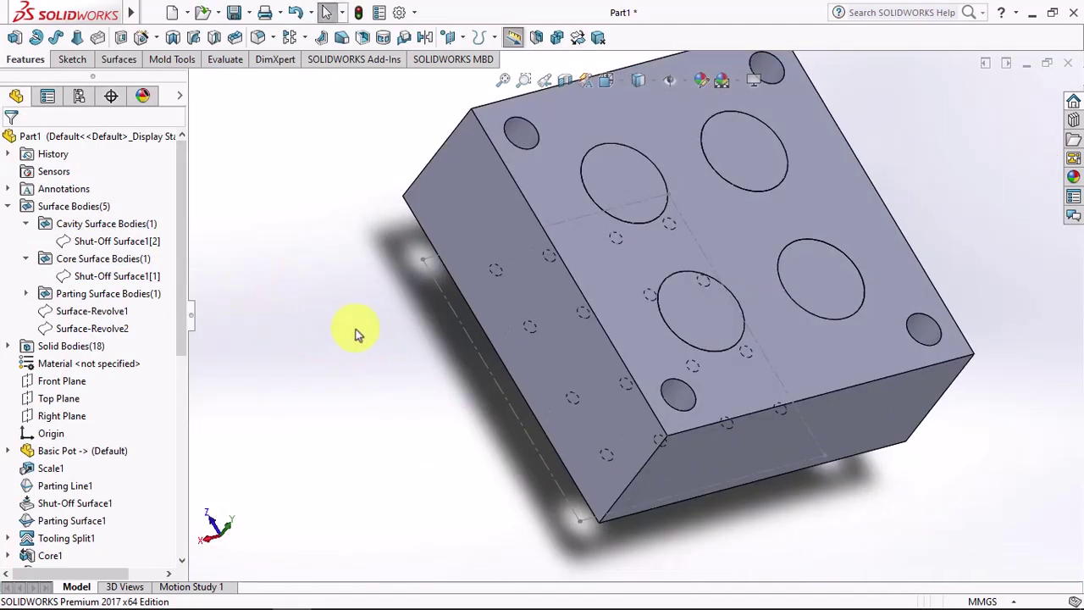
{"action": "middle_click_drag", "start_coordinate": [355, 335], "coordinate": [354, 322]}
{"action": "left_click", "coordinate": [565, 80]}
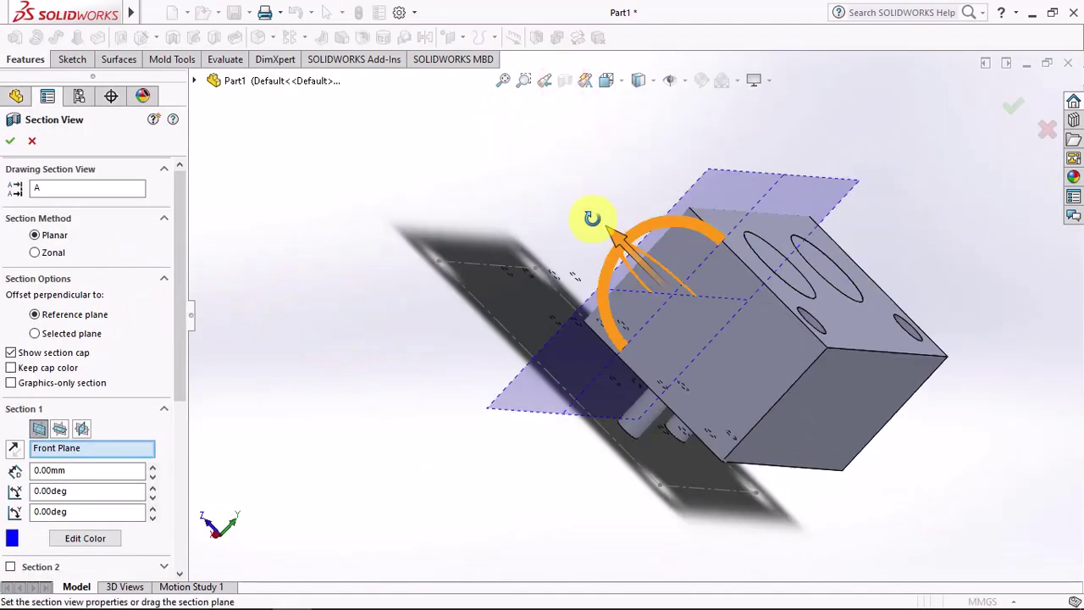
{"action": "key", "text": "ctrl+1"}
{"action": "left_click", "coordinate": [11, 142]}
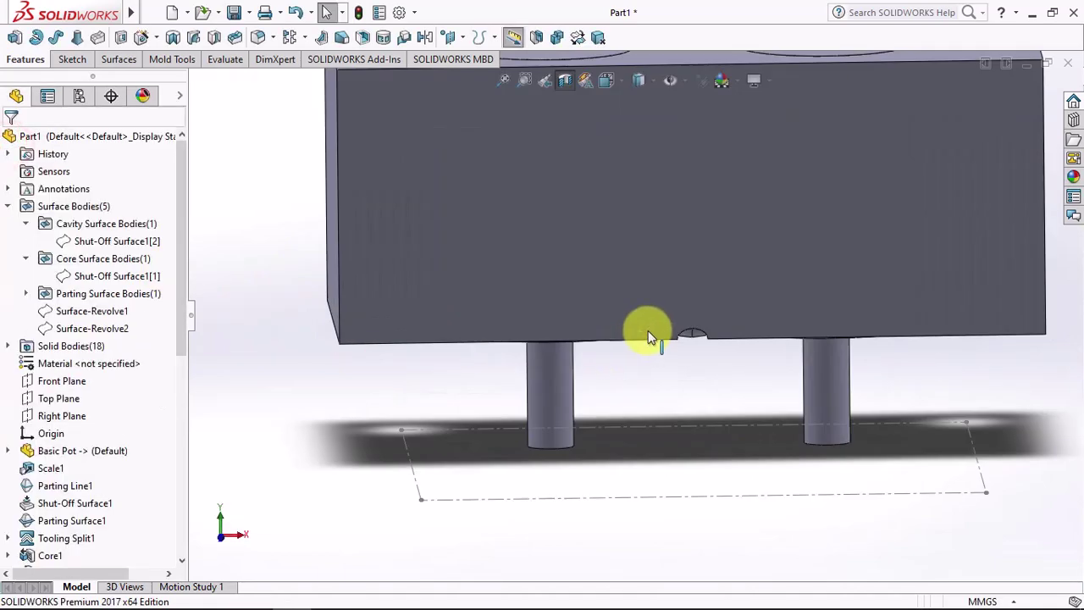
{"action": "mouse_move", "coordinate": [648, 331]}
{"action": "middle_mouse_down"}
{"action": "mouse_move", "coordinate": [641, 194]}
{"action": "mouse_move", "coordinate": [635, 317]}
{"action": "middle_mouse_up"}
{"action": "key", "text": "f"}
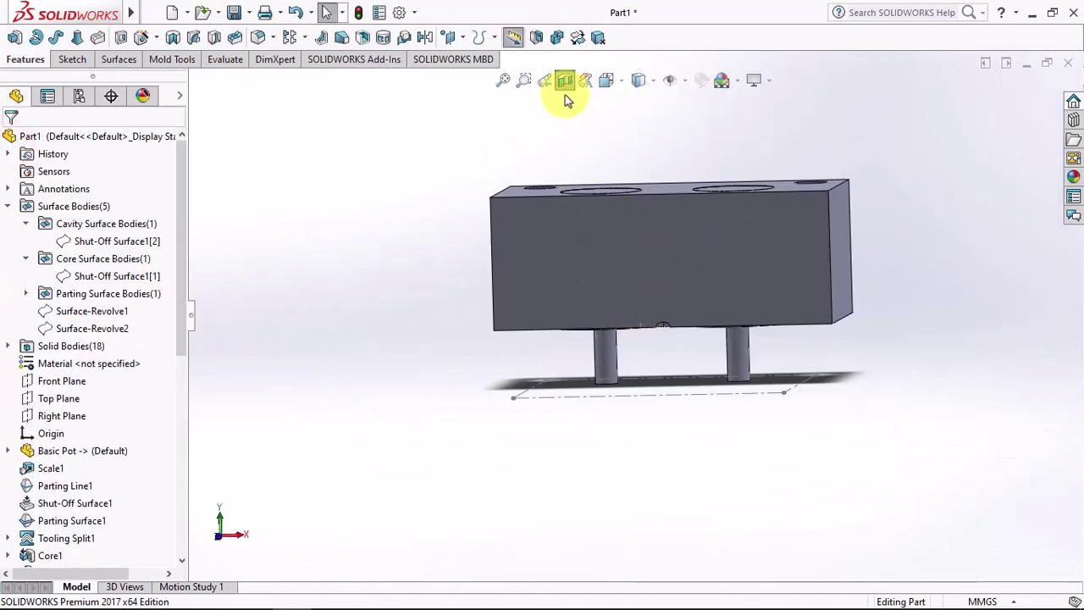
{"action": "left_click", "coordinate": [565, 81]}
Start a new sketch on the plate's top face, viewed from above.
{"action": "middle_click_drag", "start_coordinate": [619, 226], "coordinate": [329, 165]}
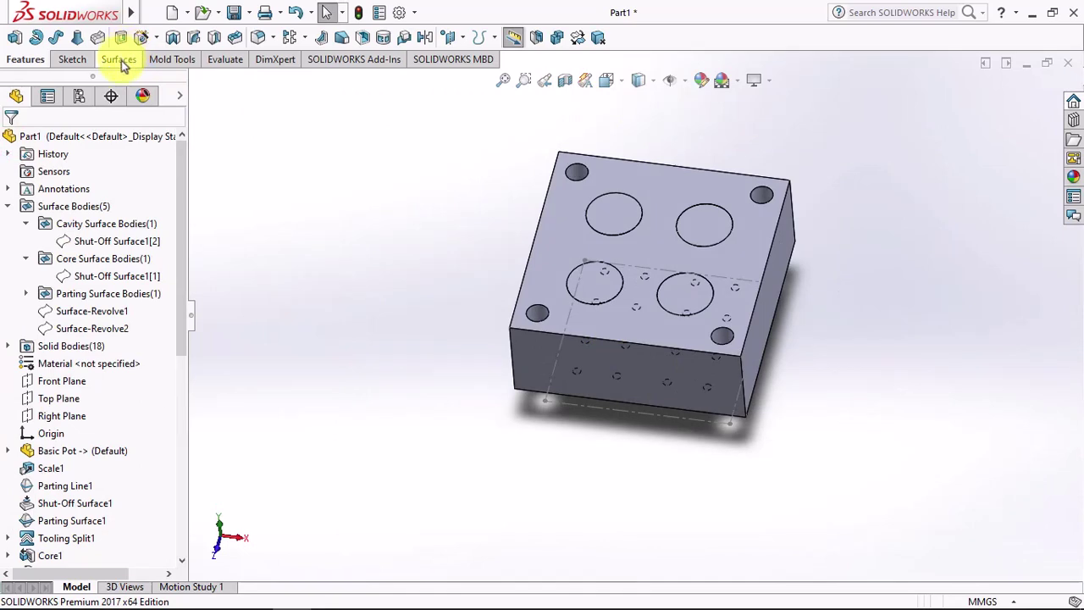
{"action": "key", "text": "ctrl+5"}
{"action": "left_click", "coordinate": [649, 242]}
{"action": "left_click", "coordinate": [720, 174]}
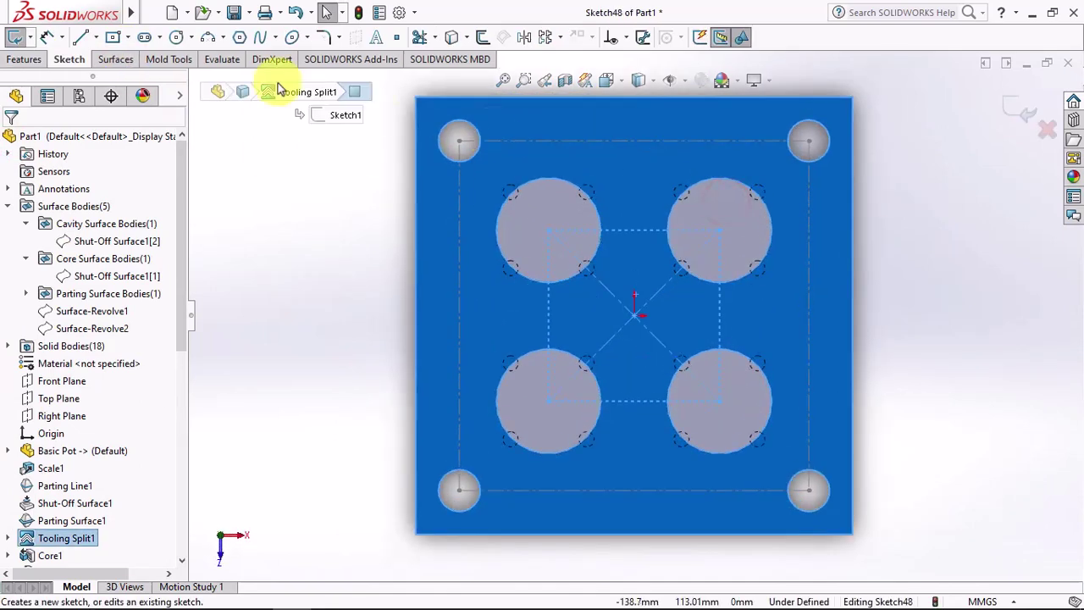
Draw a circle centred on the origin and dimension it to 47 mm diameter.
{"action": "left_click", "coordinate": [176, 39]}
{"action": "left_click", "coordinate": [637, 318]}
{"action": "left_click", "coordinate": [682, 315]}
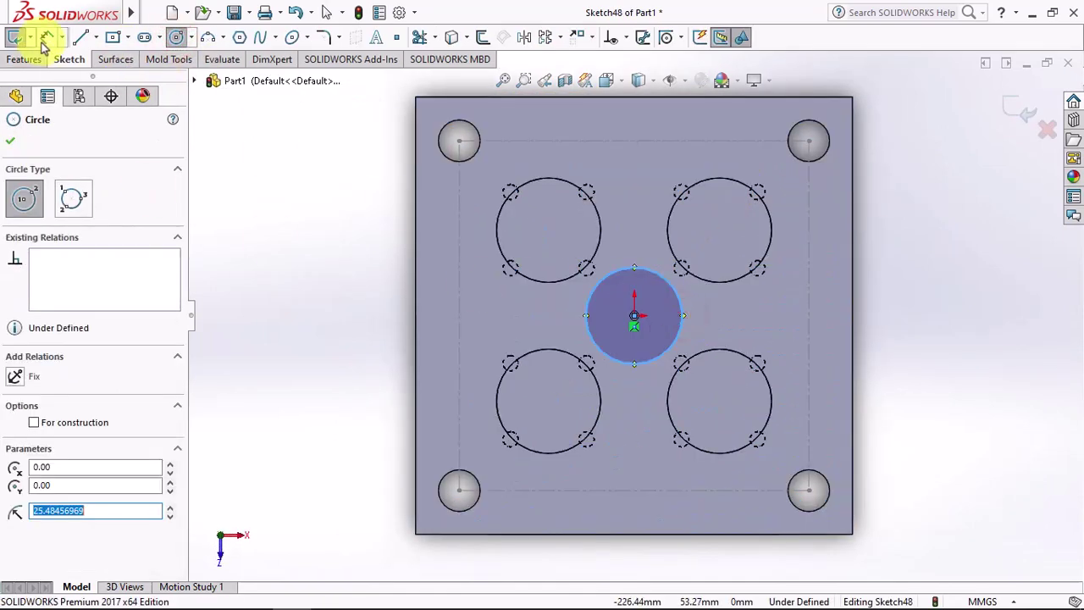
{"action": "key", "text": "d"}
{"action": "left_click", "coordinate": [627, 222]}
{"action": "type", "text": "47"}
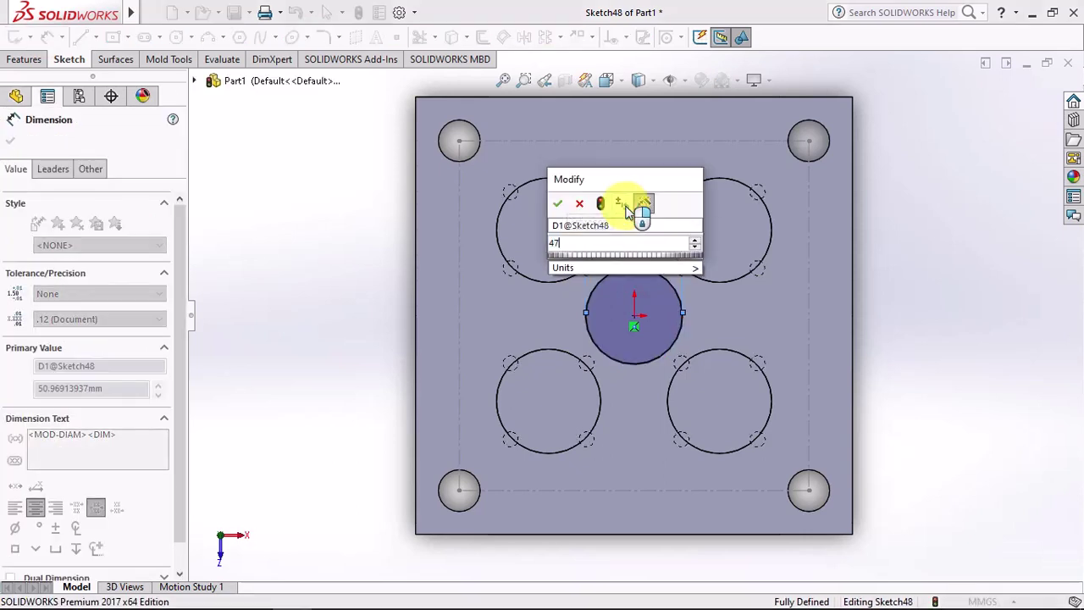
{"action": "left_click", "coordinate": [558, 204]}
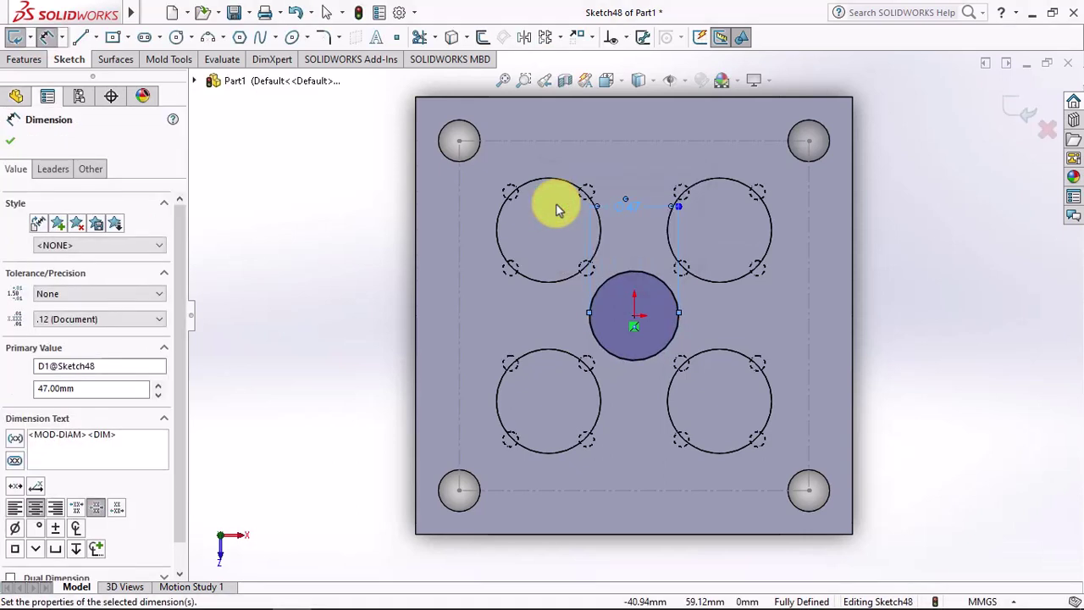
{"action": "left_click", "coordinate": [10, 141]}
{"action": "left_click", "coordinate": [25, 61]}
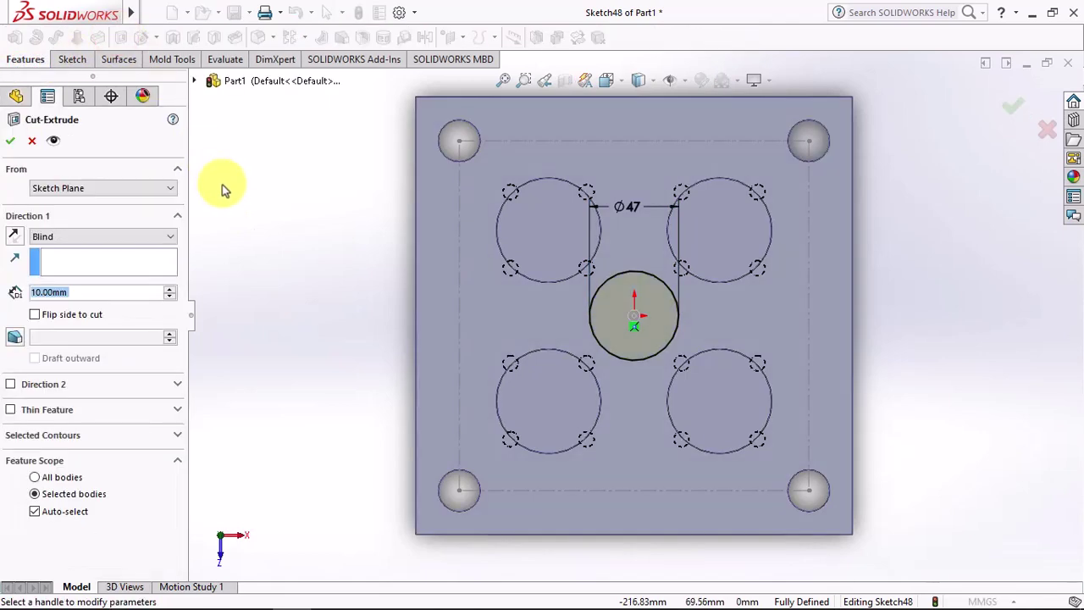
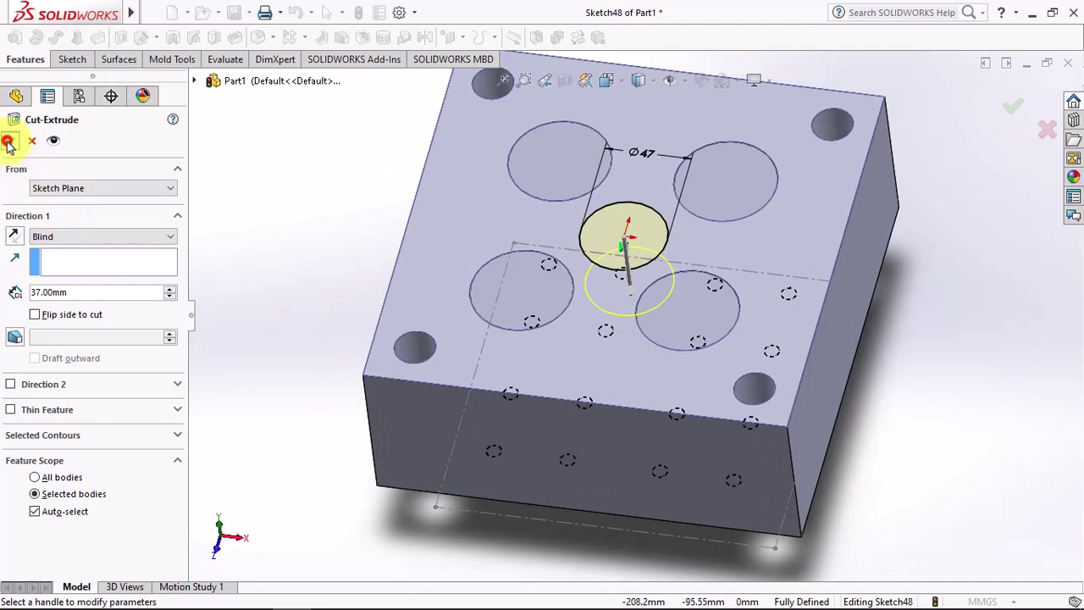
Cut the 47 mm centre pocket 37 mm deep and fillet its top edge at 5 mm.
{"action": "left_click", "coordinate": [9, 144]}
{"action": "left_click", "coordinate": [254, 34]}
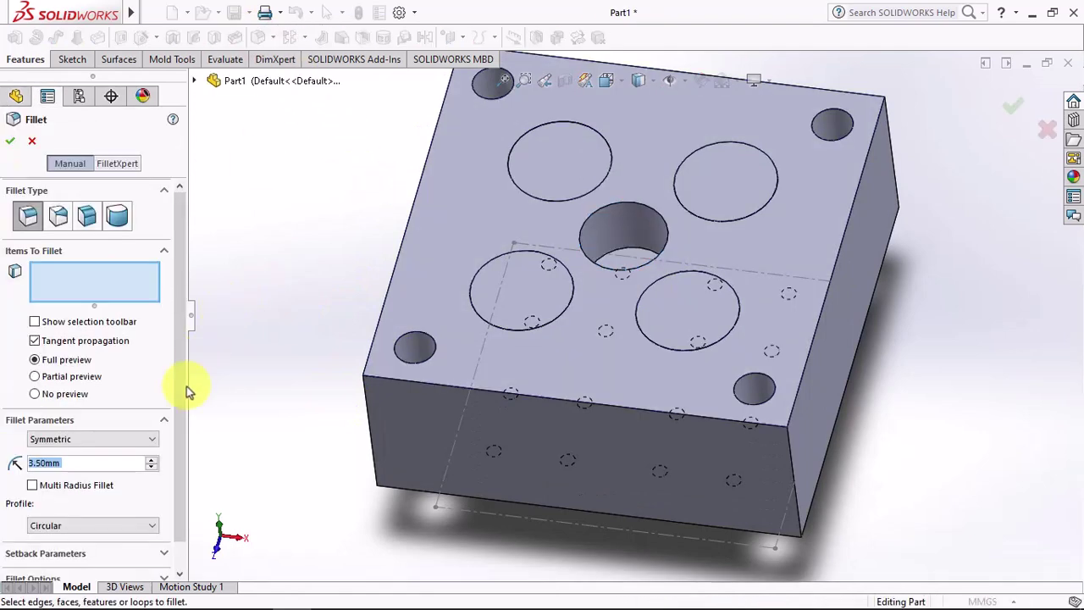
{"action": "type", "text": "5"}
{"action": "left_click", "coordinate": [636, 246]}
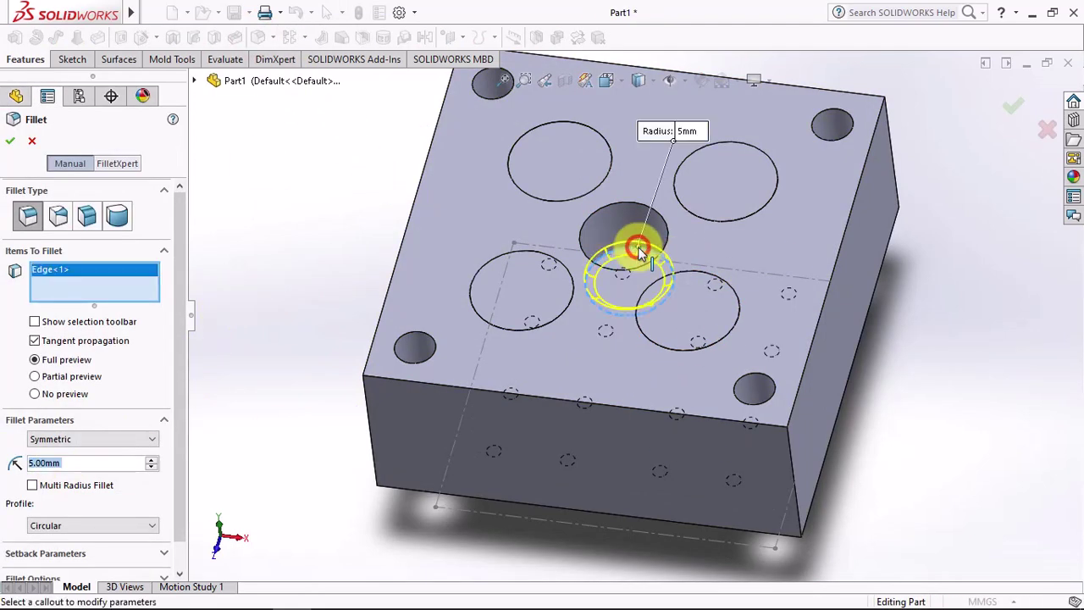
{"action": "key", "text": "Return"}
{"action": "left_click", "coordinate": [311, 111]}
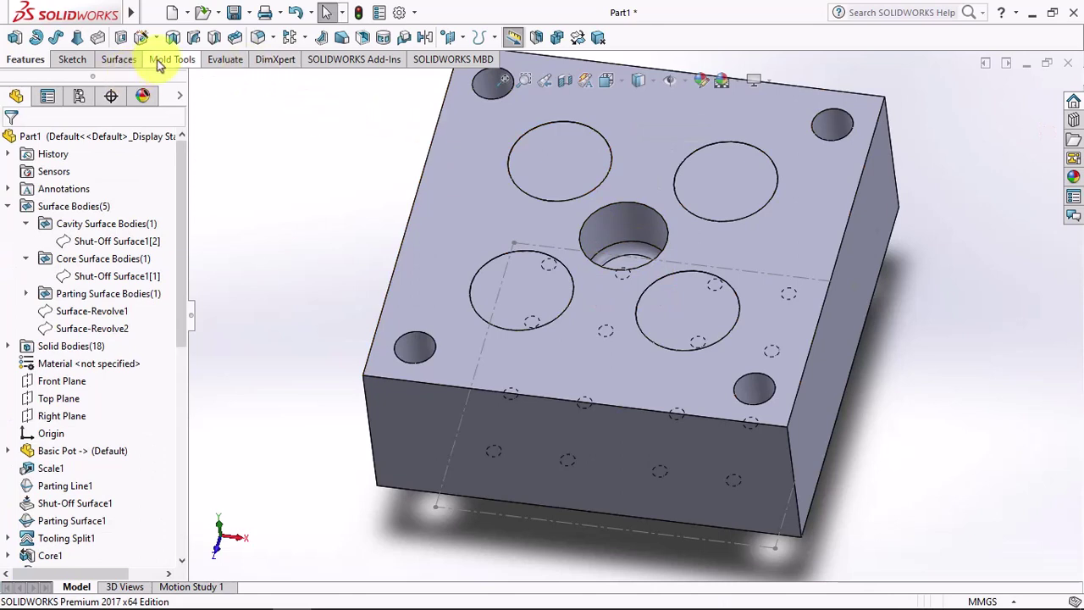
Define a counterbored drilled hole: 12 mm diameter, 15 mm counterbore depth, Through All.
{"action": "left_click", "coordinate": [140, 38]}
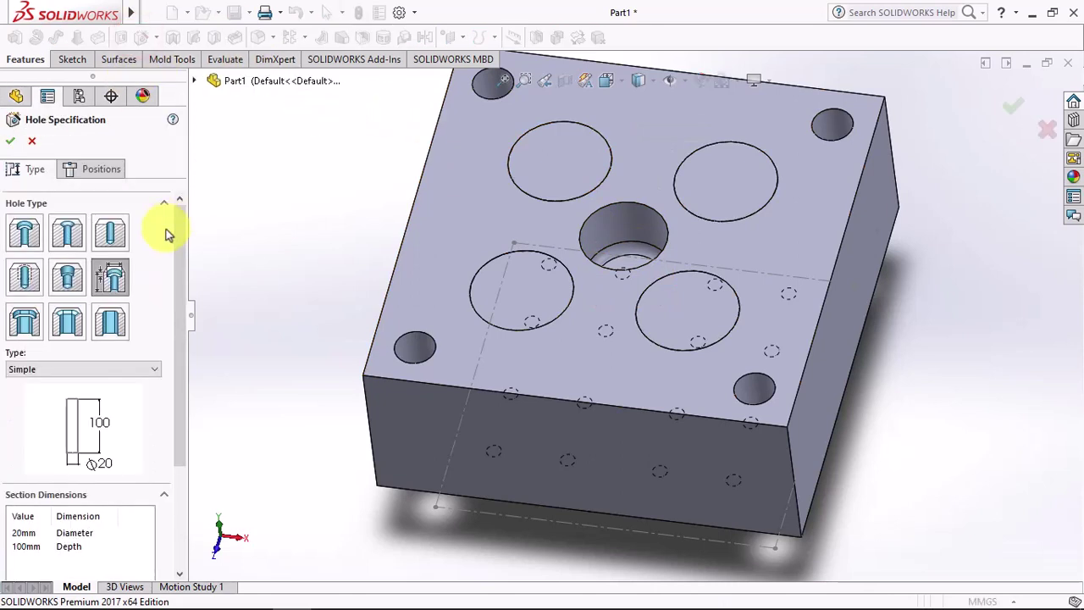
{"action": "left_click", "coordinate": [114, 368]}
{"action": "left_click", "coordinate": [103, 397]}
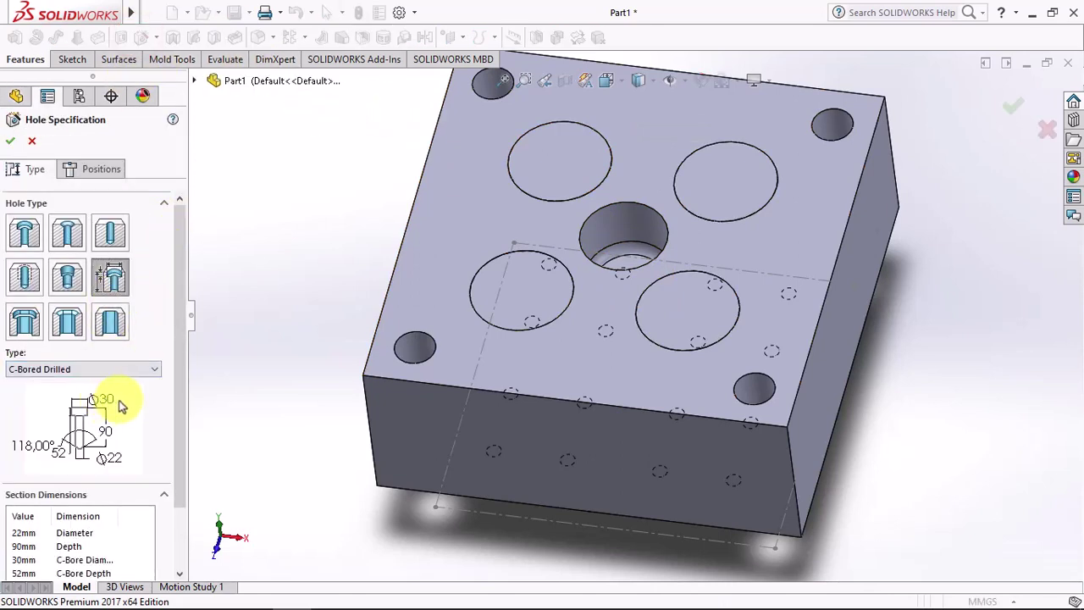
{"action": "scroll", "coordinate": [177, 455], "scroll_direction": "down", "scroll_amount": 2}
{"action": "left_click", "coordinate": [23, 472]}
{"action": "type", "text": "12"}
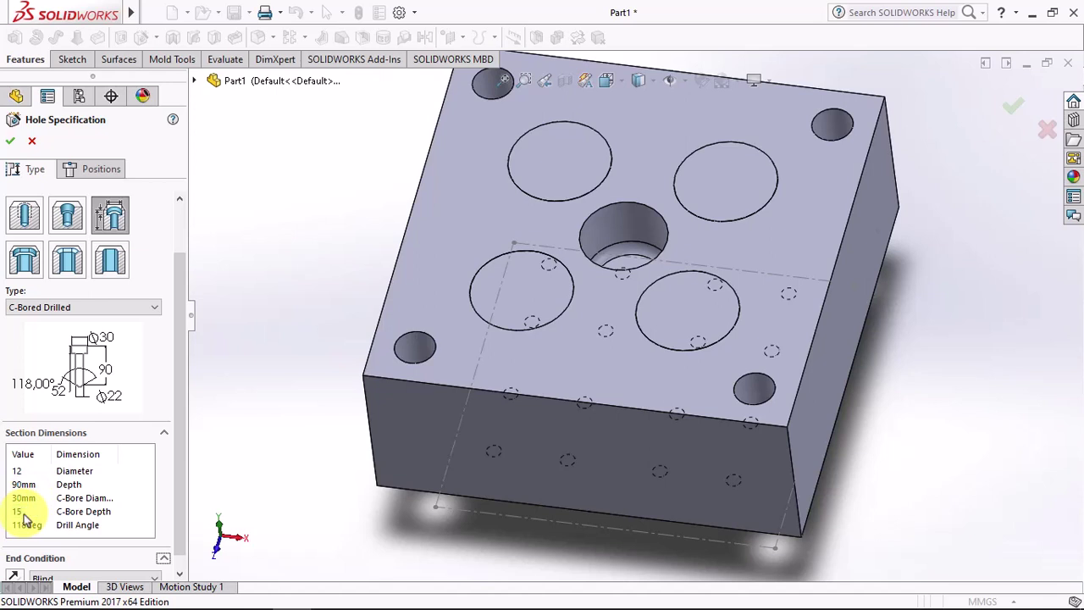
{"action": "left_click_drag", "start_coordinate": [178, 291], "coordinate": [177, 387]}
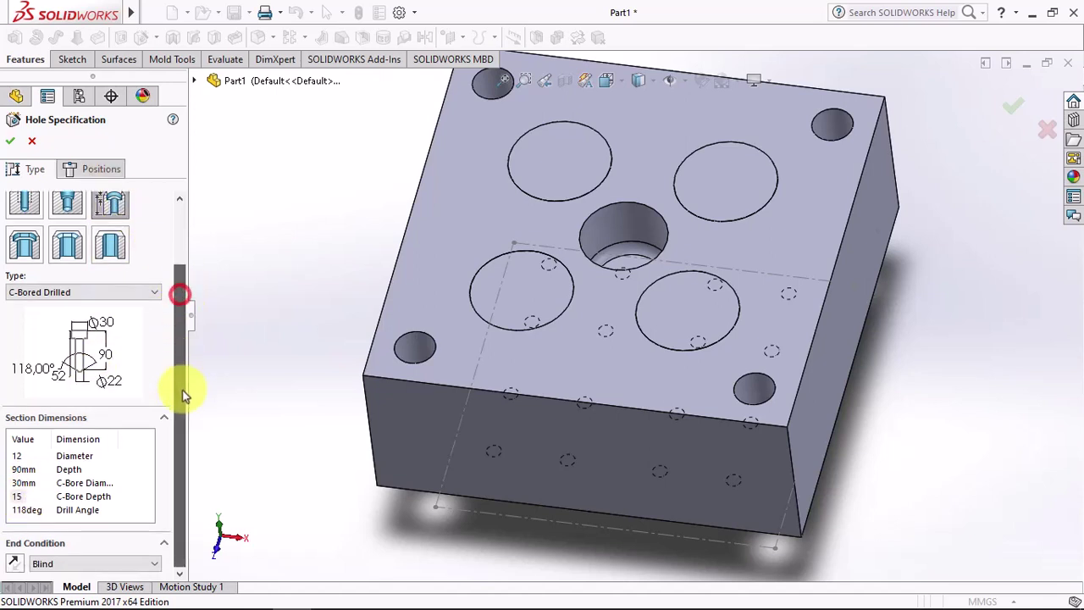
{"action": "left_click", "coordinate": [90, 562]}
{"action": "left_click", "coordinate": [93, 509]}
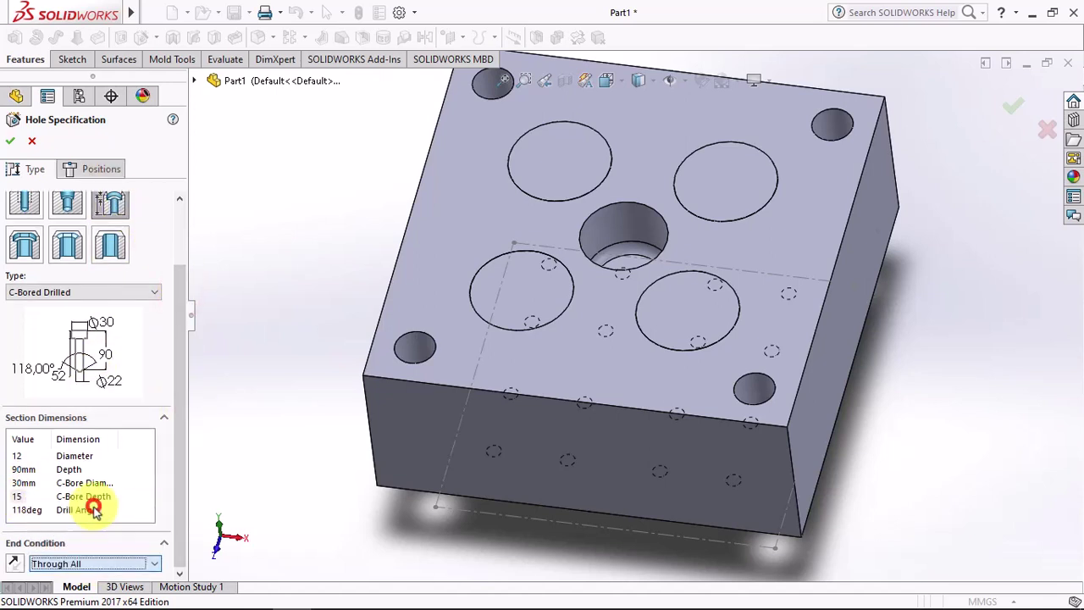
{"action": "left_click_drag", "start_coordinate": [182, 430], "coordinate": [182, 280]}
Place the hole at the sprue pocket's centre with a 3D sketch point, then fit the view.
{"action": "left_click", "coordinate": [93, 169]}
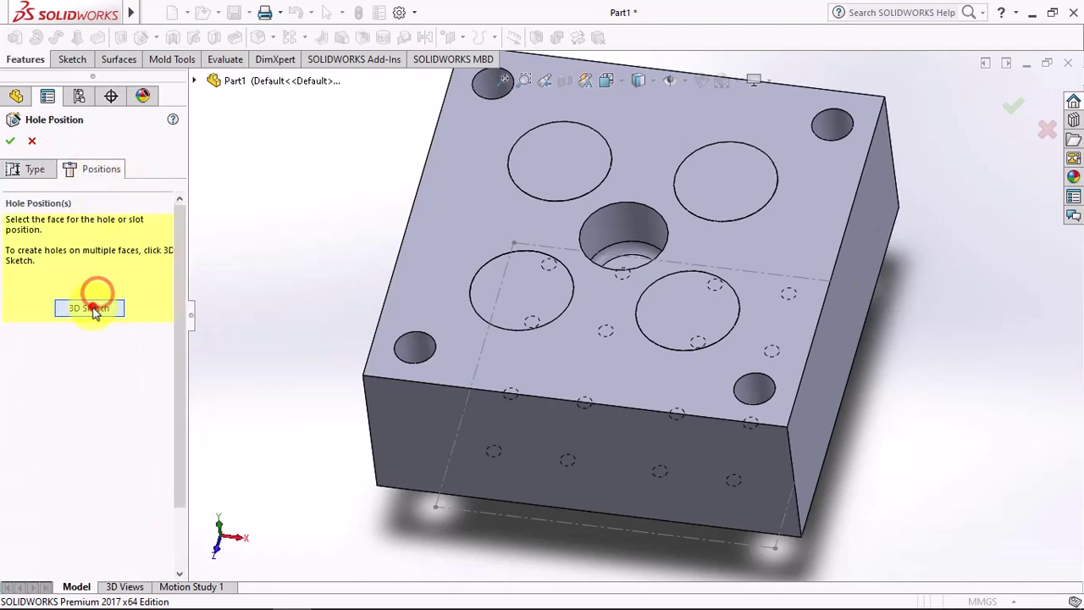
{"action": "left_click", "coordinate": [94, 312]}
{"action": "scroll", "coordinate": [580, 244], "scroll_direction": "down", "scroll_amount": 5}
{"action": "left_click", "coordinate": [751, 314]}
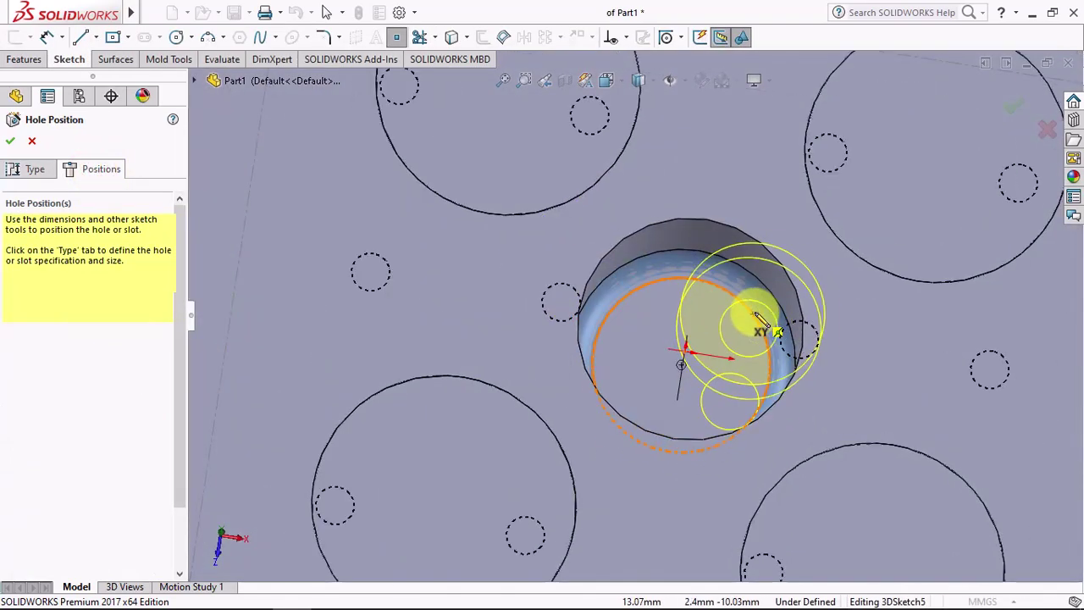
{"action": "left_click", "coordinate": [681, 365]}
{"action": "right_click", "coordinate": [680, 369]}
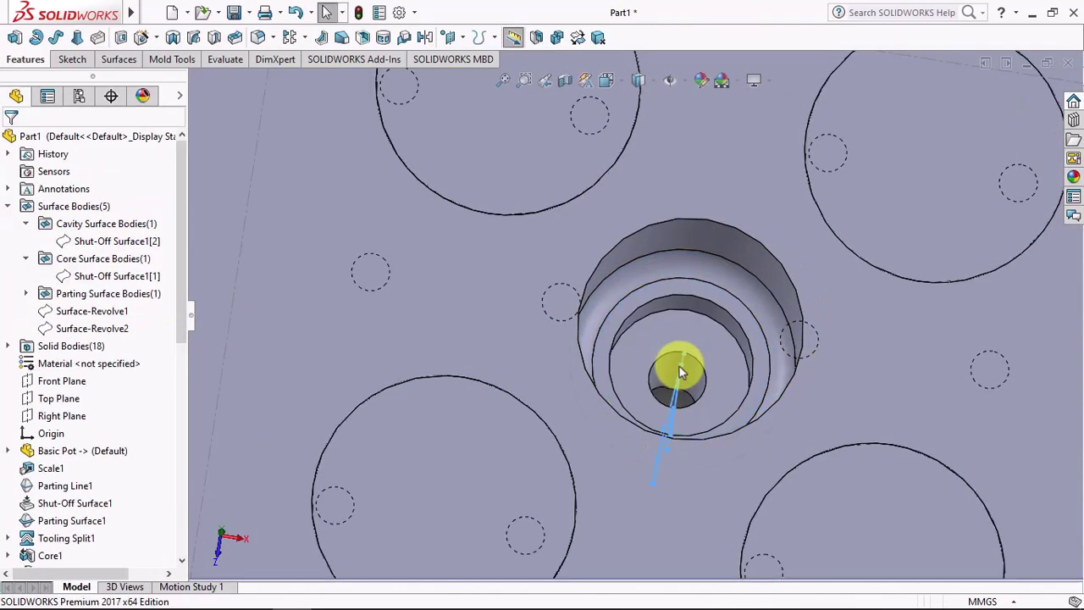
{"action": "key", "text": "f"}
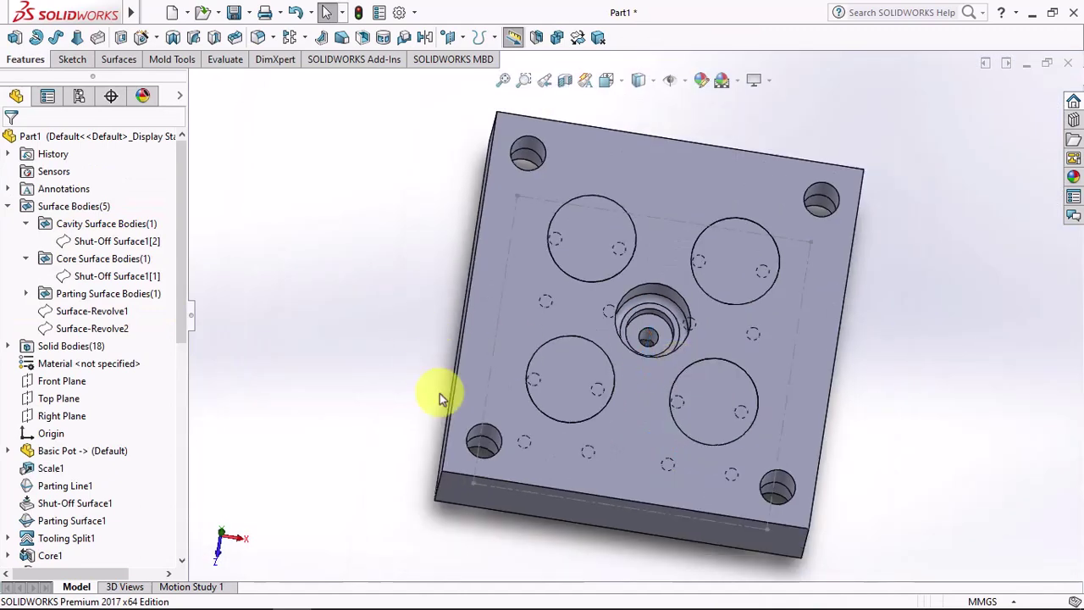
{"action": "middle_click_drag", "start_coordinate": [440, 393], "coordinate": [581, 136]}
Inspect the plate's interior and underside with a section view, then turn the section off.
{"action": "left_click", "coordinate": [565, 80]}
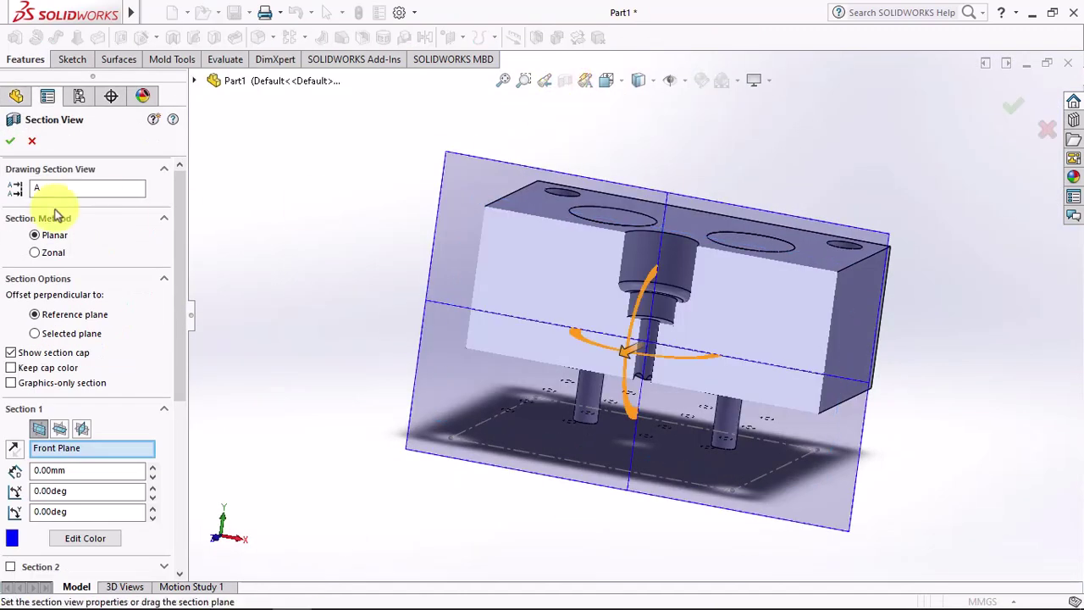
{"action": "left_click", "coordinate": [10, 143]}
{"action": "middle_click_drag", "start_coordinate": [630, 314], "coordinate": [666, 259]}
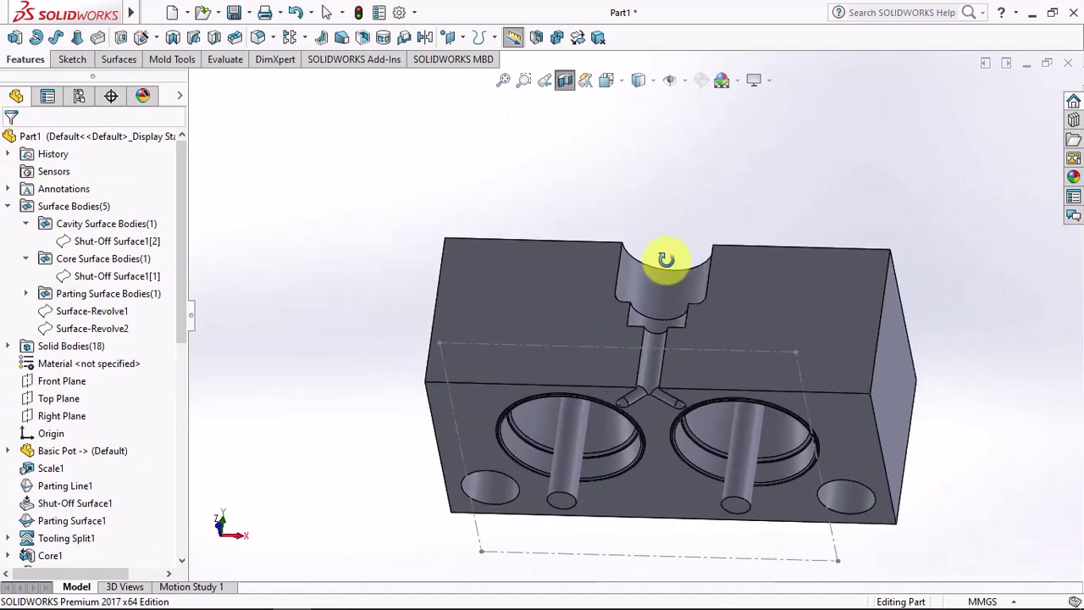
{"action": "left_click", "coordinate": [565, 80]}
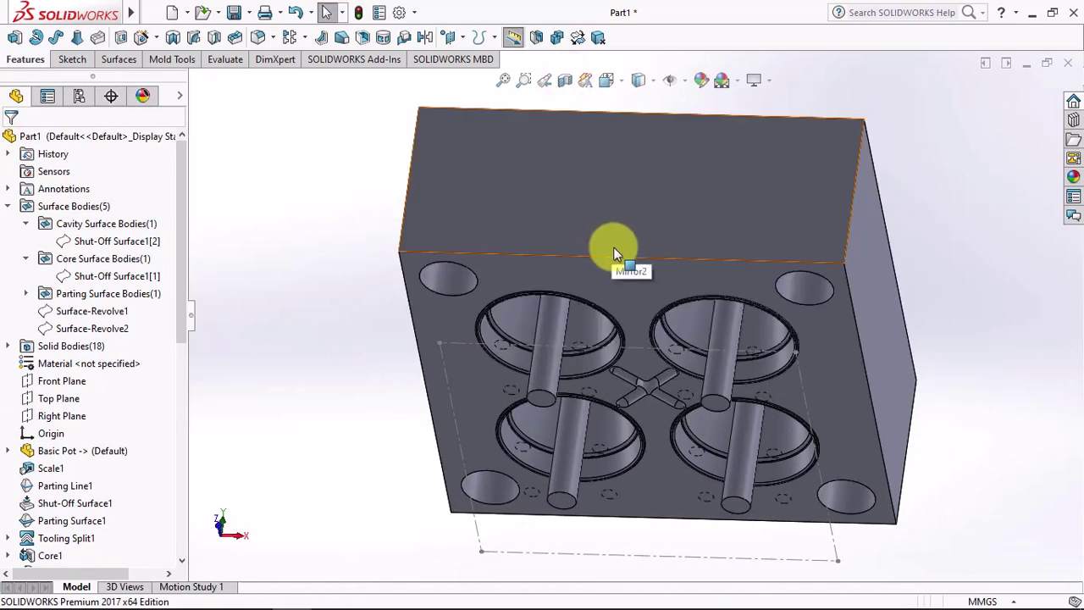
{"action": "left_click", "coordinate": [683, 557]}
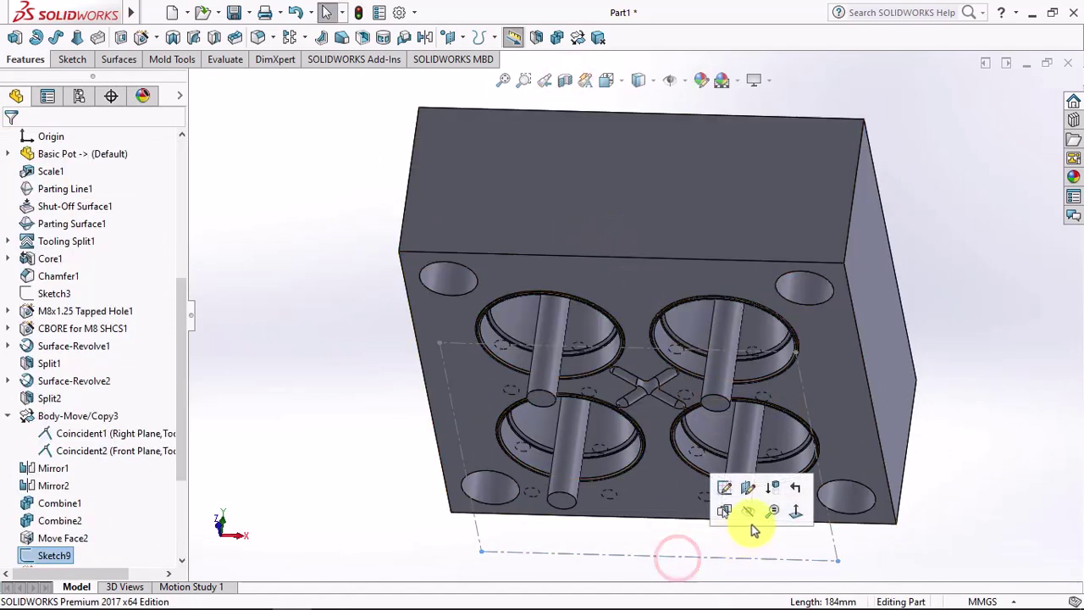
{"action": "left_click_drag", "start_coordinate": [182, 351], "coordinate": [180, 224]}
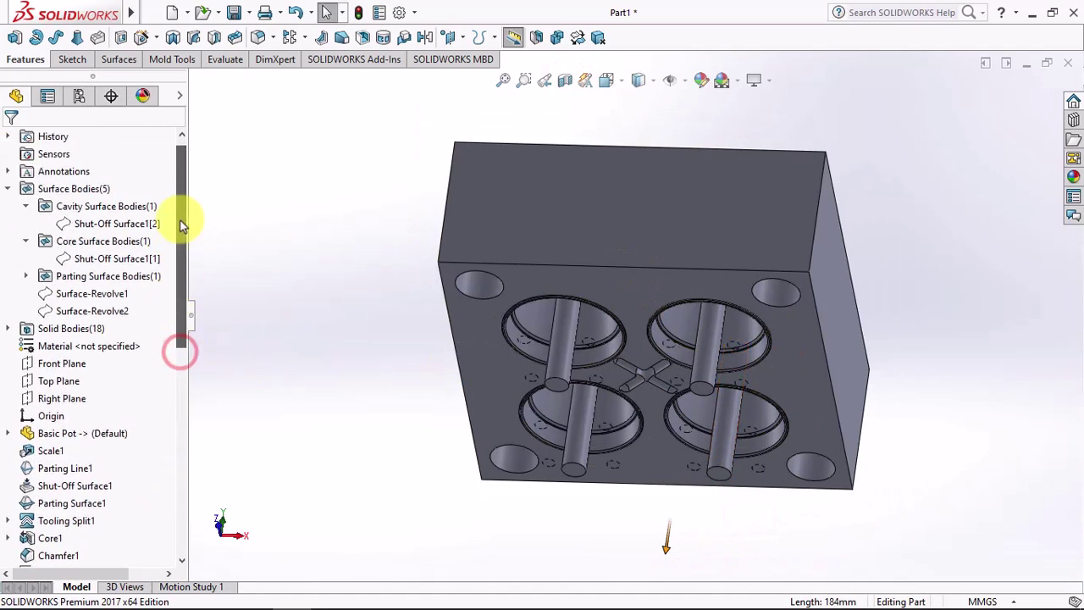
Show hidden bodies Body-Move/Copy3[4], Mirror1[4], Mirror2[4], Mirror2[10] and Hole1[1].
{"action": "left_click", "coordinate": [7, 328]}
{"action": "left_click", "coordinate": [59, 294]}
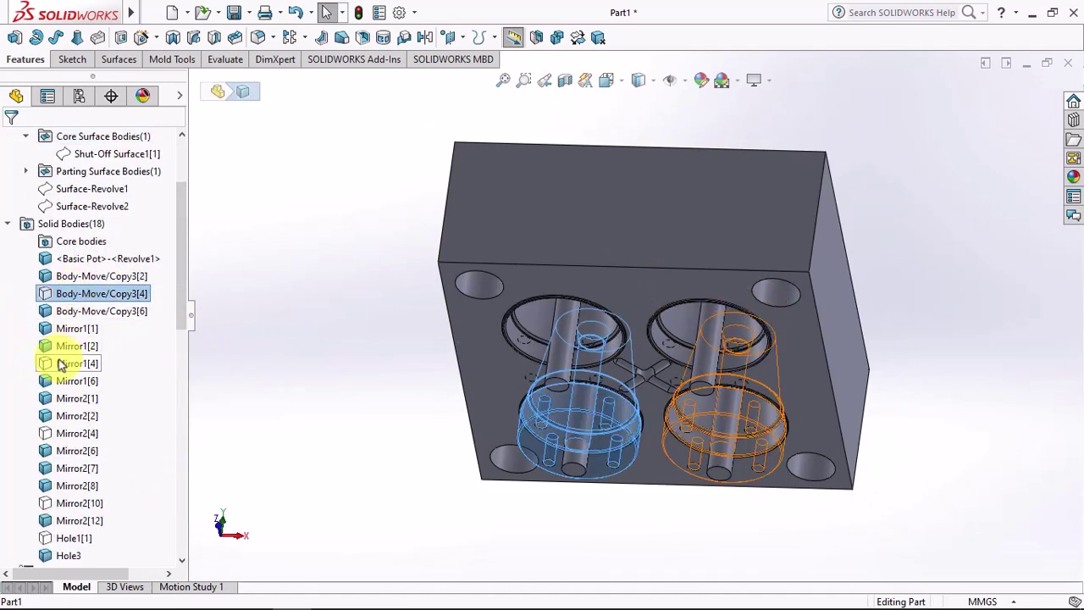
{"action": "left_click", "coordinate": [57, 363], "text": "ctrl"}
{"action": "left_click", "coordinate": [77, 432], "text": "ctrl"}
{"action": "left_click", "coordinate": [79, 503], "text": "ctrl"}
{"action": "left_click", "coordinate": [73, 538], "text": "ctrl"}
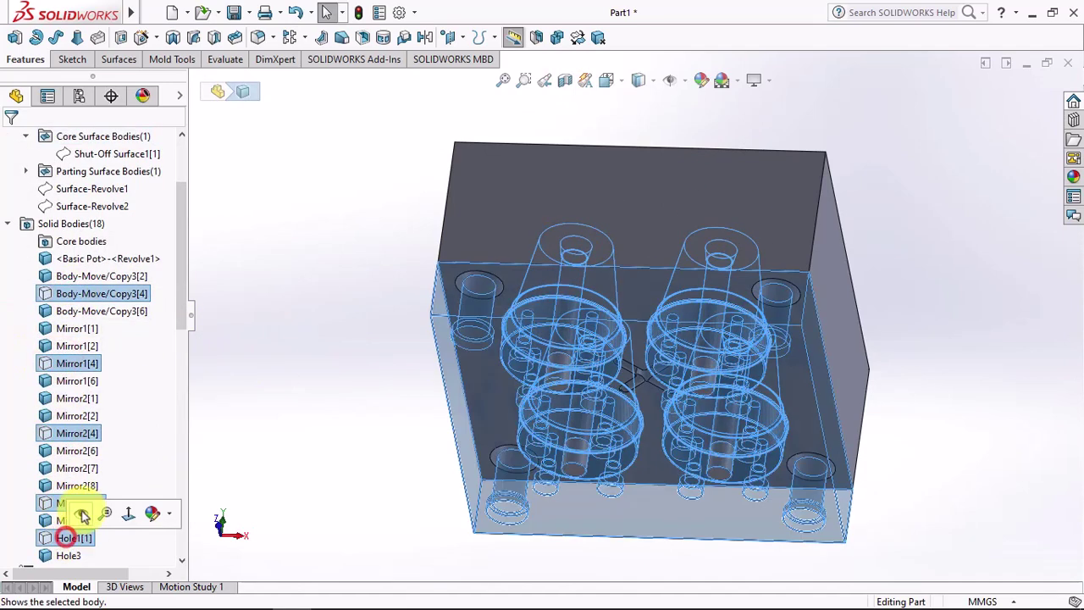
{"action": "left_click_drag", "start_coordinate": [180, 318], "coordinate": [181, 399]}
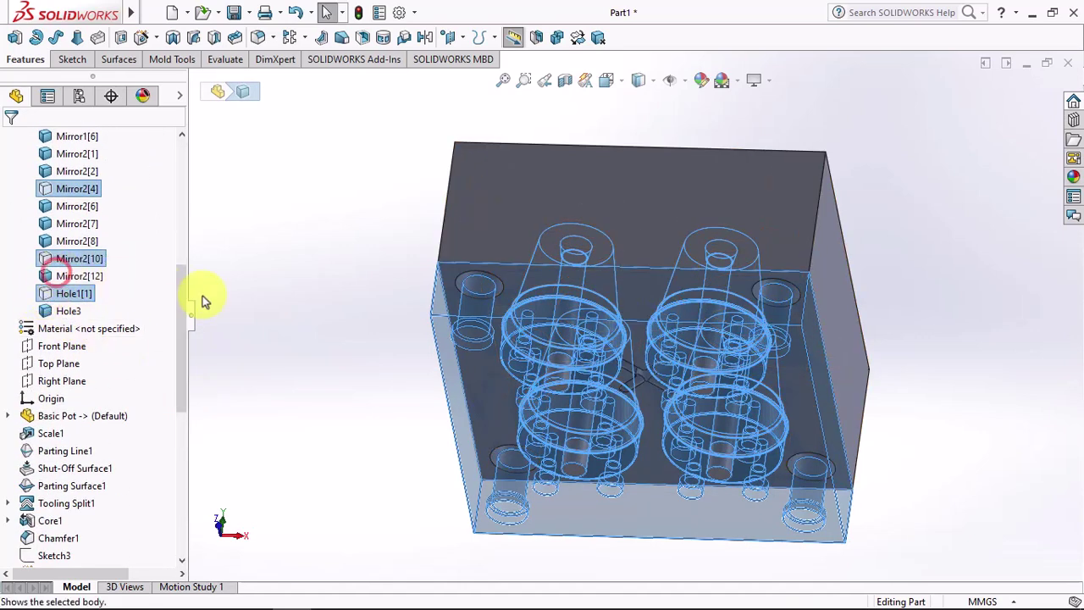
{"action": "left_click", "coordinate": [243, 304]}
{"action": "middle_click_drag", "start_coordinate": [243, 304], "coordinate": [272, 487]}
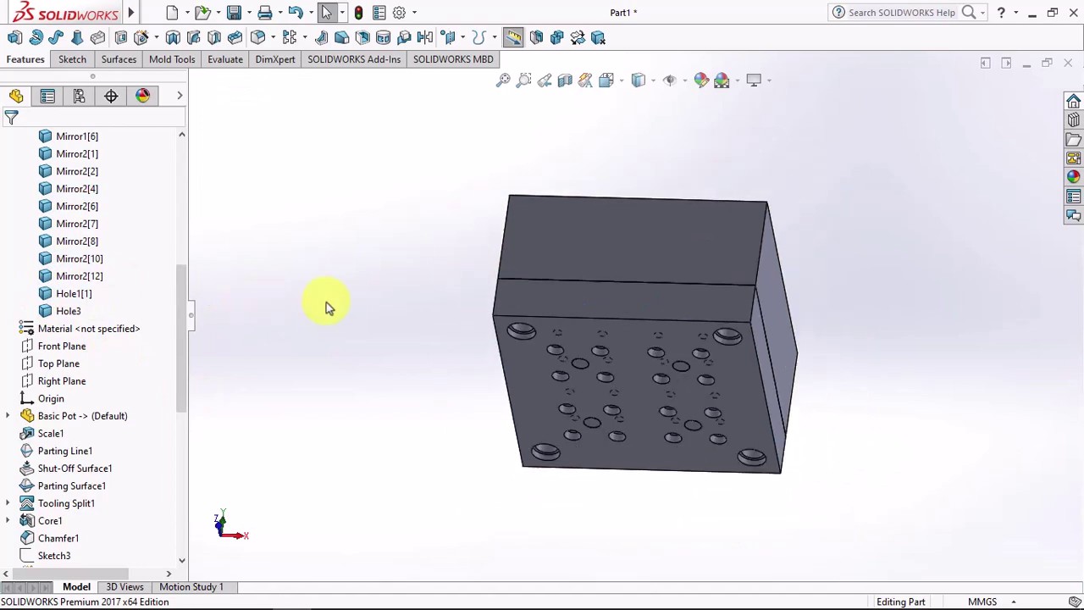